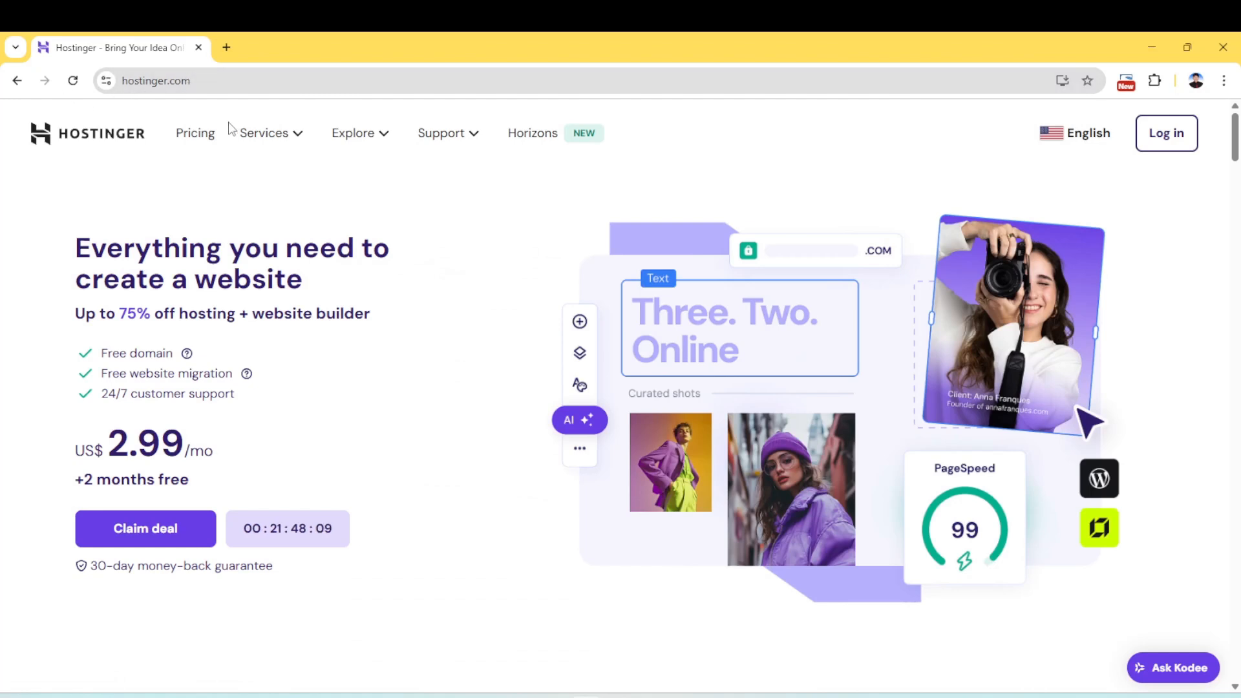
Open the Hostinger pricing page and examine the prices and features of the Premium, Business and Cloud Startup web hosting plans
{"action": "left_click", "coordinate": [195, 135]}
{"action": "scroll", "coordinate": [1034, 451], "scroll_direction": "down", "scroll_amount": 5}
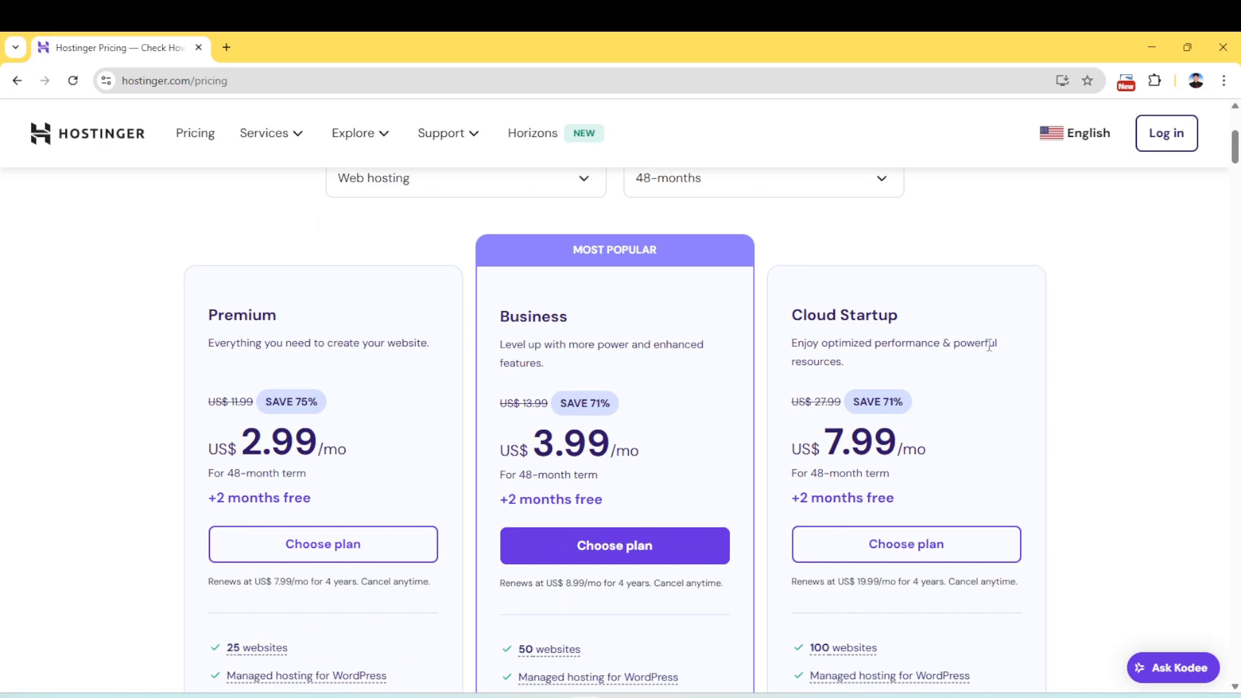
{"action": "scroll", "coordinate": [1130, 396], "scroll_direction": "down", "scroll_amount": 1}
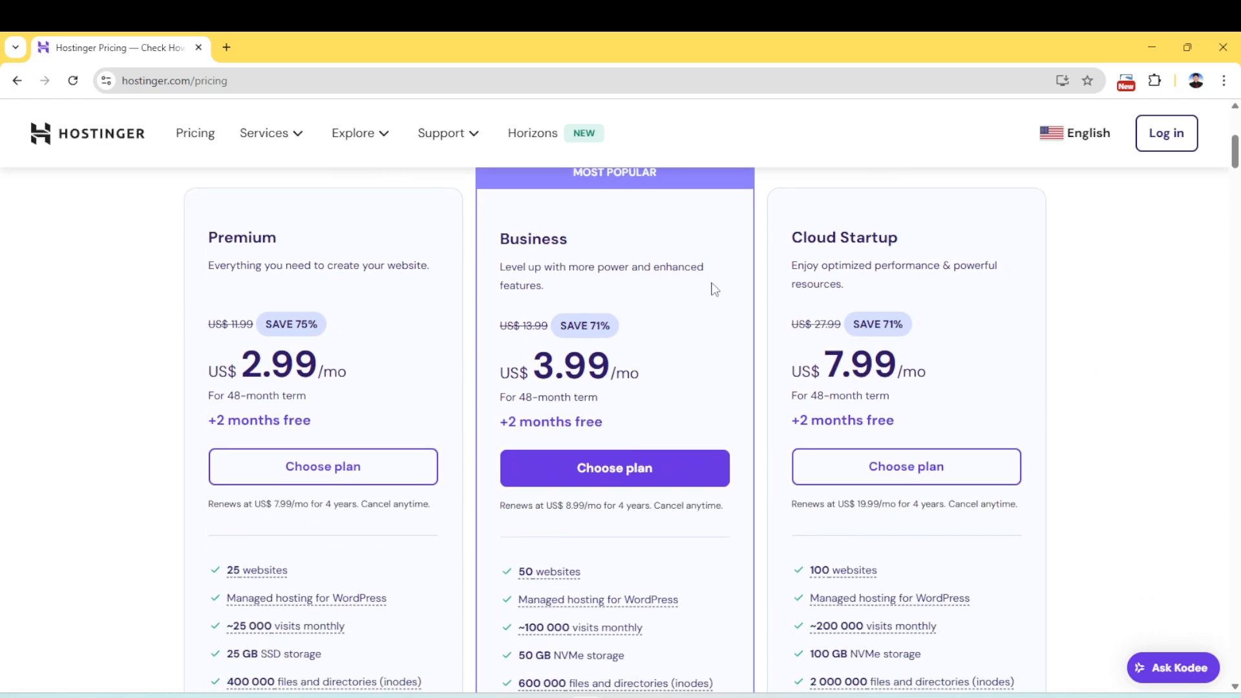
{"action": "scroll", "coordinate": [713, 288], "scroll_direction": "up", "scroll_amount": 1}
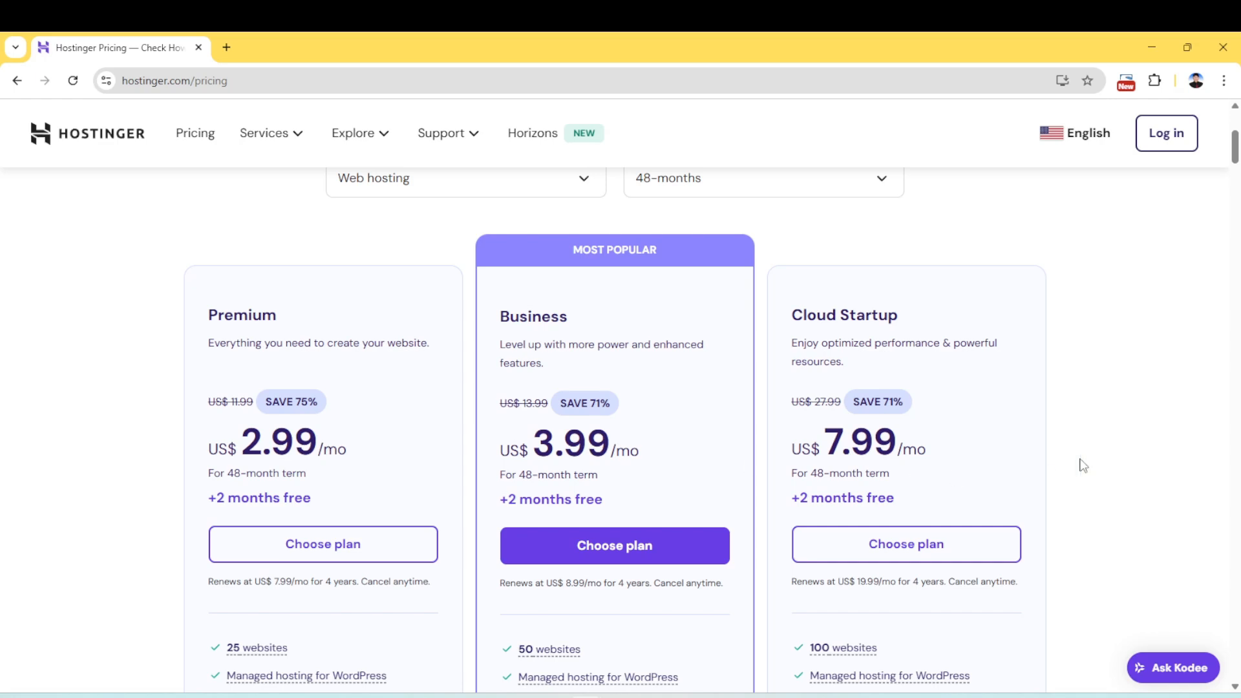
{"action": "scroll", "coordinate": [1101, 417], "scroll_direction": "down", "scroll_amount": 3}
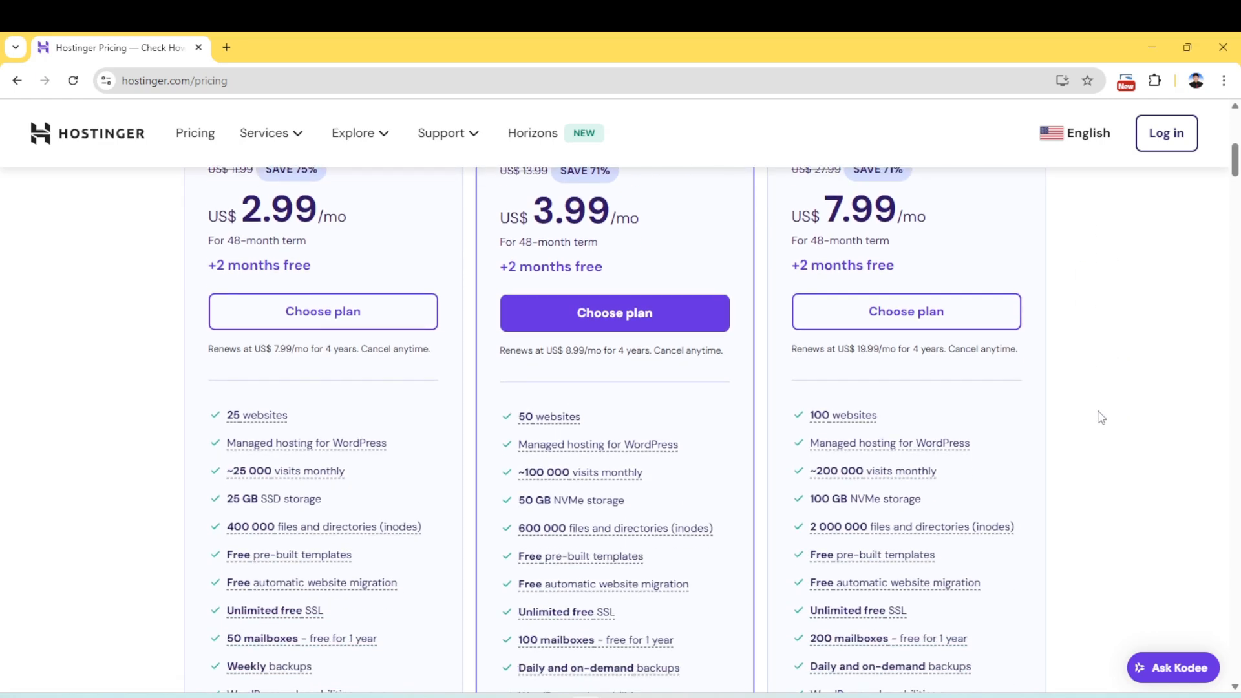
{"action": "scroll", "coordinate": [1101, 417], "scroll_direction": "down", "scroll_amount": 3}
{"action": "scroll", "coordinate": [1101, 417], "scroll_direction": "down", "scroll_amount": 2}
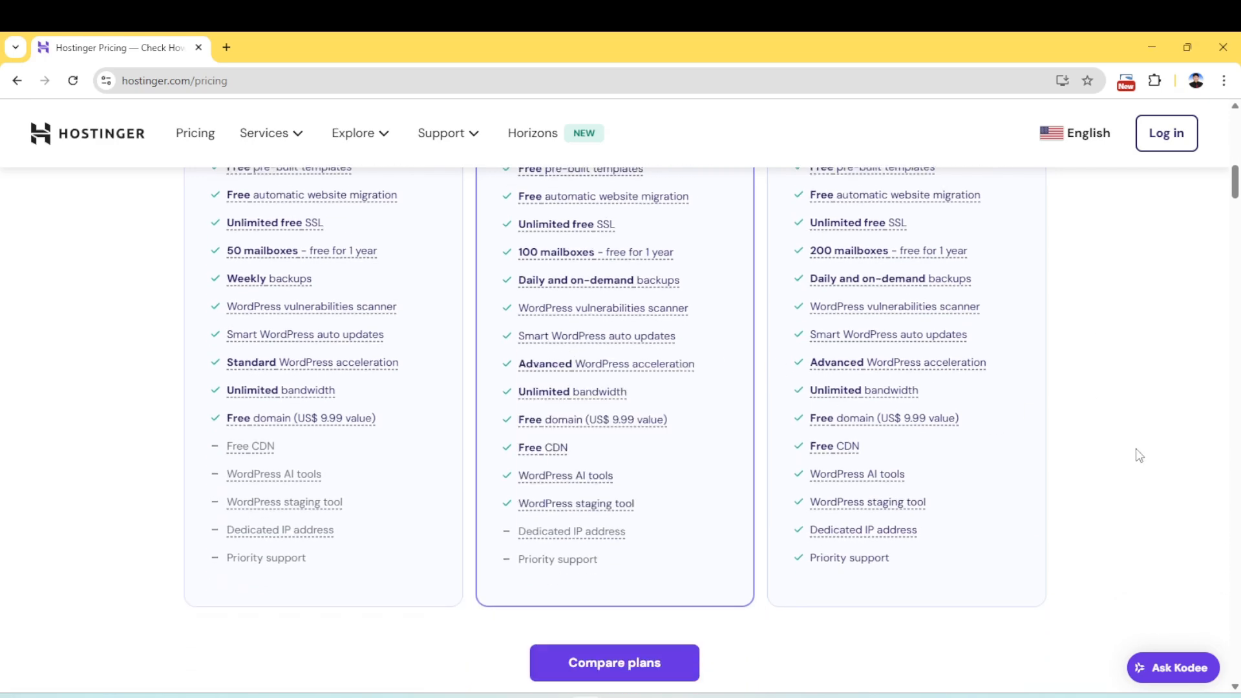
{"action": "scroll", "coordinate": [1136, 450], "scroll_direction": "up", "scroll_amount": 10}
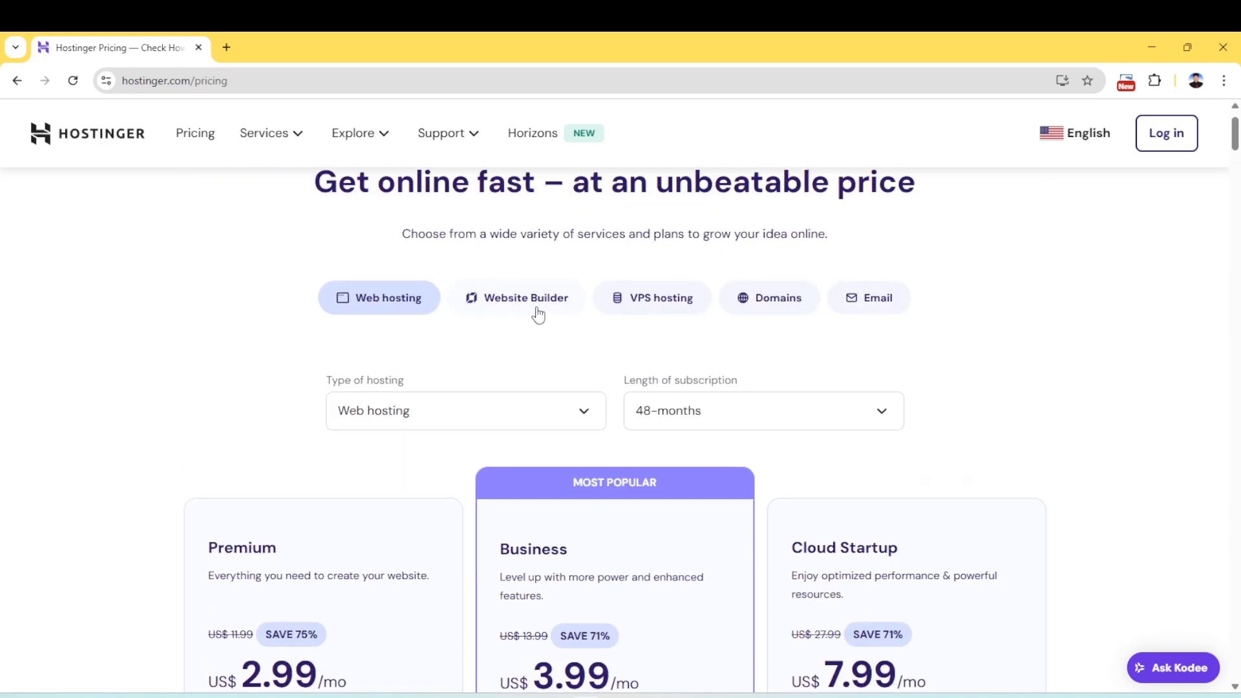
Show the Website Builder plans and compare the top features, AI tools and eCommerce options of the Premium and Business plans
{"action": "left_click", "coordinate": [530, 300]}
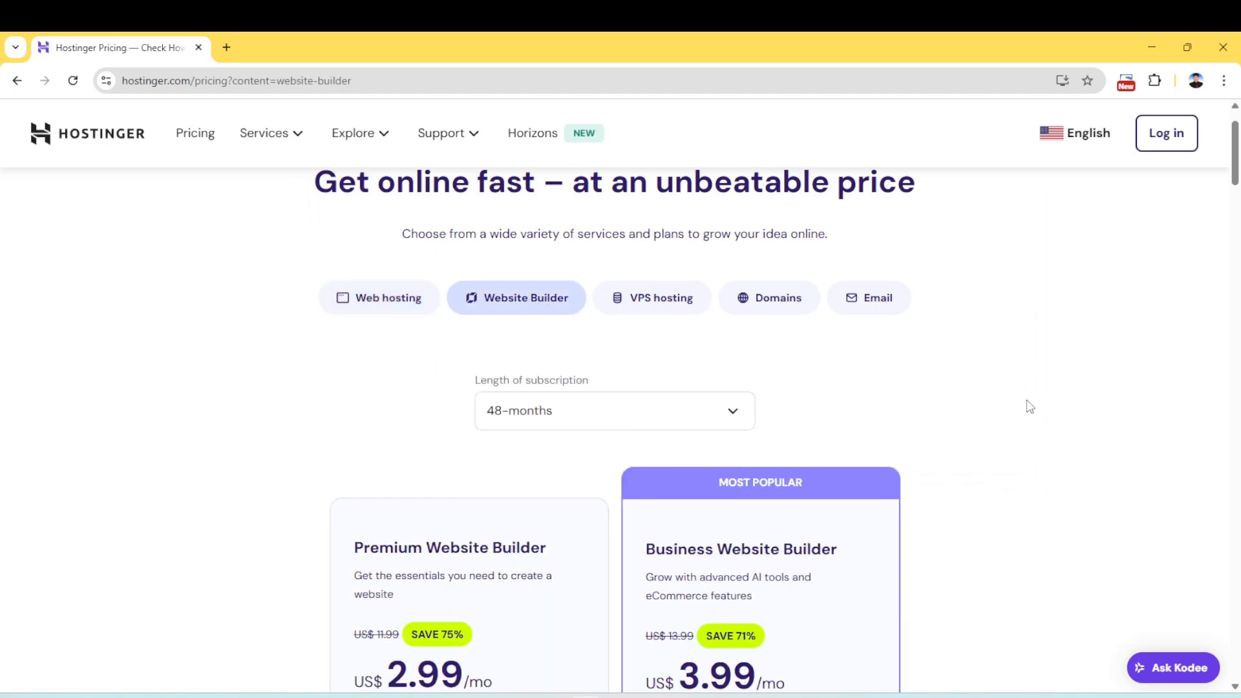
{"action": "scroll", "coordinate": [1030, 405], "scroll_direction": "down", "scroll_amount": 4}
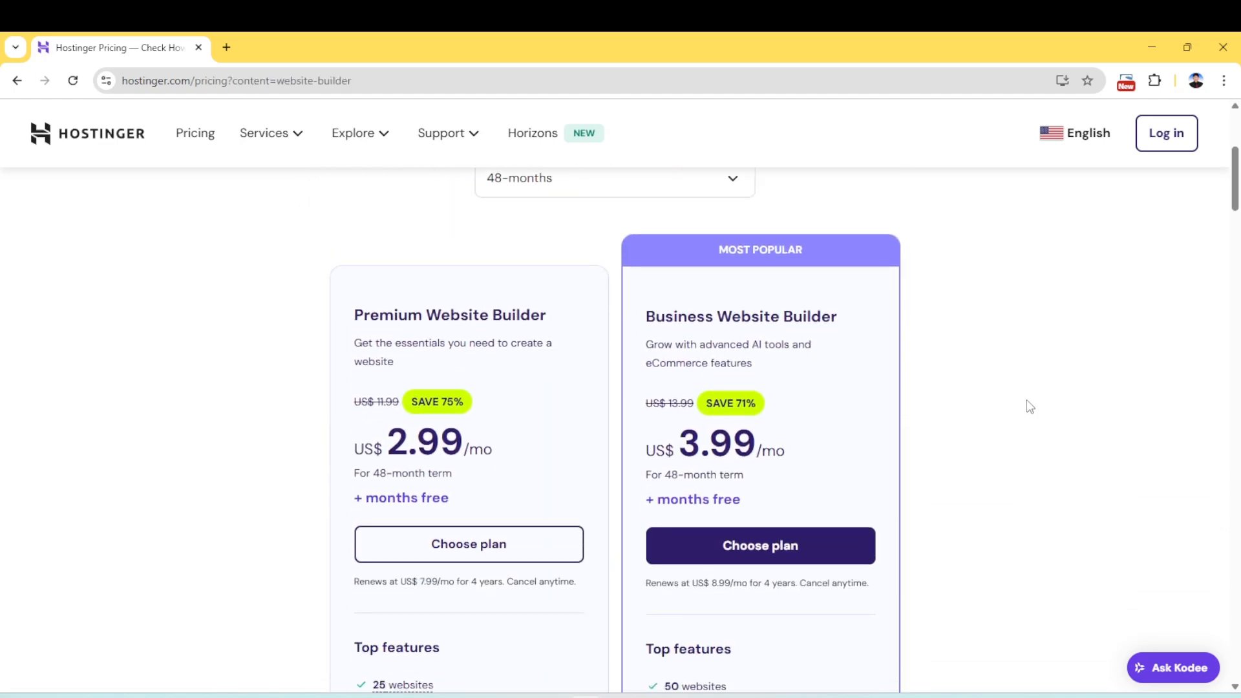
{"action": "scroll", "coordinate": [1029, 406], "scroll_direction": "up", "scroll_amount": 5}
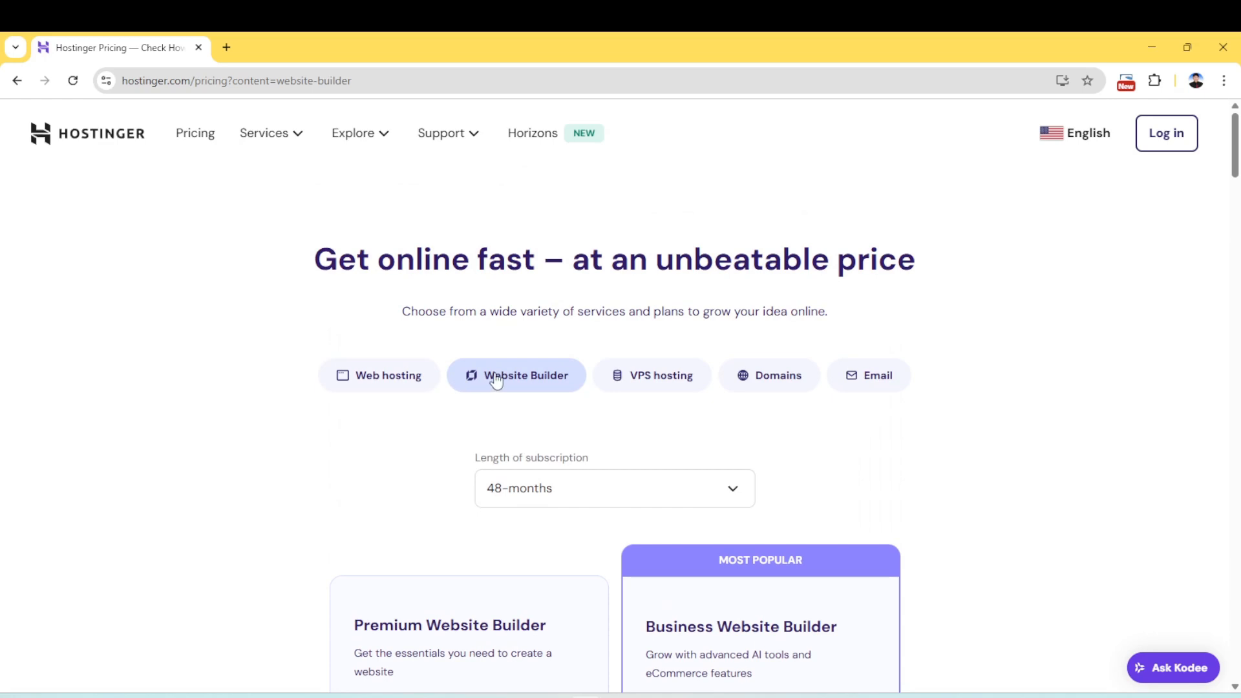
{"action": "scroll", "coordinate": [1034, 488], "scroll_direction": "down", "scroll_amount": 8}
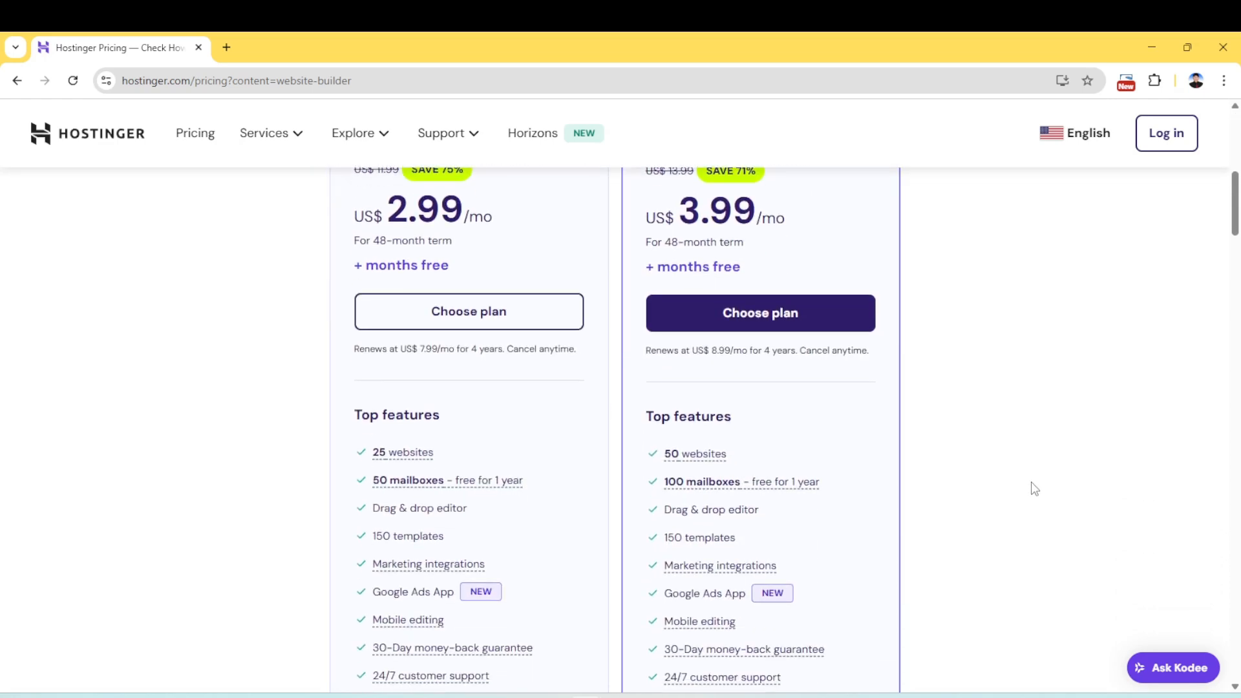
{"action": "scroll", "coordinate": [1030, 489], "scroll_direction": "down", "scroll_amount": 6}
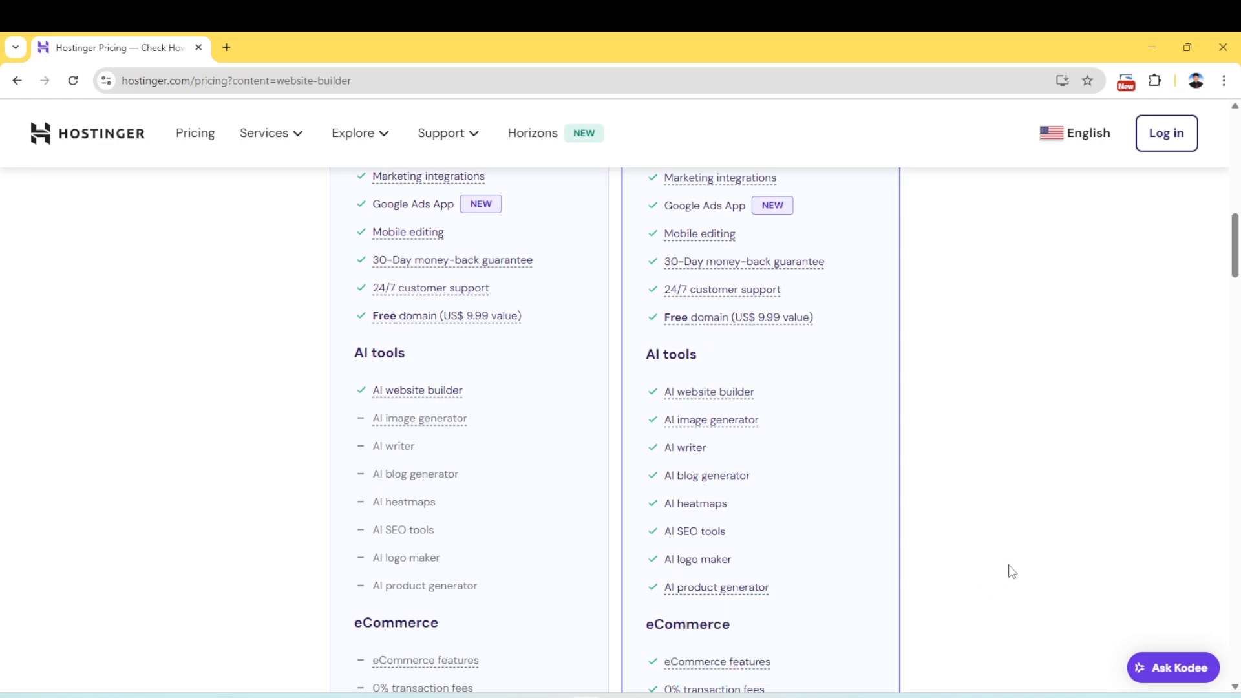
{"action": "scroll", "coordinate": [1061, 502], "scroll_direction": "down", "scroll_amount": 1}
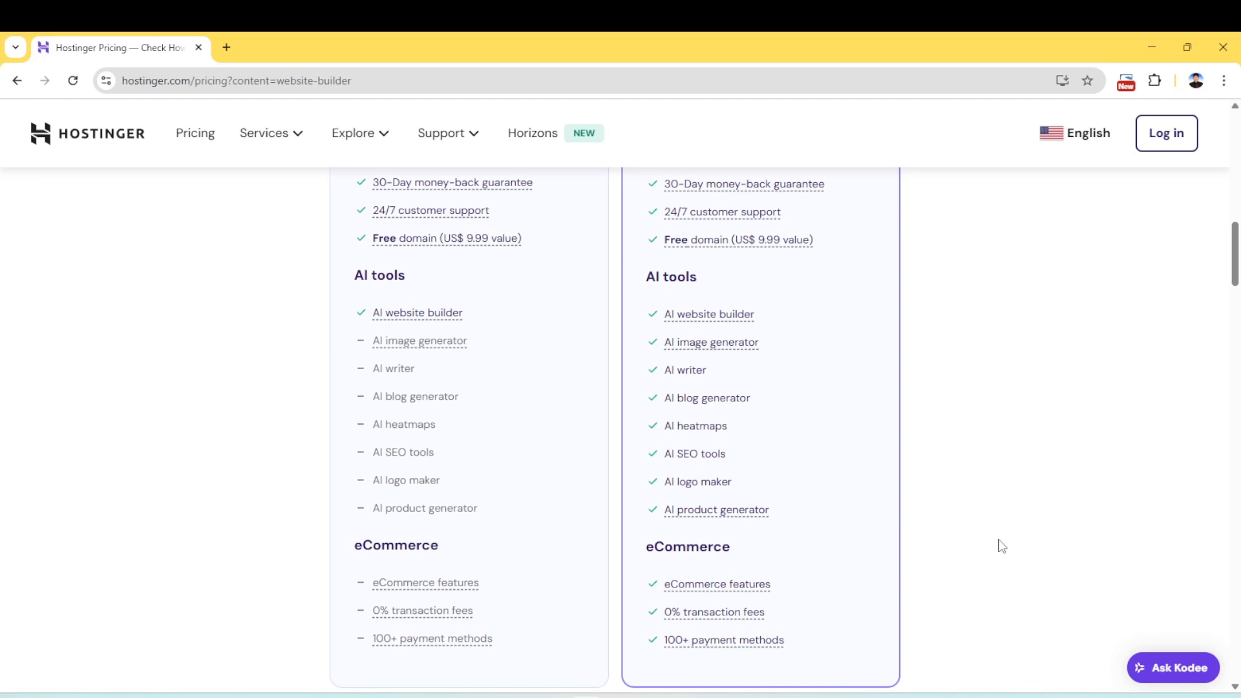
{"action": "scroll", "coordinate": [1000, 546], "scroll_direction": "down", "scroll_amount": 1}
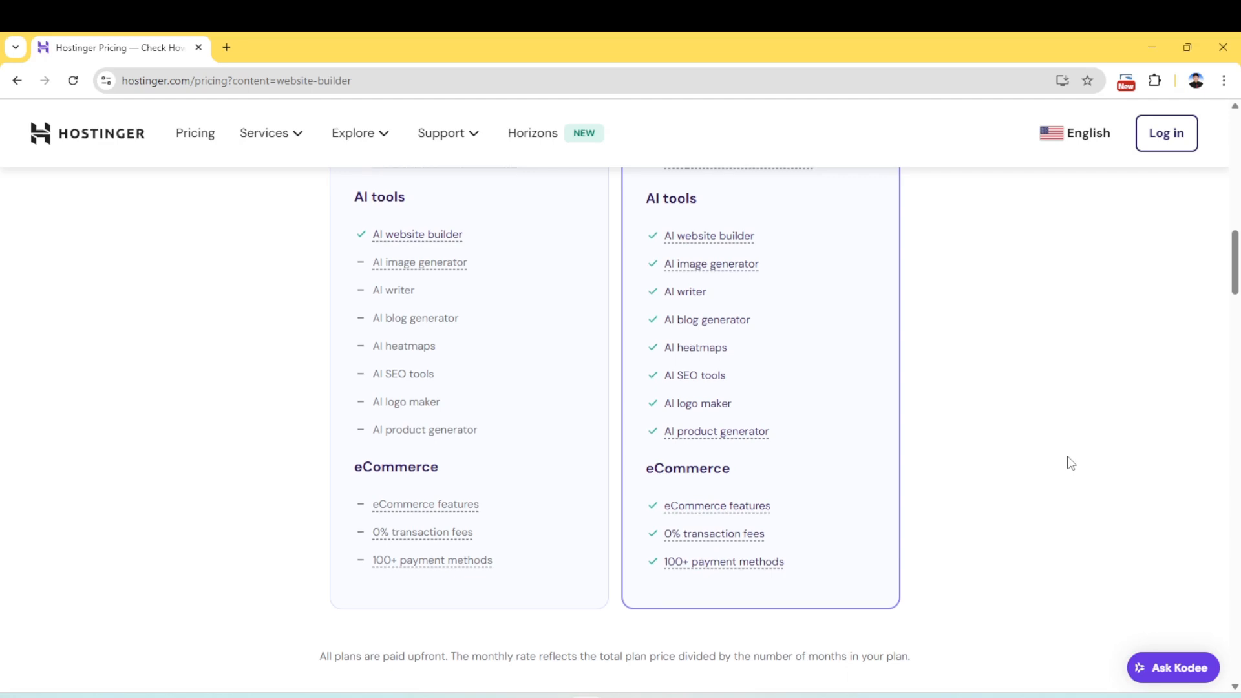
{"action": "scroll", "coordinate": [1070, 462], "scroll_direction": "down", "scroll_amount": 1}
{"action": "scroll", "coordinate": [1070, 462], "scroll_direction": "down", "scroll_amount": 4}
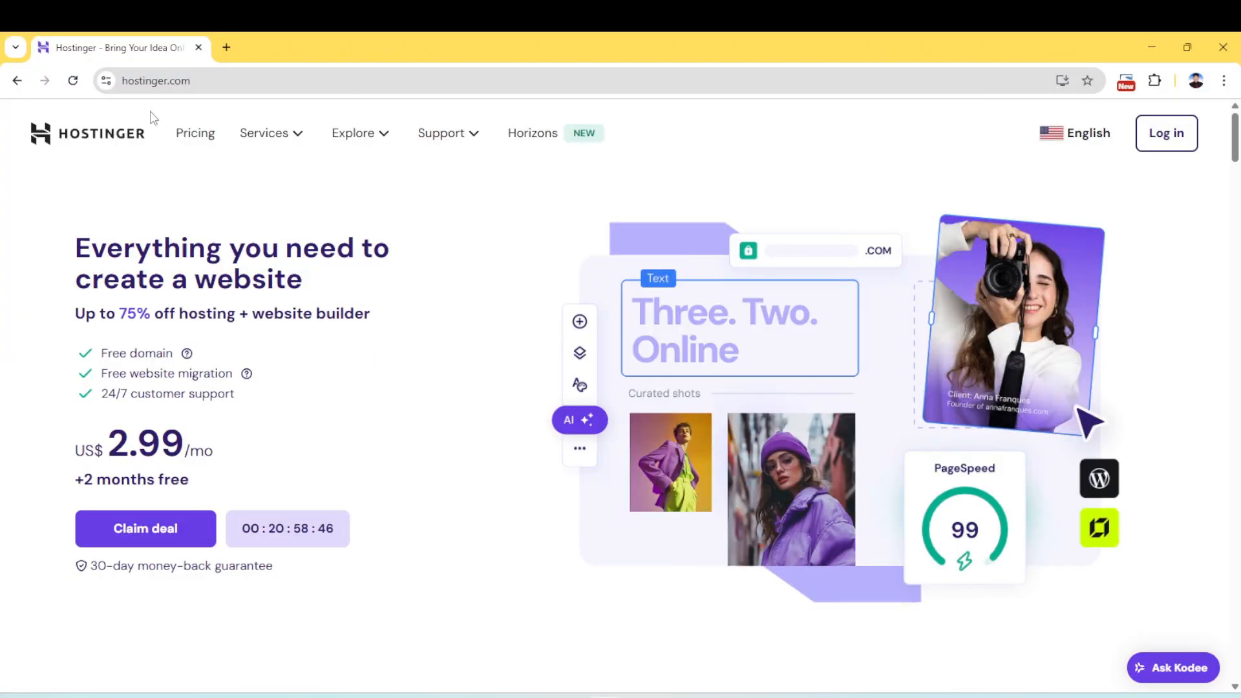
Reopen the pricing page and compare web hosting prices for the 1-month, 12-month, 24-month and 48-month subscription lengths
{"action": "left_click", "coordinate": [197, 139]}
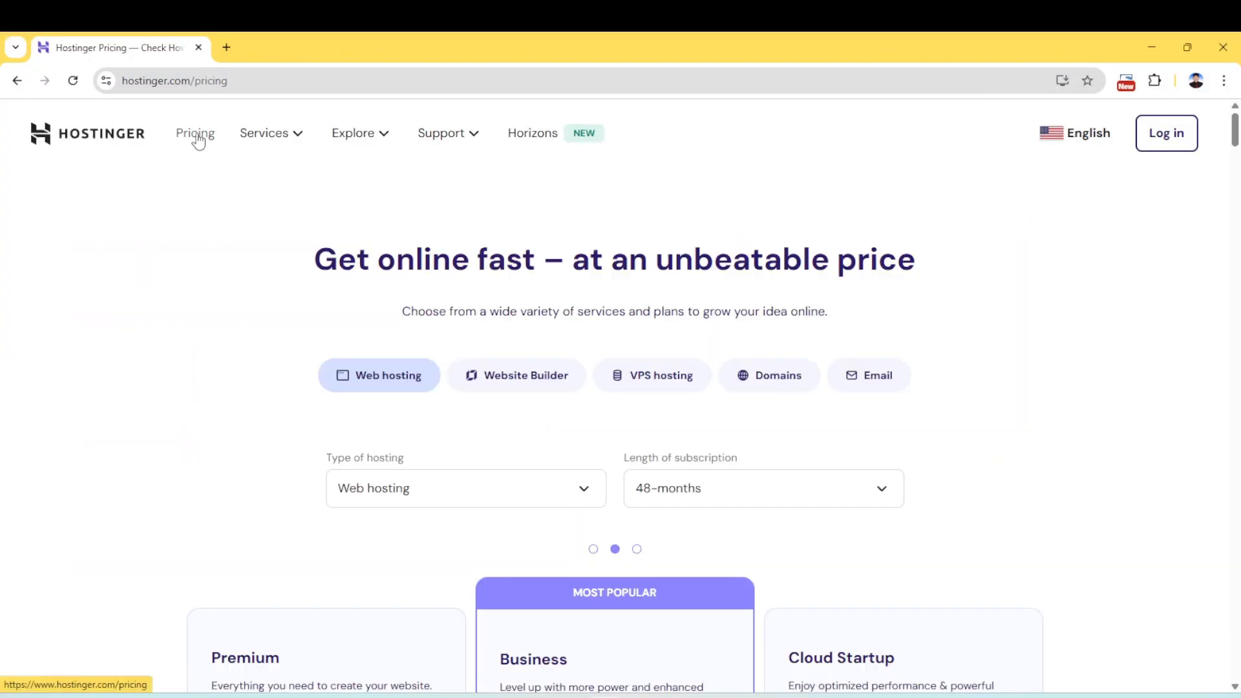
{"action": "scroll", "coordinate": [1055, 323], "scroll_direction": "down", "scroll_amount": 2}
{"action": "scroll", "coordinate": [1055, 323], "scroll_direction": "down", "scroll_amount": 3}
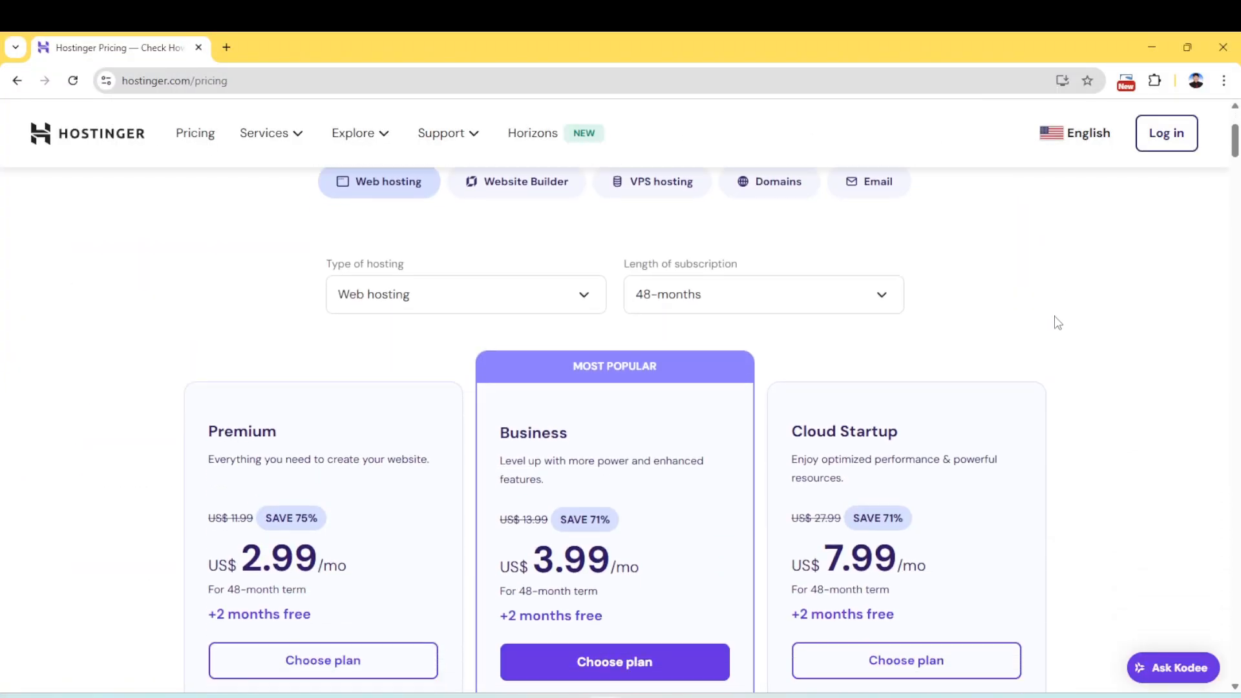
{"action": "scroll", "coordinate": [1055, 323], "scroll_direction": "up", "scroll_amount": 1}
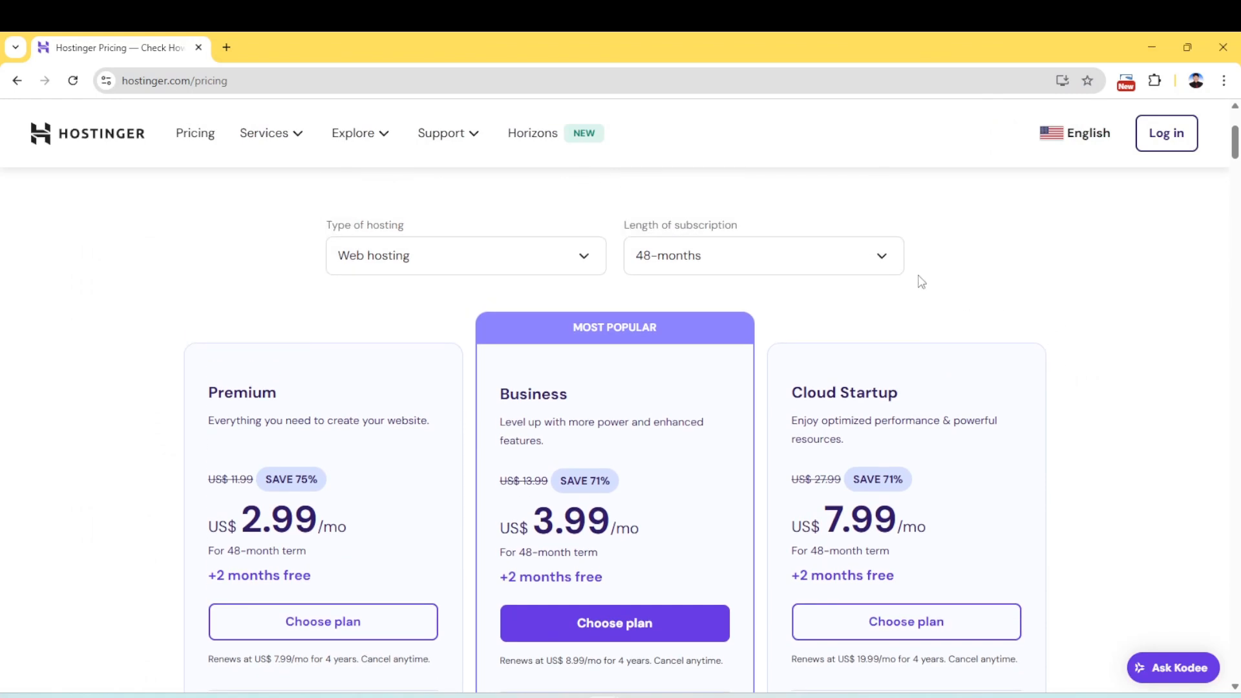
{"action": "left_click", "coordinate": [881, 257]}
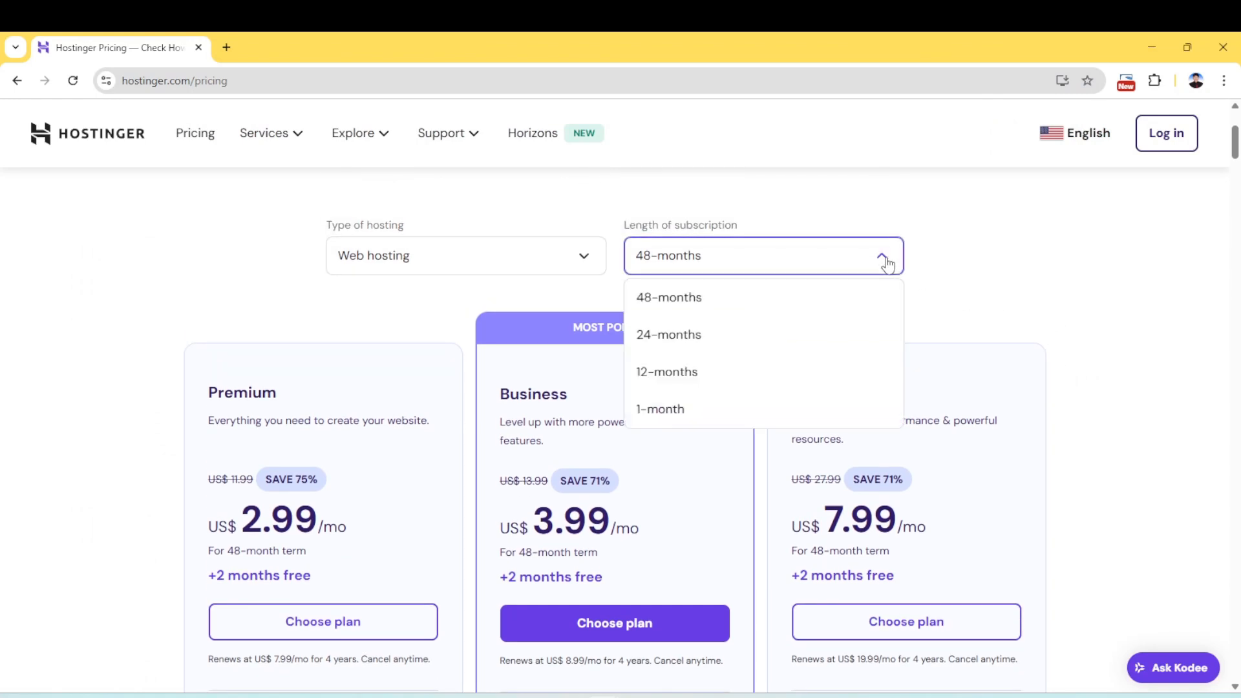
{"action": "left_click", "coordinate": [682, 413]}
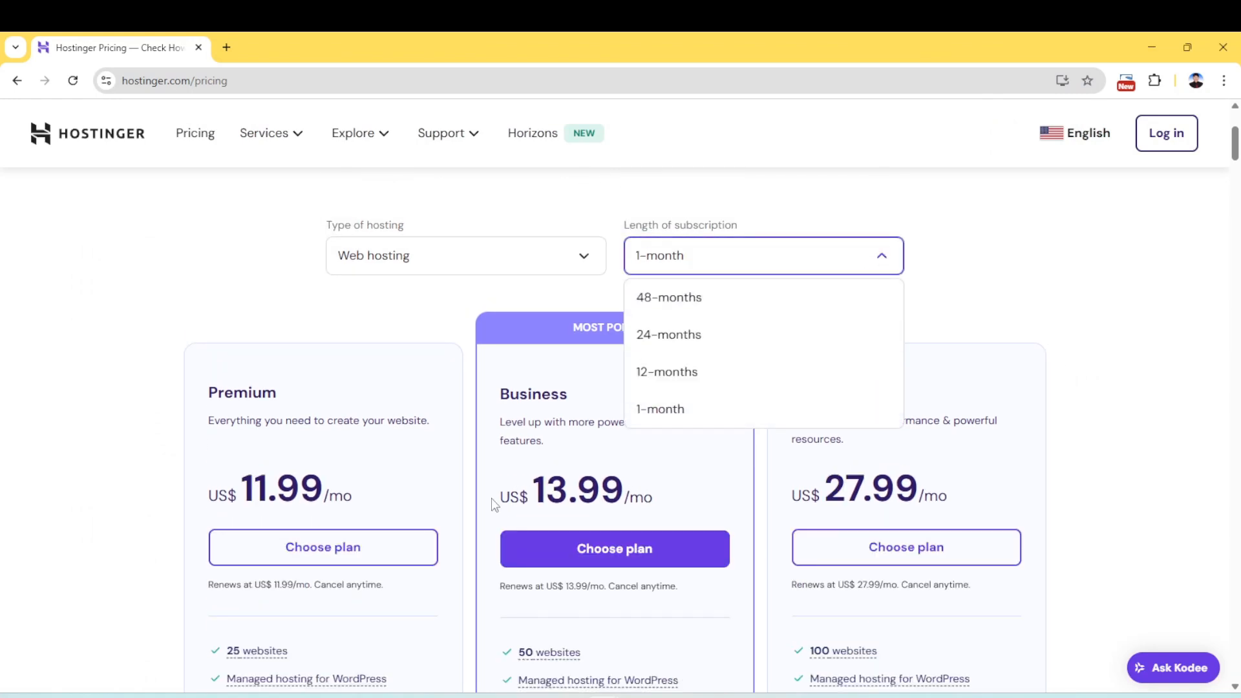
{"action": "left_click", "coordinate": [671, 379]}
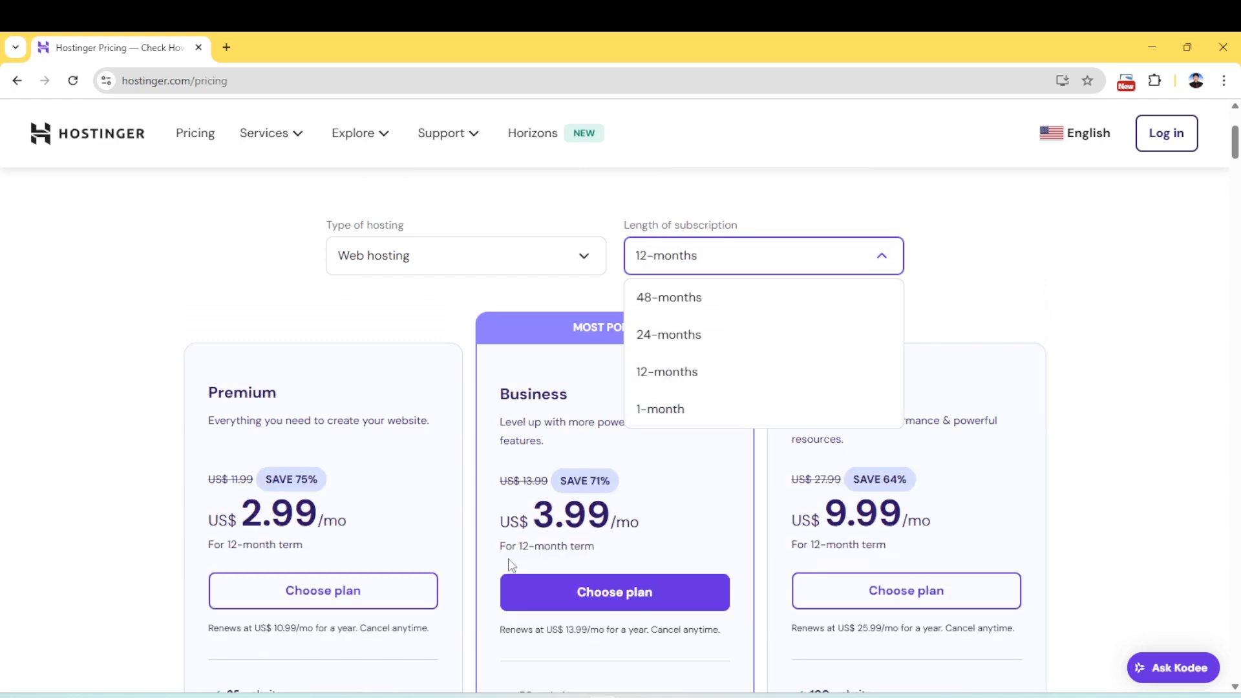
{"action": "left_click", "coordinate": [669, 343]}
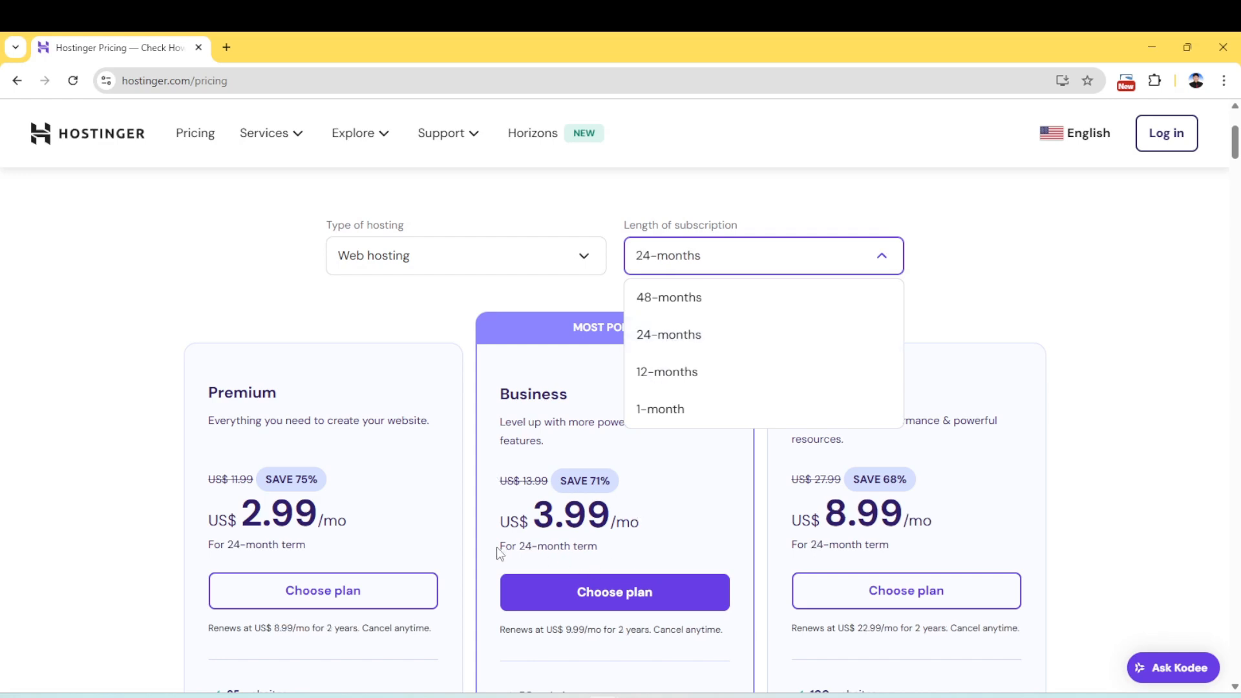
{"action": "left_click", "coordinate": [676, 305]}
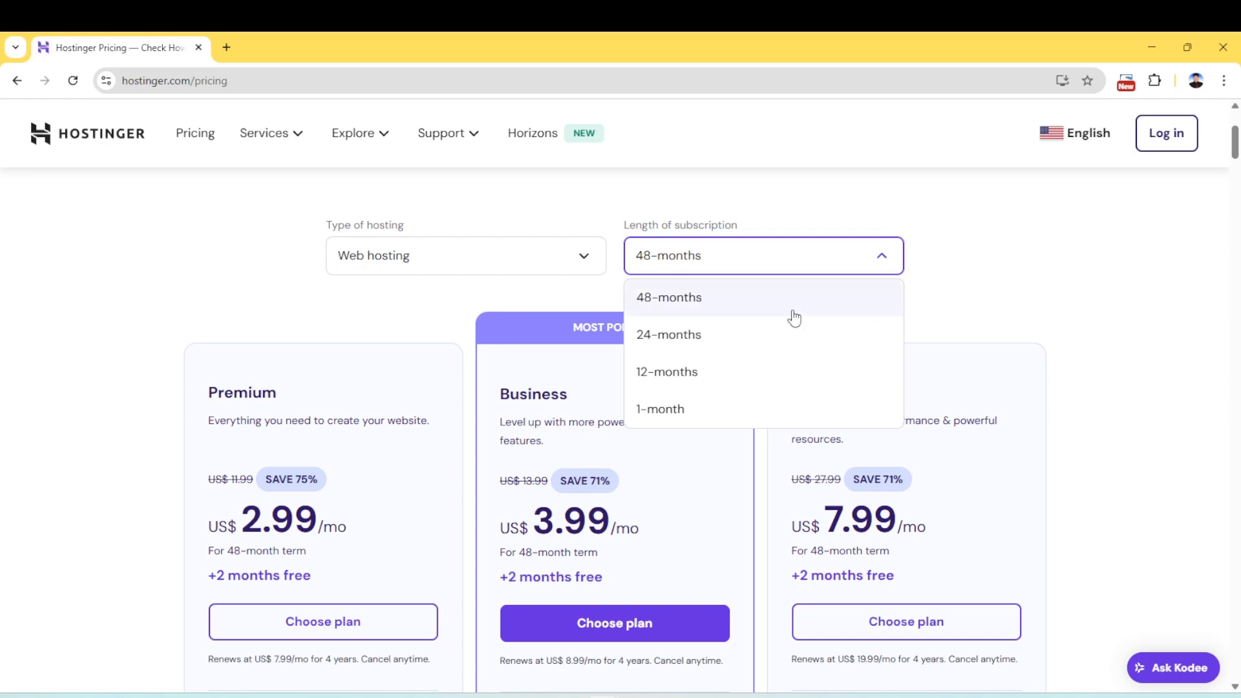
{"action": "left_click", "coordinate": [678, 374]}
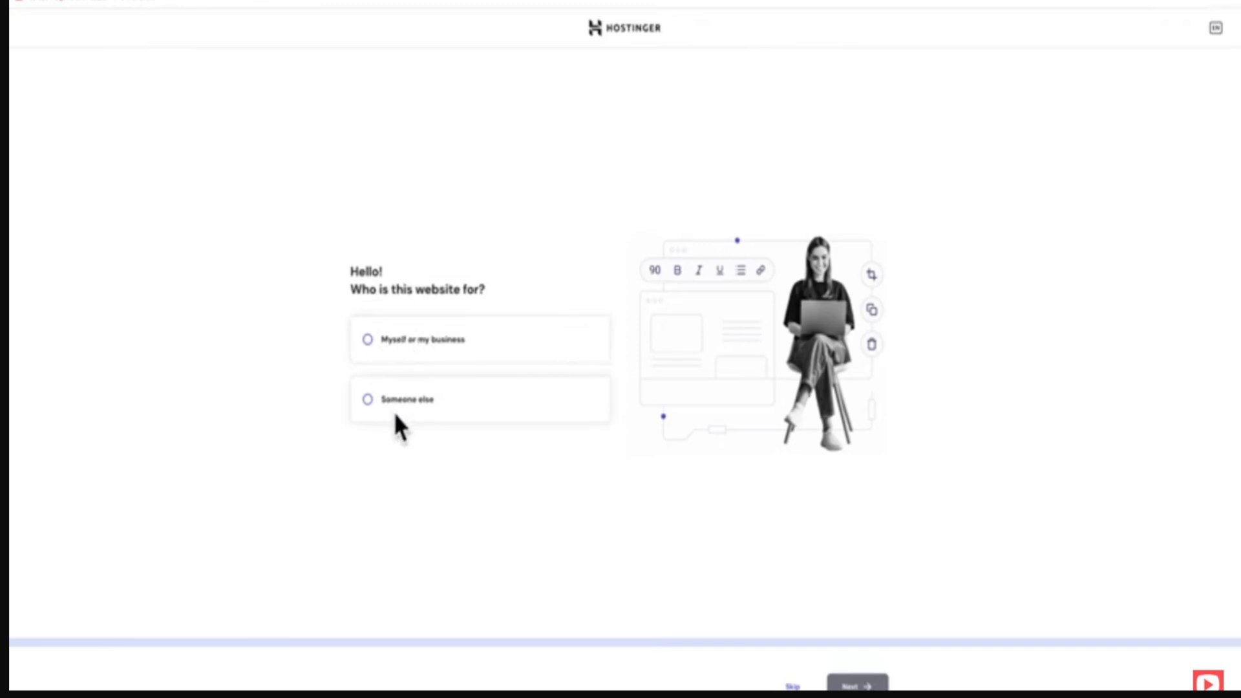
In the site onboarding, set the website as for myself or my business and choose Hostinger Website Builder to build it
{"action": "left_click", "coordinate": [404, 351]}
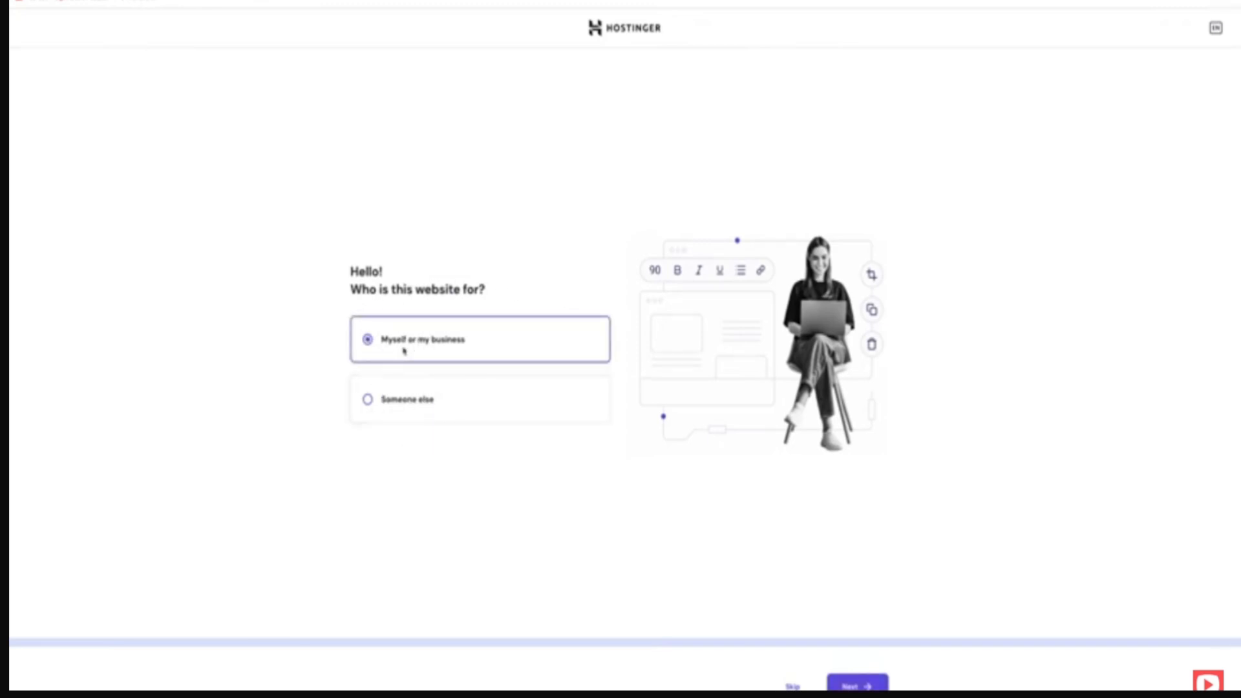
{"action": "left_click", "coordinate": [857, 684]}
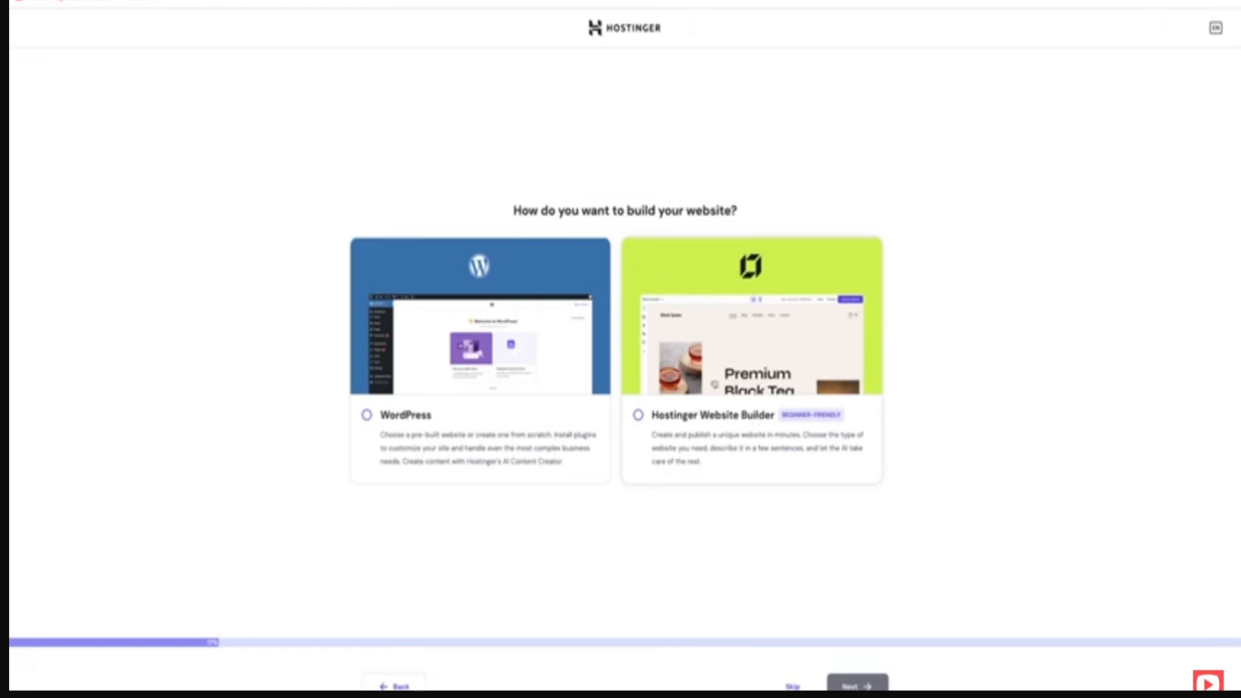
{"action": "left_click", "coordinate": [637, 413]}
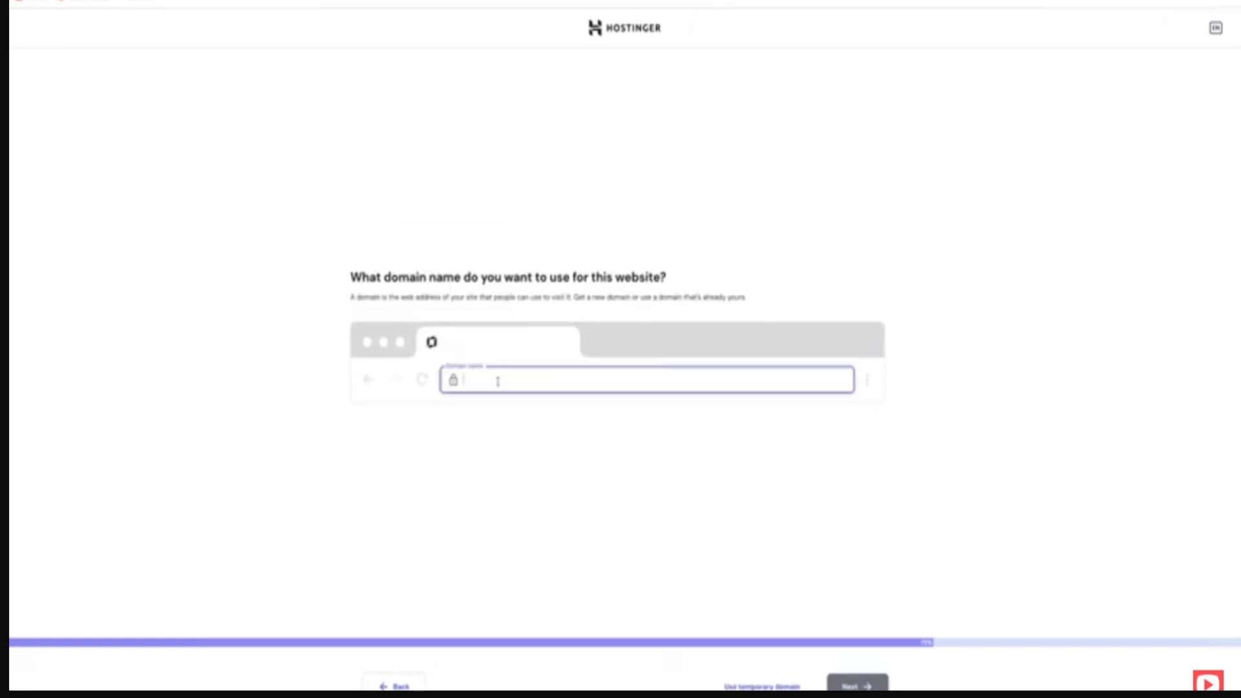
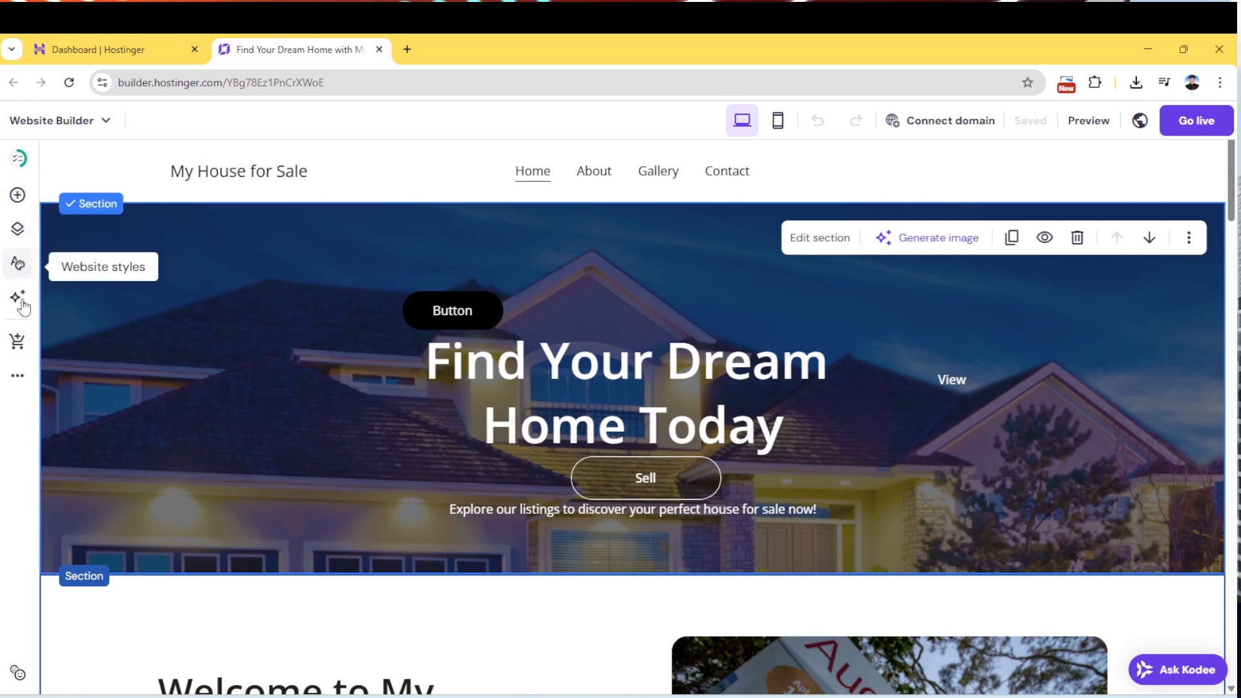
View the website builder's additional settings and tools, and close the list again
{"action": "left_click", "coordinate": [24, 385]}
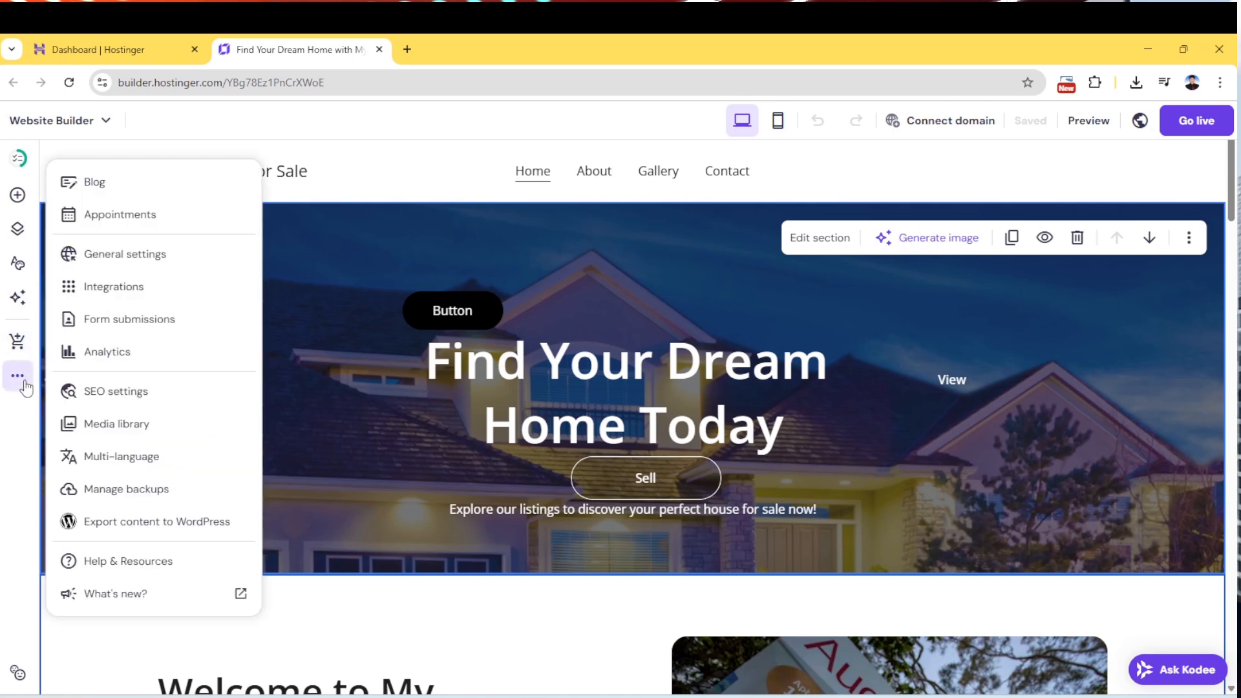
{"action": "left_click", "coordinate": [24, 386]}
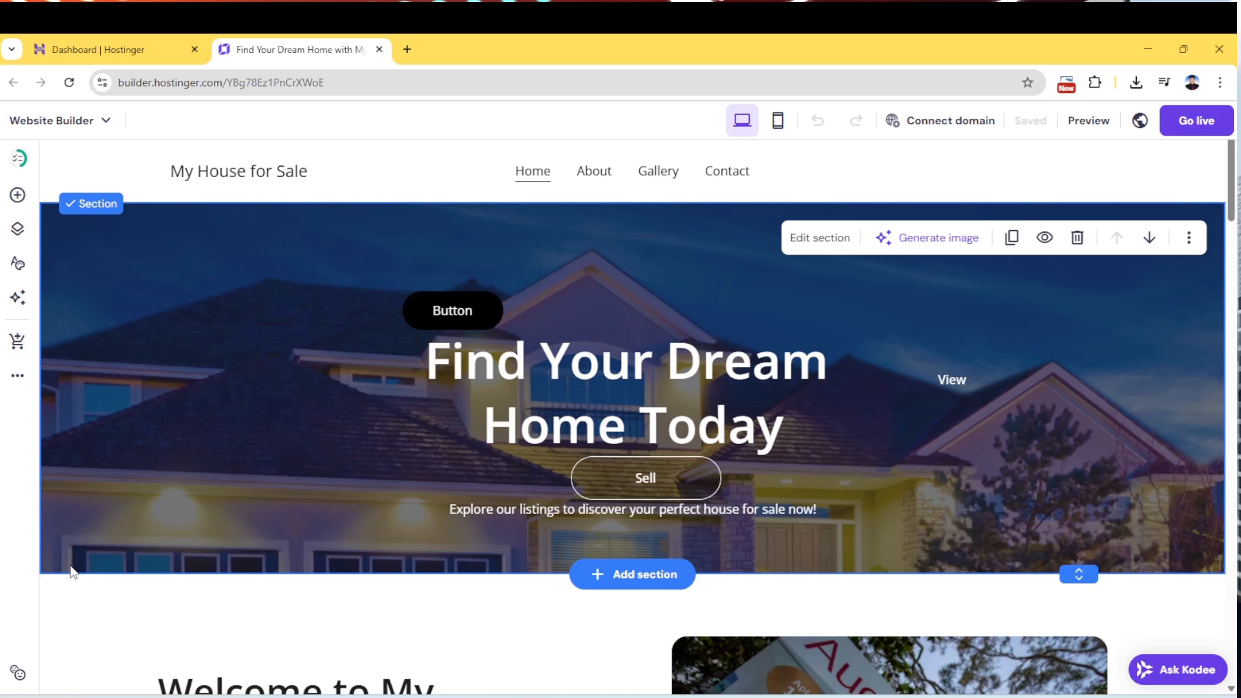
{"action": "mouse_move", "coordinate": [770, 697]}
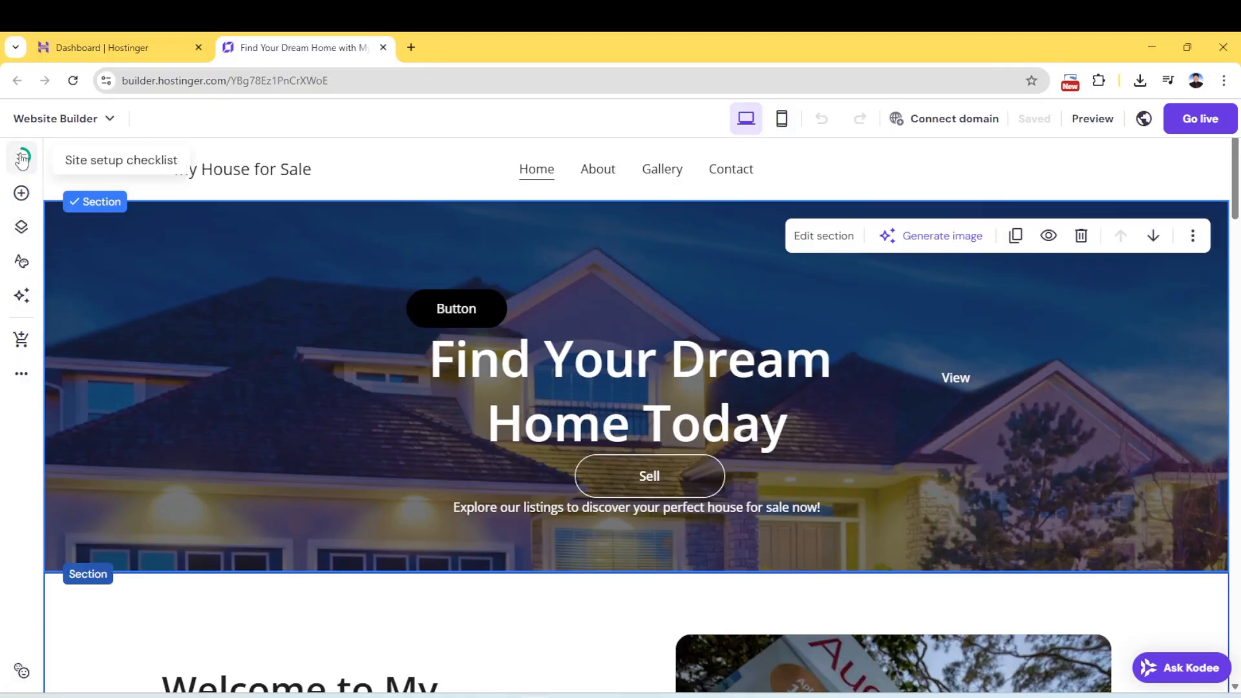
Review the site setup checklist, close it, and open the elements available to add
{"action": "left_click", "coordinate": [21, 159]}
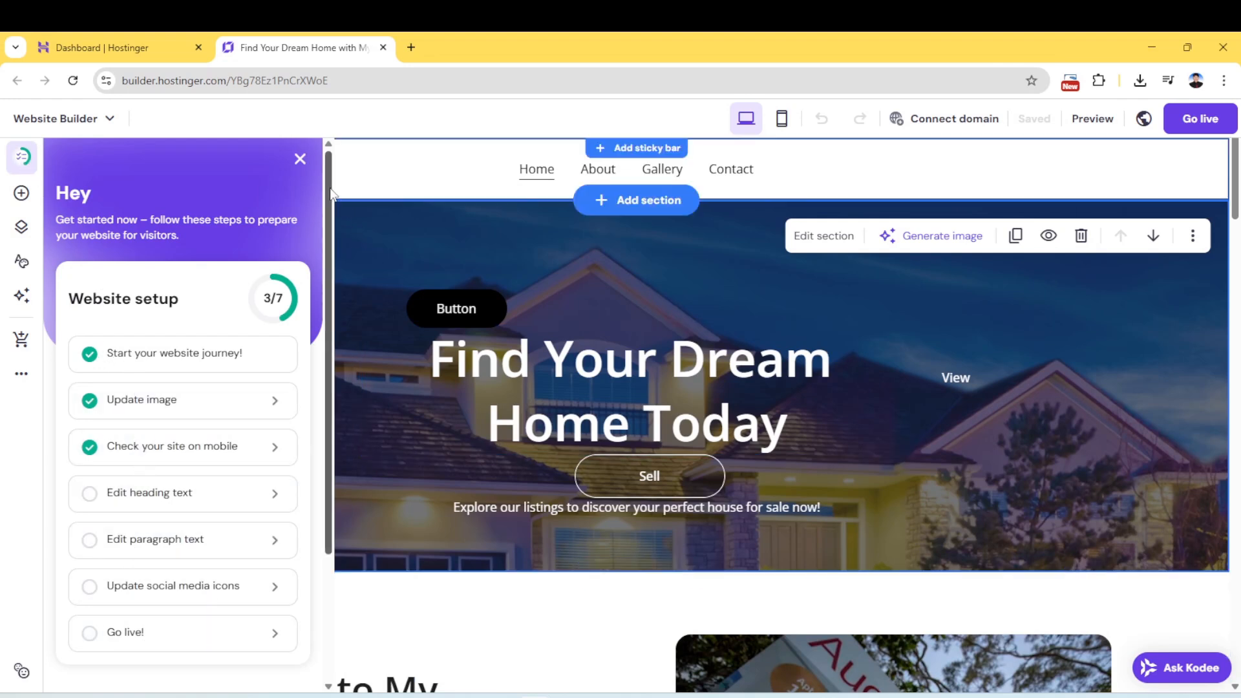
{"action": "left_click", "coordinate": [300, 159]}
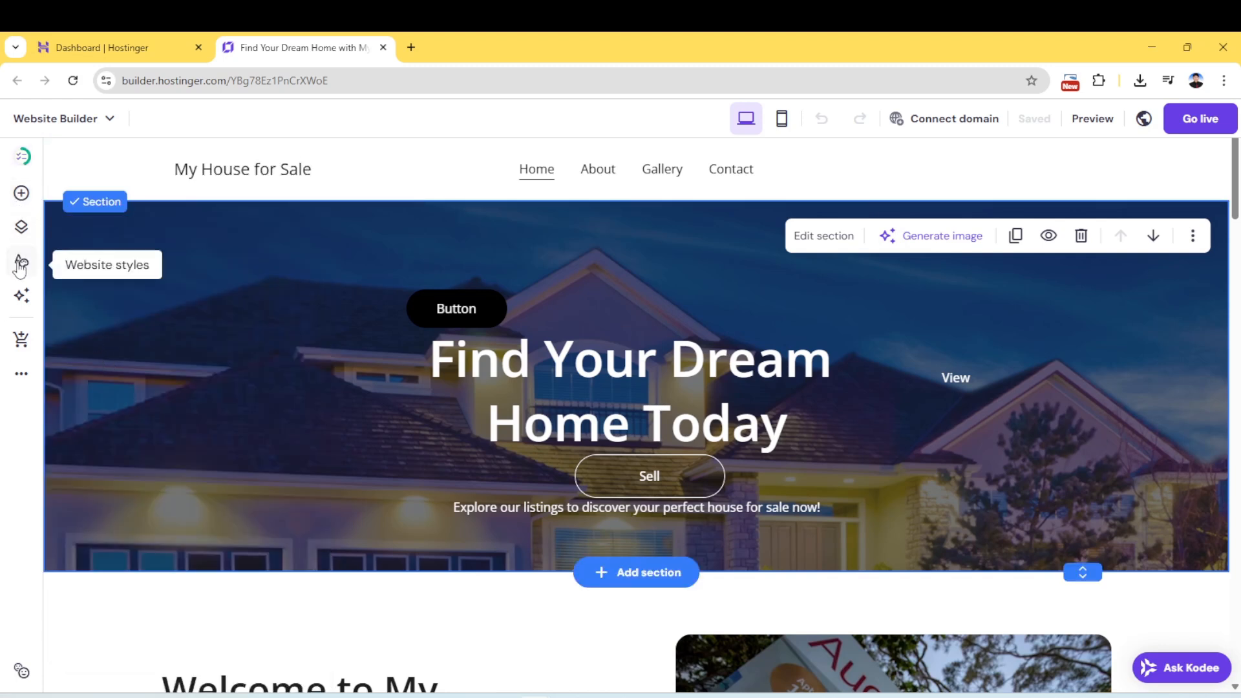
{"action": "left_click", "coordinate": [20, 195]}
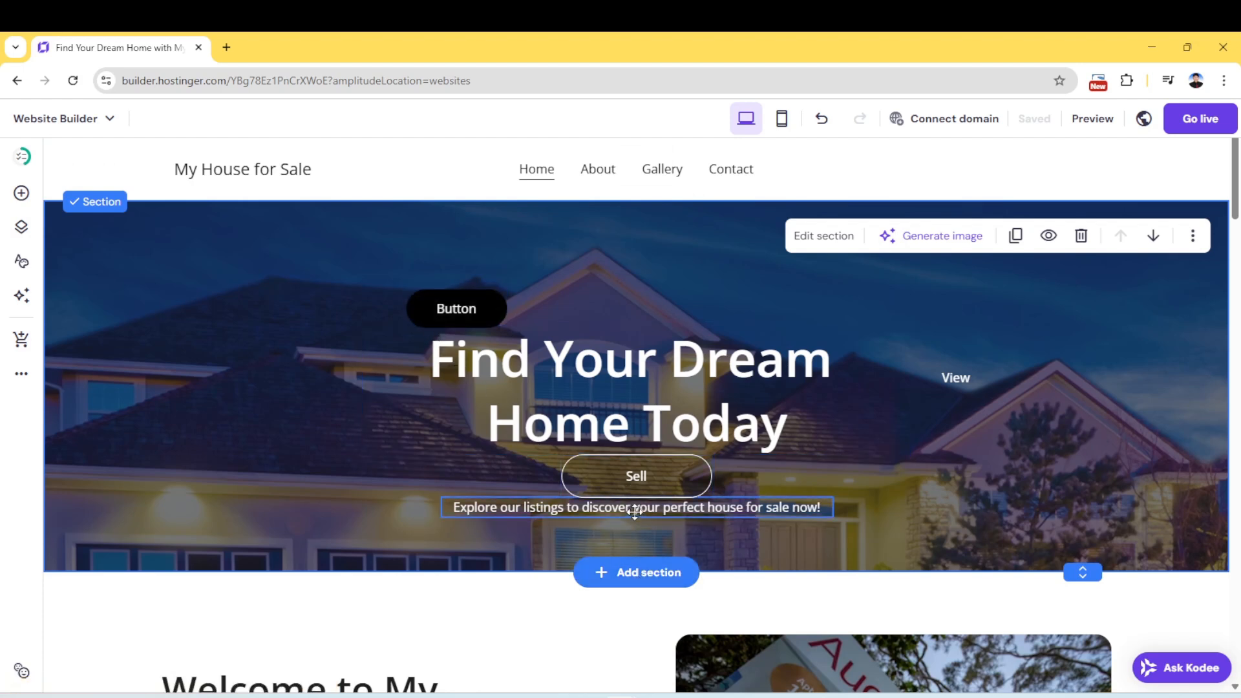
Move the Sell button slightly to the left beneath the hero heading
{"action": "left_click", "coordinate": [620, 480]}
{"action": "mouse_move", "coordinate": [620, 480]}
{"action": "left_mouse_down"}
{"action": "mouse_move", "coordinate": [315, 405]}
{"action": "mouse_move", "coordinate": [288, 336]}
{"action": "mouse_move", "coordinate": [282, 453]}
{"action": "mouse_move", "coordinate": [548, 482]}
{"action": "mouse_move", "coordinate": [621, 477]}
{"action": "mouse_move", "coordinate": [604, 476]}
{"action": "left_mouse_up"}
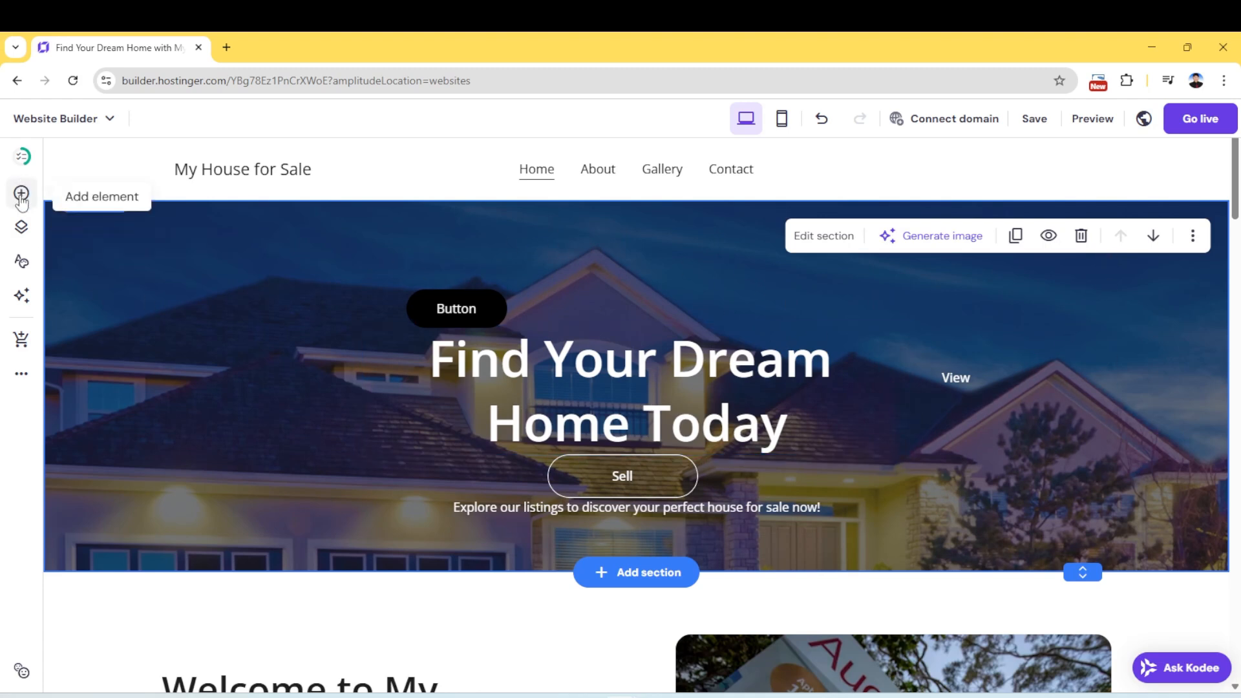
Undo the last move of the Sell button in the hero section
{"action": "left_click", "coordinate": [457, 312]}
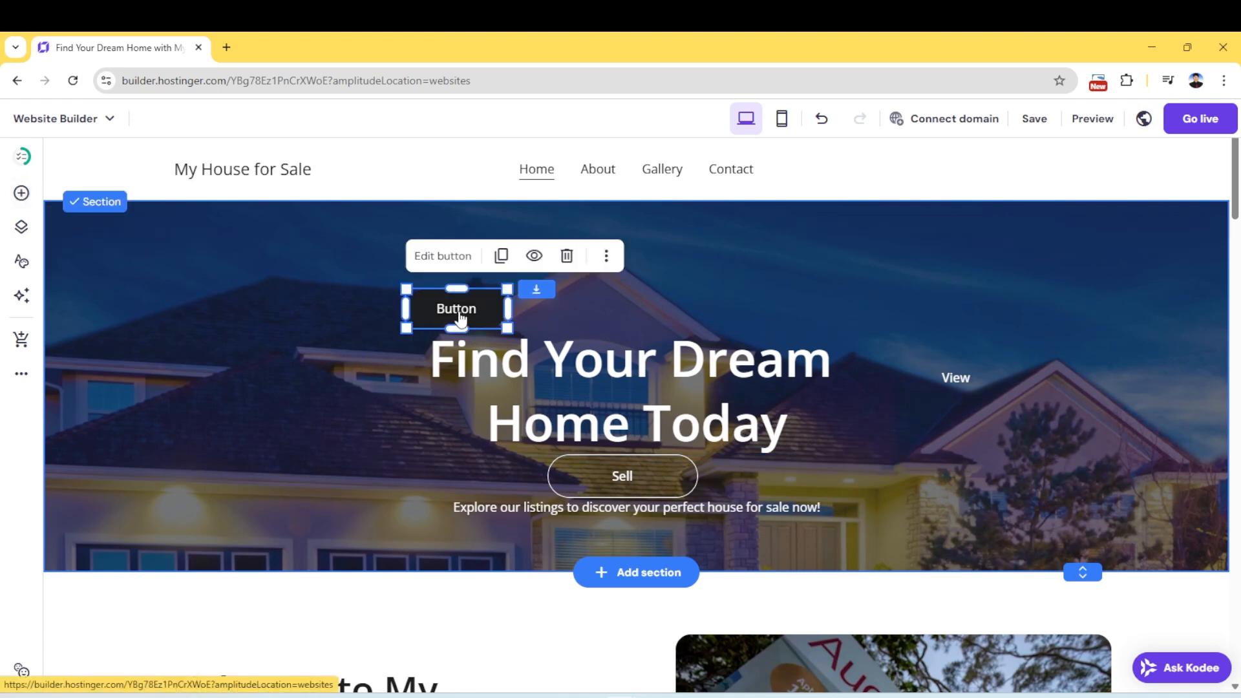
{"action": "left_click", "coordinate": [737, 294]}
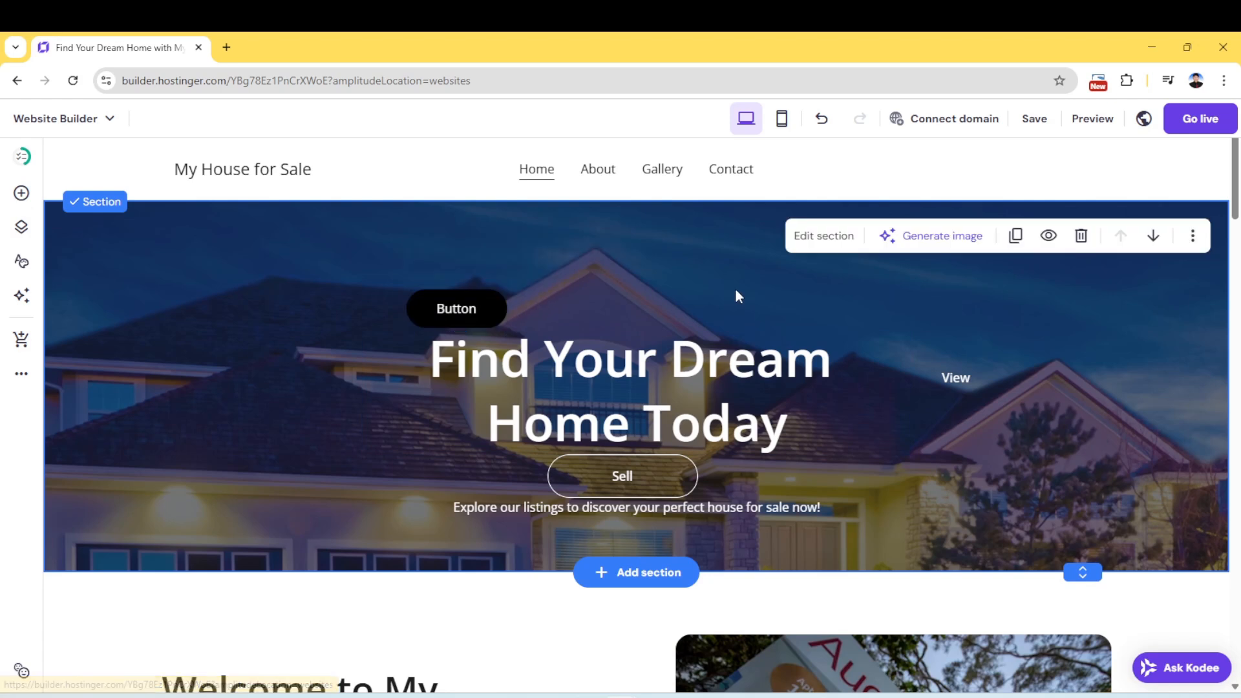
{"action": "left_click", "coordinate": [822, 120]}
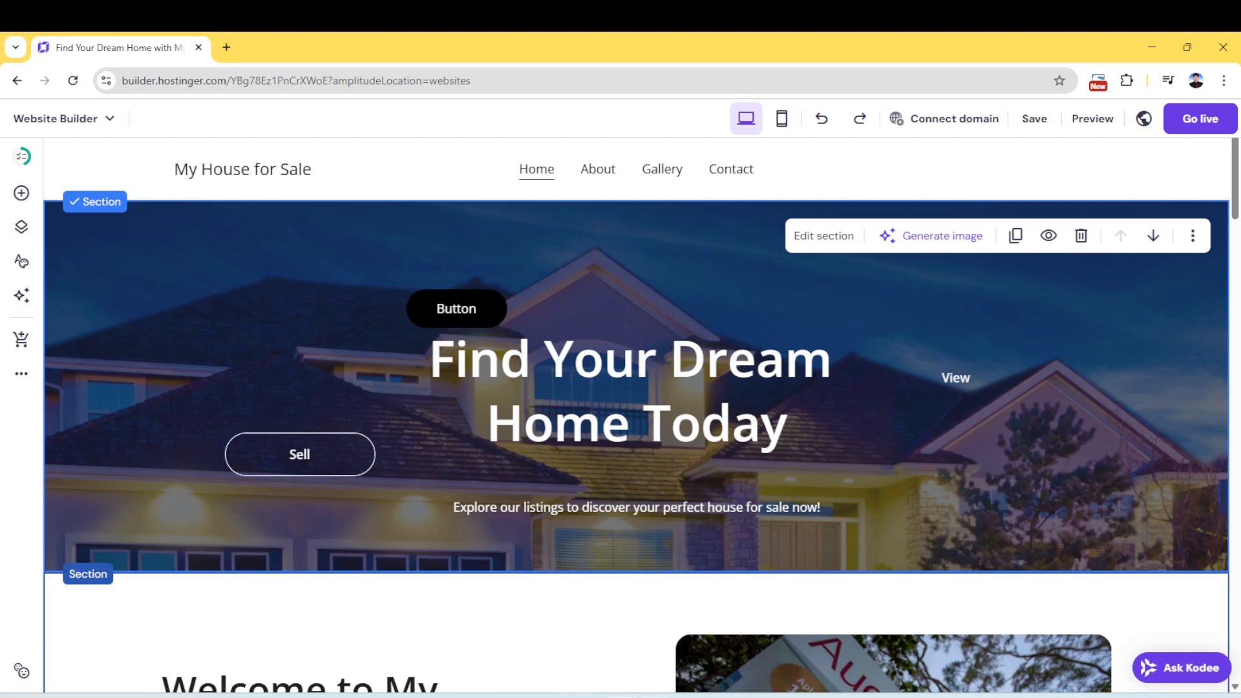
{"action": "mouse_move", "coordinate": [655, 696]}
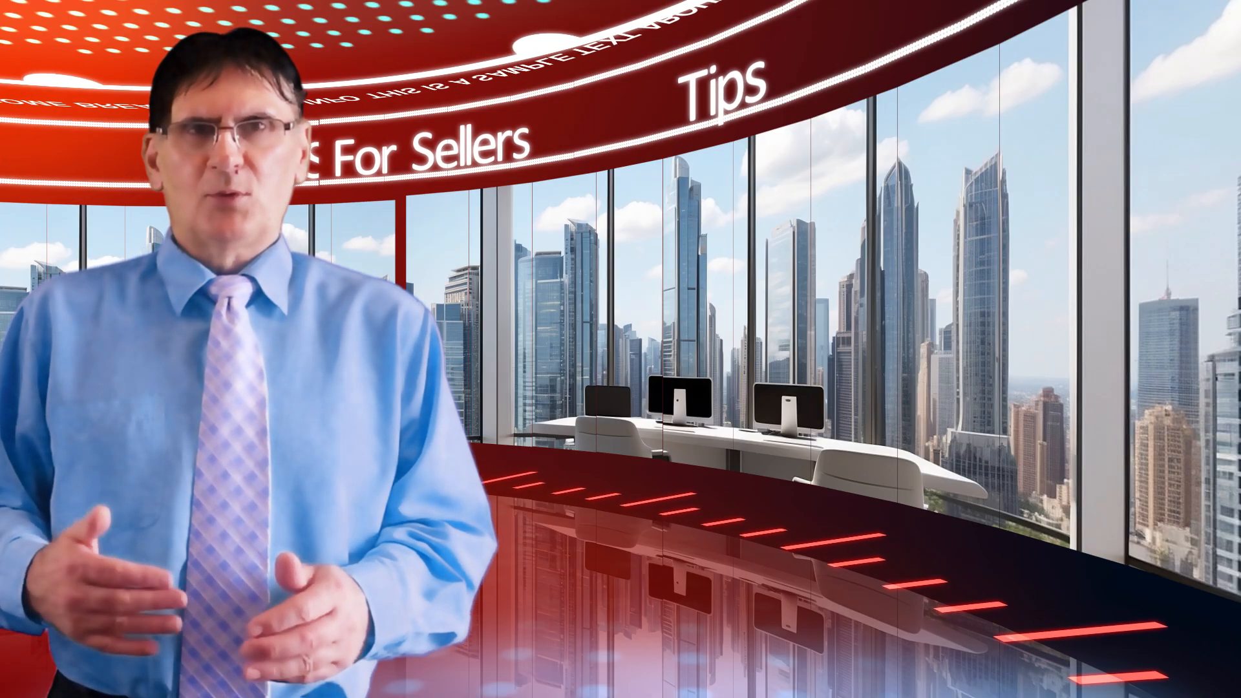
Select the Sell button, the hero heading and the site header in turn to view their editing options
{"action": "left_click", "coordinate": [638, 476]}
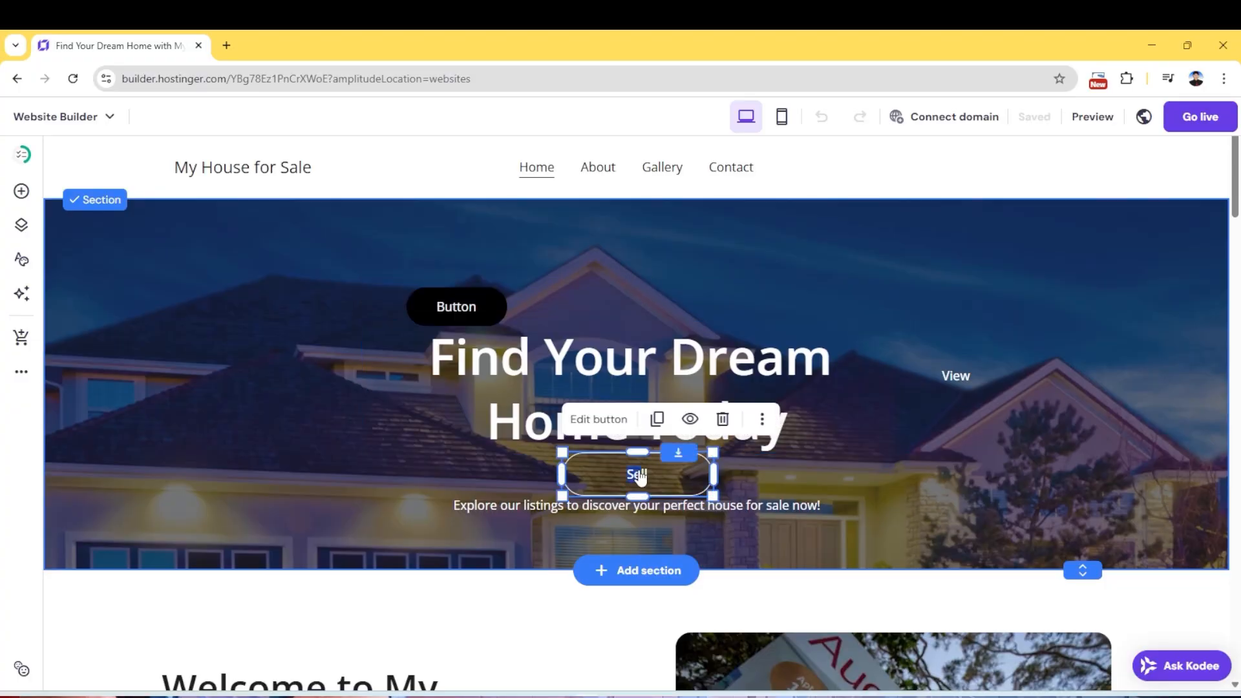
{"action": "left_click", "coordinate": [572, 371]}
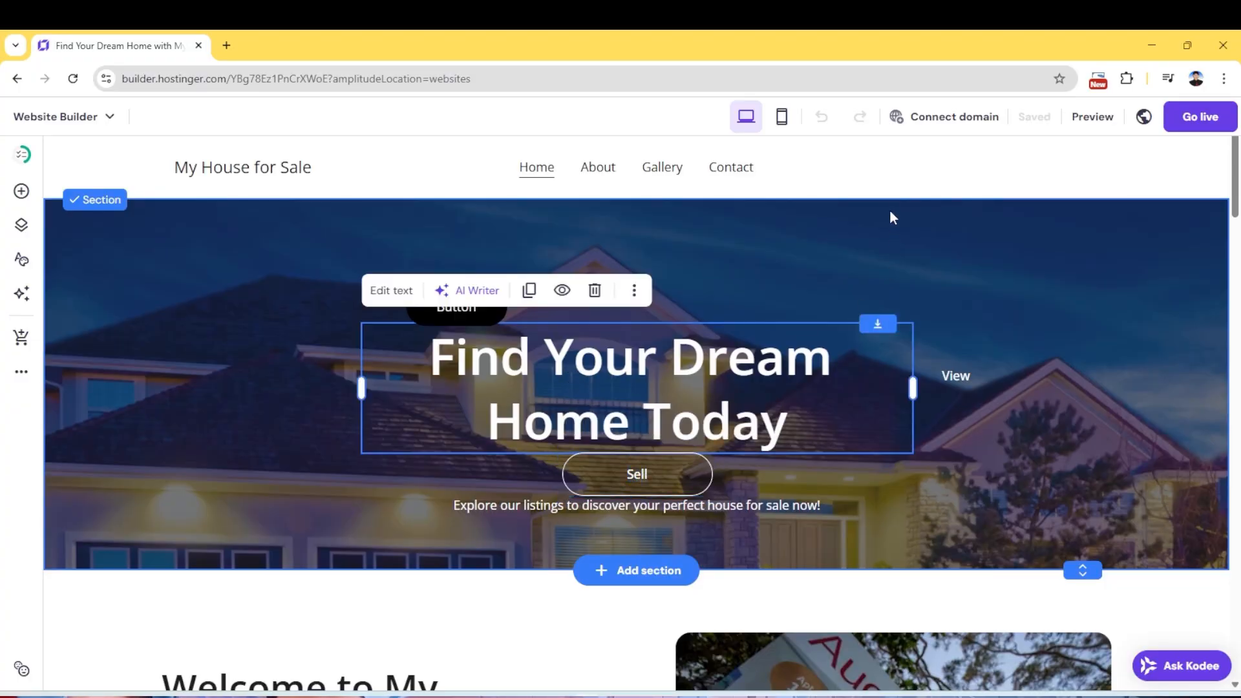
{"action": "left_click", "coordinate": [886, 181]}
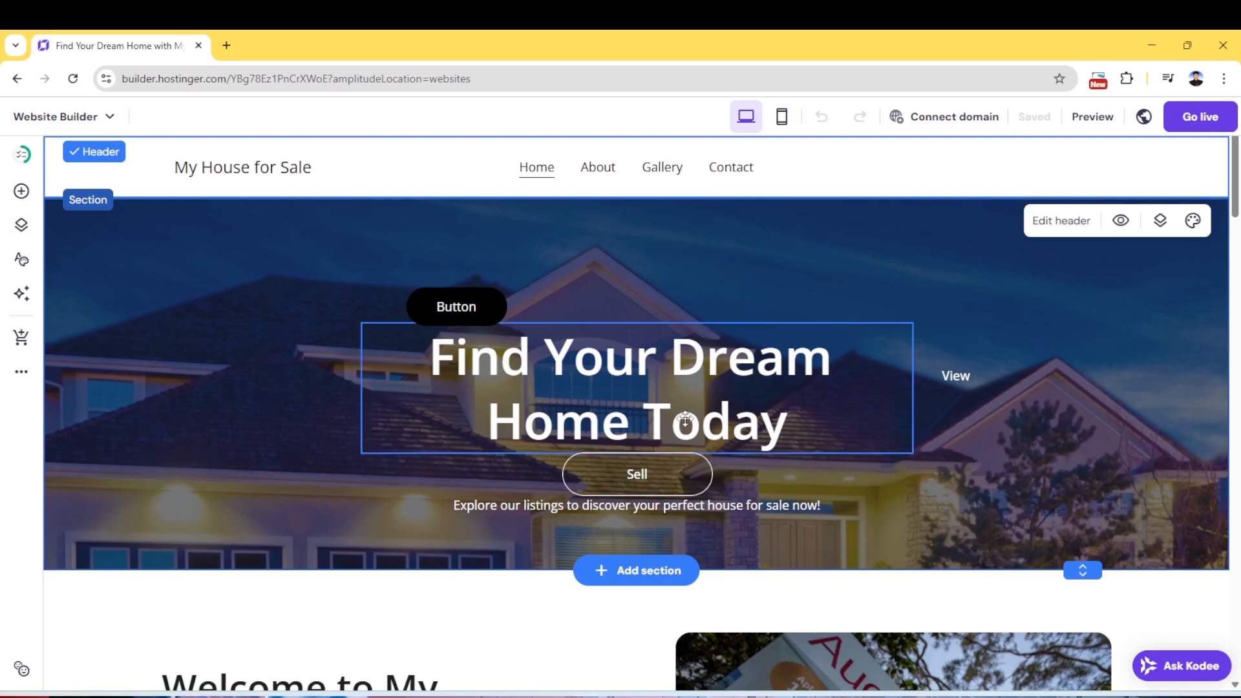
In the mobile layout, move the Sell button slightly down and the listings tagline slightly up towards the hero heading
{"action": "left_click", "coordinate": [782, 117]}
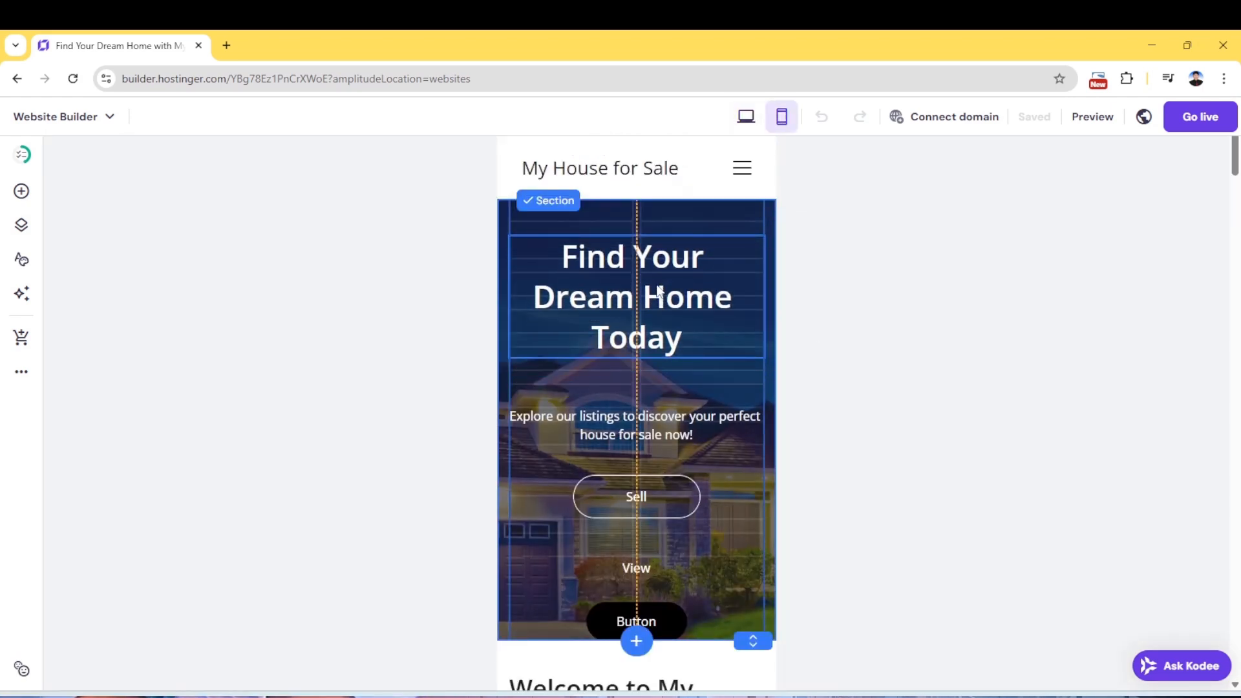
{"action": "left_click", "coordinate": [658, 290]}
{"action": "left_click_drag", "start_coordinate": [642, 501], "coordinate": [640, 512]}
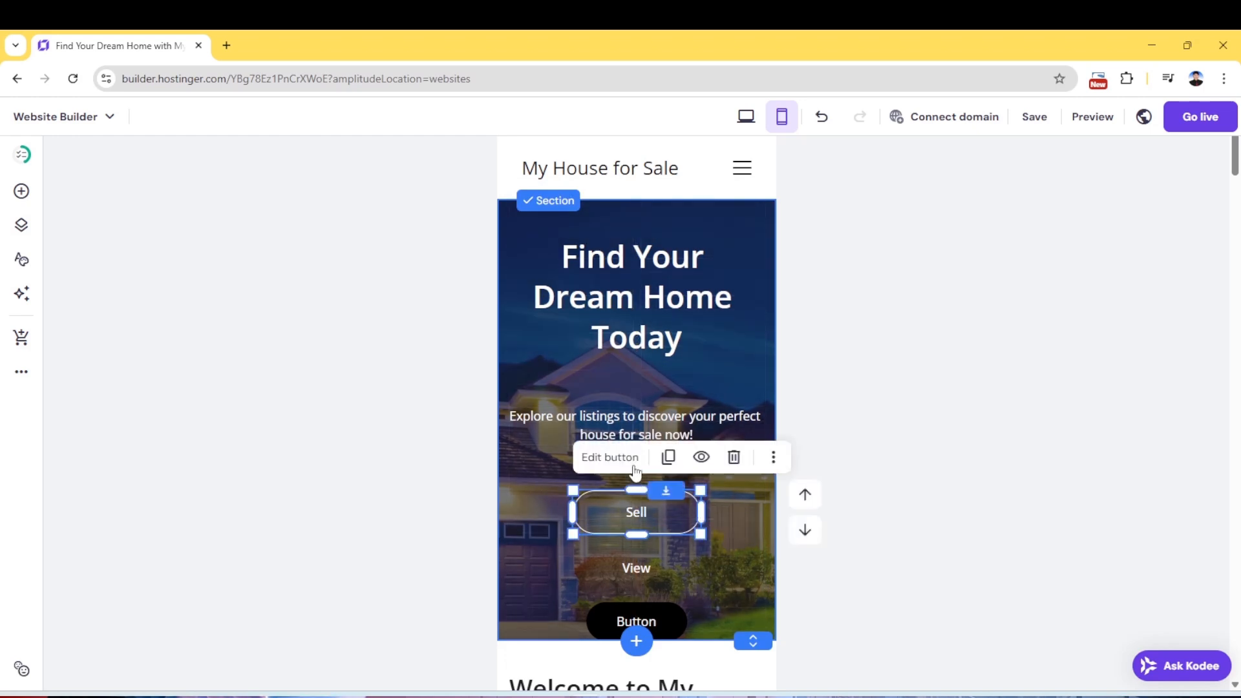
{"action": "mouse_move", "coordinate": [634, 440]}
{"action": "left_mouse_down"}
{"action": "mouse_move", "coordinate": [634, 418]}
{"action": "mouse_move", "coordinate": [634, 432]}
{"action": "left_mouse_up"}
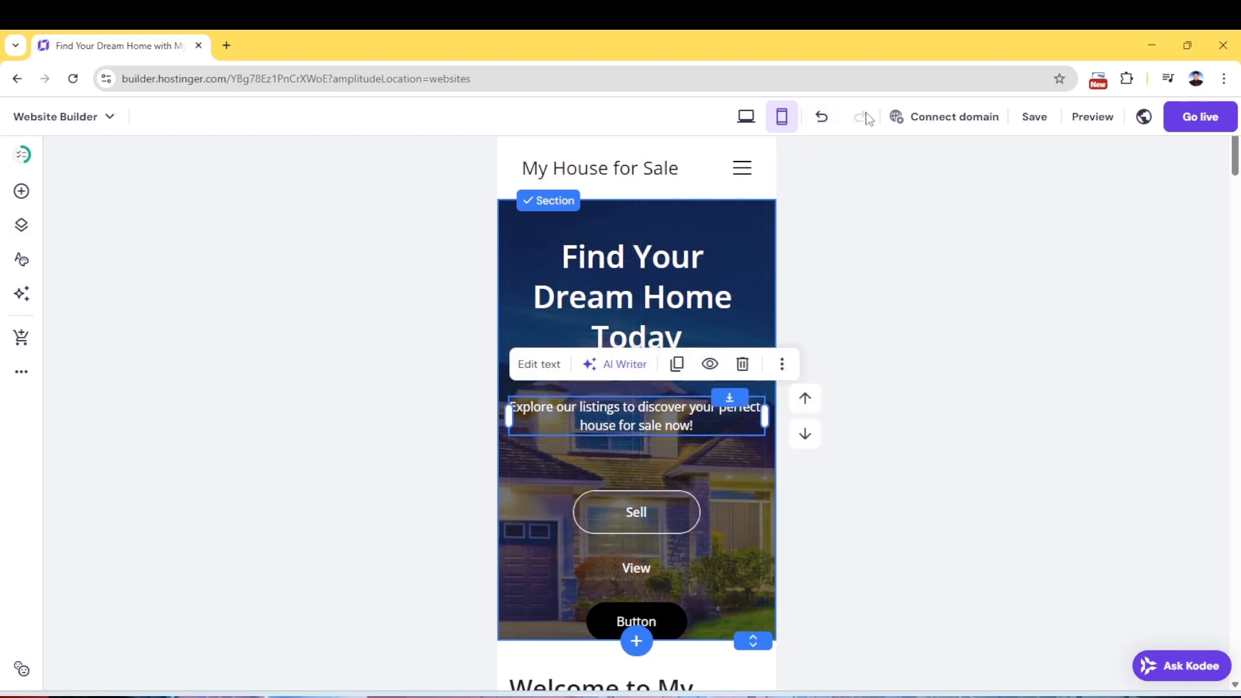
{"action": "left_click", "coordinate": [746, 123]}
{"action": "left_click", "coordinate": [944, 116]}
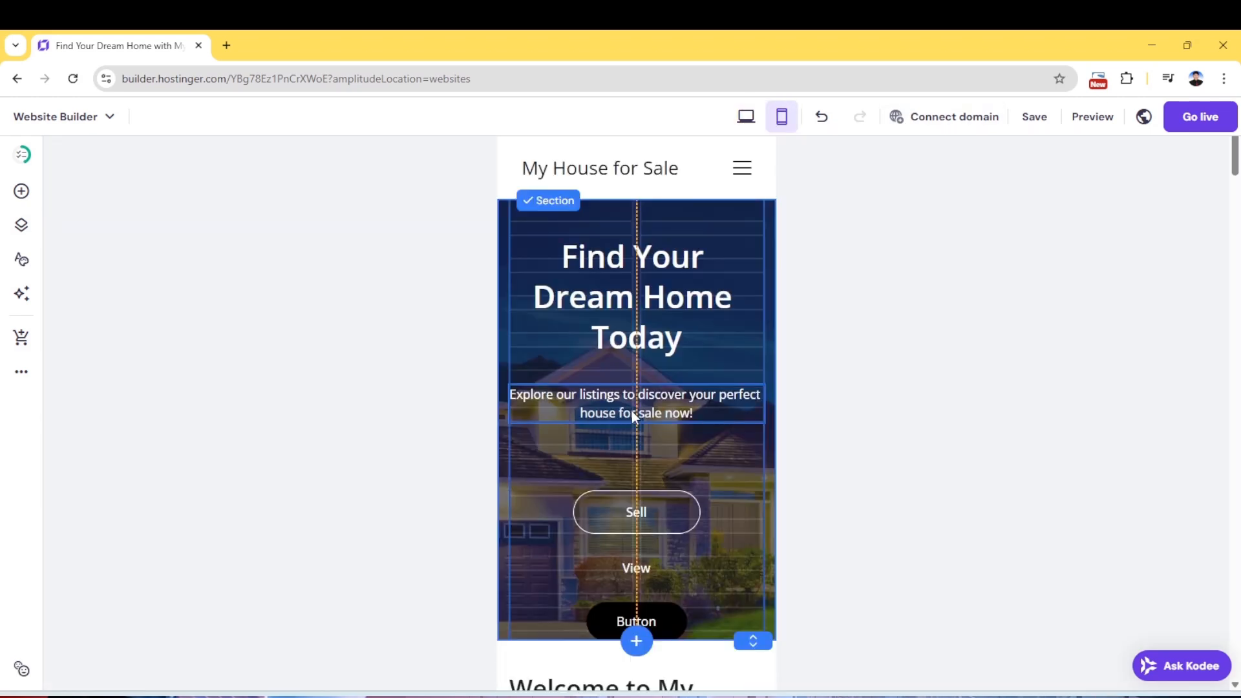
{"action": "left_click_drag", "start_coordinate": [634, 418], "coordinate": [634, 430]}
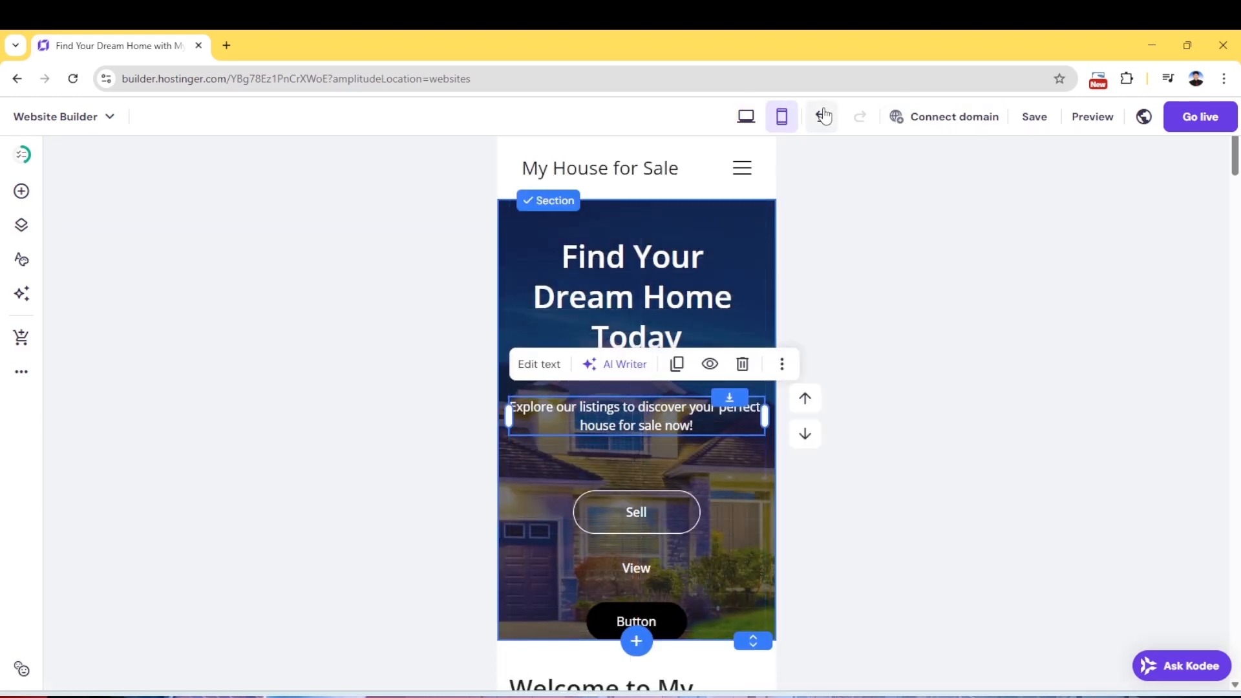
Return to the desktop layout and review the domain connection options and the autosave and backup information
{"action": "left_click", "coordinate": [747, 118]}
{"action": "left_click", "coordinate": [918, 119]}
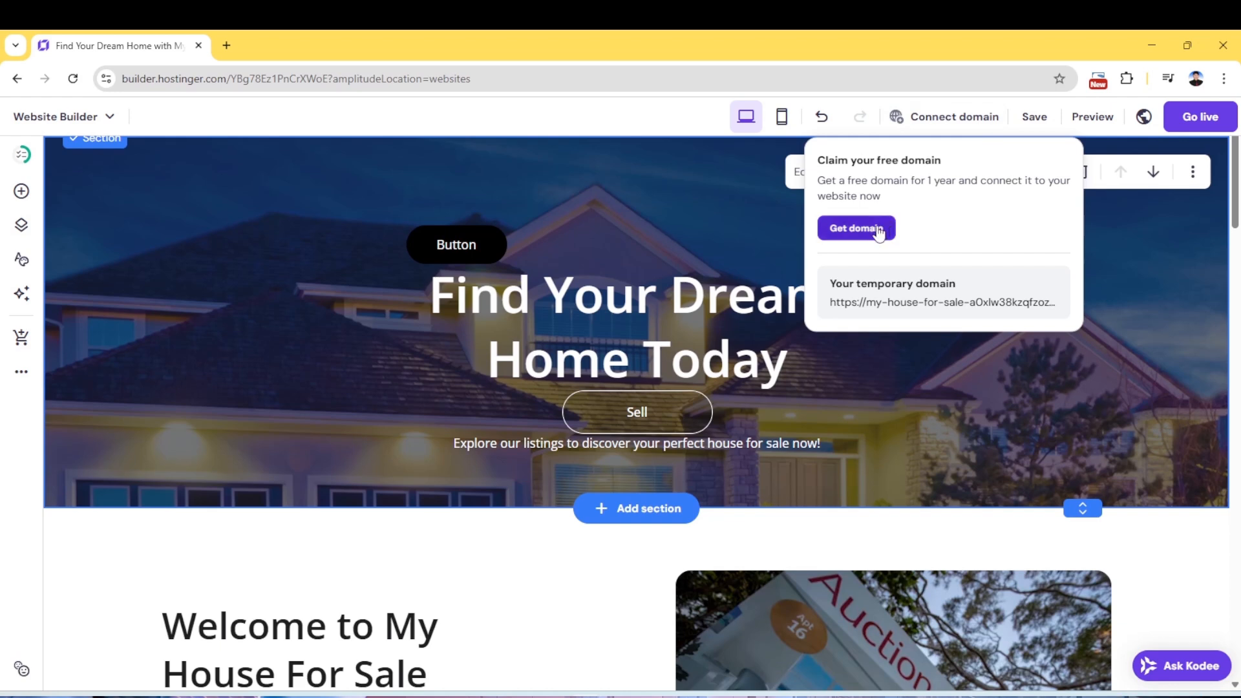
{"action": "mouse_move", "coordinate": [1022, 113]}
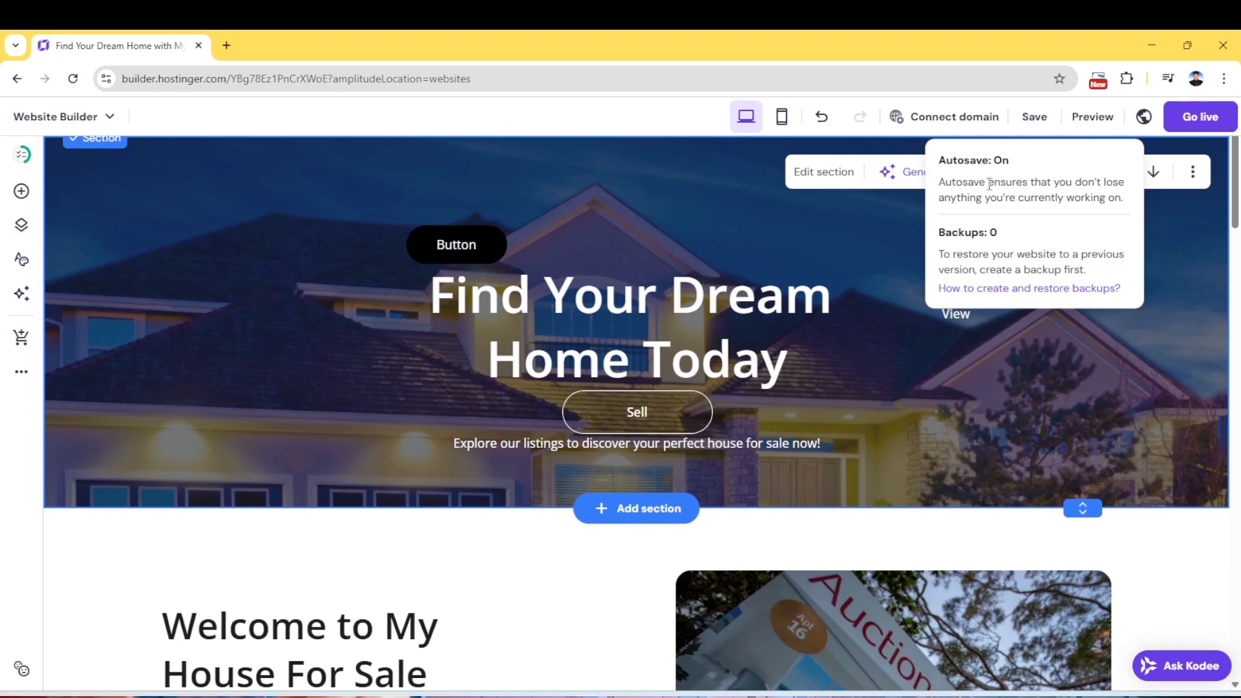
{"action": "mouse_move", "coordinate": [959, 119]}
Preview the website on desktop and look through the home page down to the contact form and footer
{"action": "left_click", "coordinate": [1090, 118]}
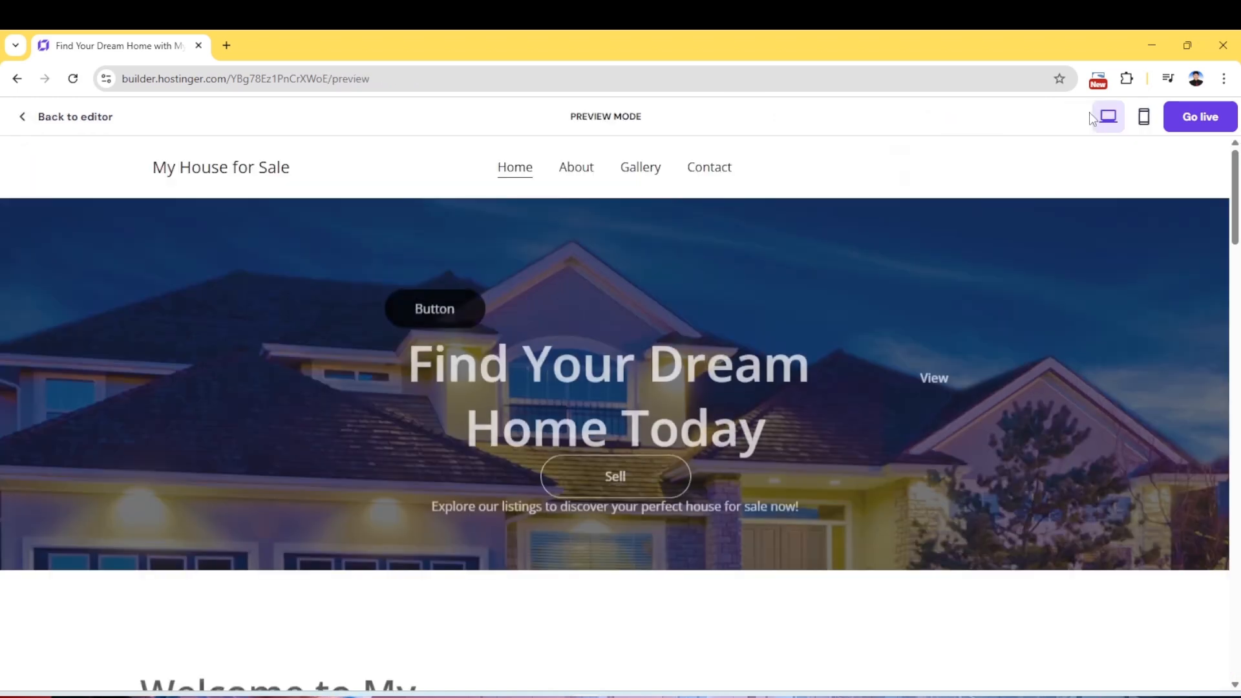
{"action": "scroll", "coordinate": [1046, 339], "scroll_direction": "down", "scroll_amount": 8}
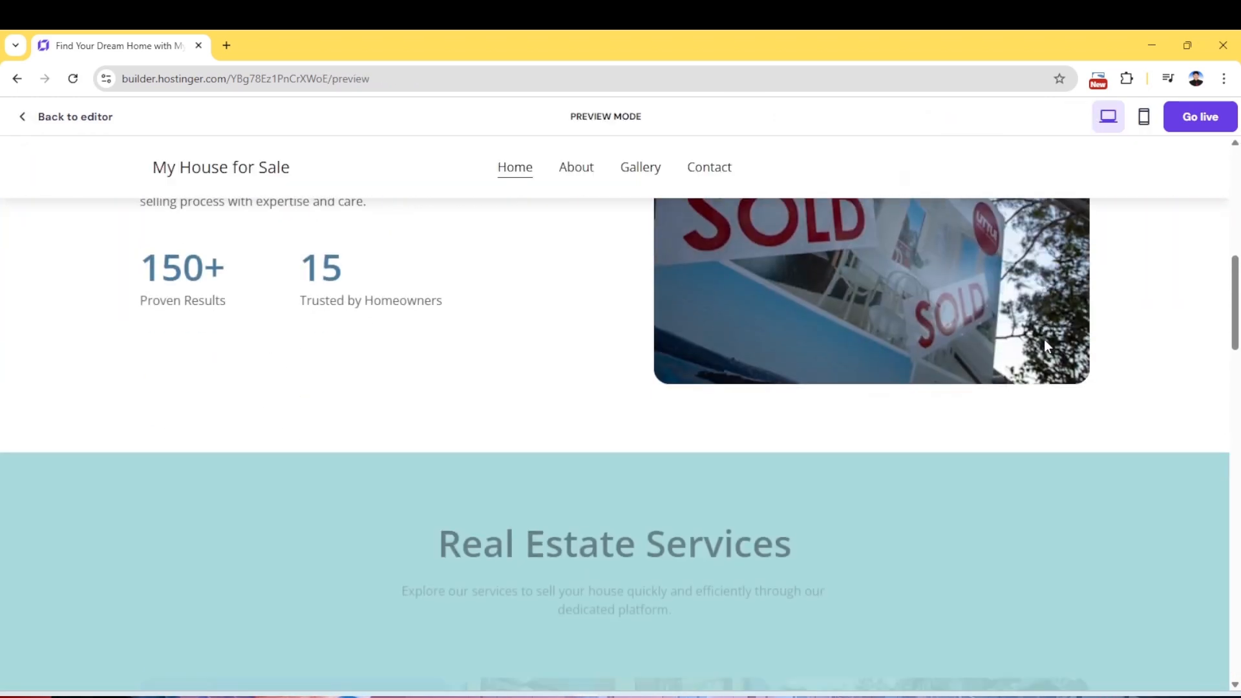
{"action": "scroll", "coordinate": [1045, 343], "scroll_direction": "down", "scroll_amount": 3}
{"action": "scroll", "coordinate": [1047, 346], "scroll_direction": "down", "scroll_amount": 10}
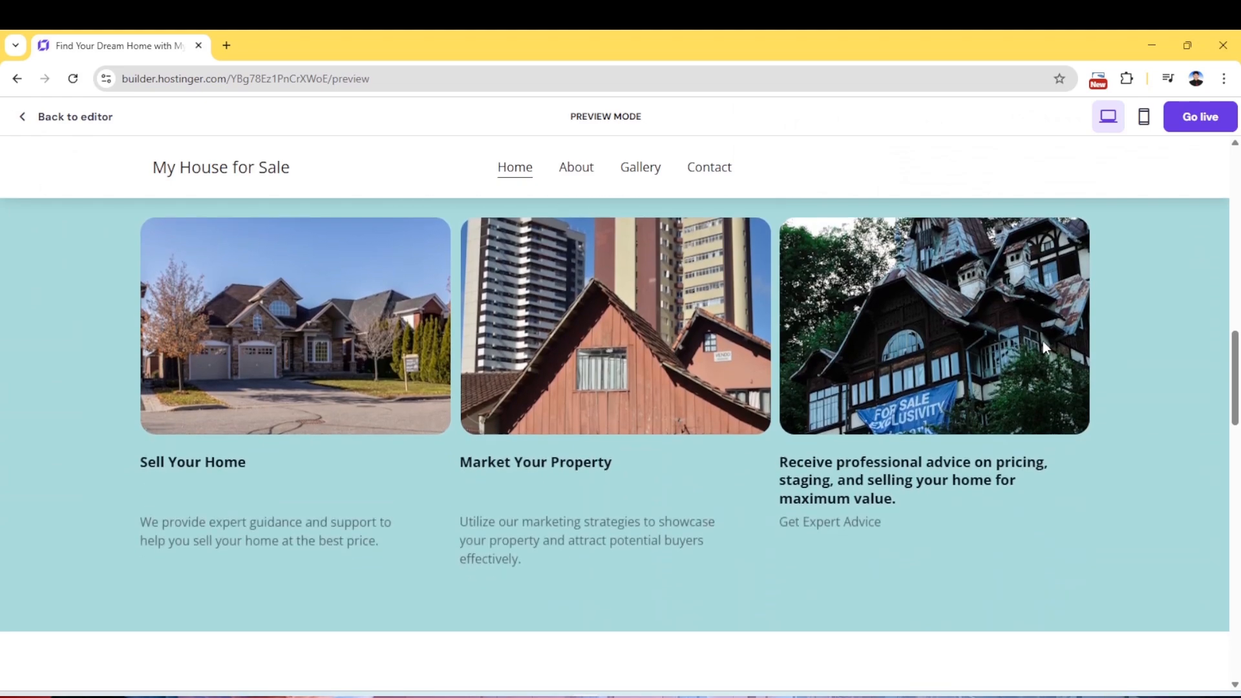
{"action": "scroll", "coordinate": [1046, 348], "scroll_direction": "down", "scroll_amount": 10}
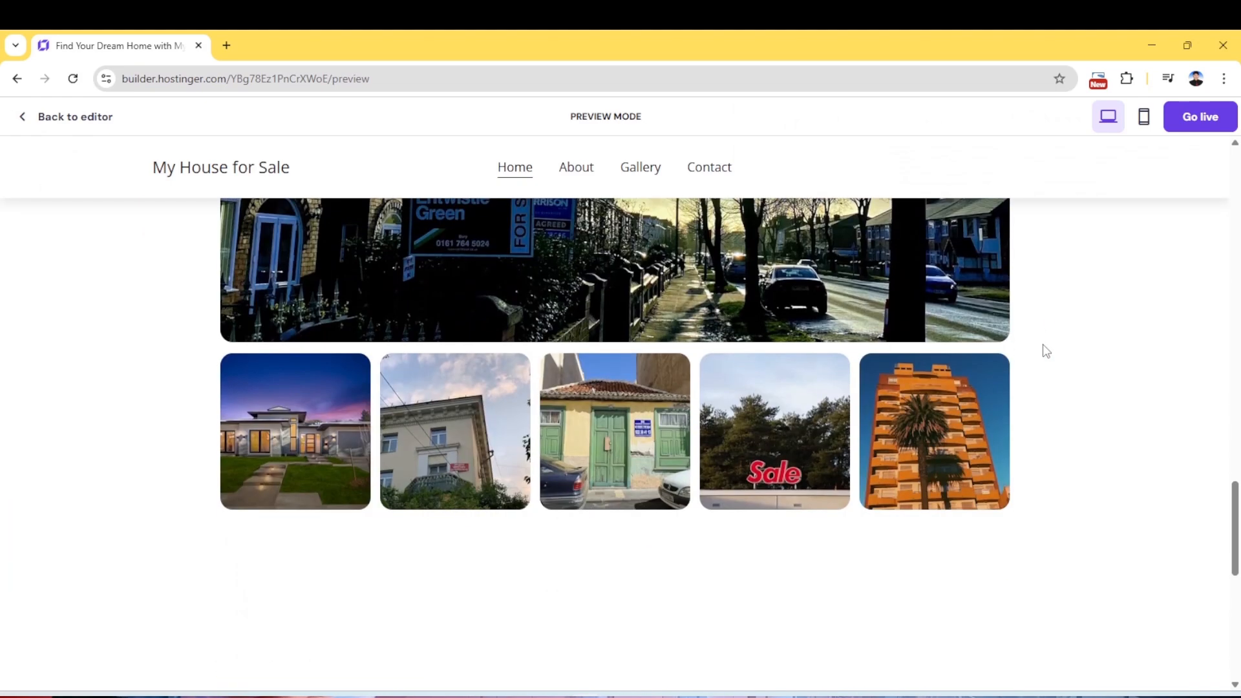
{"action": "scroll", "coordinate": [1043, 349], "scroll_direction": "down", "scroll_amount": 5}
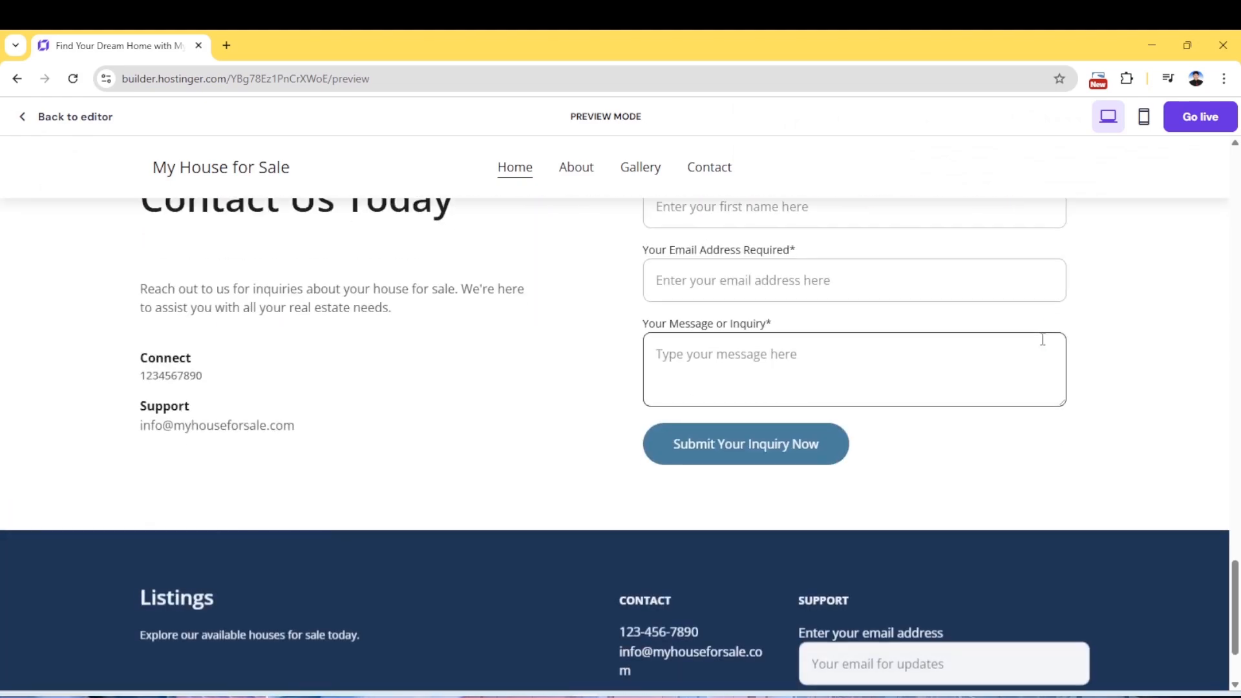
{"action": "scroll", "coordinate": [1021, 368], "scroll_direction": "up", "scroll_amount": 20}
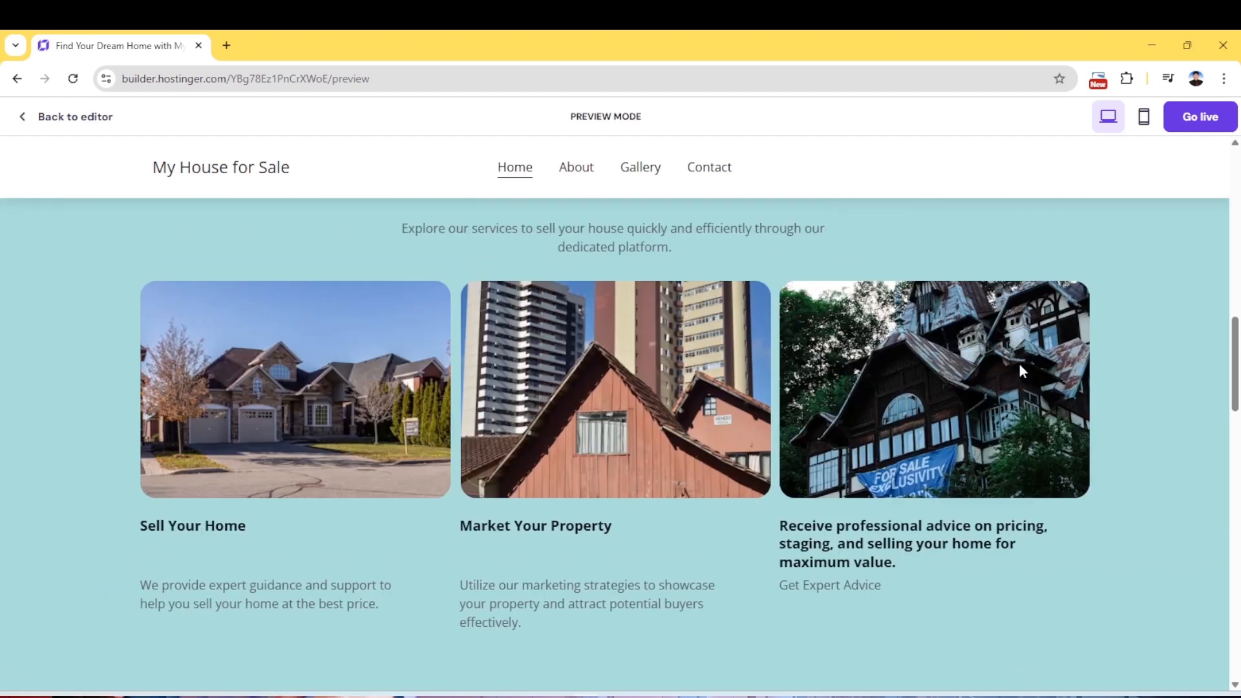
{"action": "scroll", "coordinate": [1018, 368], "scroll_direction": "up", "scroll_amount": 6}
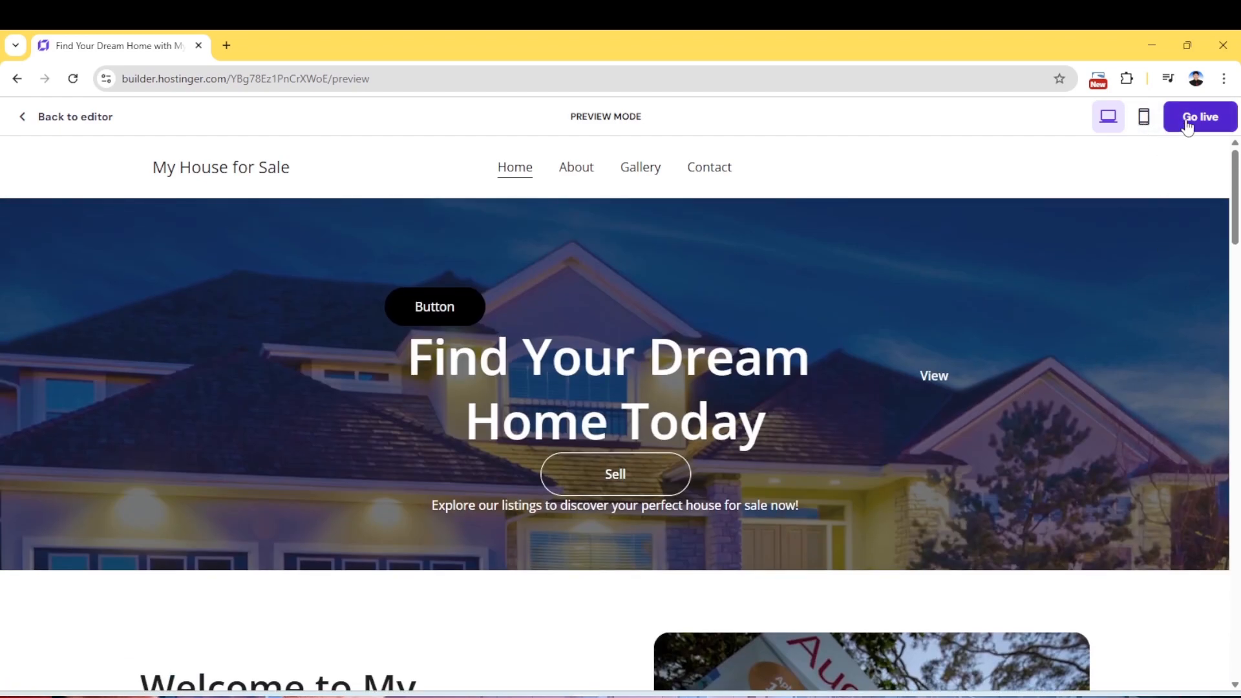
Return to the editor and view the Coming soon mode options
{"action": "left_click", "coordinate": [29, 118]}
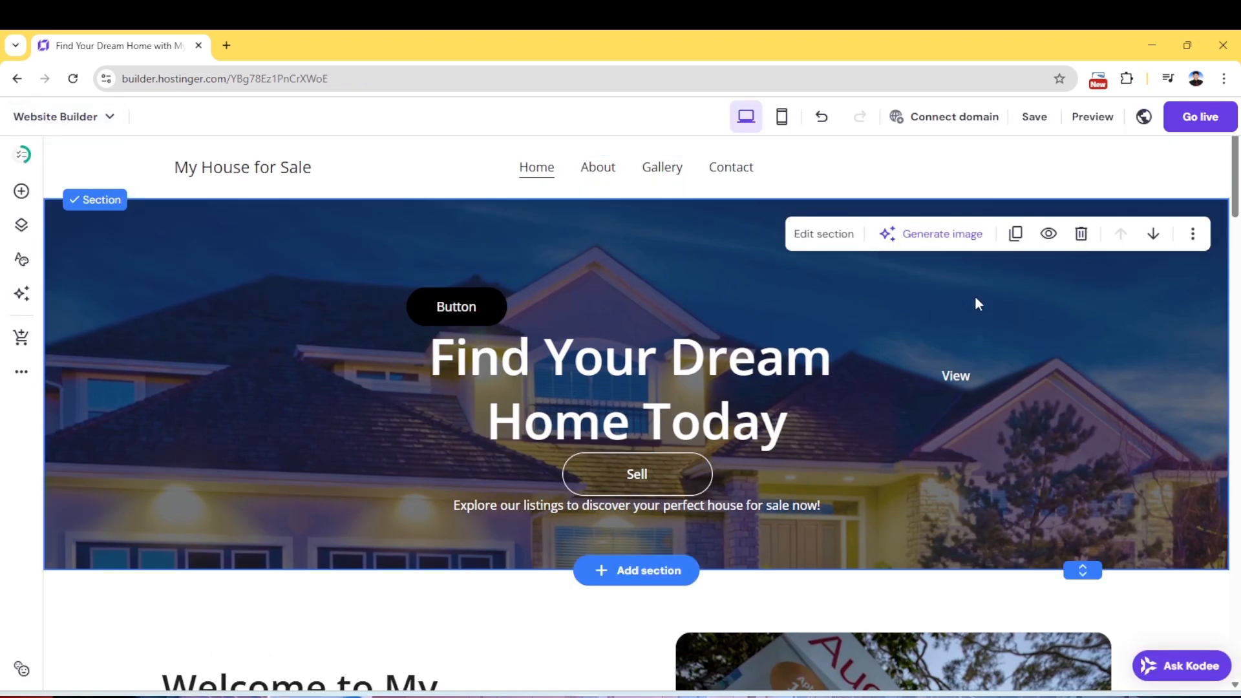
{"action": "left_click", "coordinate": [1142, 118]}
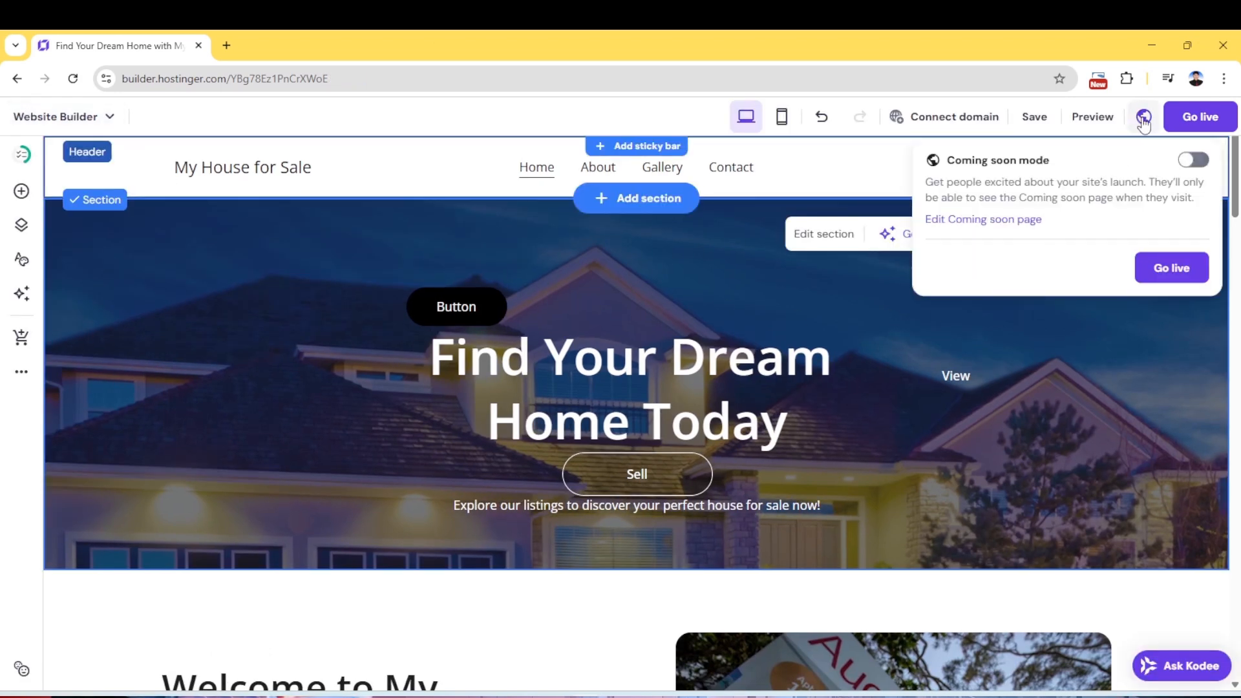
{"action": "mouse_move", "coordinate": [1141, 120]}
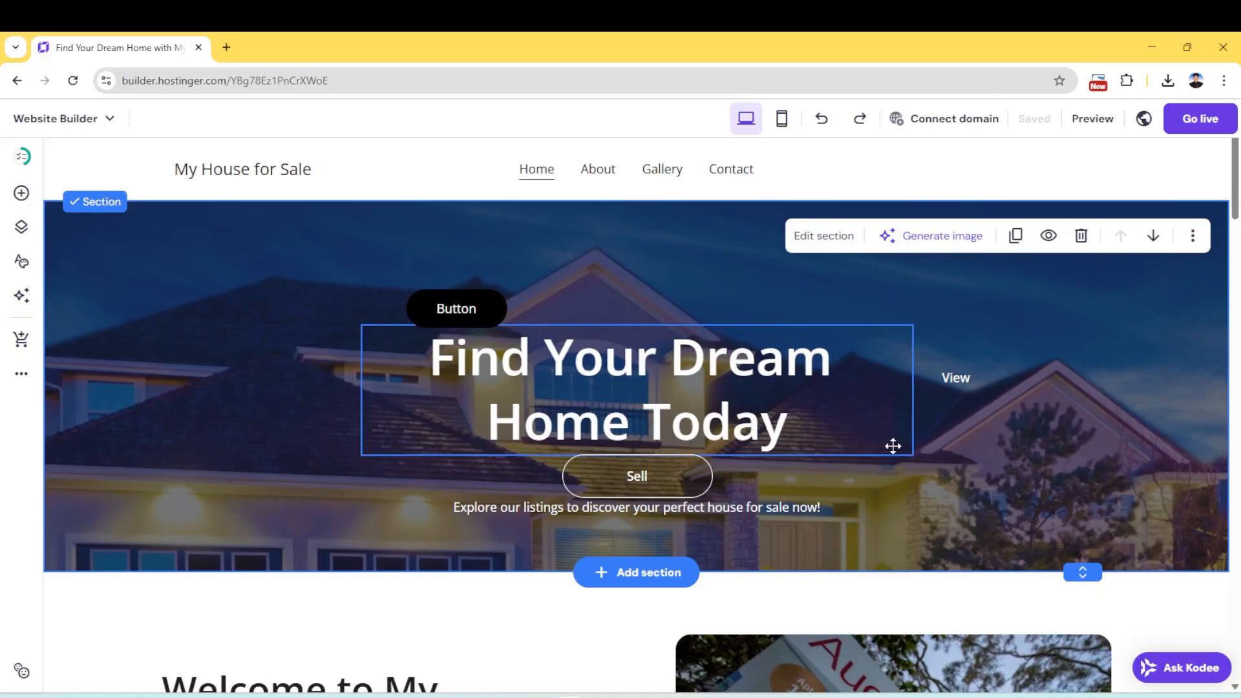
Select the hero heading, Sell button, tagline and black button in turn to examine their editing options
{"action": "left_click", "coordinate": [733, 375]}
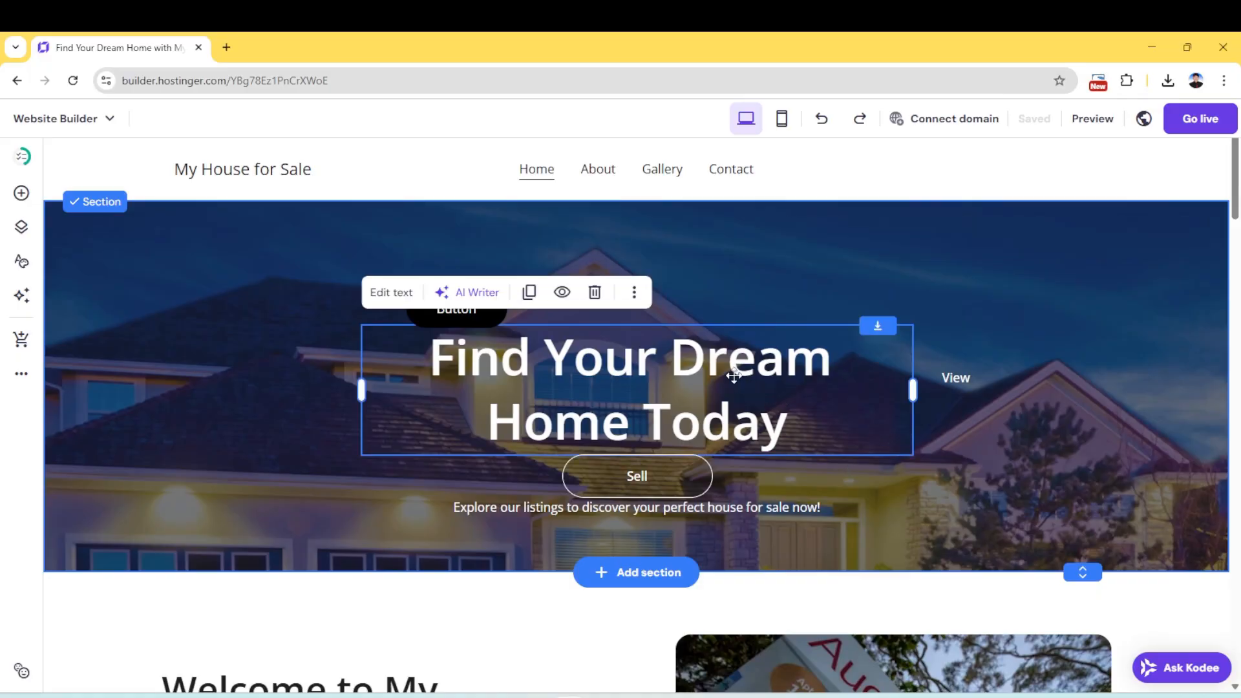
{"action": "left_click", "coordinate": [653, 487]}
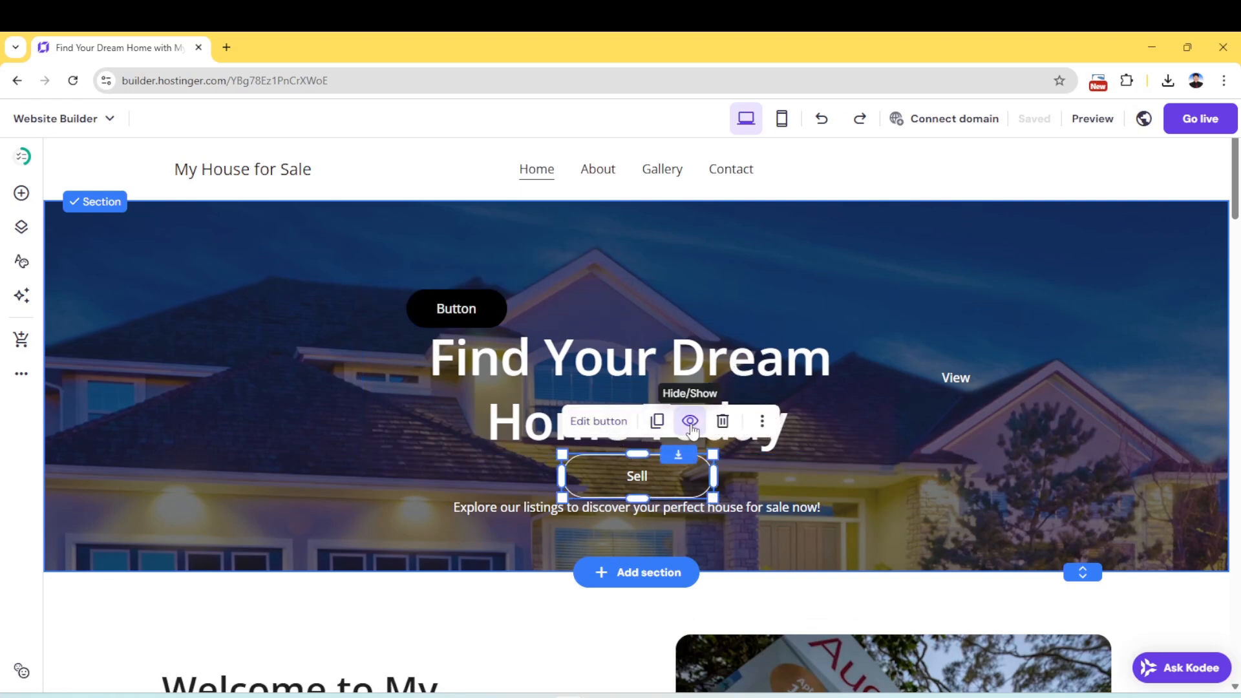
{"action": "left_click", "coordinate": [740, 510]}
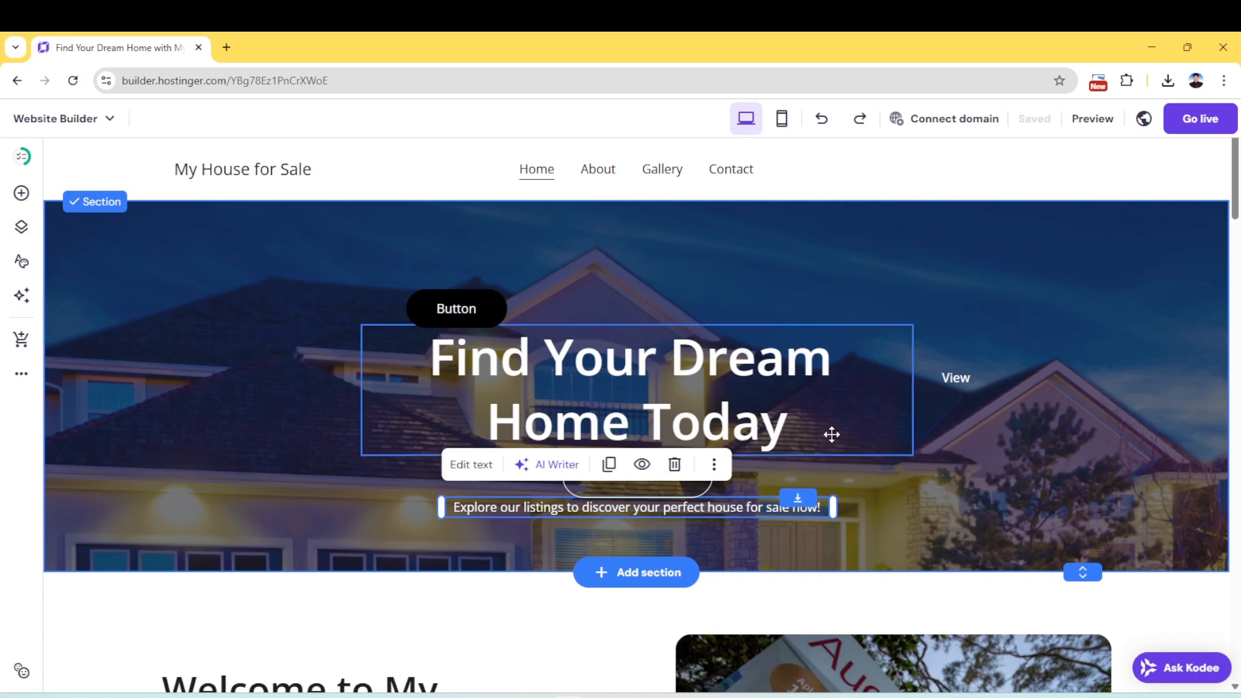
{"action": "left_click", "coordinate": [893, 491]}
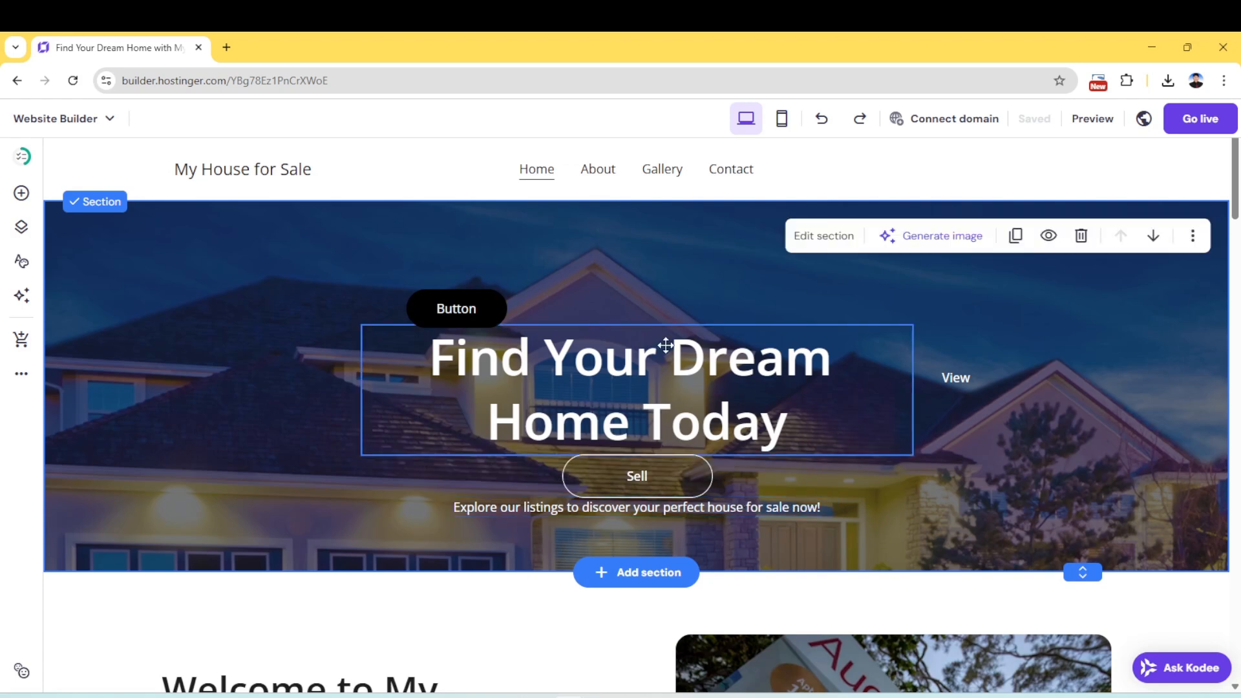
{"action": "left_click", "coordinate": [483, 313]}
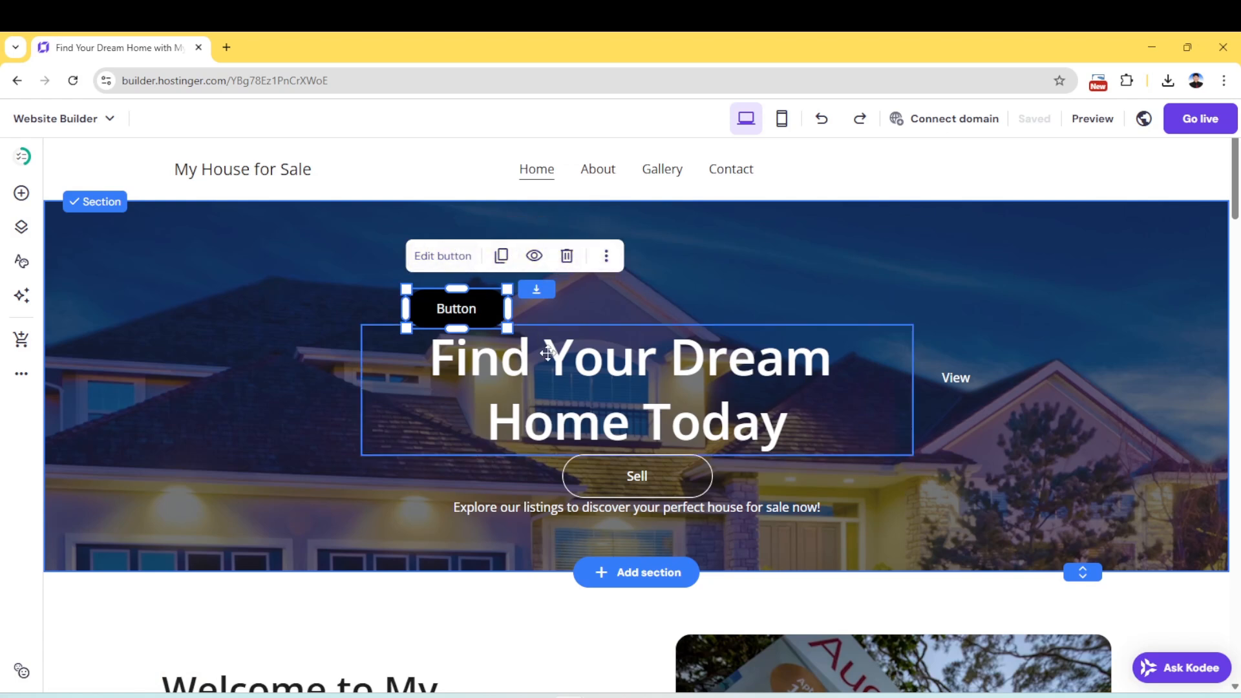
{"action": "left_click", "coordinate": [612, 387]}
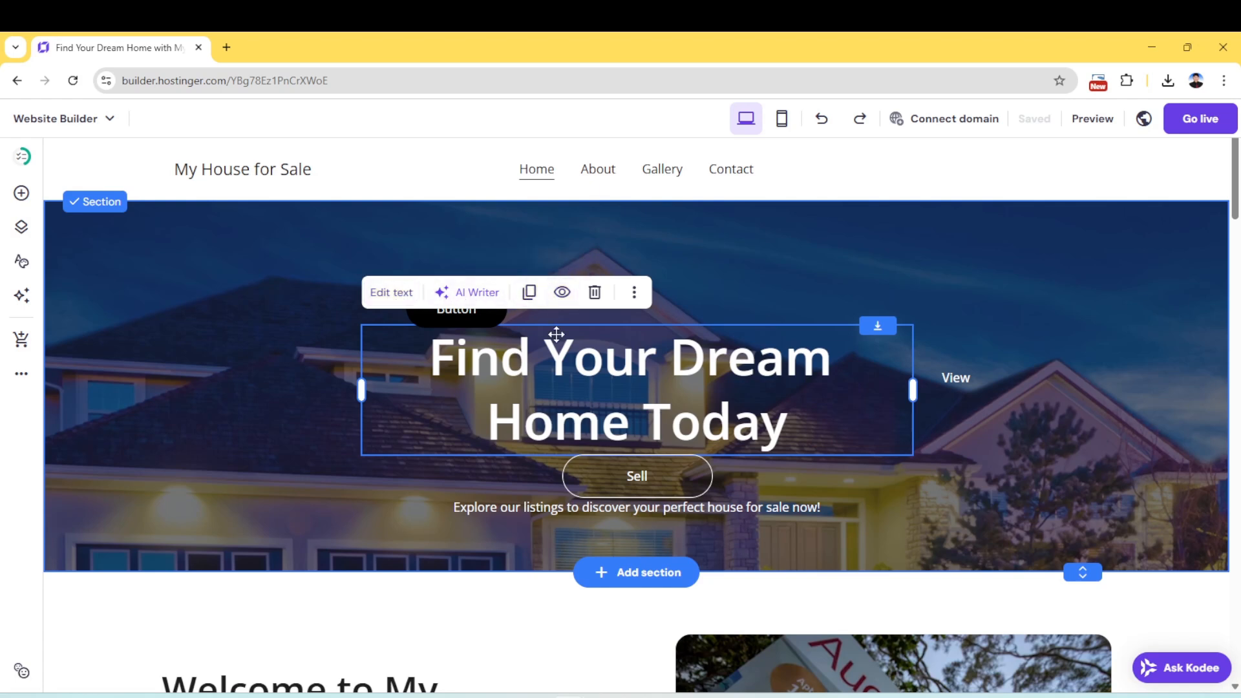
Open the hero heading for text editing, set its colour to red (#ed2f2f), and open the available text styles
{"action": "double_click", "coordinate": [557, 367]}
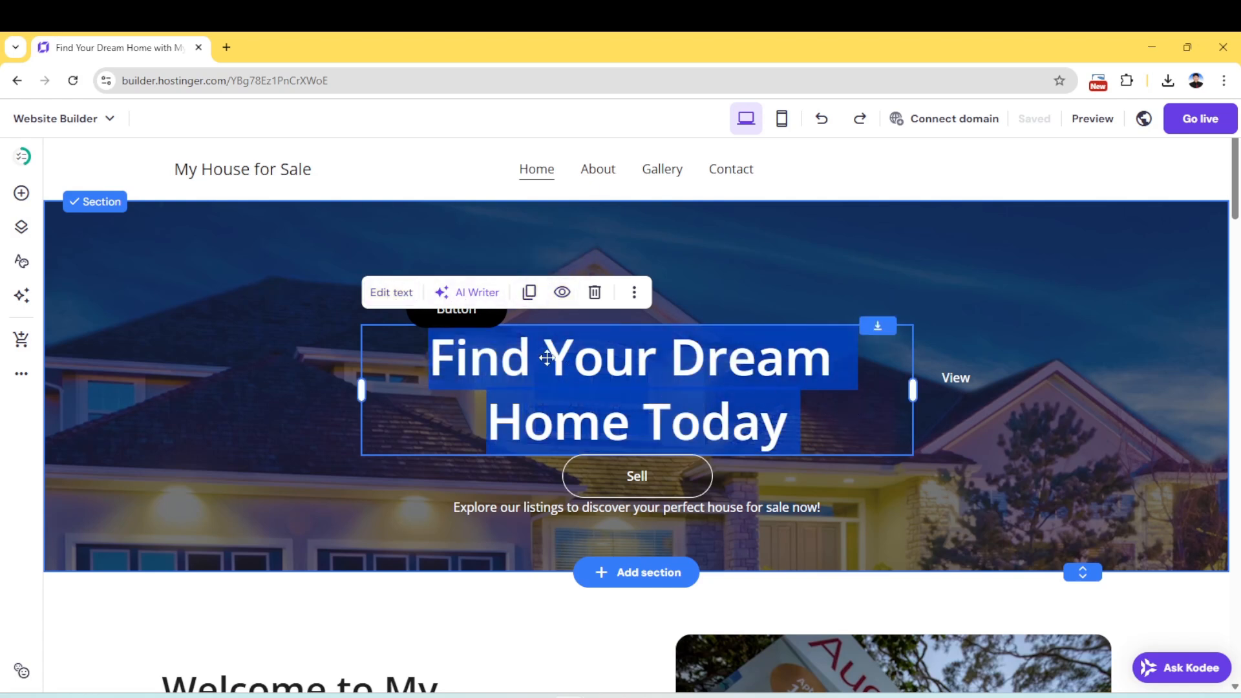
{"action": "left_click", "coordinate": [397, 294]}
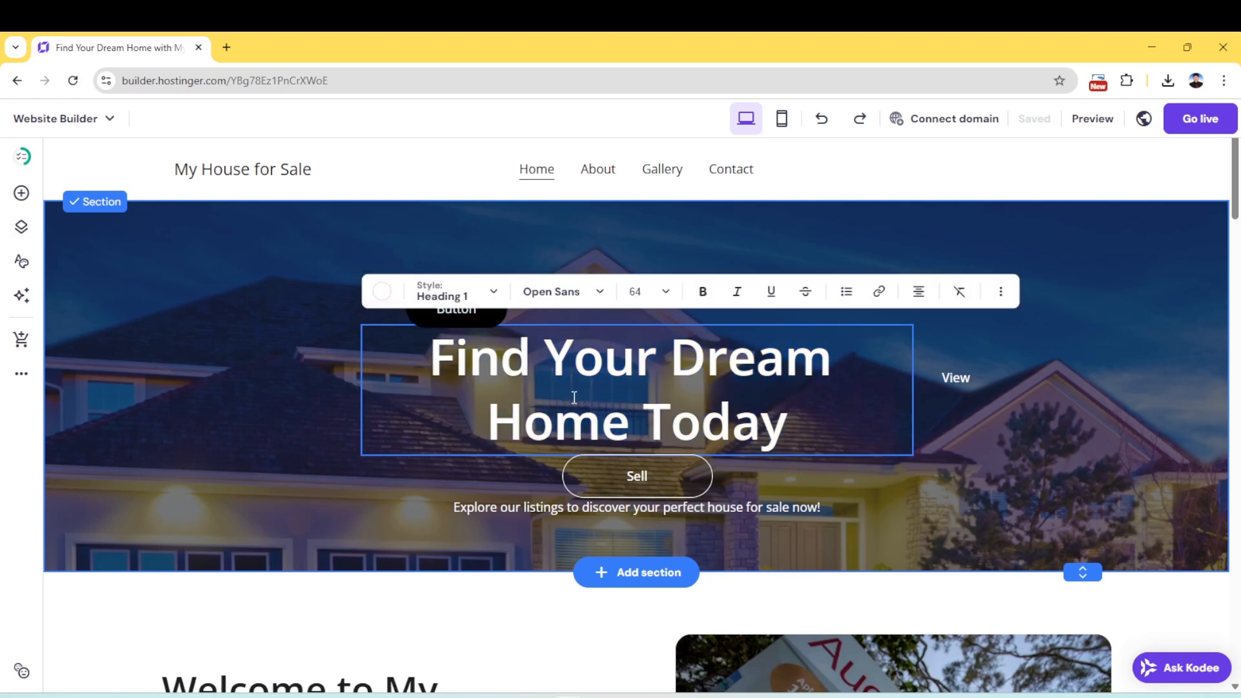
{"action": "left_click", "coordinate": [382, 294]}
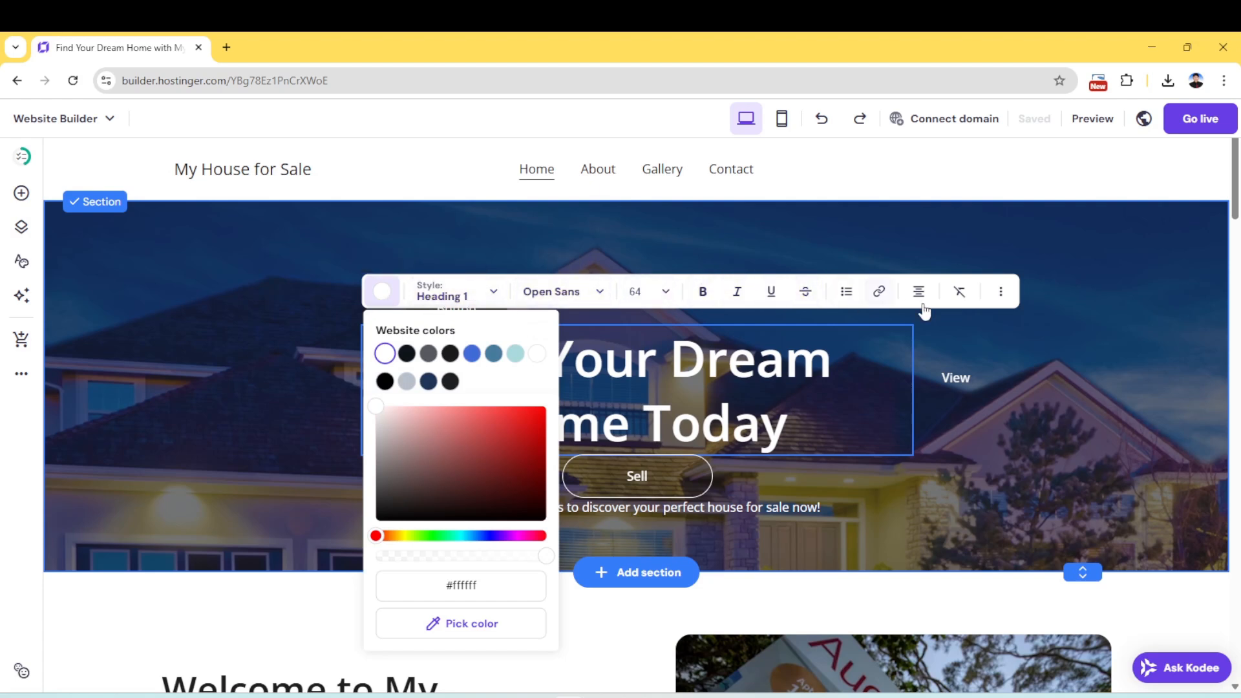
{"action": "left_click", "coordinate": [513, 415]}
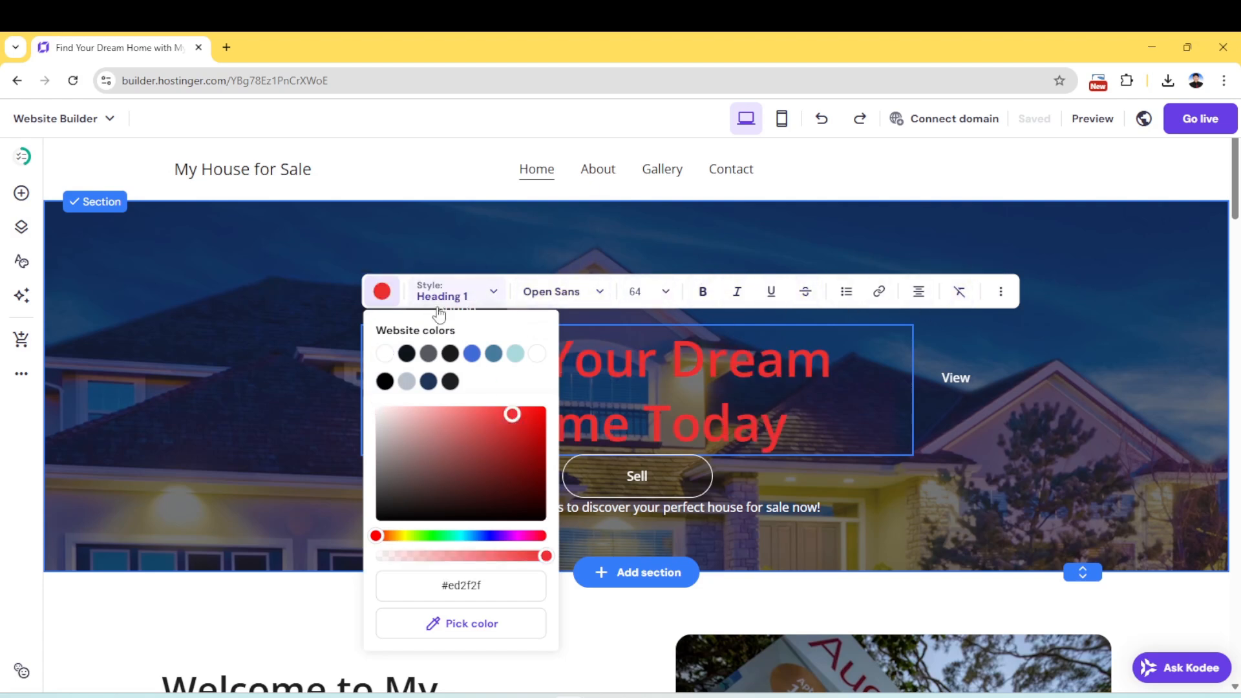
{"action": "left_click", "coordinate": [494, 294]}
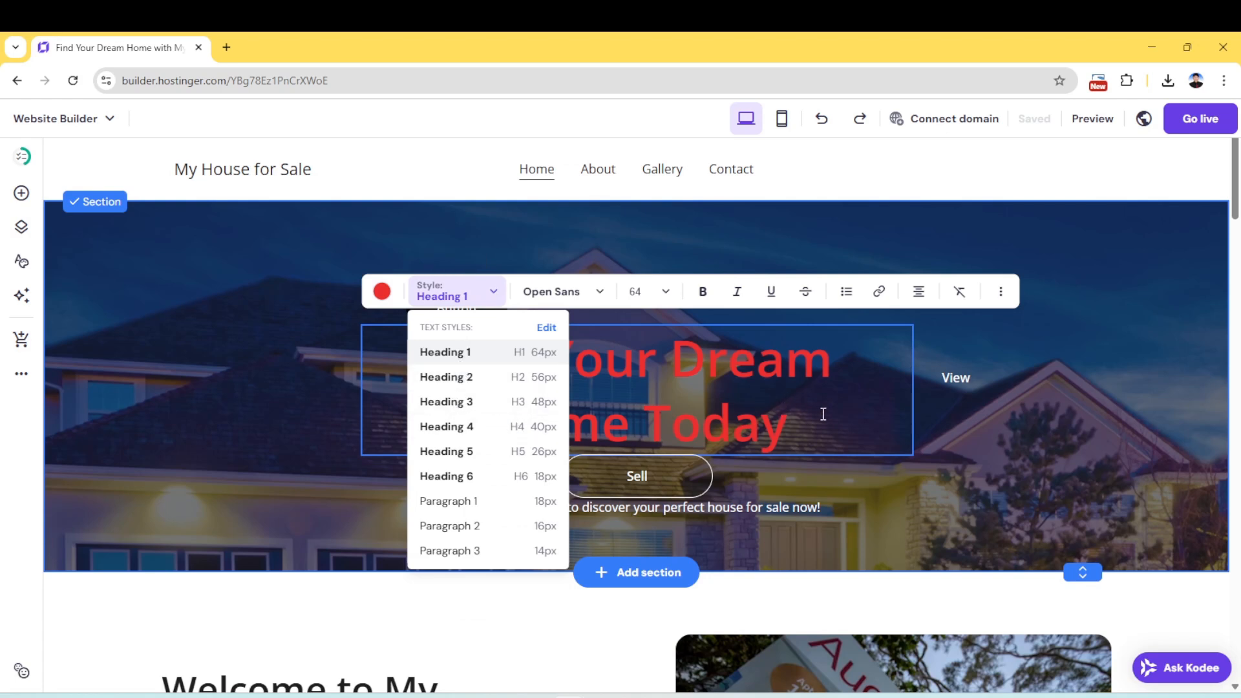
Undo the hero heading's red colour, and reopen its text editing to view the font size and additional formatting options
{"action": "left_click", "coordinate": [860, 401]}
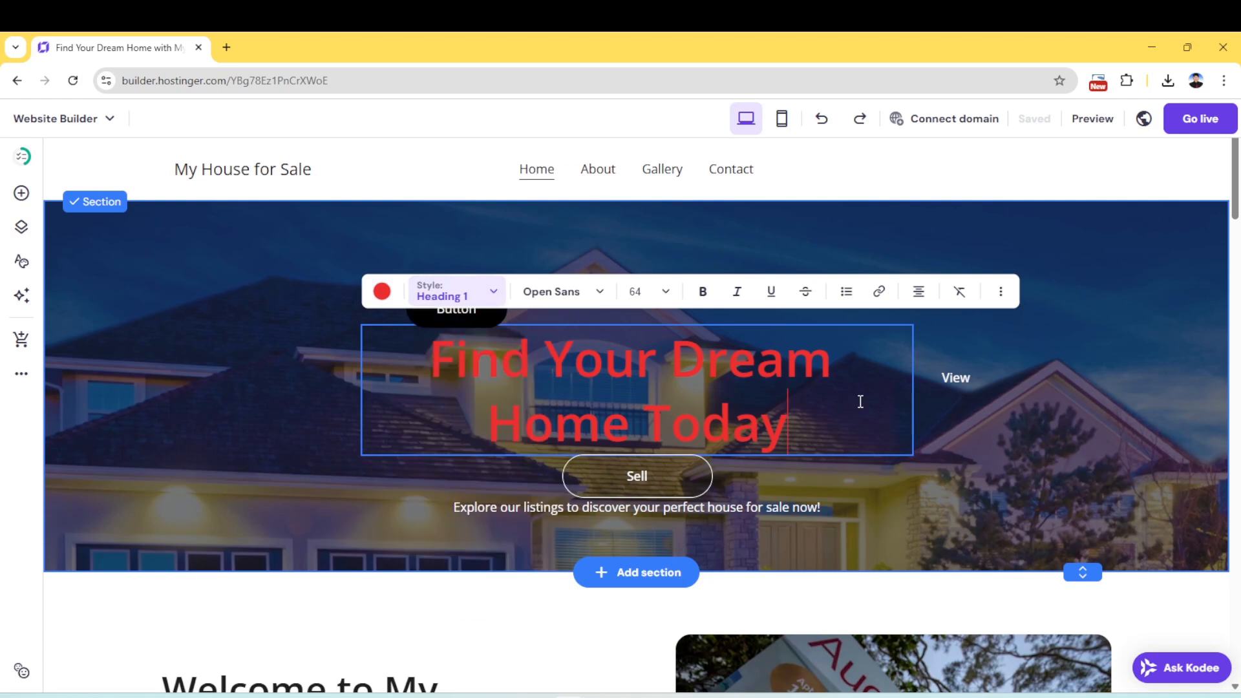
{"action": "left_click", "coordinate": [821, 120]}
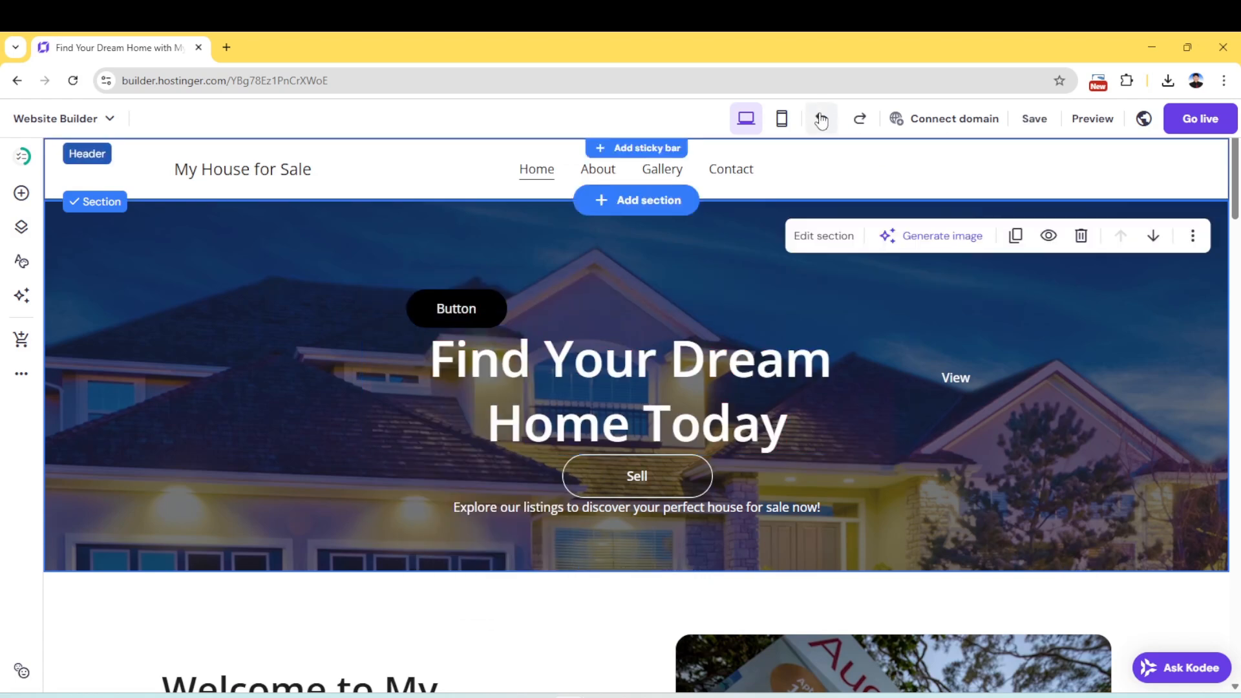
{"action": "left_click", "coordinate": [638, 347]}
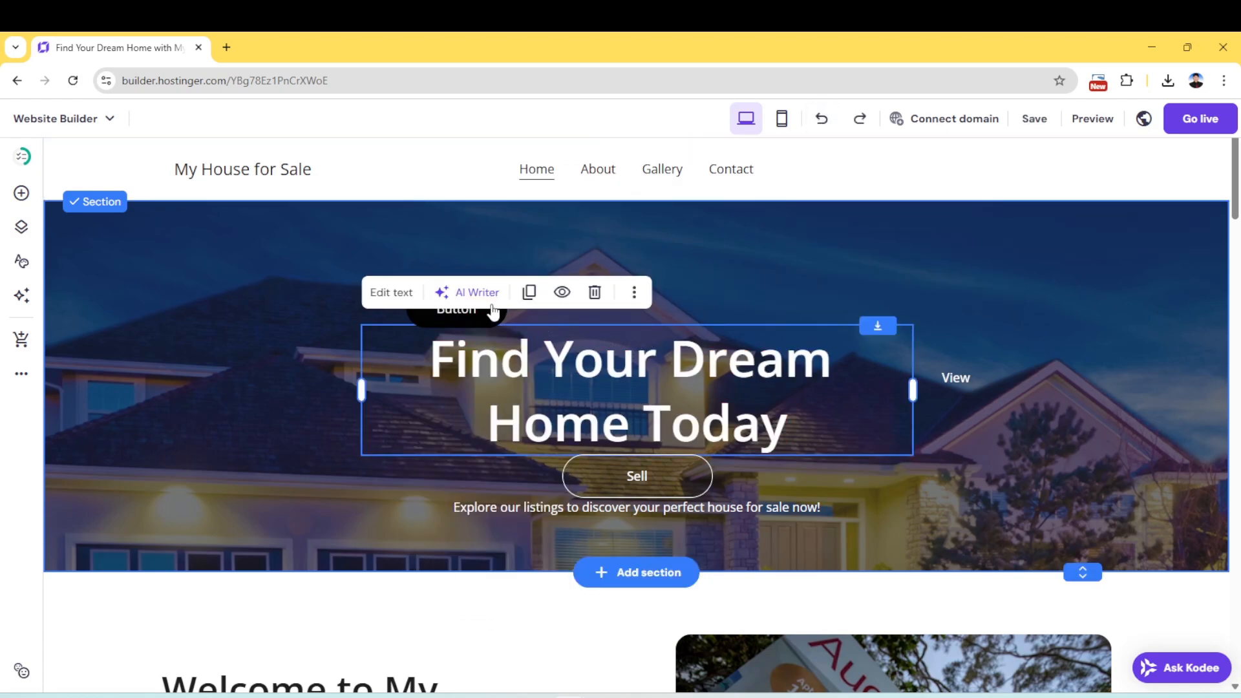
{"action": "left_click", "coordinate": [391, 292]}
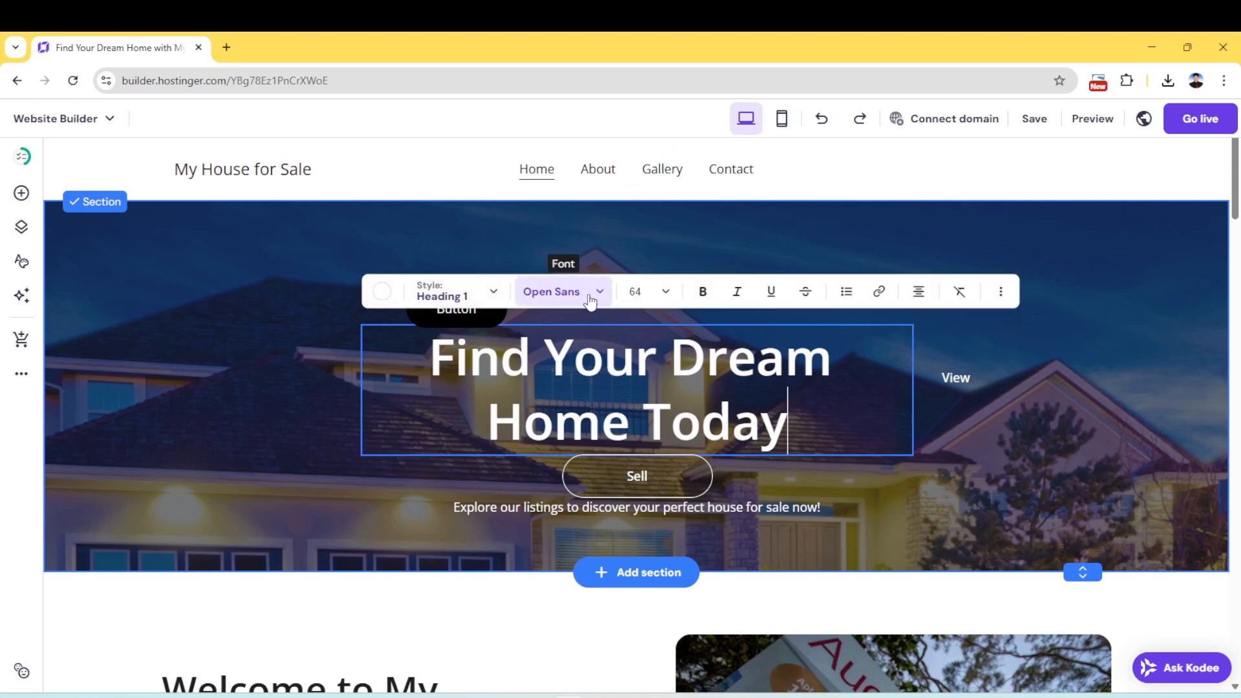
{"action": "left_click", "coordinate": [666, 296]}
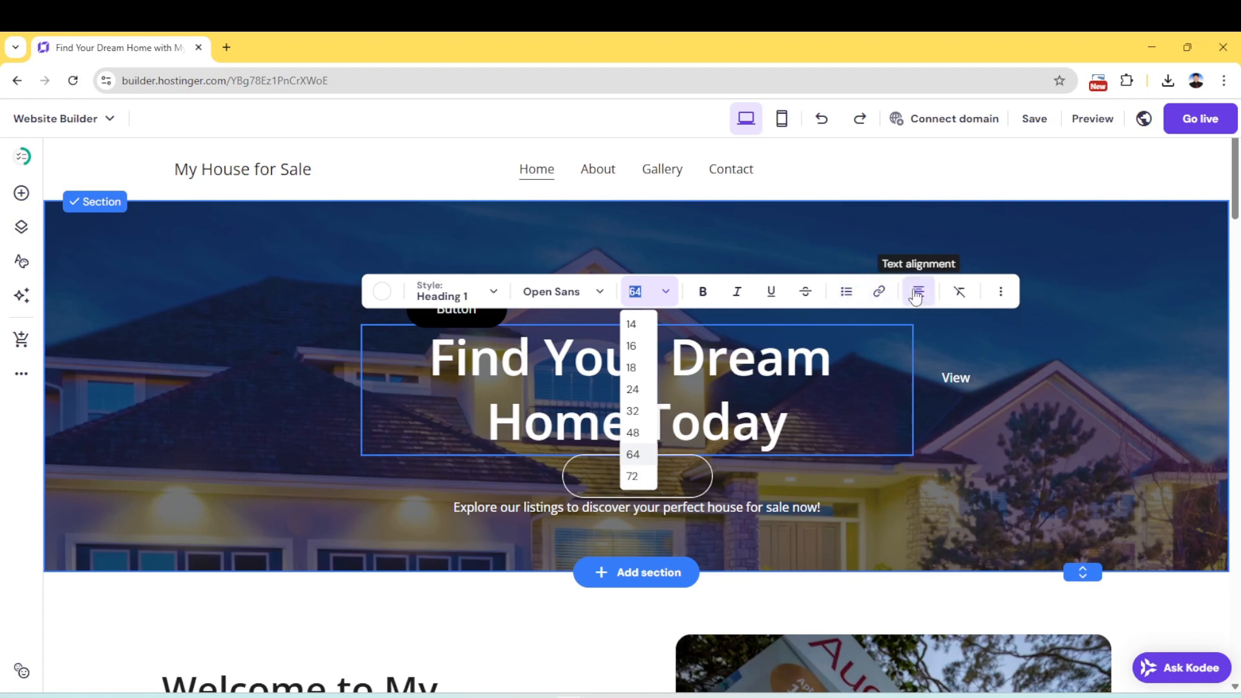
{"action": "left_click", "coordinate": [1001, 291]}
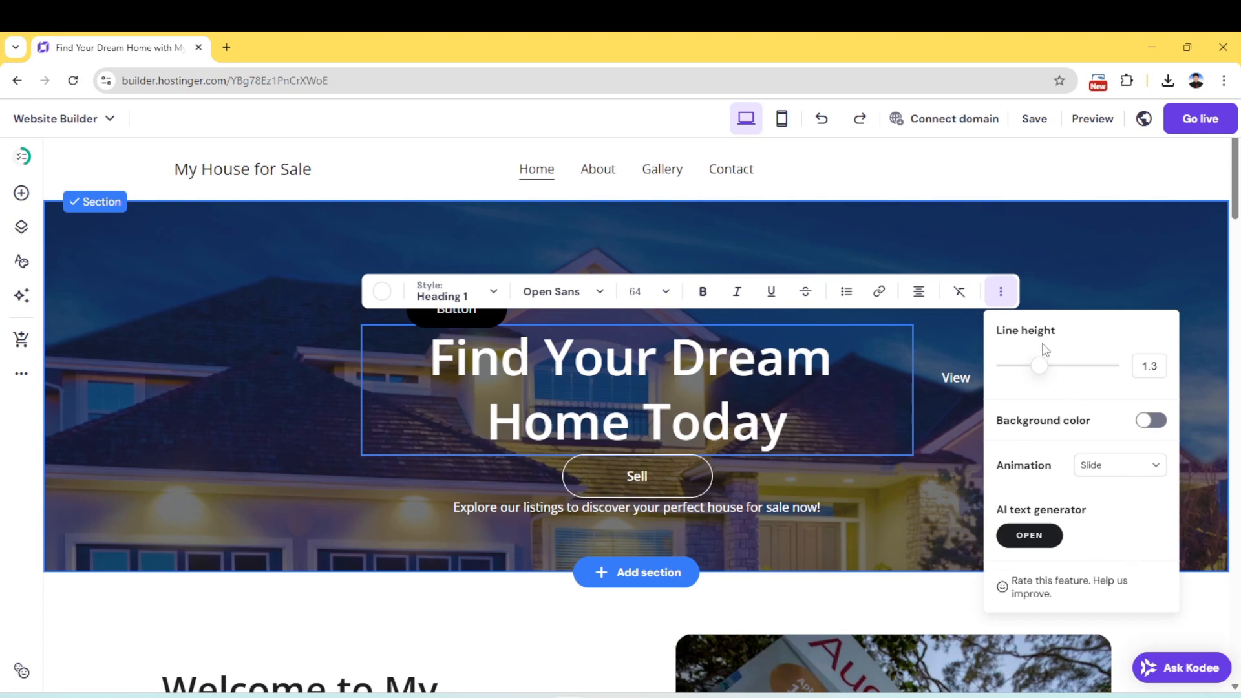
Open the AI text generator for the hero heading and begin the text description with "ho"
{"action": "left_click", "coordinate": [1029, 536]}
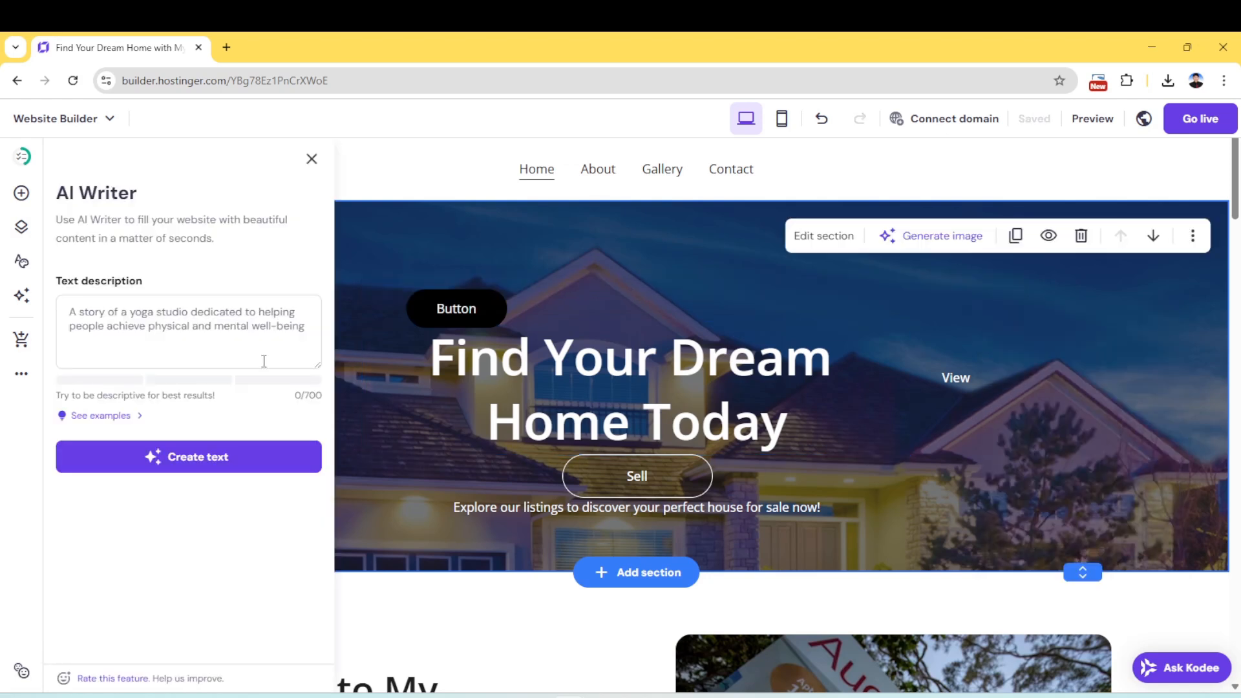
{"action": "left_click", "coordinate": [66, 311]}
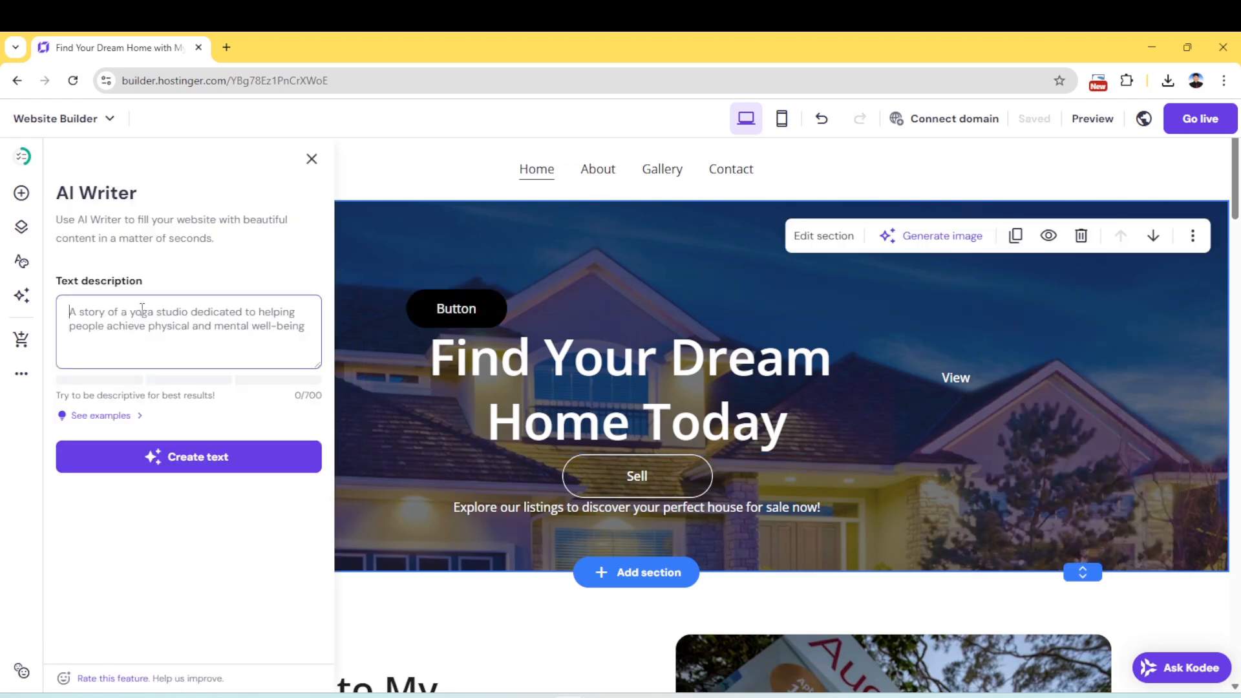
{"action": "type", "text": "ho"}
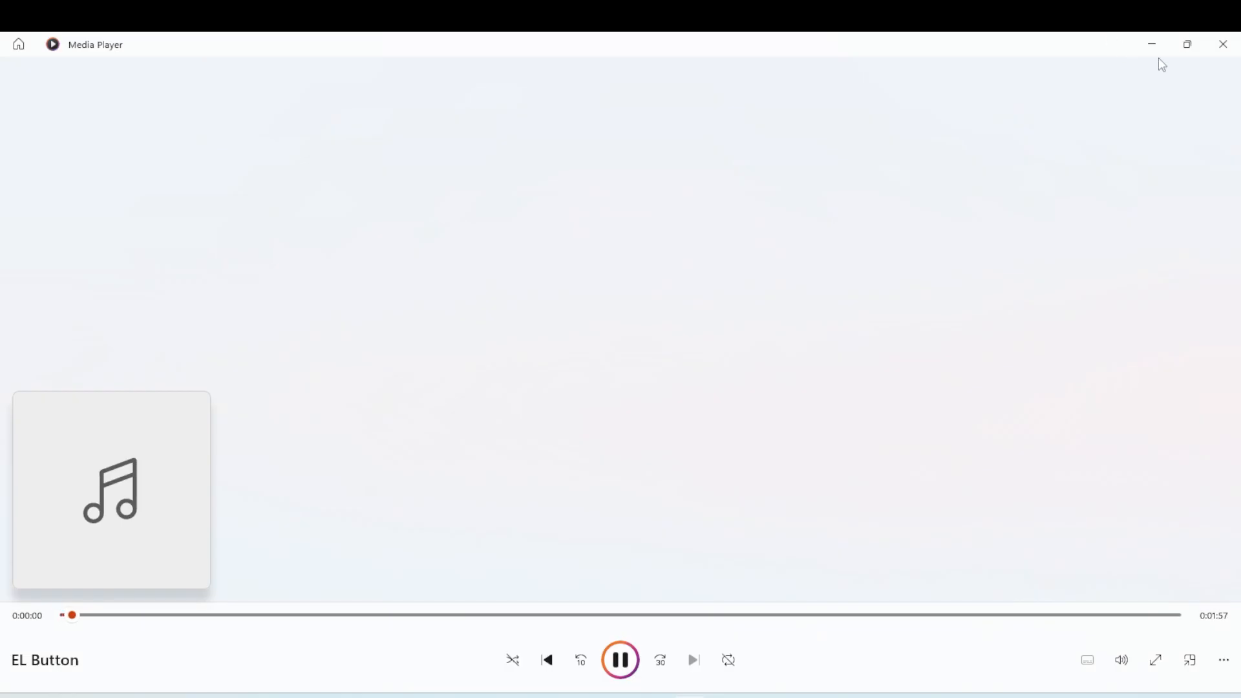
Switch from Media Player back to the website editor and open the settings of the Pictures button
{"action": "left_click", "coordinate": [1152, 44]}
{"action": "left_click", "coordinate": [437, 239]}
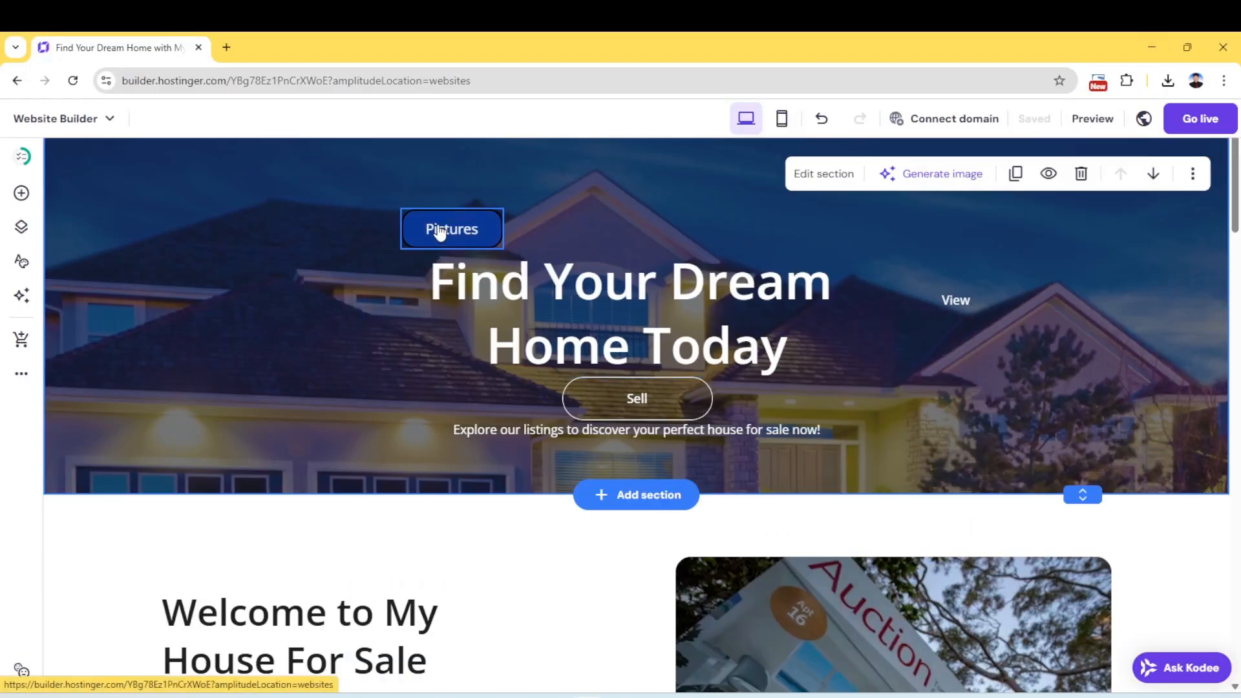
{"action": "left_click", "coordinate": [431, 178]}
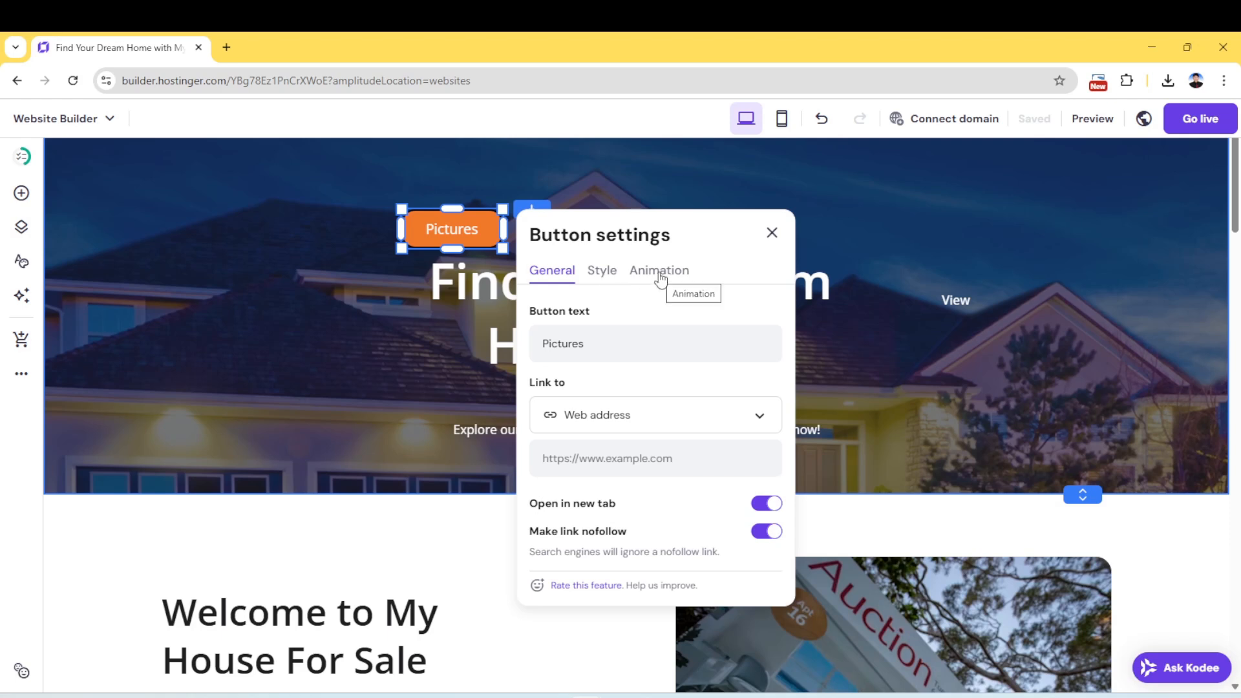
Try adding "B" to the end of the Pictures button's text and remove it again
{"action": "left_click_drag", "start_coordinate": [590, 340], "coordinate": [534, 342]}
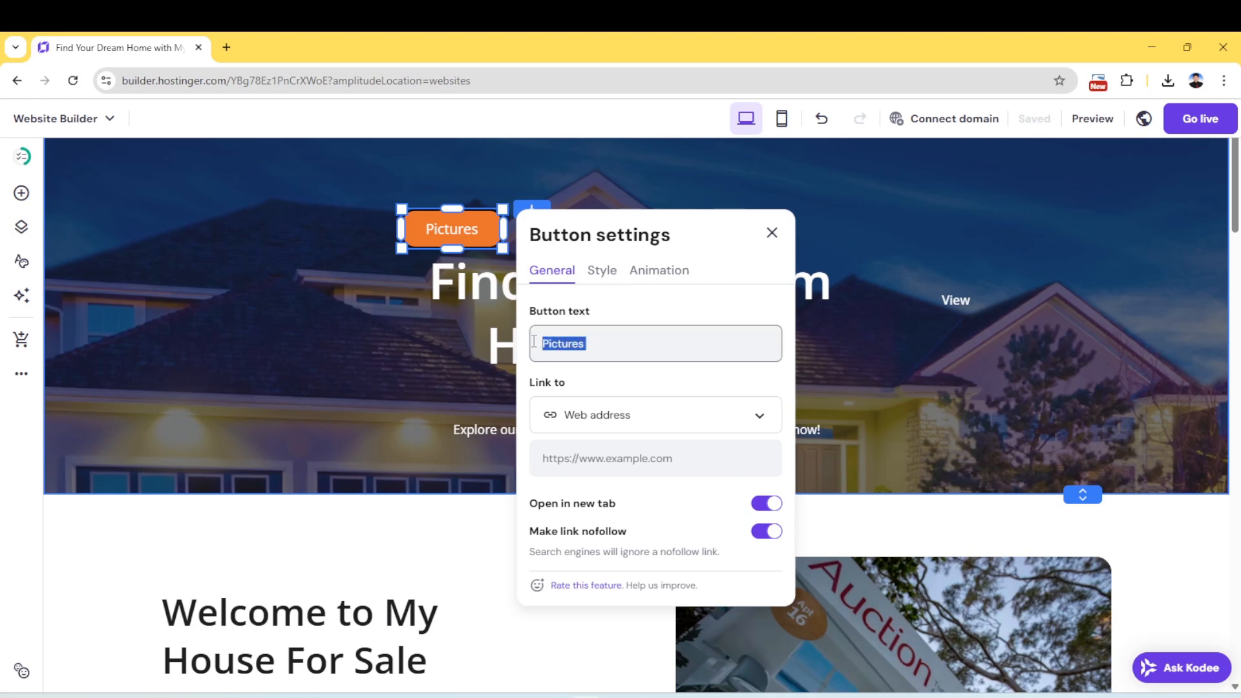
{"action": "left_click", "coordinate": [599, 346]}
{"action": "type", "text": "B"}
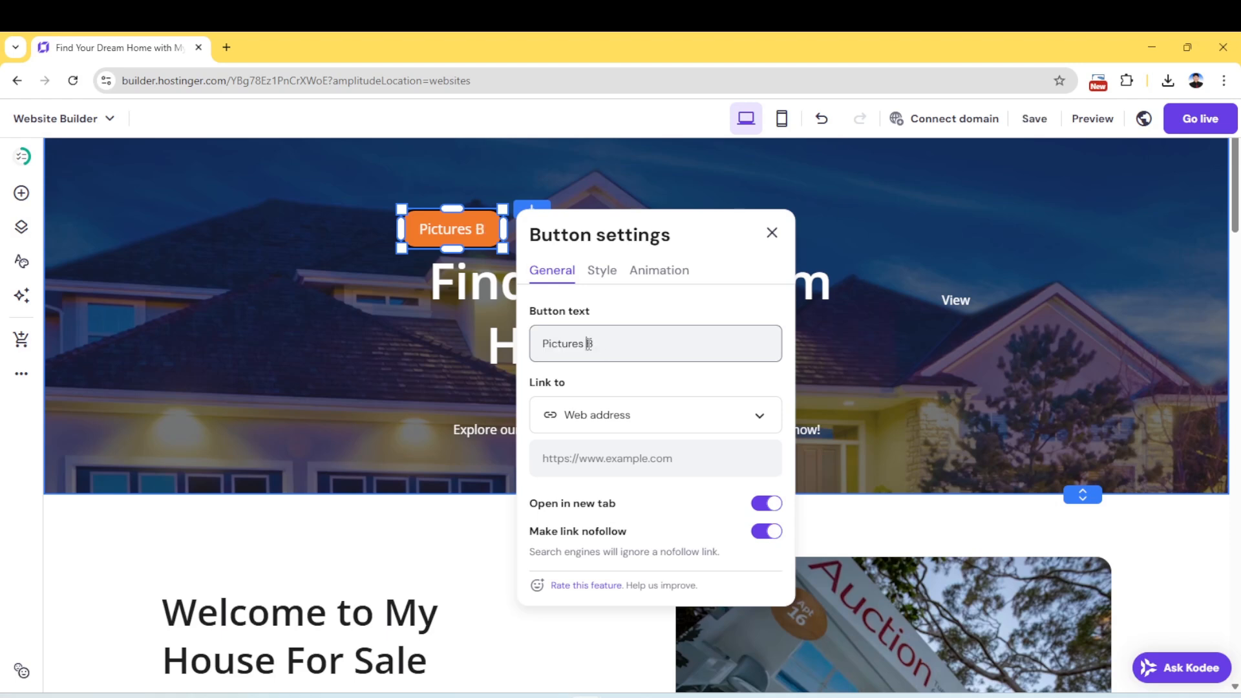
{"action": "key", "text": "BackSpace"}
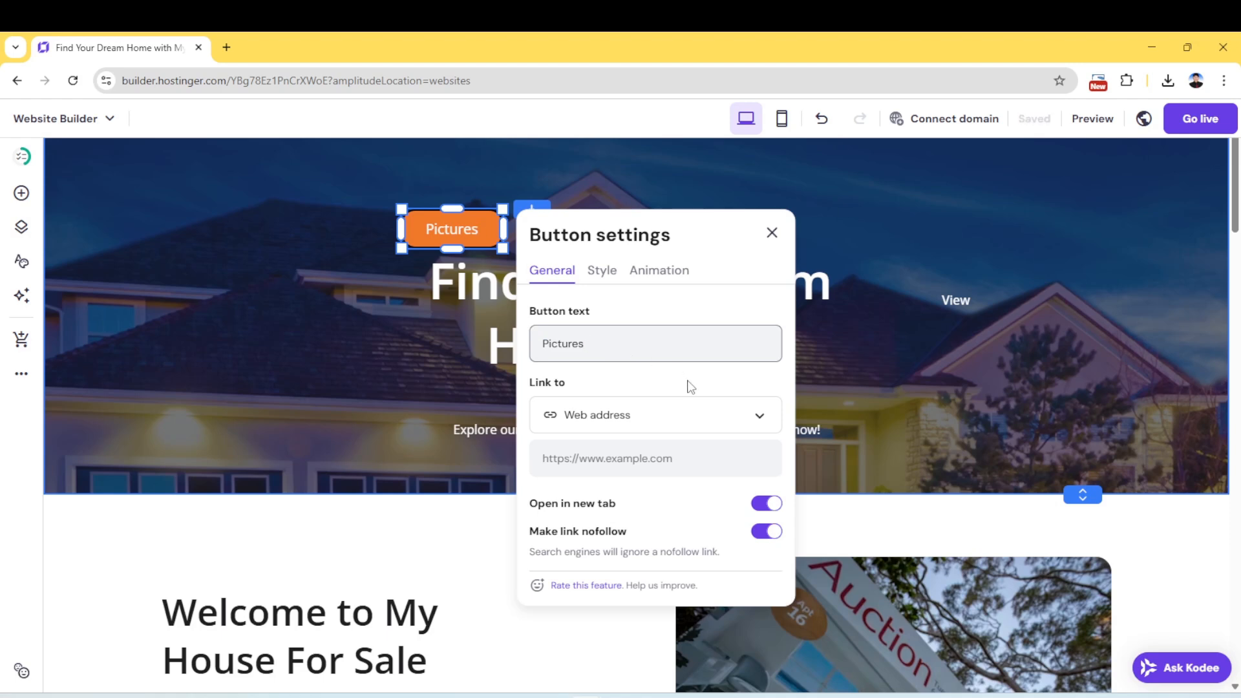
Try Page as the Pictures button's link type, and return it to Web address with the address ready for entry
{"action": "left_click", "coordinate": [754, 421]}
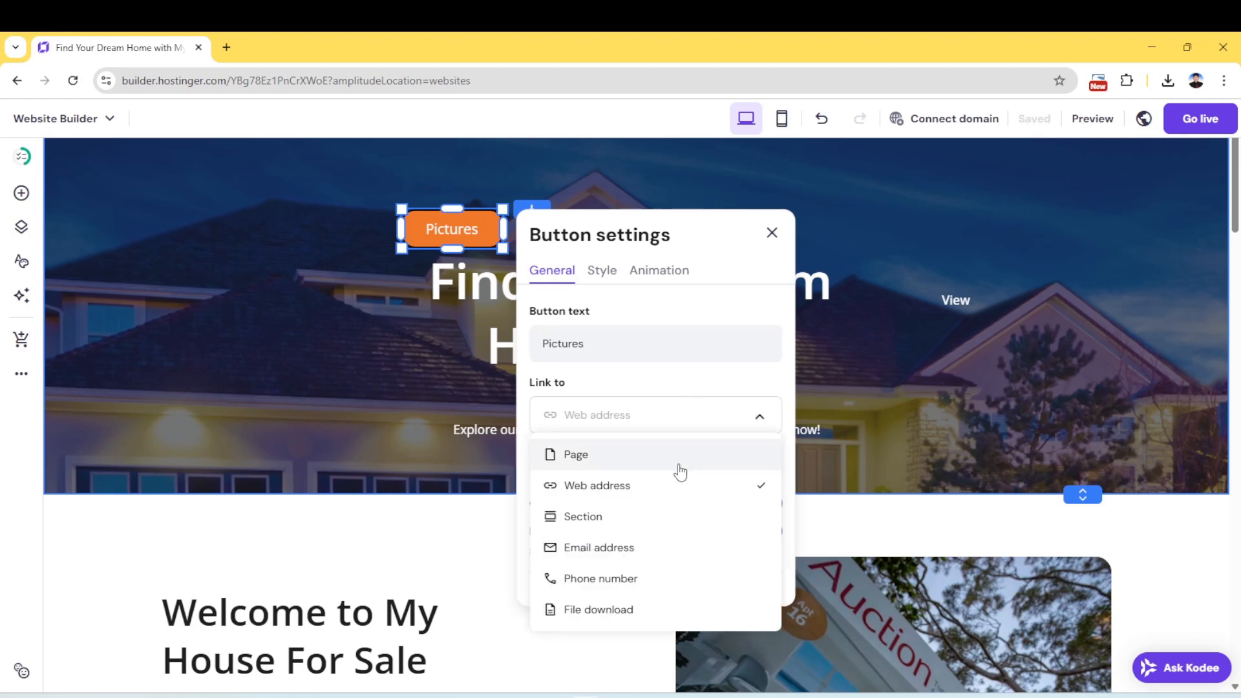
{"action": "left_click", "coordinate": [680, 460]}
{"action": "left_click", "coordinate": [753, 423]}
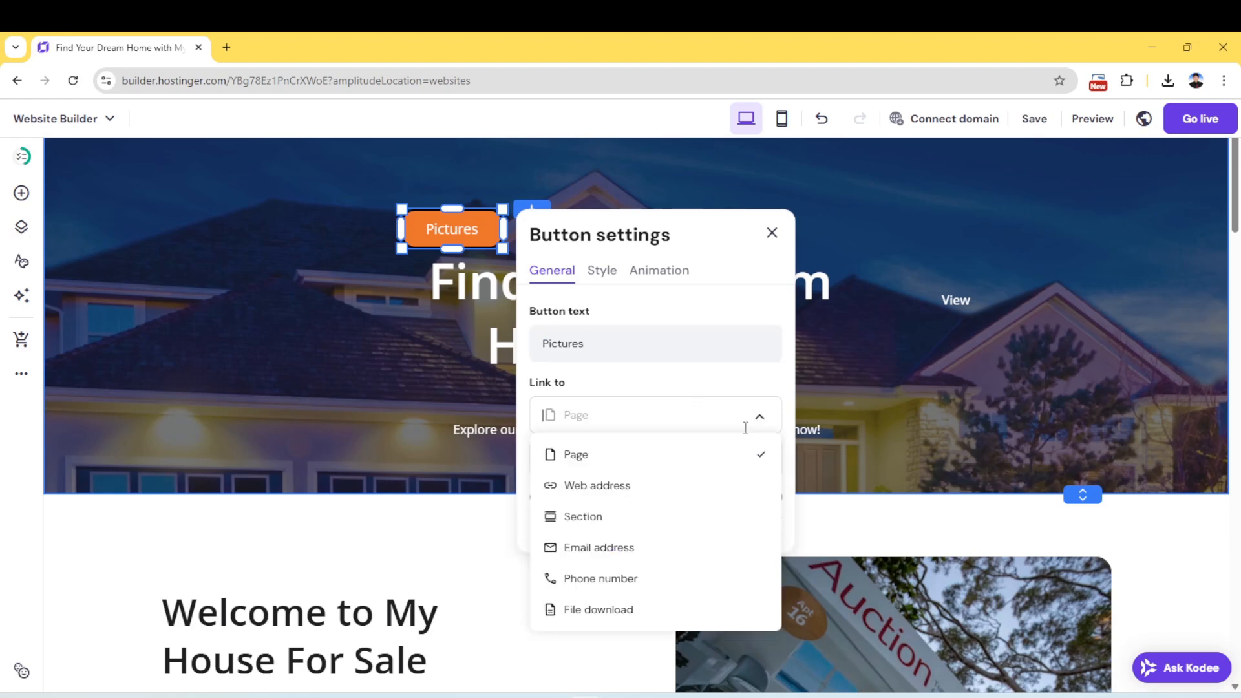
{"action": "left_click", "coordinate": [667, 489]}
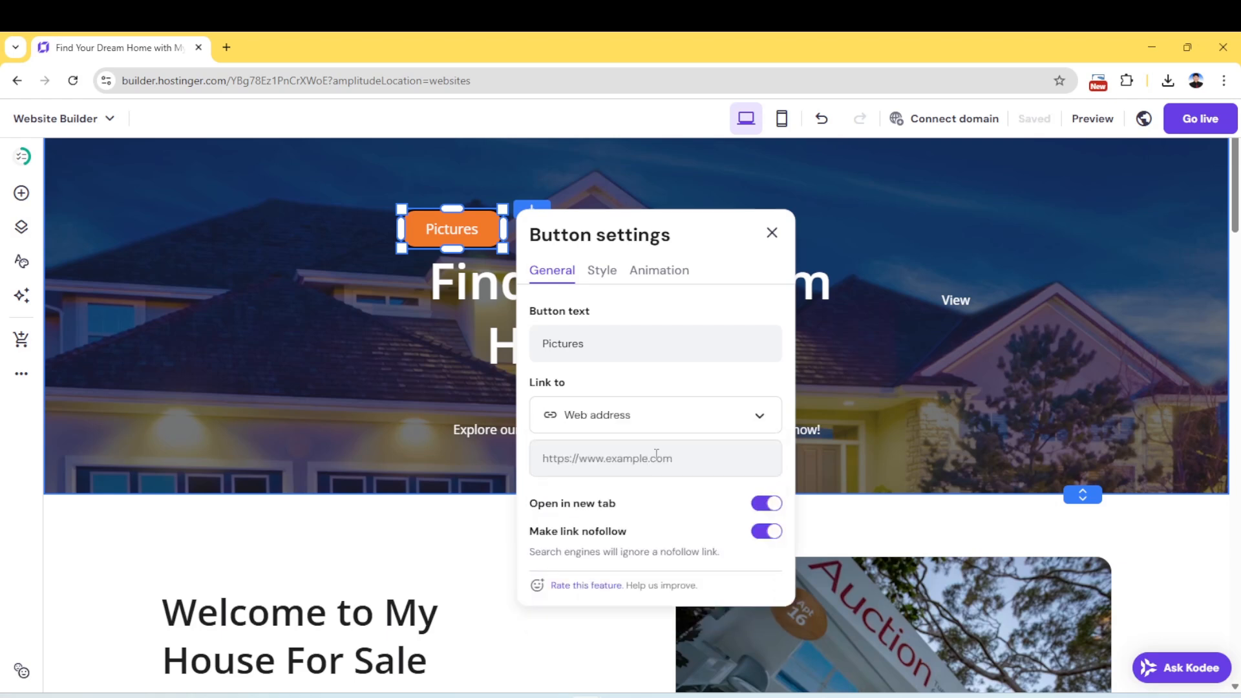
{"action": "left_click", "coordinate": [548, 456]}
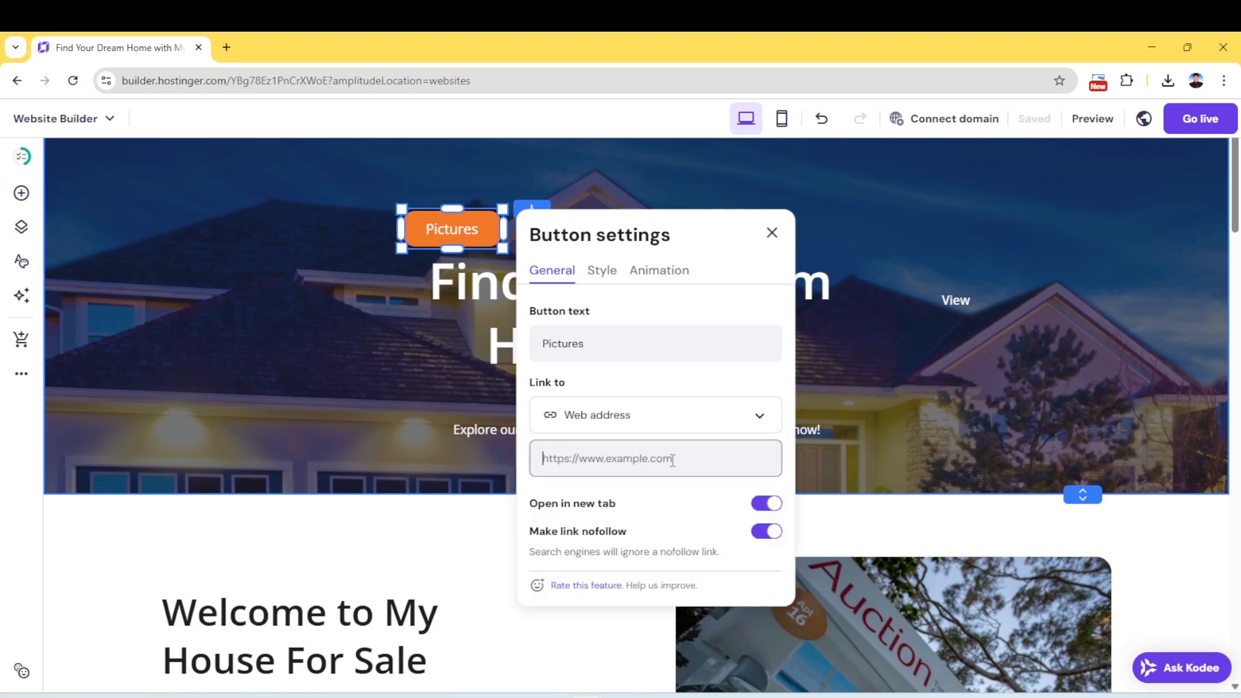
Try turning off Open in new tab for the Pictures button's link and switch it back on
{"action": "left_click", "coordinate": [761, 508]}
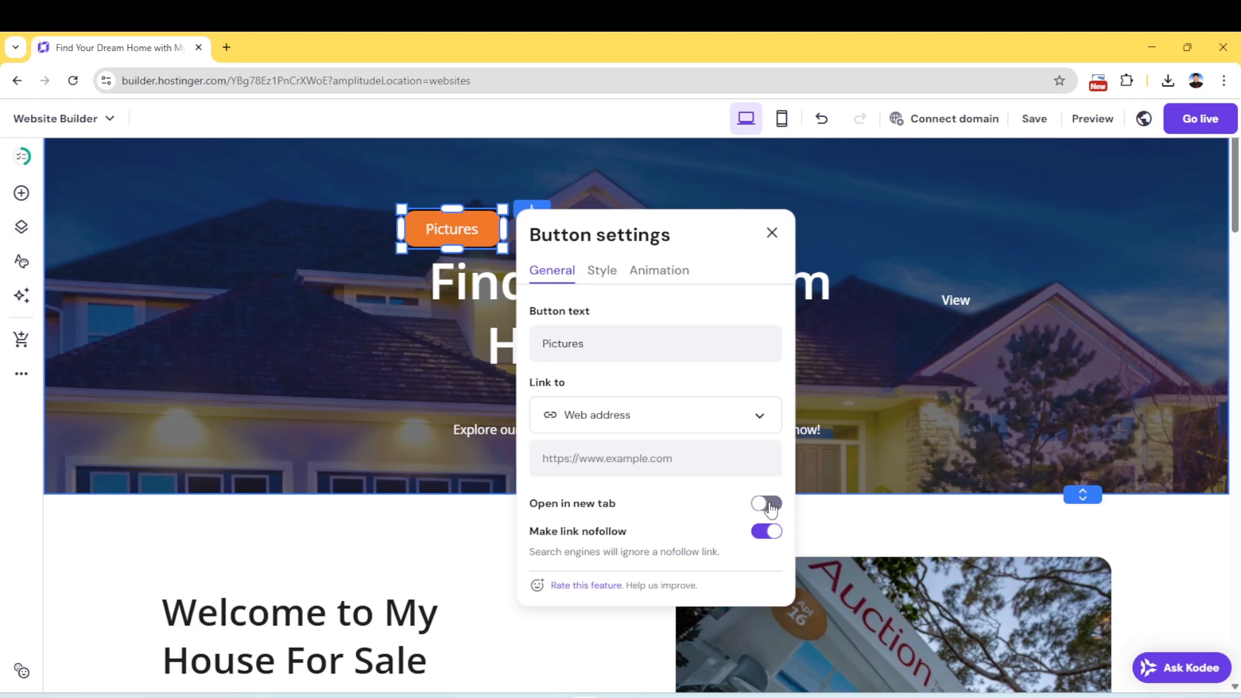
{"action": "left_click", "coordinate": [770, 510]}
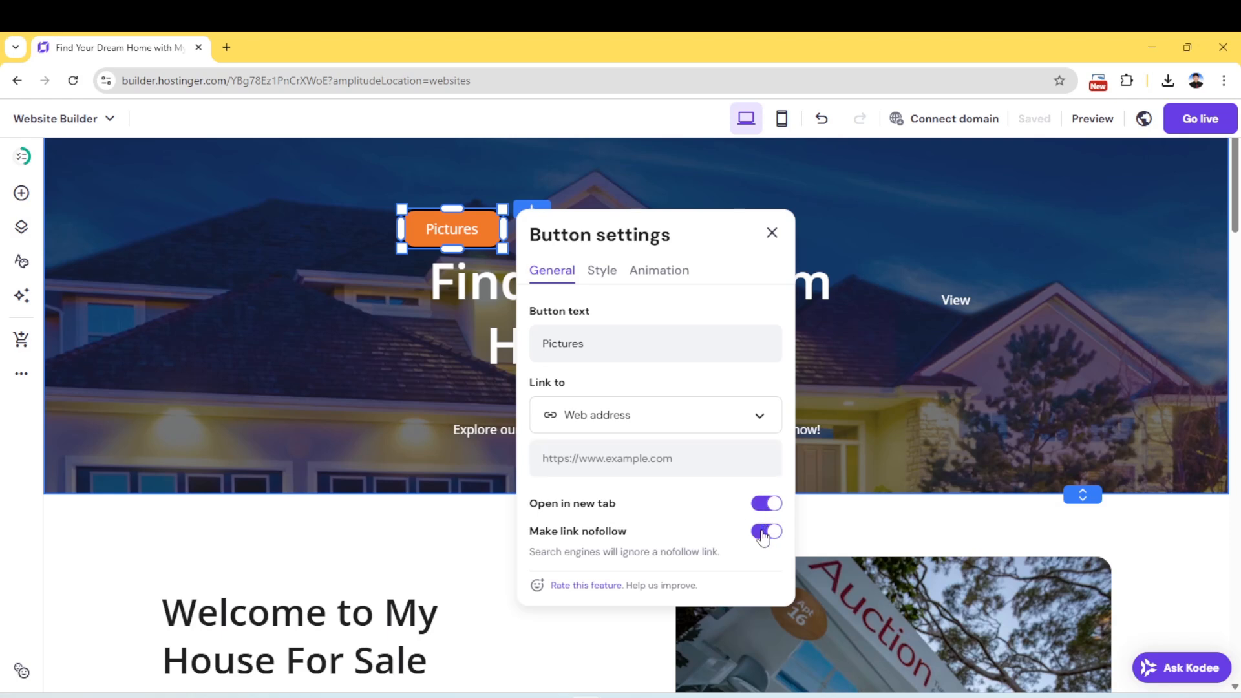
{"action": "left_click", "coordinate": [763, 504]}
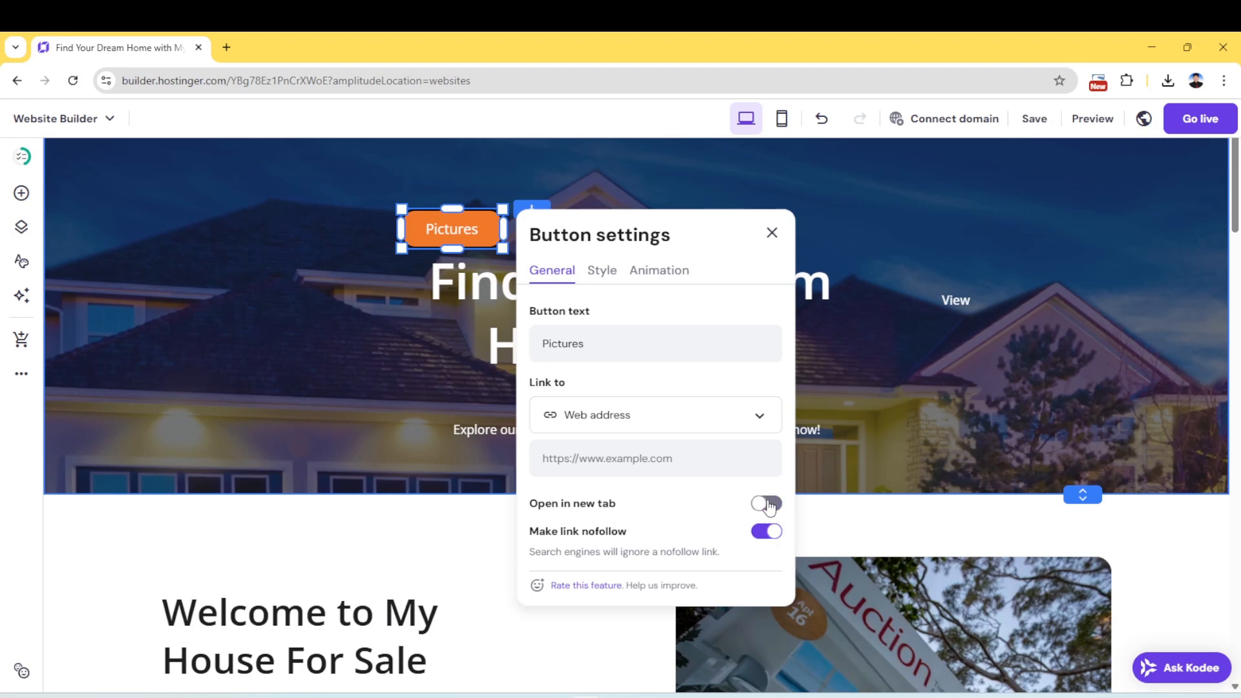
{"action": "left_click", "coordinate": [763, 504]}
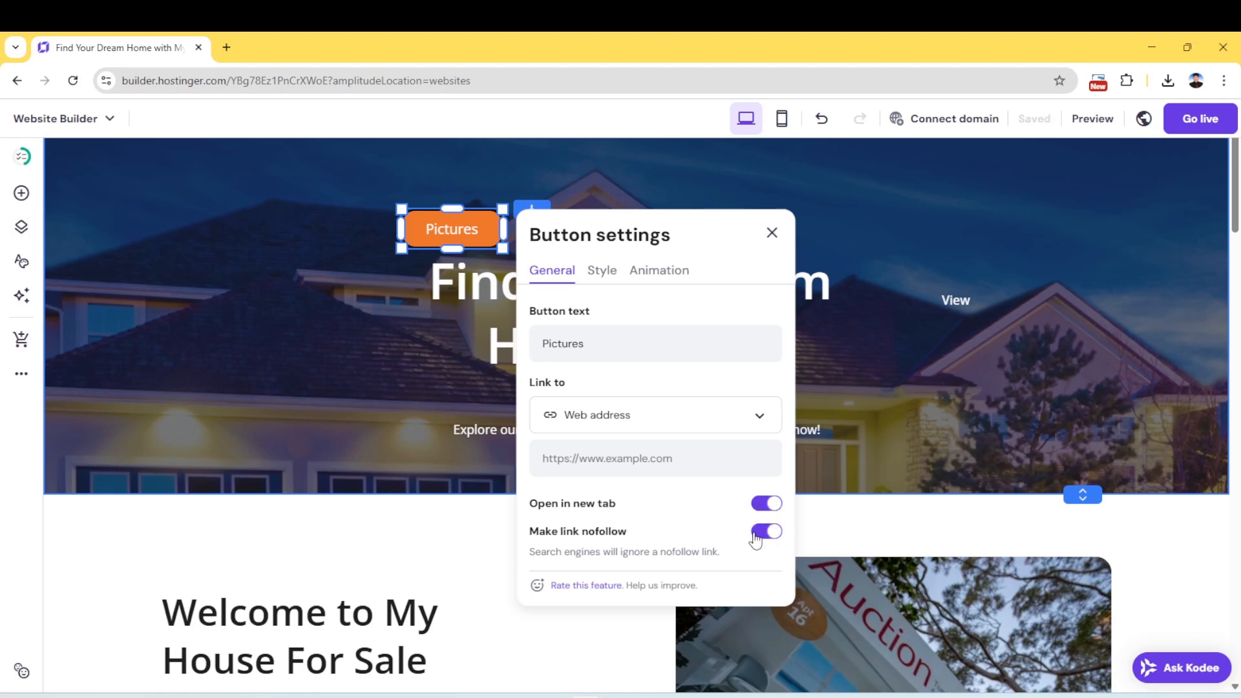
Compare the Pictures button's normal and hover style settings
{"action": "left_click", "coordinate": [601, 272]}
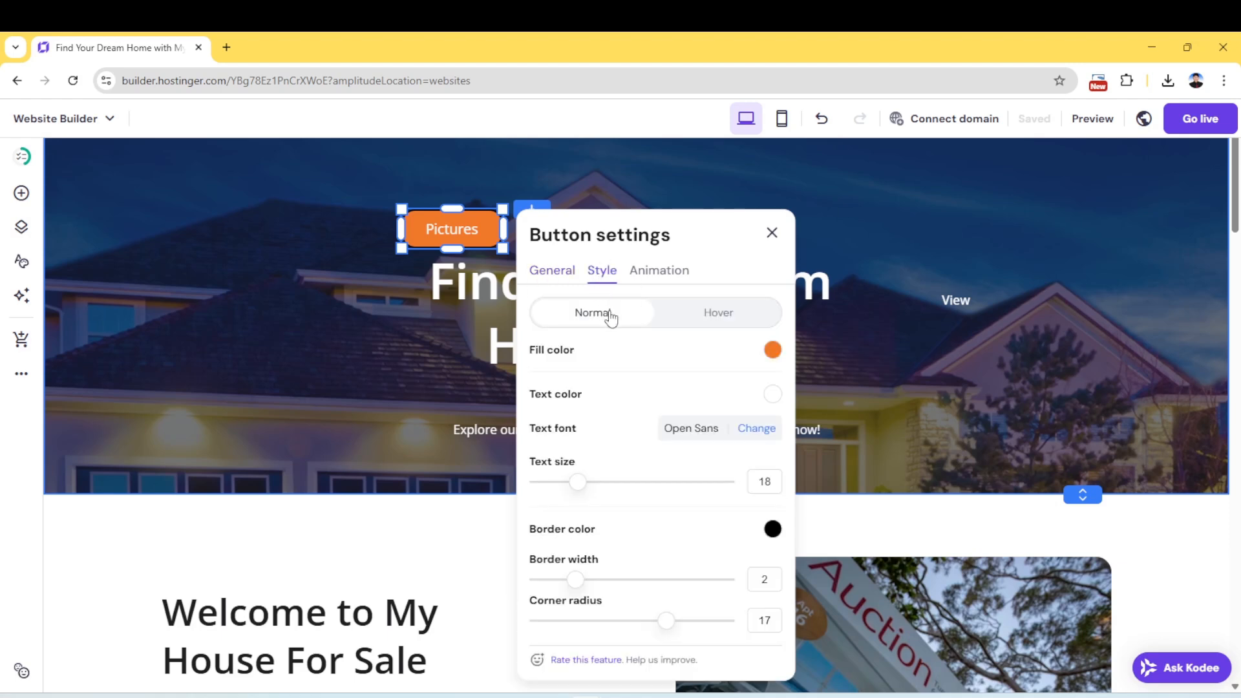
{"action": "left_click", "coordinate": [686, 318]}
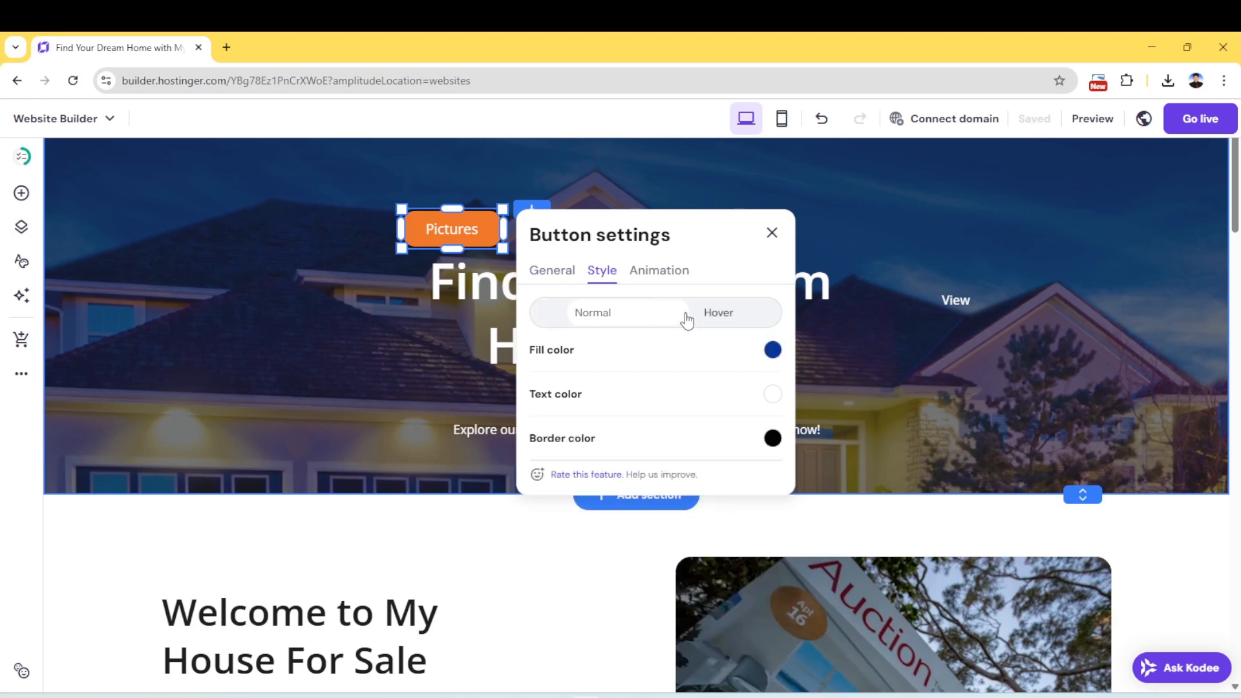
{"action": "left_click", "coordinate": [610, 317]}
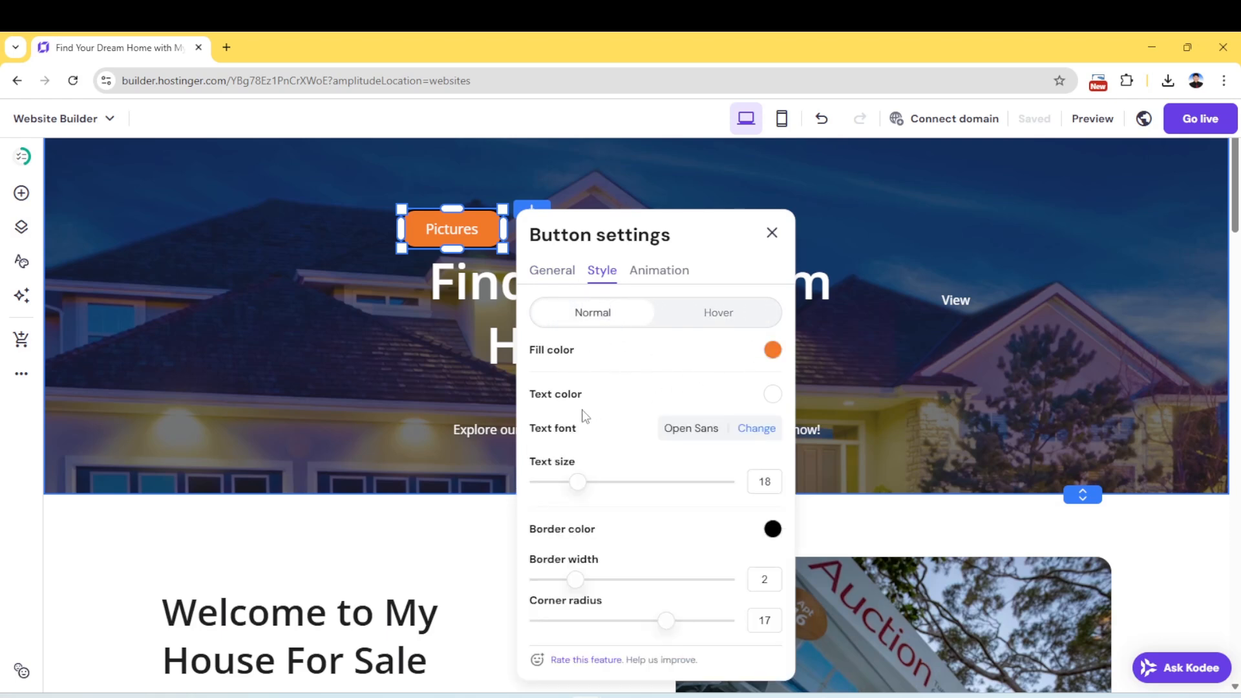
Set the Pictures button's hover fill colour to the darker blue #052c7a
{"action": "left_click", "coordinate": [692, 316]}
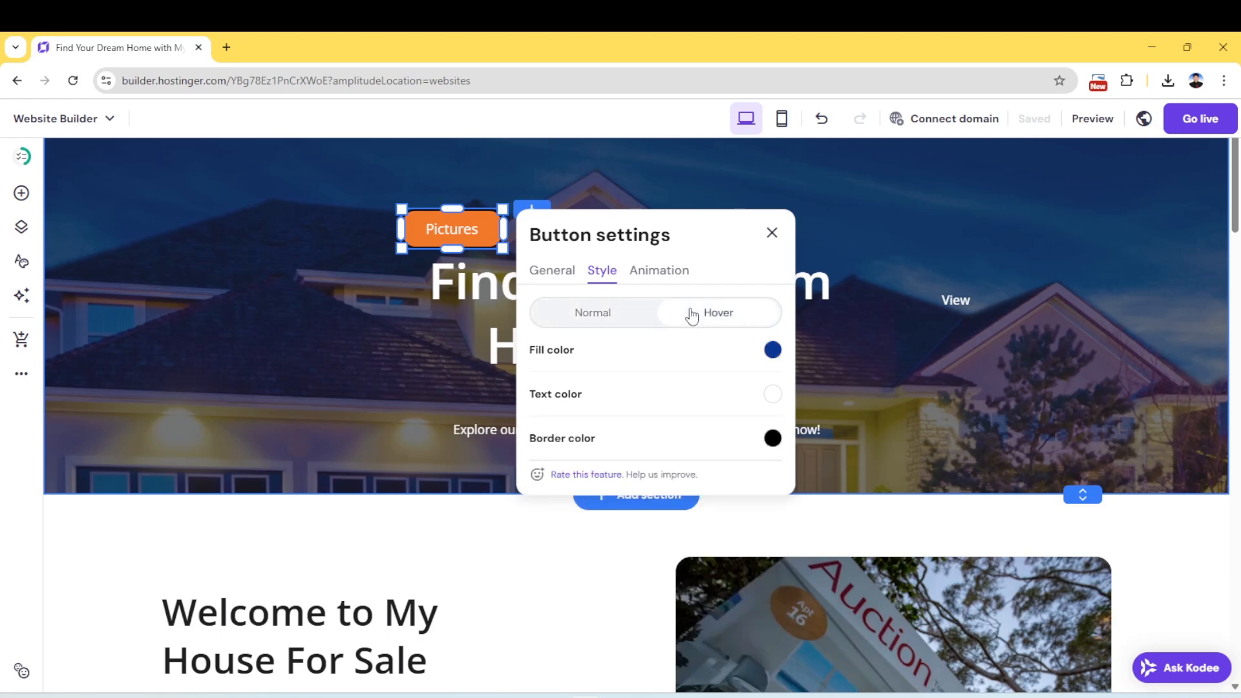
{"action": "left_click", "coordinate": [771, 351]}
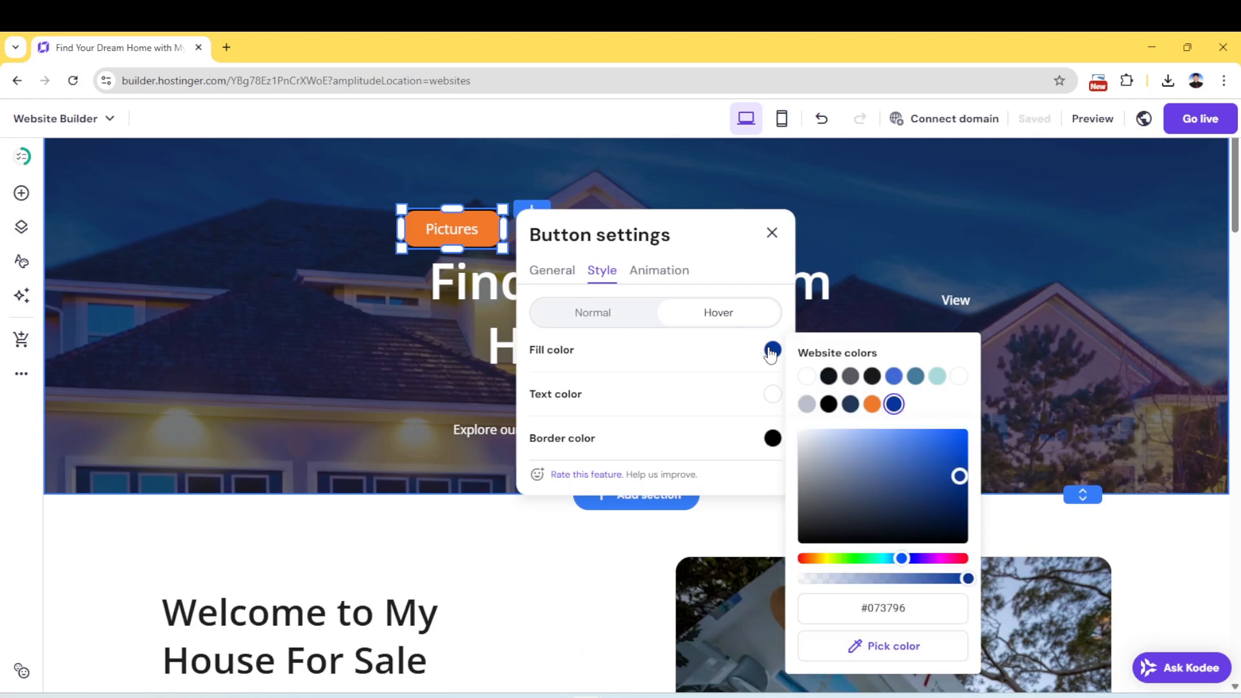
{"action": "left_click", "coordinate": [962, 491]}
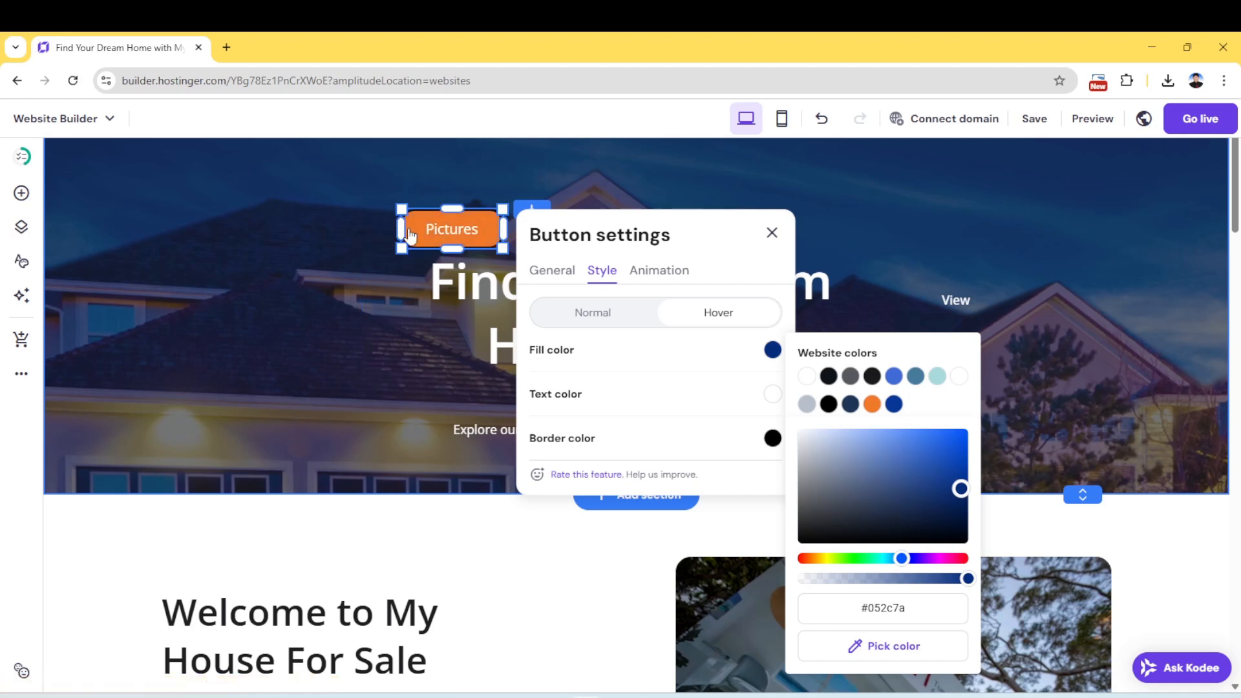
Try a border width of 6 in the Pictures button's normal style, and reduce it to 0
{"action": "left_click", "coordinate": [603, 317]}
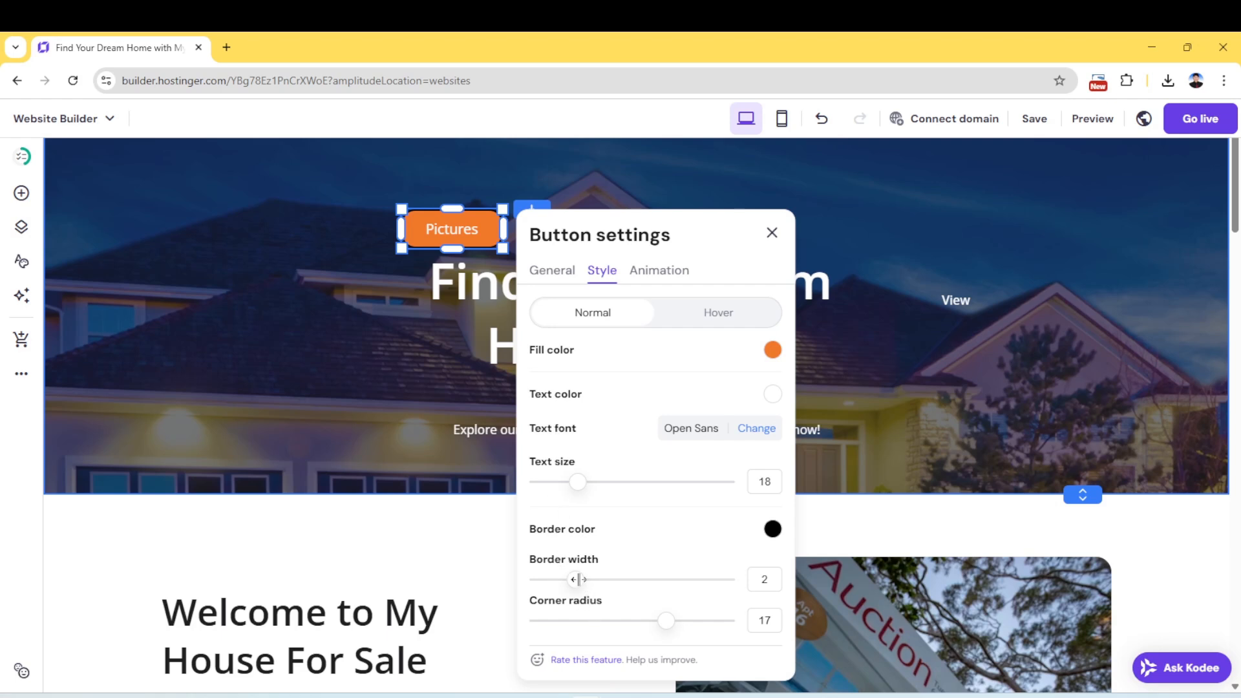
{"action": "left_click_drag", "start_coordinate": [582, 579], "coordinate": [647, 580]}
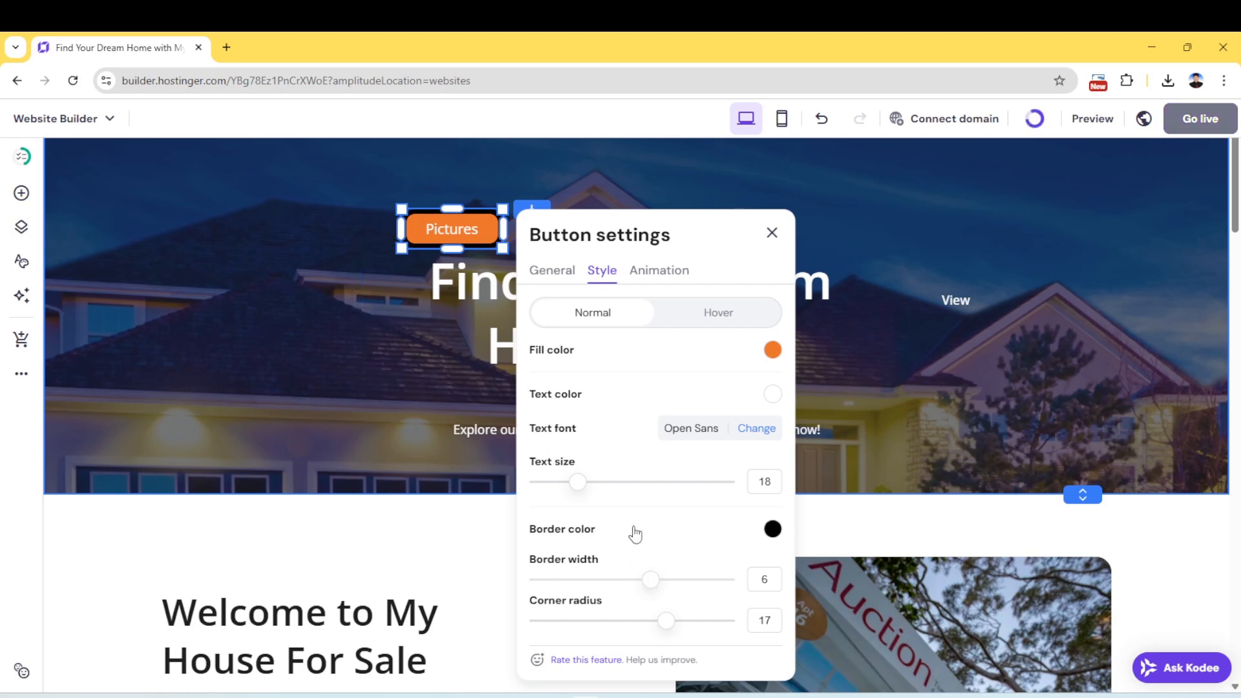
{"action": "left_click_drag", "start_coordinate": [648, 579], "coordinate": [522, 592]}
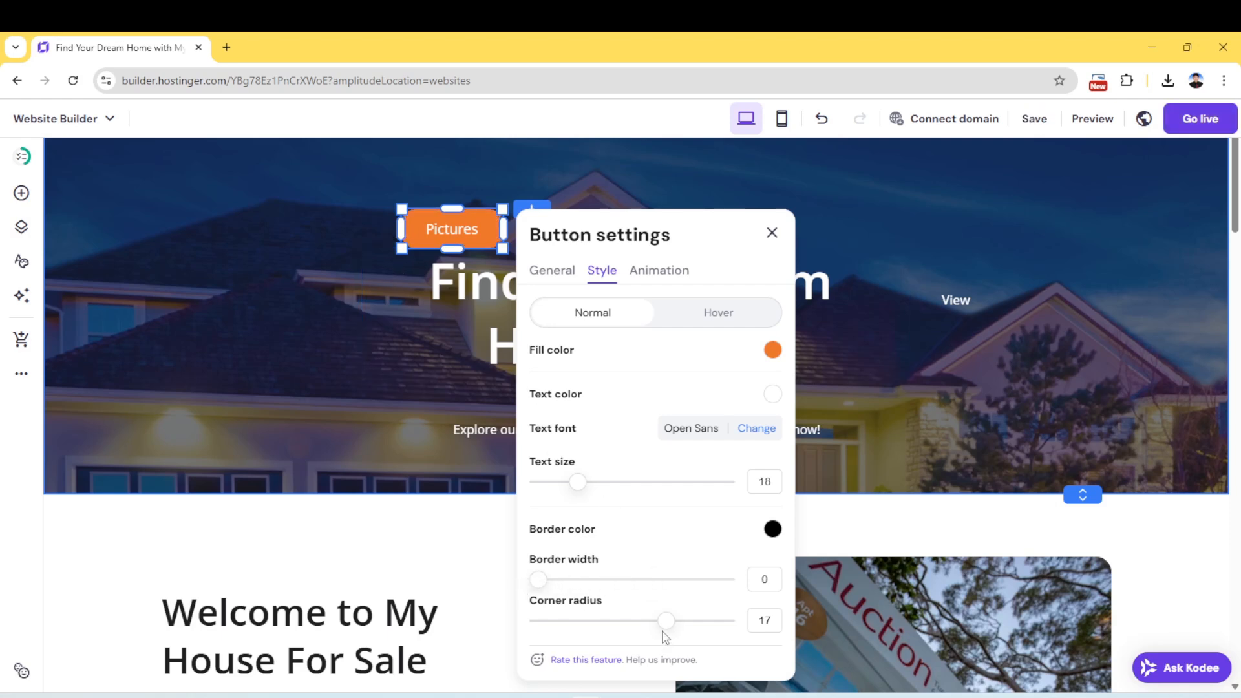
Set the Pictures button's text size to 21 and increase its corner radius
{"action": "mouse_move", "coordinate": [578, 480]}
{"action": "left_mouse_down"}
{"action": "mouse_move", "coordinate": [621, 483]}
{"action": "mouse_move", "coordinate": [591, 482]}
{"action": "left_mouse_up"}
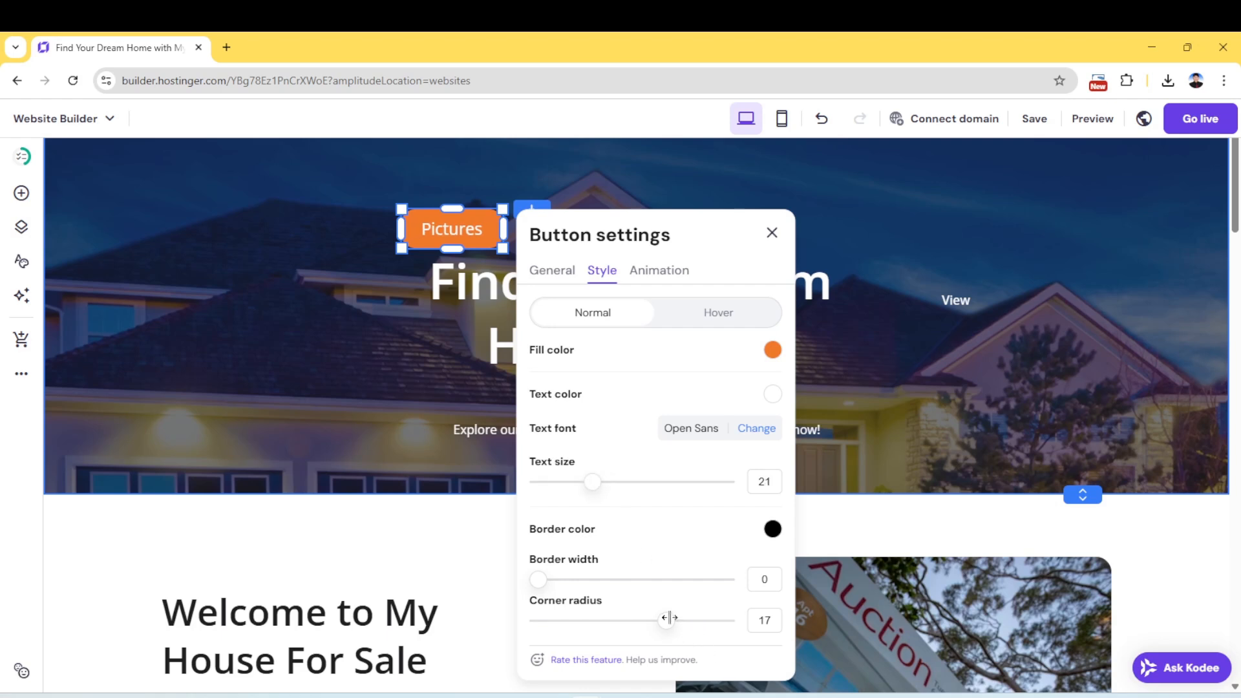
{"action": "left_click_drag", "start_coordinate": [669, 617], "coordinate": [703, 616]}
Try the Fade animation on the Pictures button and apply the Scale animation instead
{"action": "left_click", "coordinate": [661, 272]}
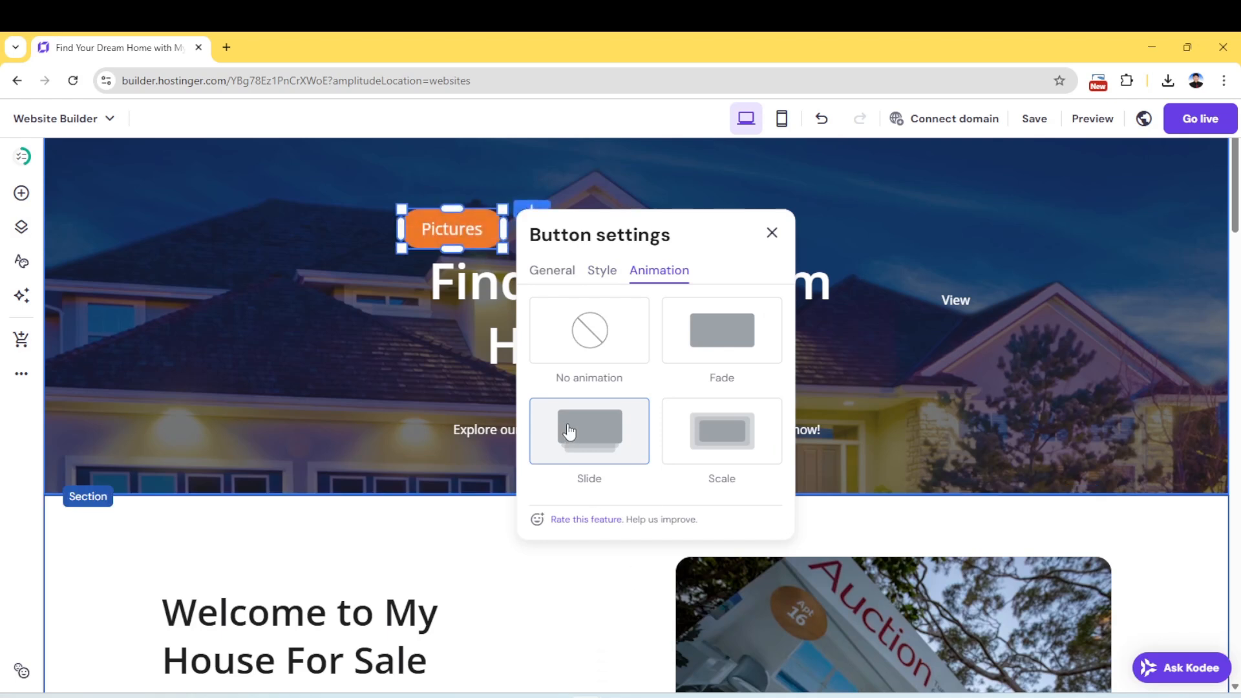
{"action": "left_click", "coordinate": [710, 329]}
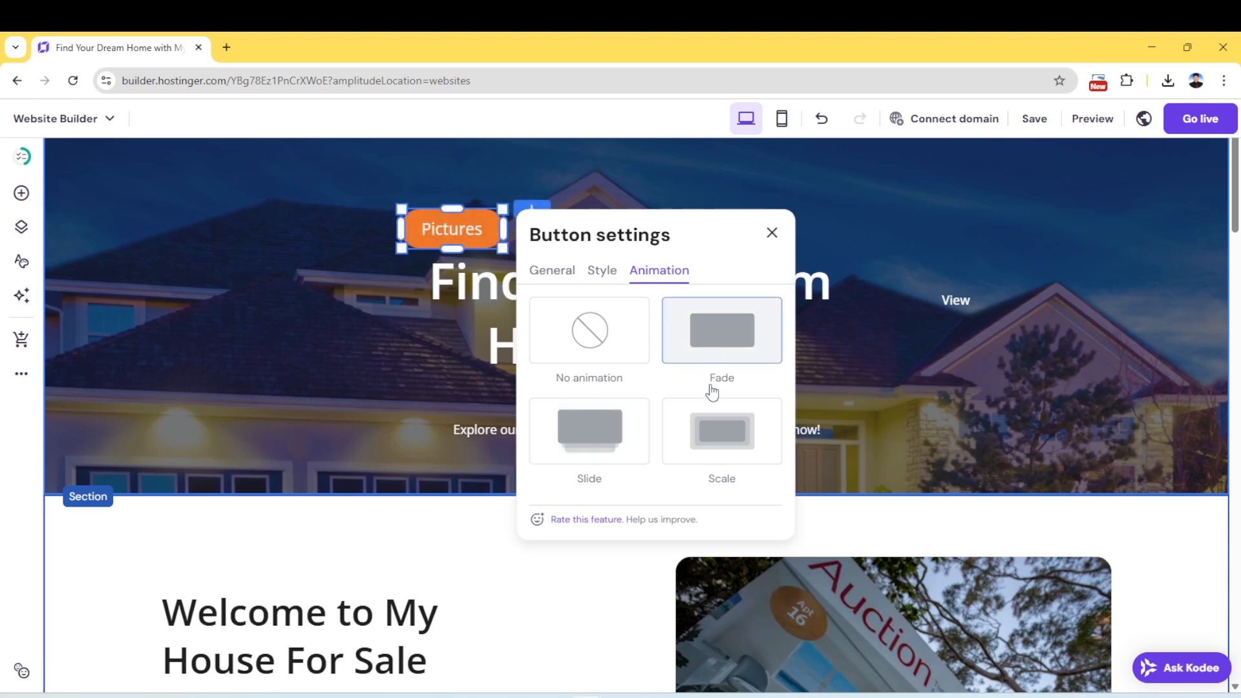
{"action": "left_click", "coordinate": [717, 447]}
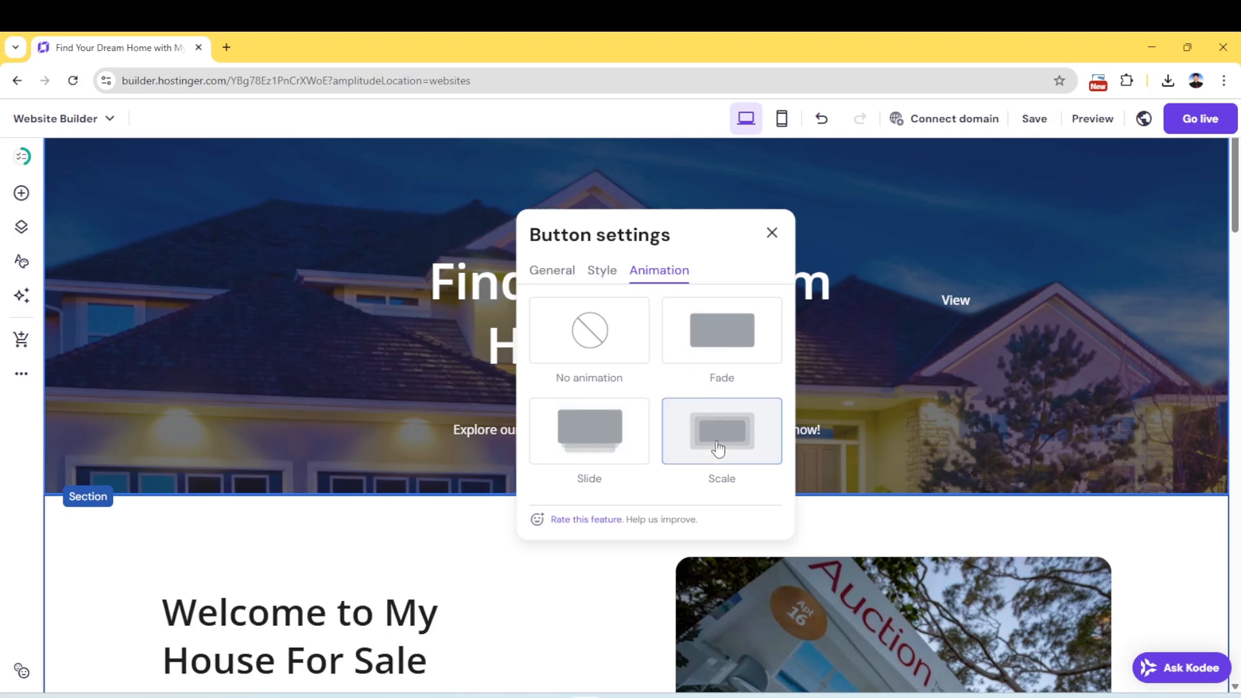
Remove the animation from the Pictures button
{"action": "left_click", "coordinate": [592, 336]}
{"action": "scroll", "coordinate": [323, 426], "scroll_direction": "up", "scroll_amount": 1}
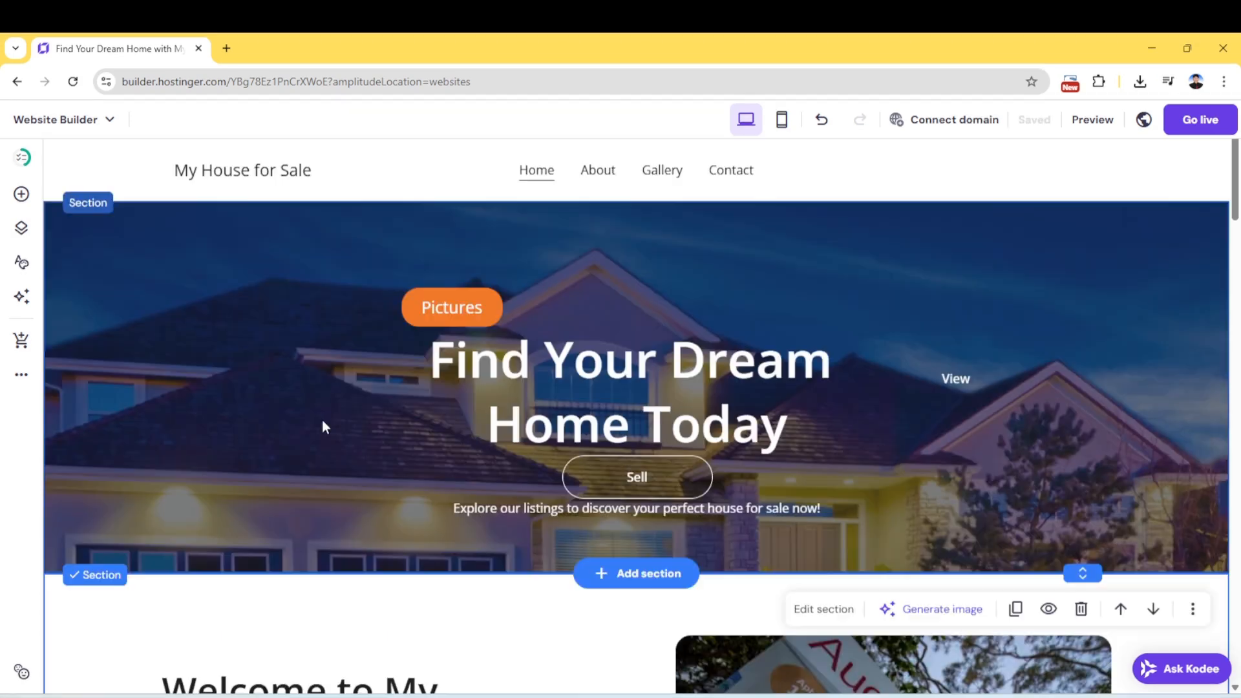
Generate AI images for the hero section from the description "create for me a nice backyard of house with plenty of flowers."
{"action": "left_click", "coordinate": [281, 338]}
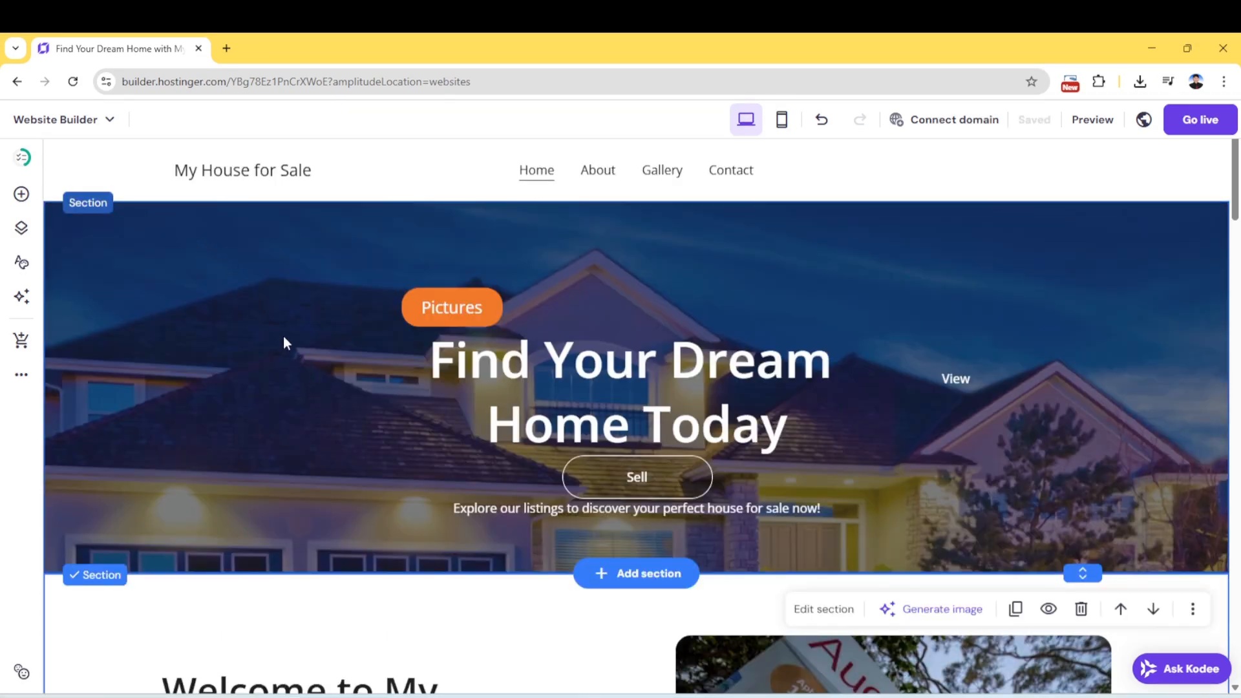
{"action": "left_click", "coordinate": [282, 336]}
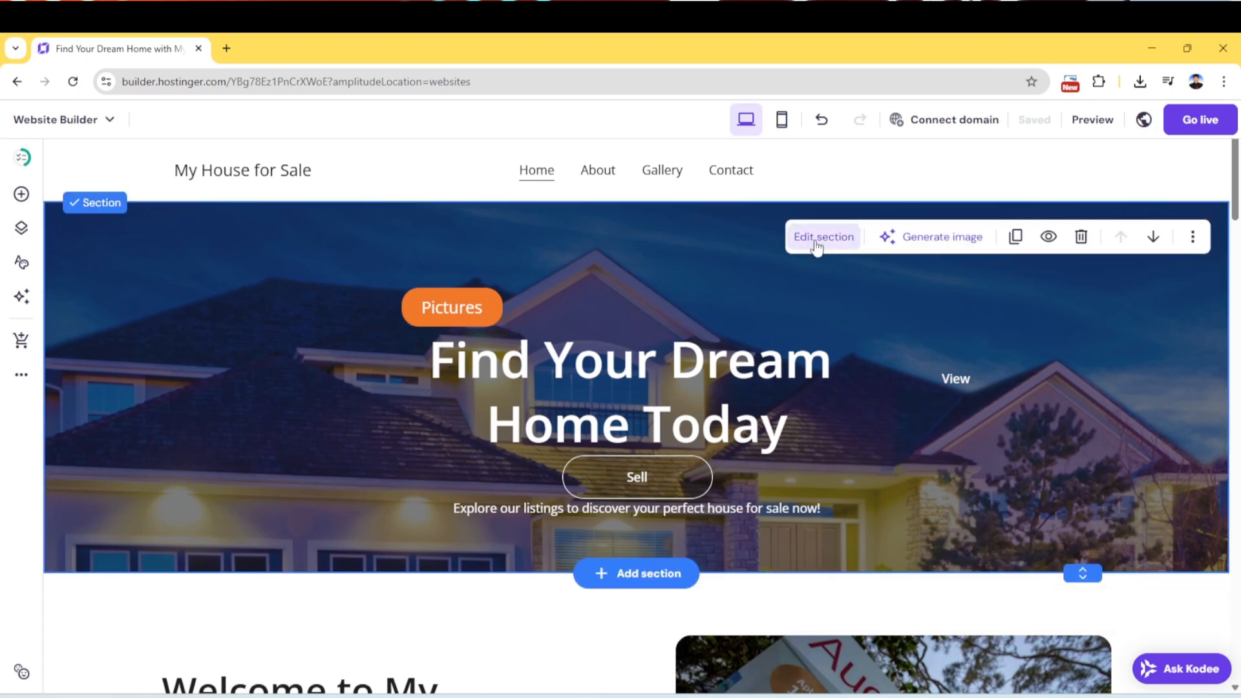
{"action": "left_click", "coordinate": [927, 237]}
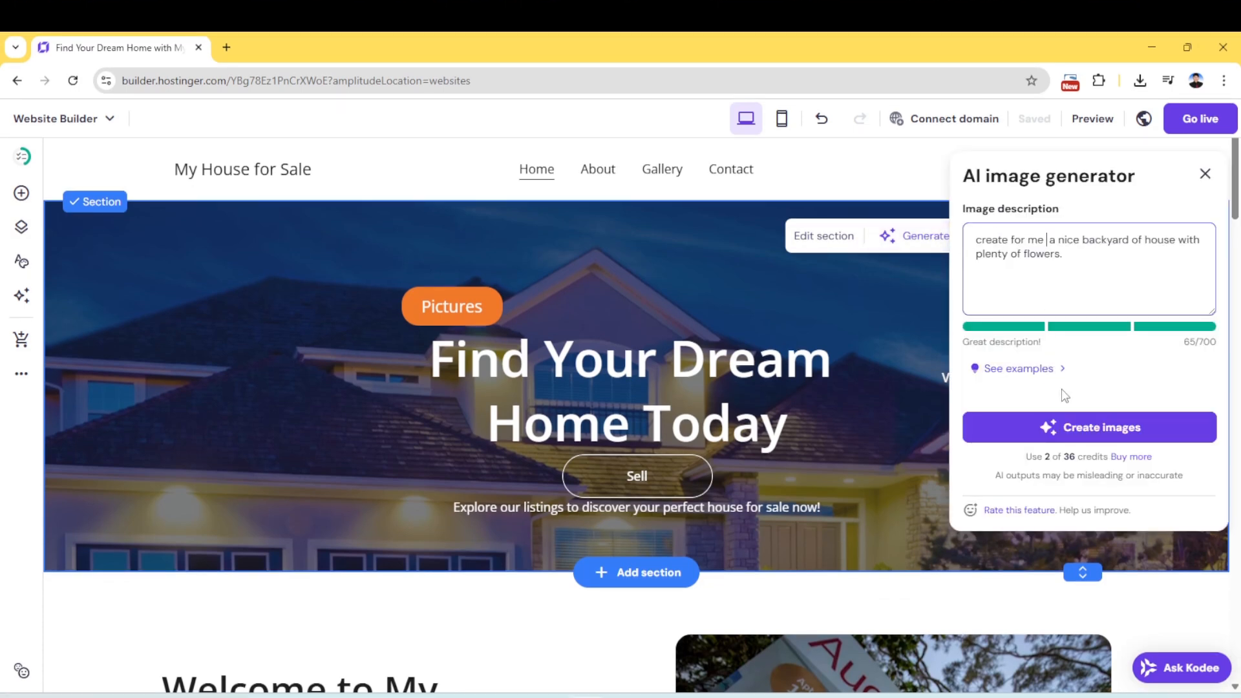
{"action": "left_click", "coordinate": [1092, 431]}
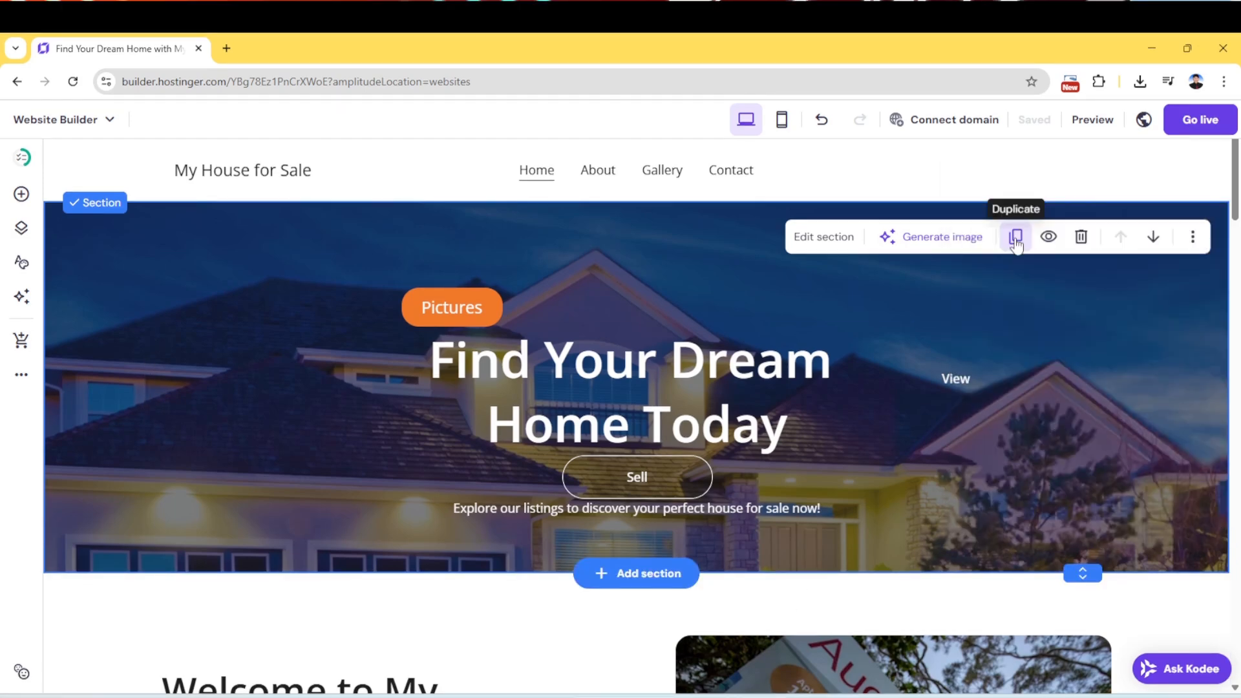
Try duplicating the hero section and undo the duplication
{"action": "left_click", "coordinate": [1015, 238]}
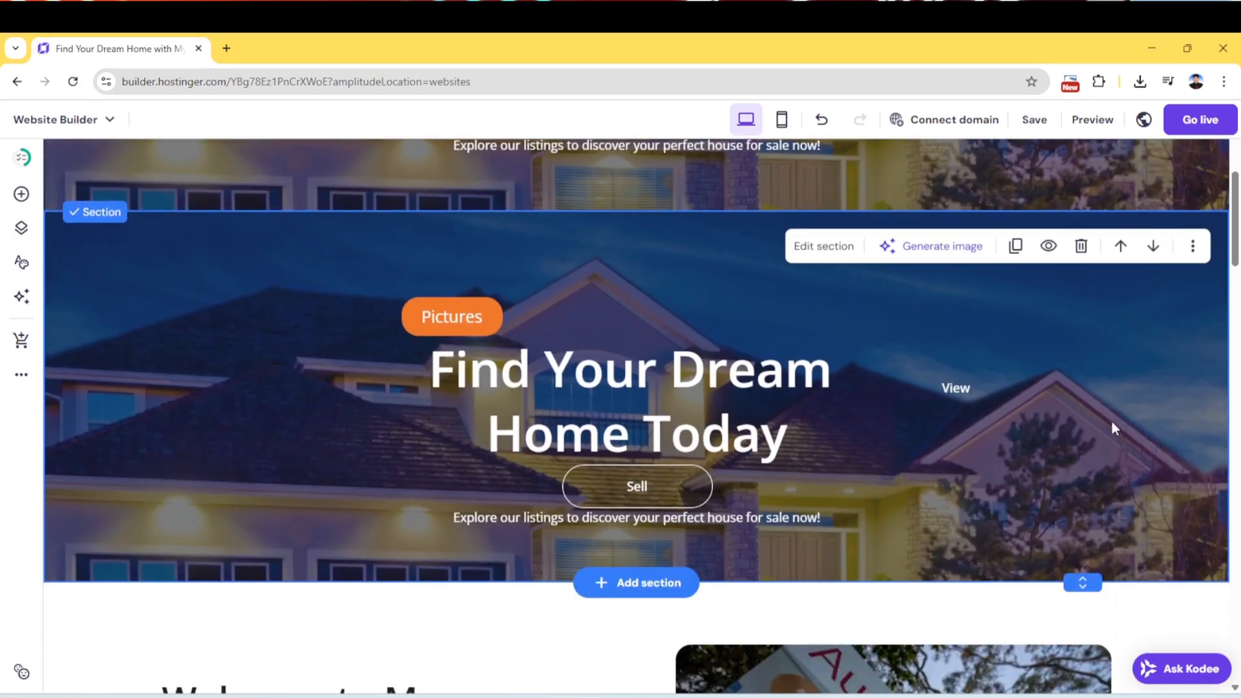
{"action": "scroll", "coordinate": [1113, 483], "scroll_direction": "up", "scroll_amount": 5}
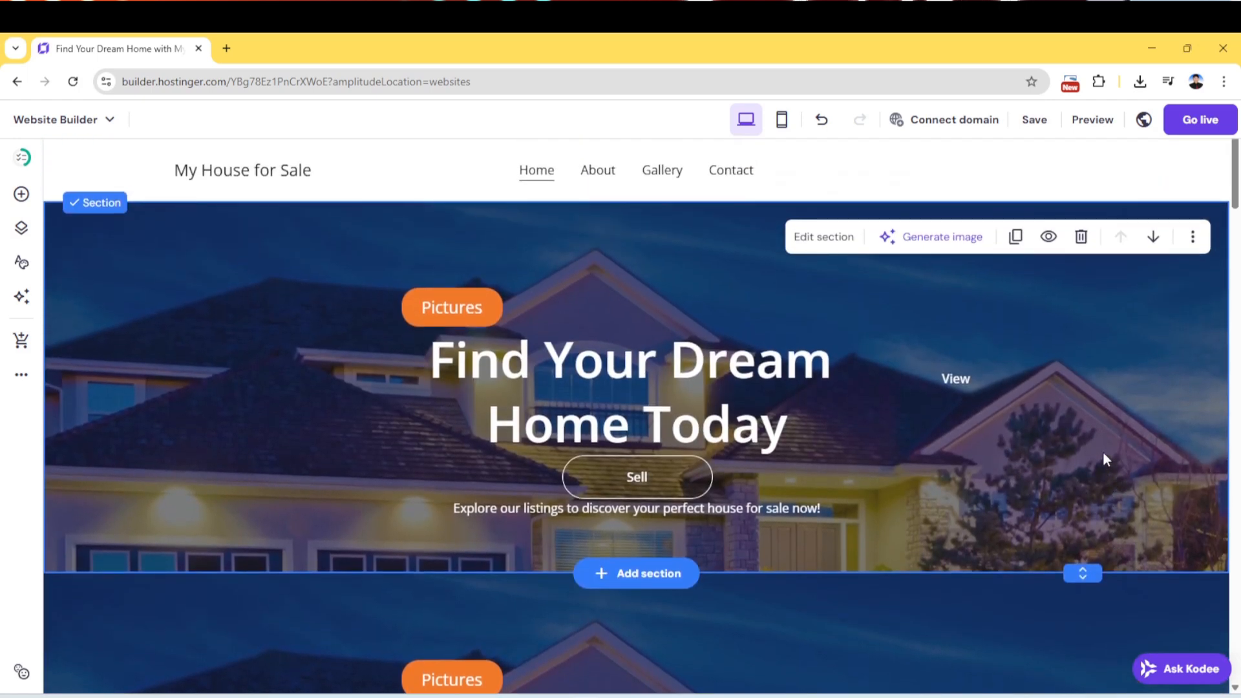
{"action": "left_click", "coordinate": [821, 119]}
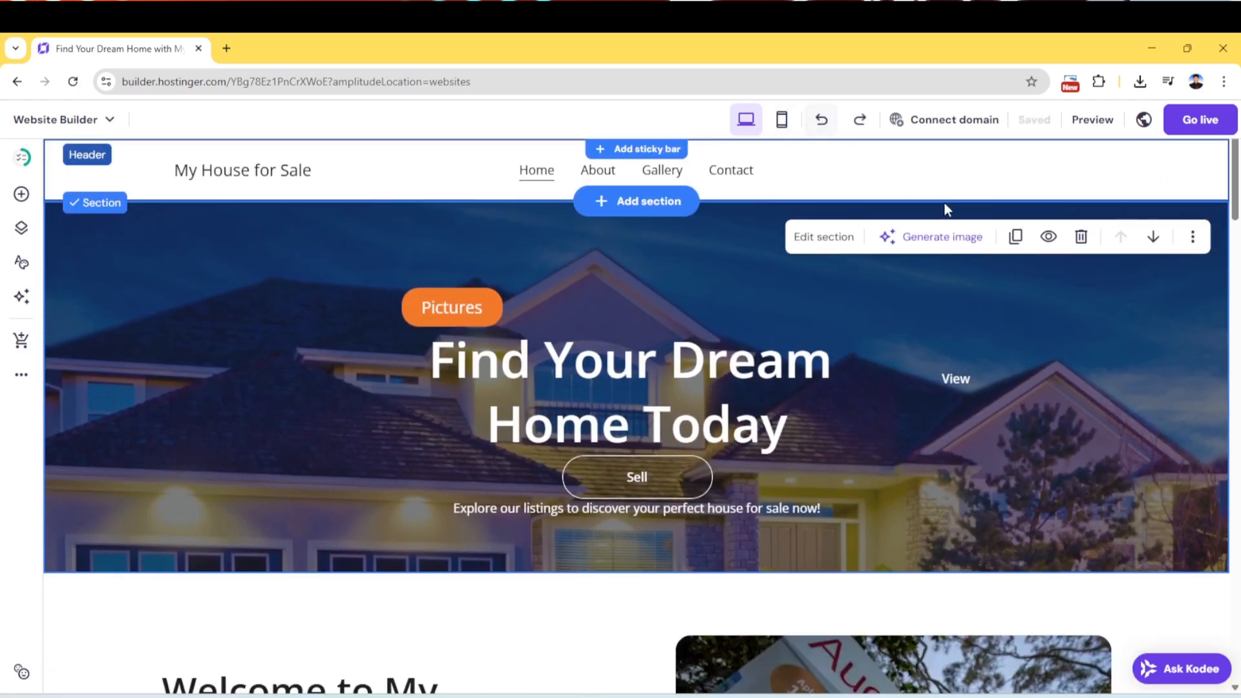
Review the hero section's mobile and desktop visibility options
{"action": "left_click", "coordinate": [1046, 240]}
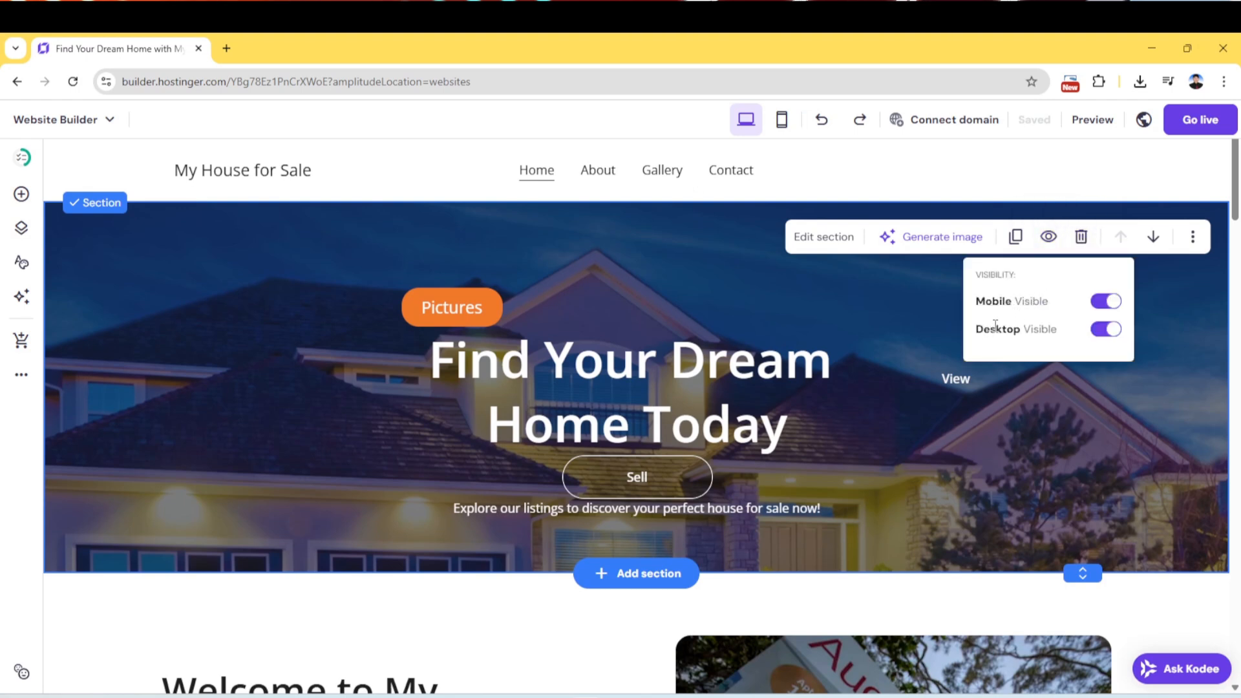
{"action": "left_click", "coordinate": [1181, 332]}
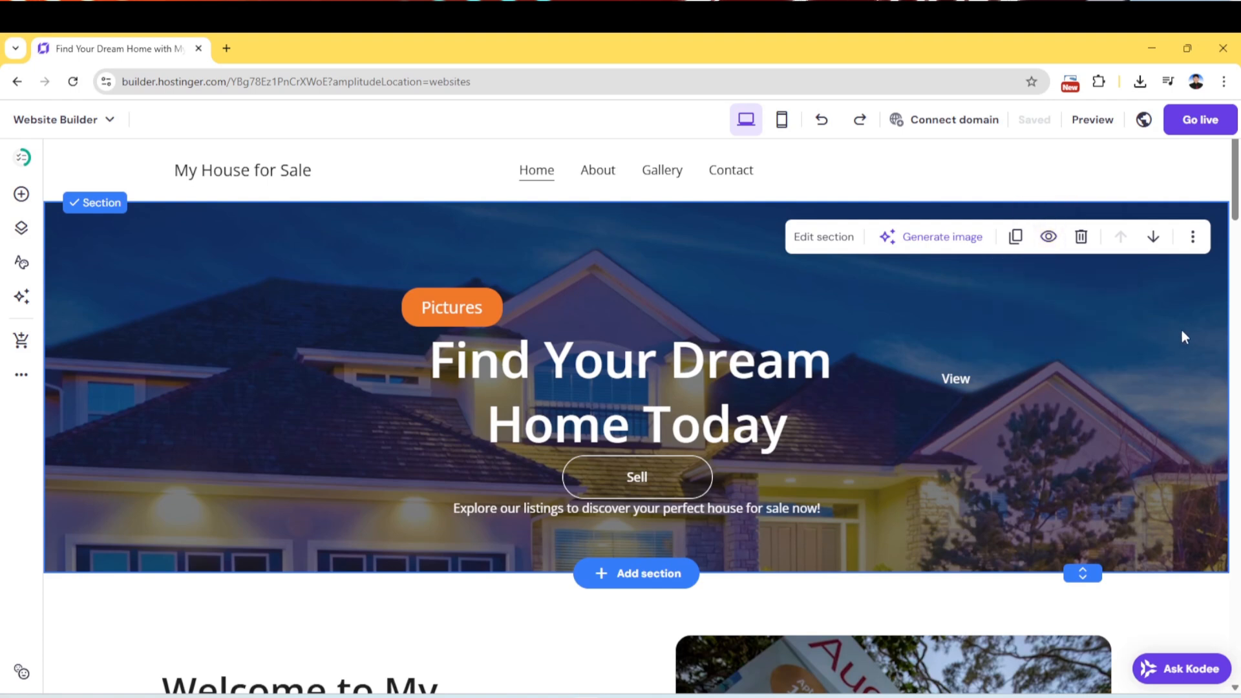
Try moving the hero section below the Welcome section and undo the move
{"action": "left_click", "coordinate": [1154, 239]}
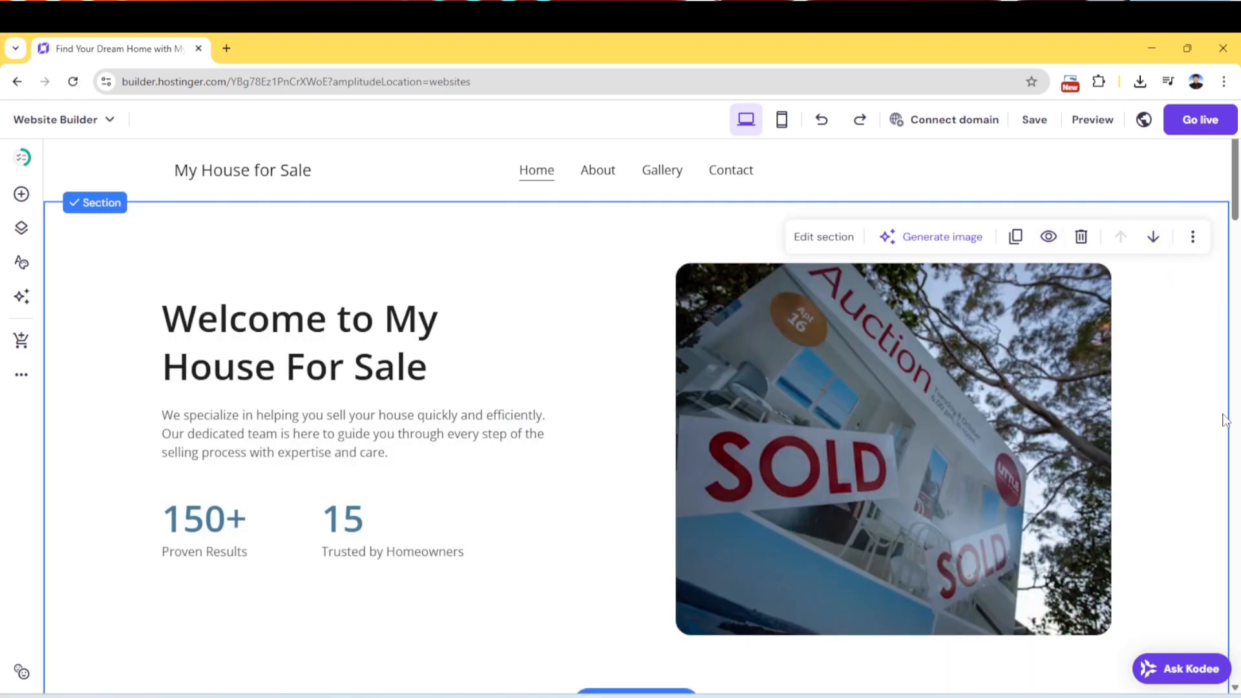
{"action": "scroll", "coordinate": [1221, 415], "scroll_direction": "down", "scroll_amount": 10}
{"action": "scroll", "coordinate": [1212, 412], "scroll_direction": "up", "scroll_amount": 6}
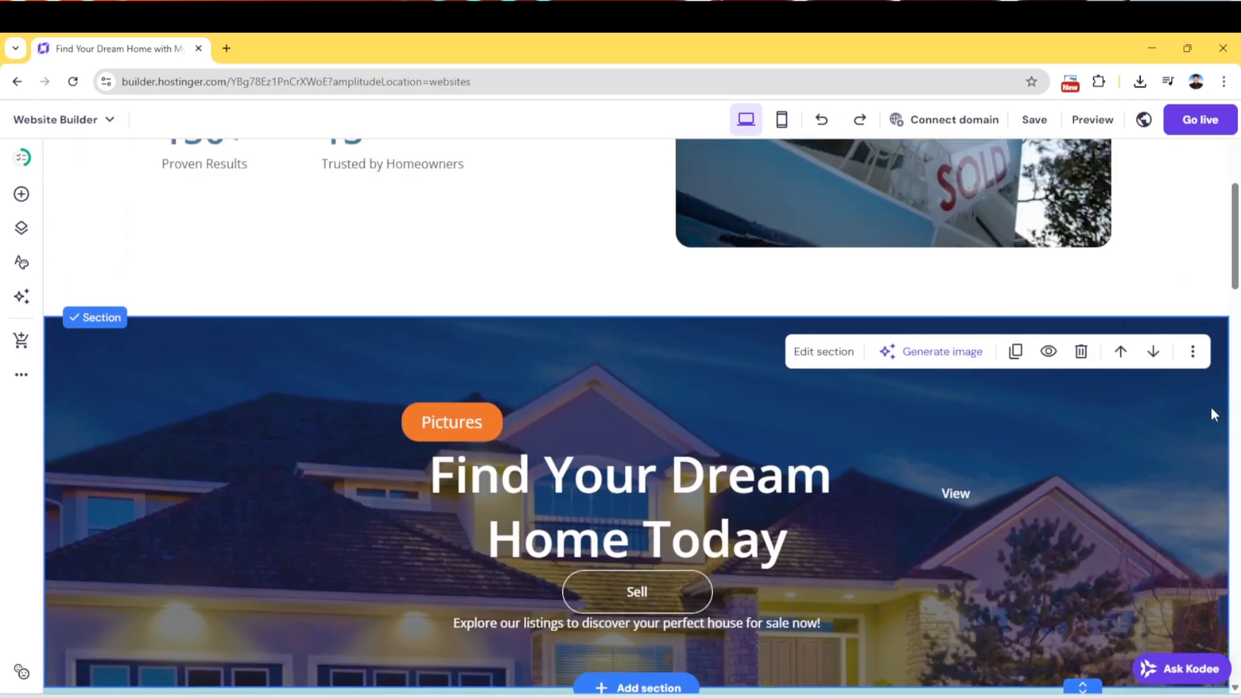
{"action": "scroll", "coordinate": [1211, 414], "scroll_direction": "up", "scroll_amount": 6}
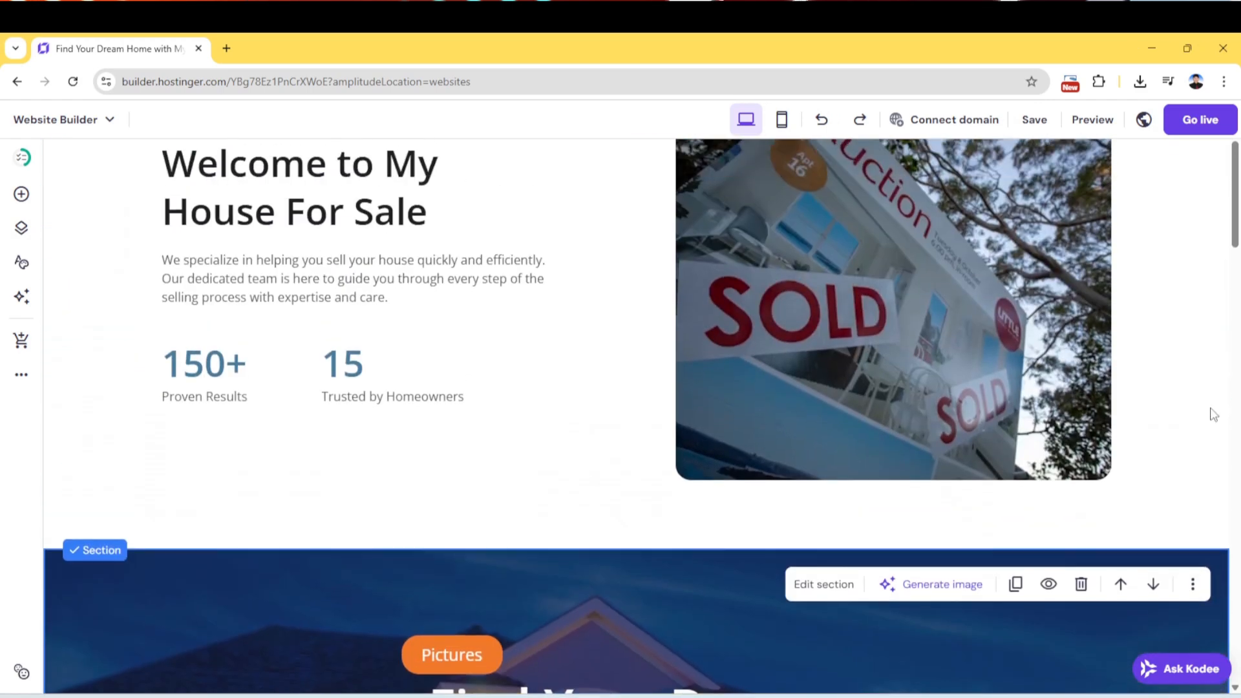
{"action": "left_click", "coordinate": [821, 122]}
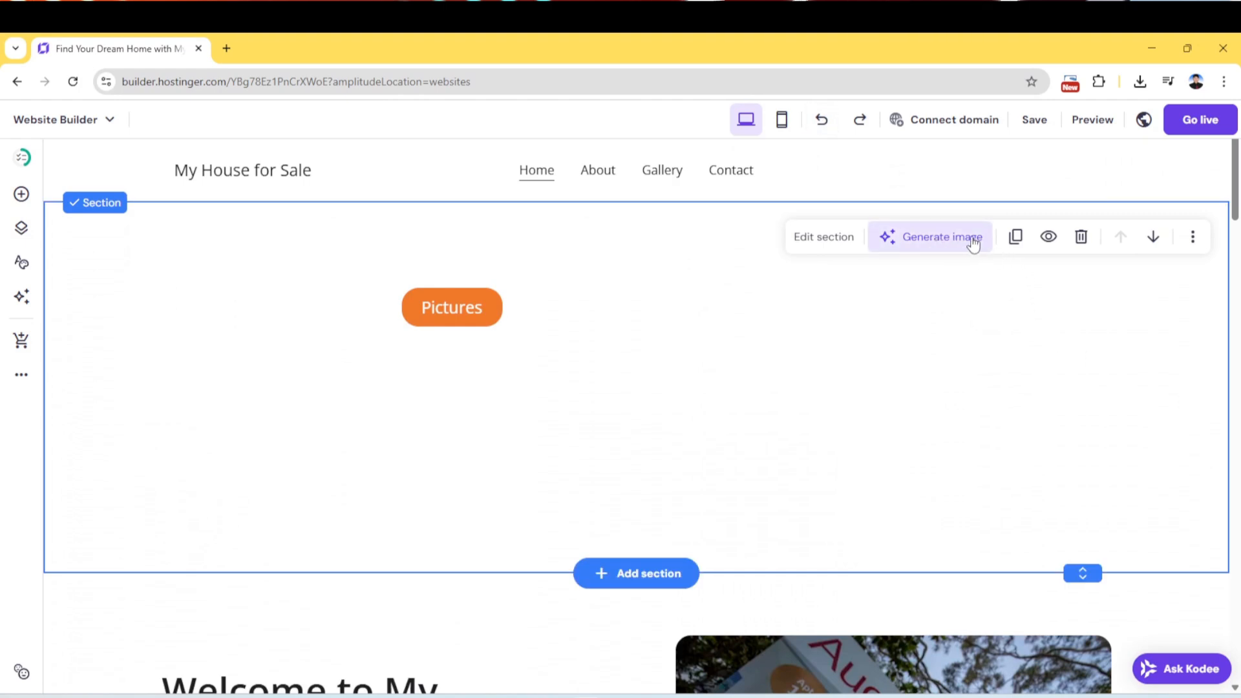
Try the solid background colours #f24646, #f77f7f and #260505 on the hero section
{"action": "left_click", "coordinate": [830, 240]}
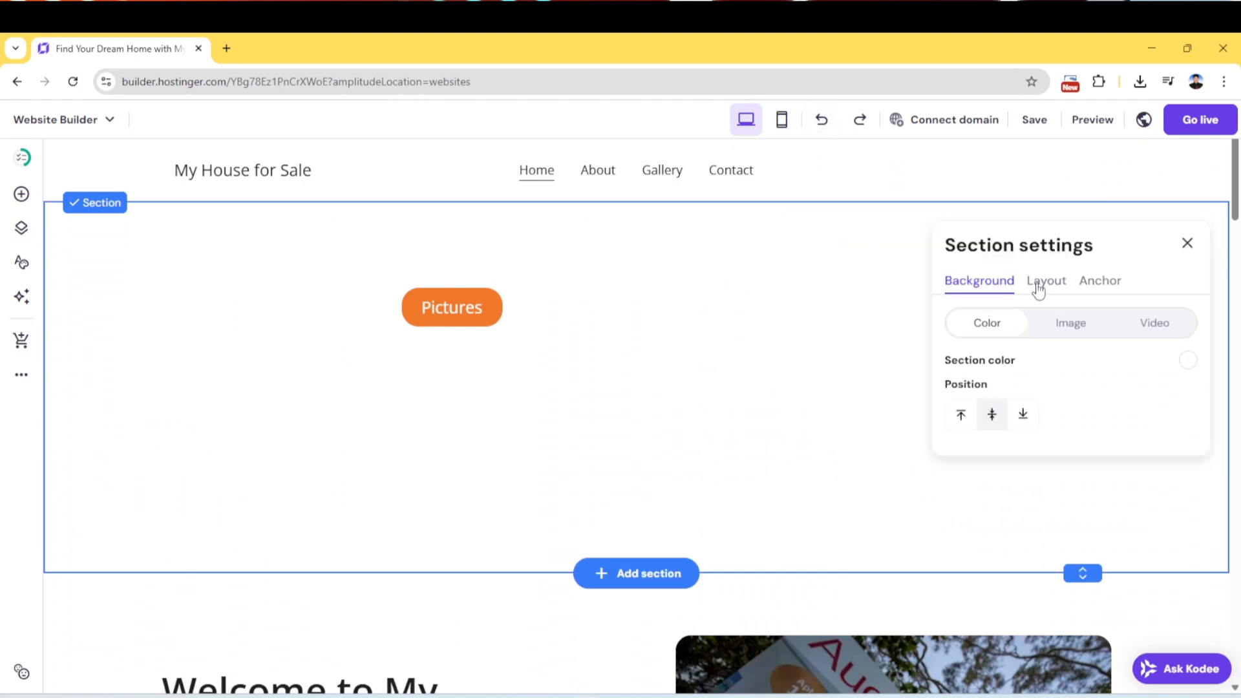
{"action": "left_click", "coordinate": [1066, 317]}
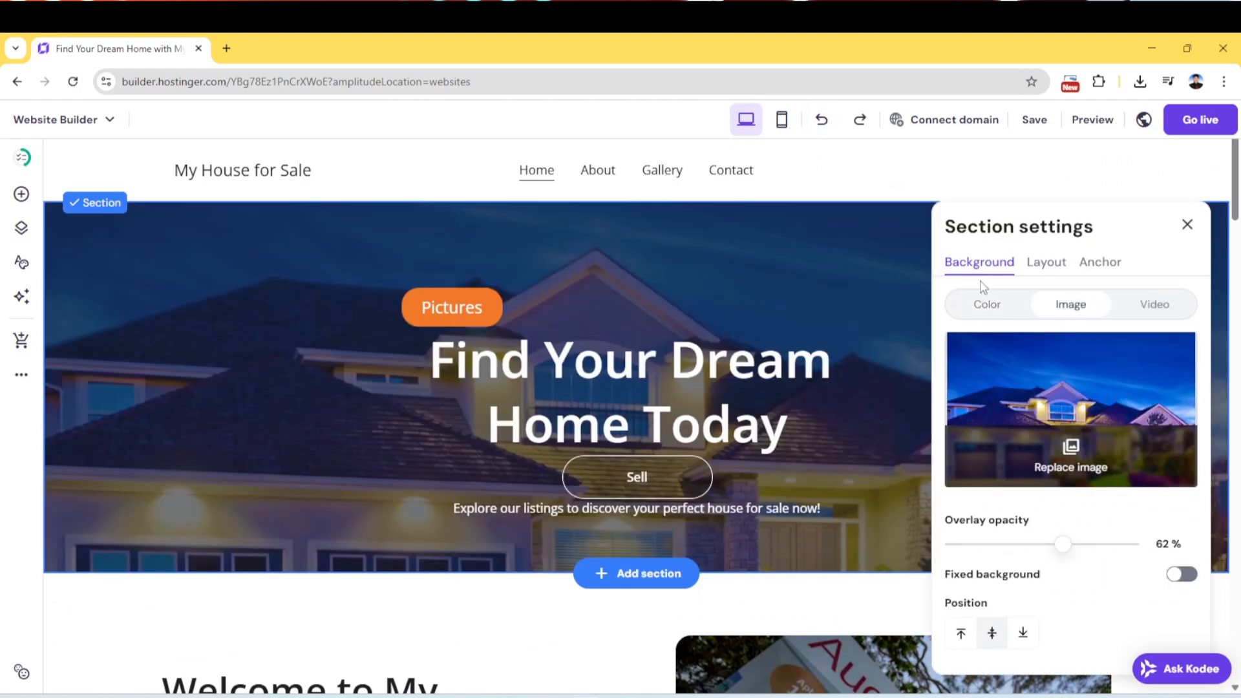
{"action": "left_click", "coordinate": [990, 308]}
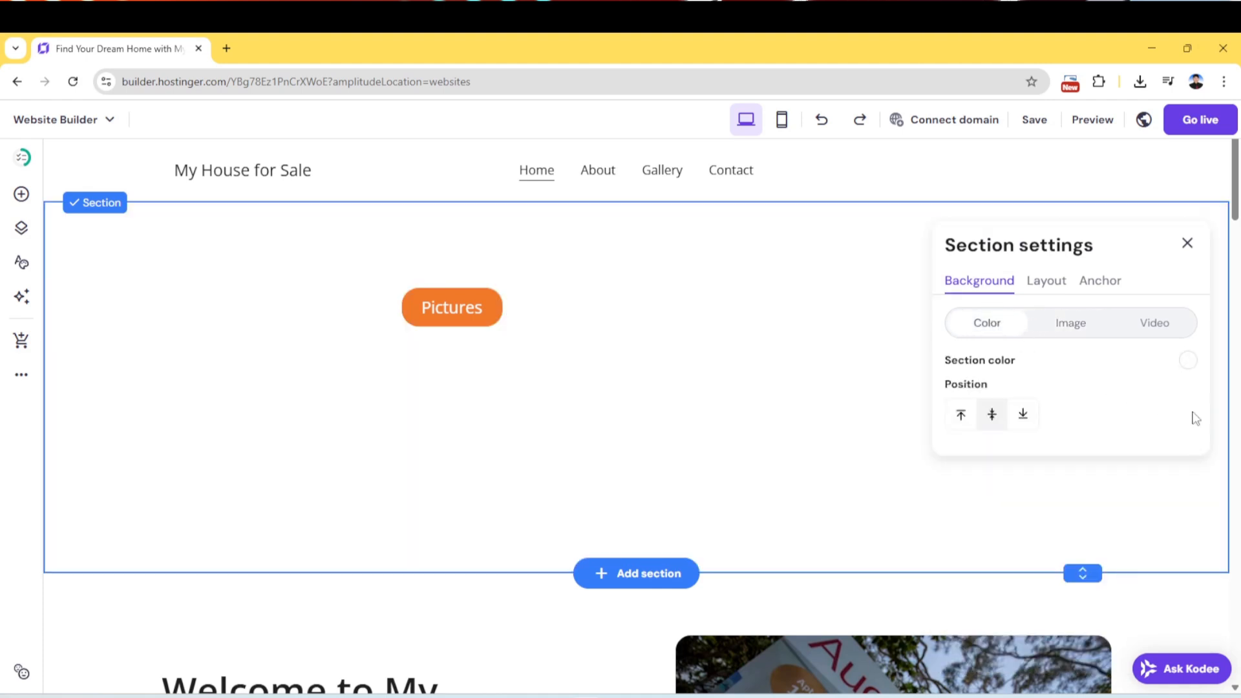
{"action": "left_click", "coordinate": [1189, 363]}
{"action": "left_click", "coordinate": [879, 305]}
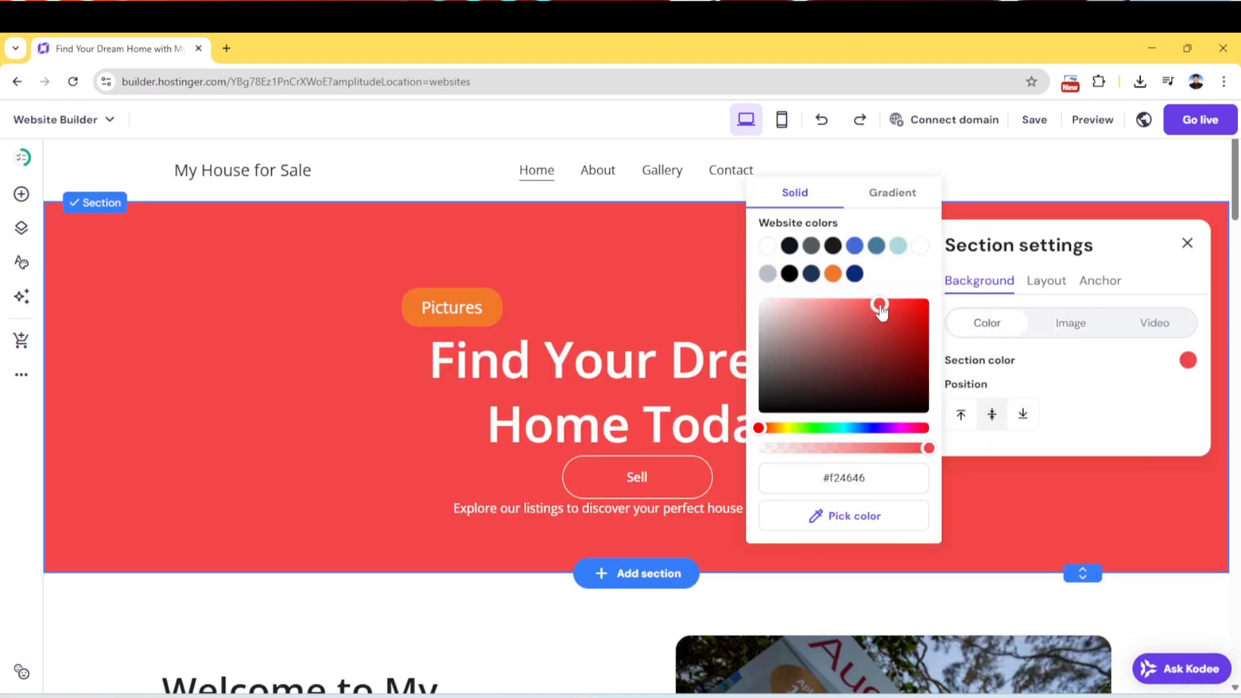
{"action": "left_click", "coordinate": [842, 302]}
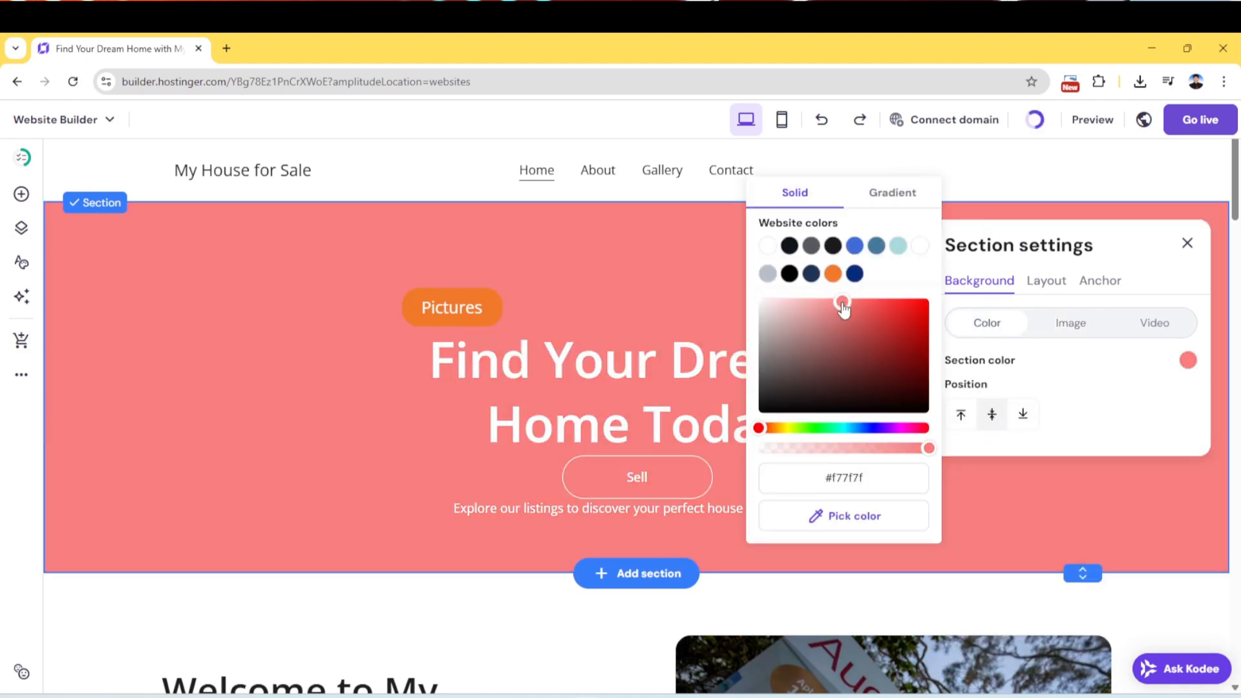
{"action": "left_click", "coordinate": [906, 396]}
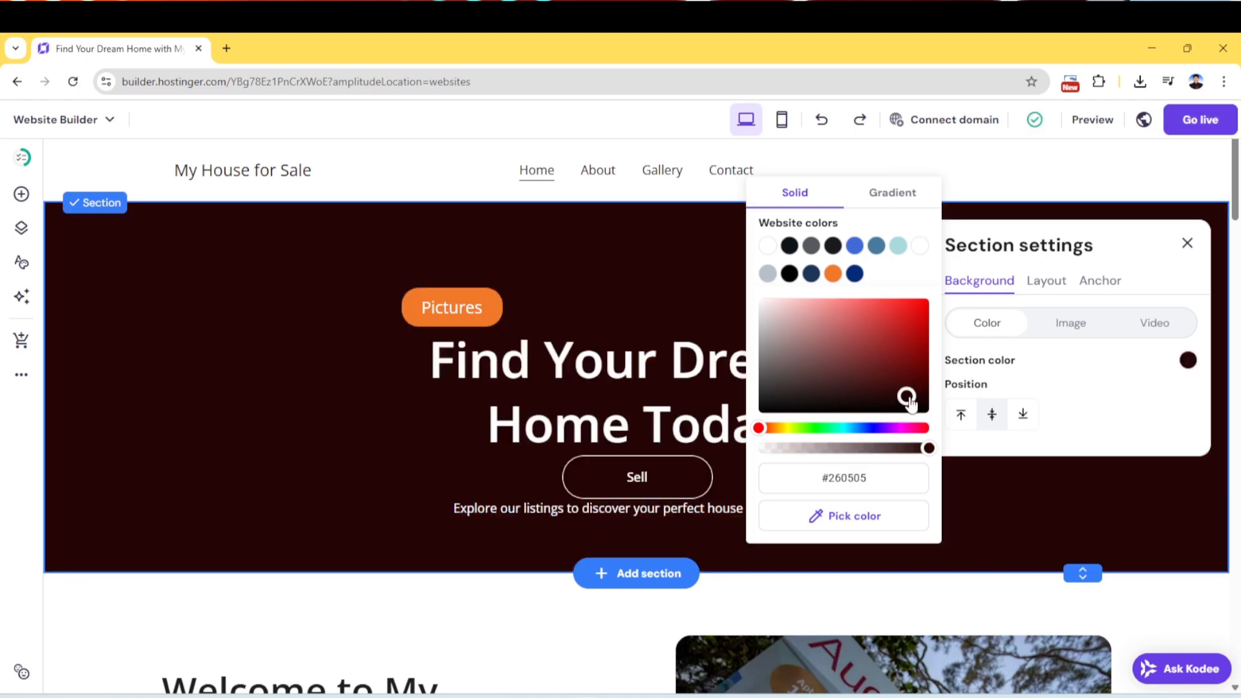
Try a gradient background on the hero section, keeping the default blue colours and the 135 angle
{"action": "left_click", "coordinate": [895, 197]}
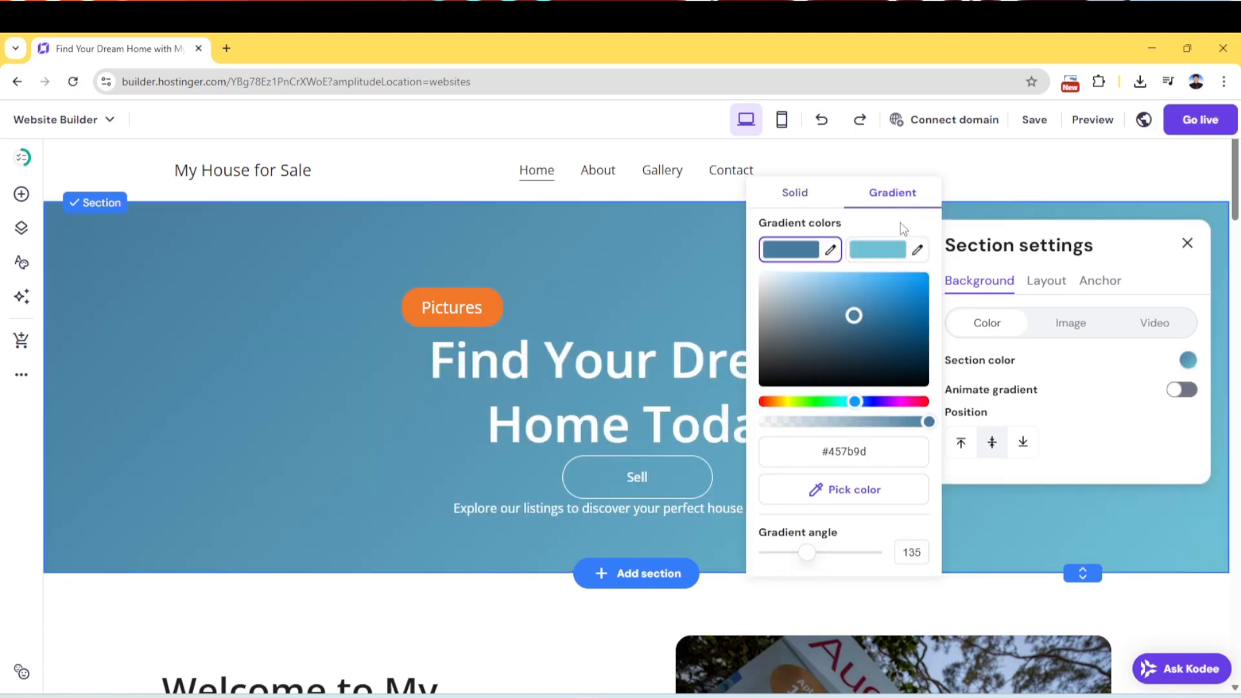
{"action": "left_click", "coordinate": [871, 254]}
{"action": "left_click", "coordinate": [794, 251]}
{"action": "left_click", "coordinate": [1016, 531]}
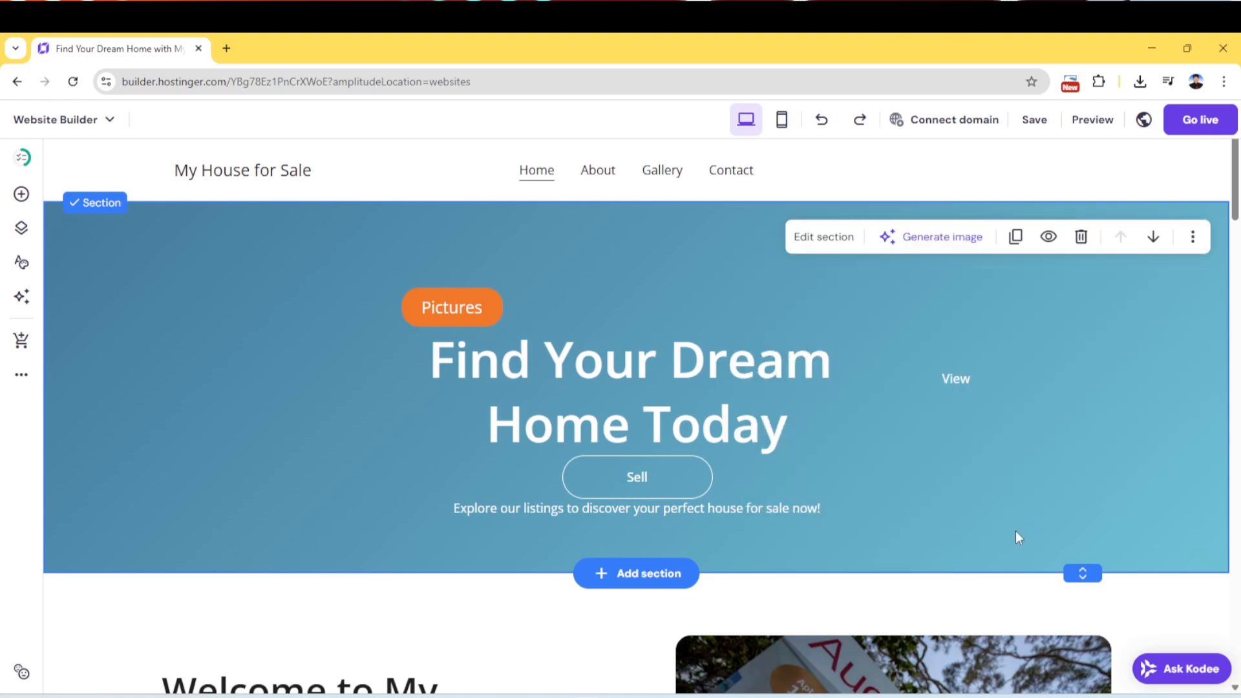
Switch the hero section's background back to the house image and set its overlay opacity to 70%
{"action": "left_click", "coordinate": [921, 239]}
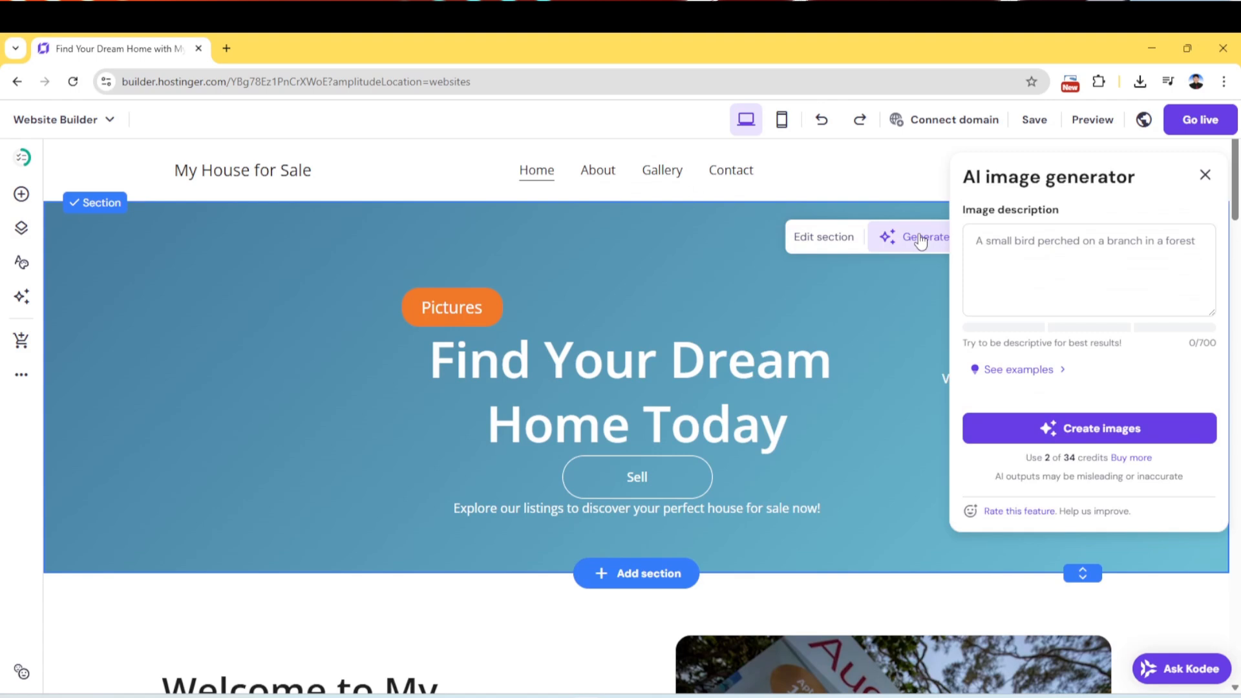
{"action": "left_click", "coordinate": [1204, 174]}
{"action": "left_click", "coordinate": [829, 241]}
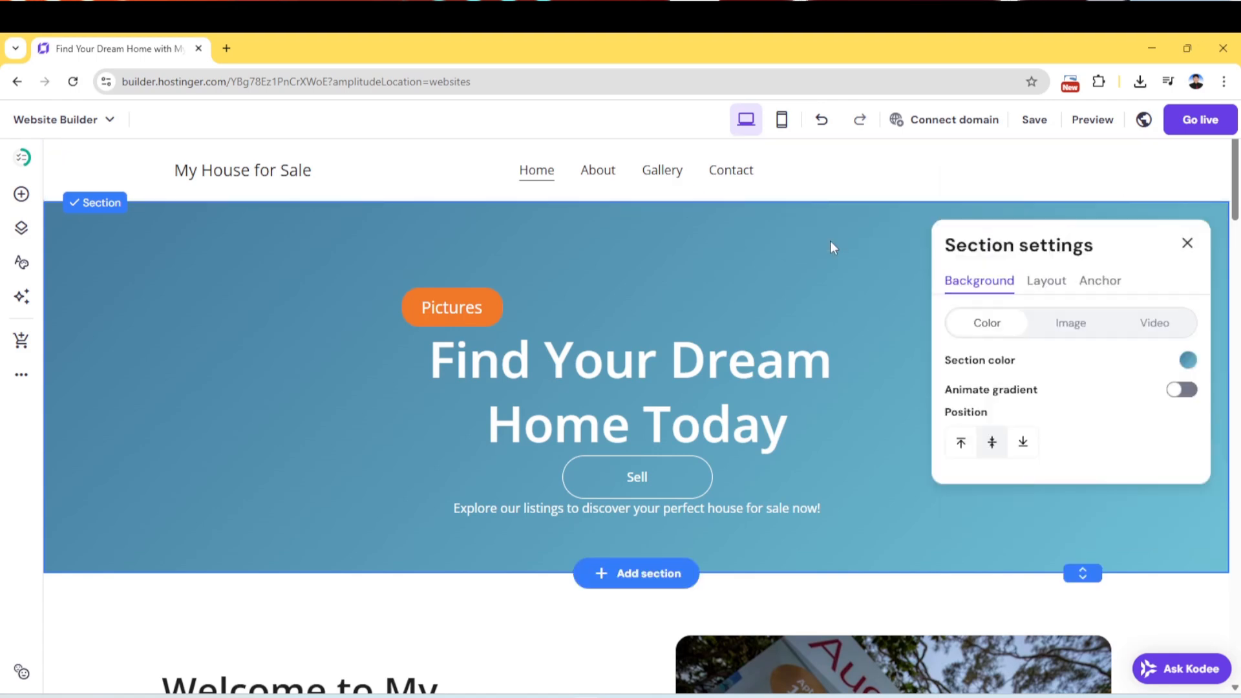
{"action": "left_click", "coordinate": [1067, 323]}
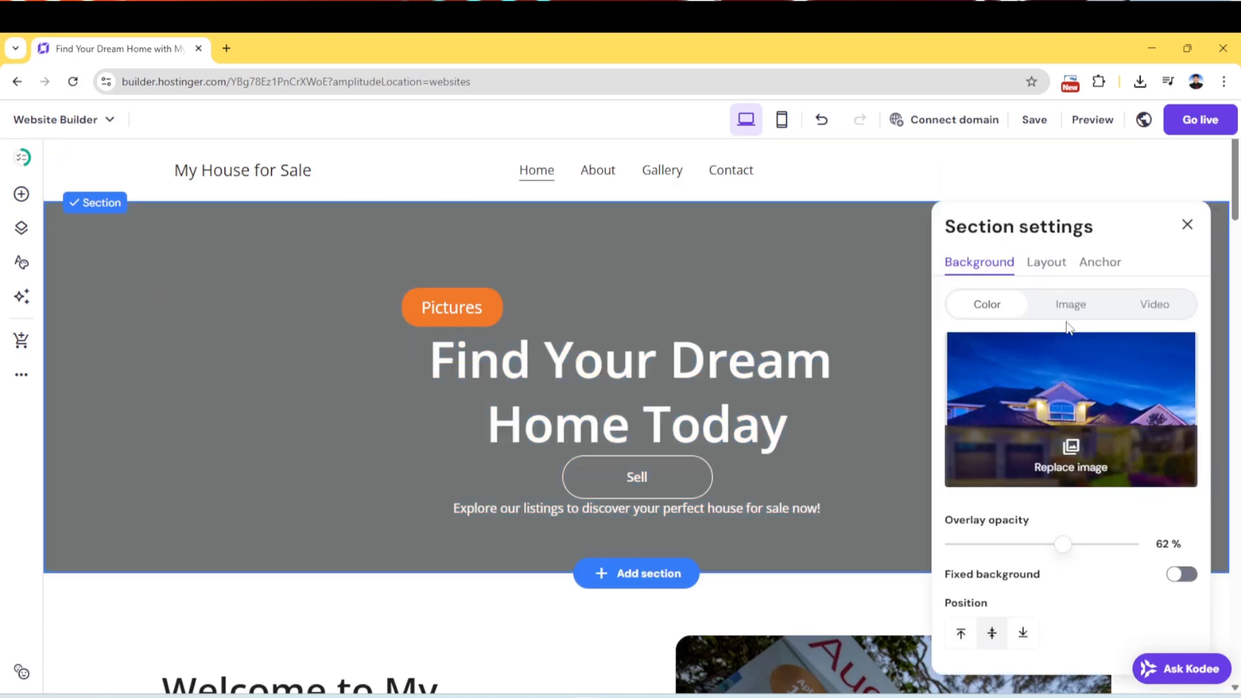
{"action": "mouse_move", "coordinate": [1061, 550]}
{"action": "left_mouse_down"}
{"action": "mouse_move", "coordinate": [1011, 546]}
{"action": "mouse_move", "coordinate": [1124, 543]}
{"action": "mouse_move", "coordinate": [1000, 543]}
{"action": "mouse_move", "coordinate": [1077, 543]}
{"action": "left_mouse_up"}
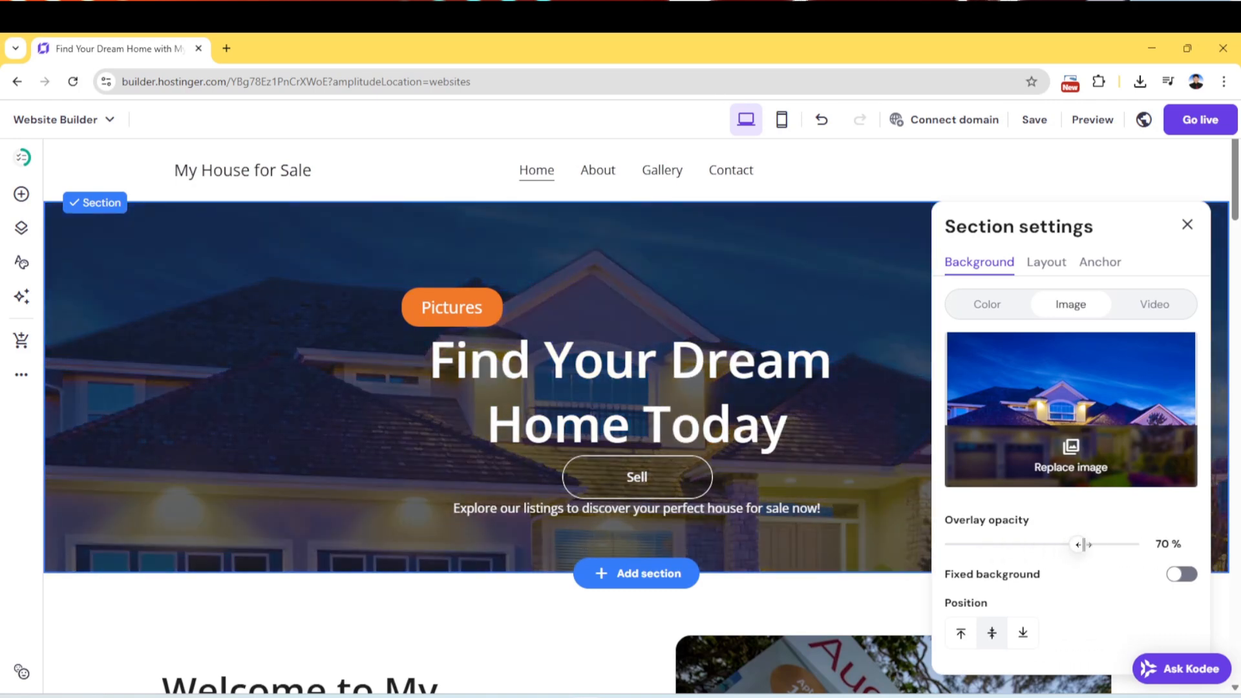
Try the fixed background option on the hero section, compare how the page scrolls, and turn the option off
{"action": "left_click", "coordinate": [1187, 574]}
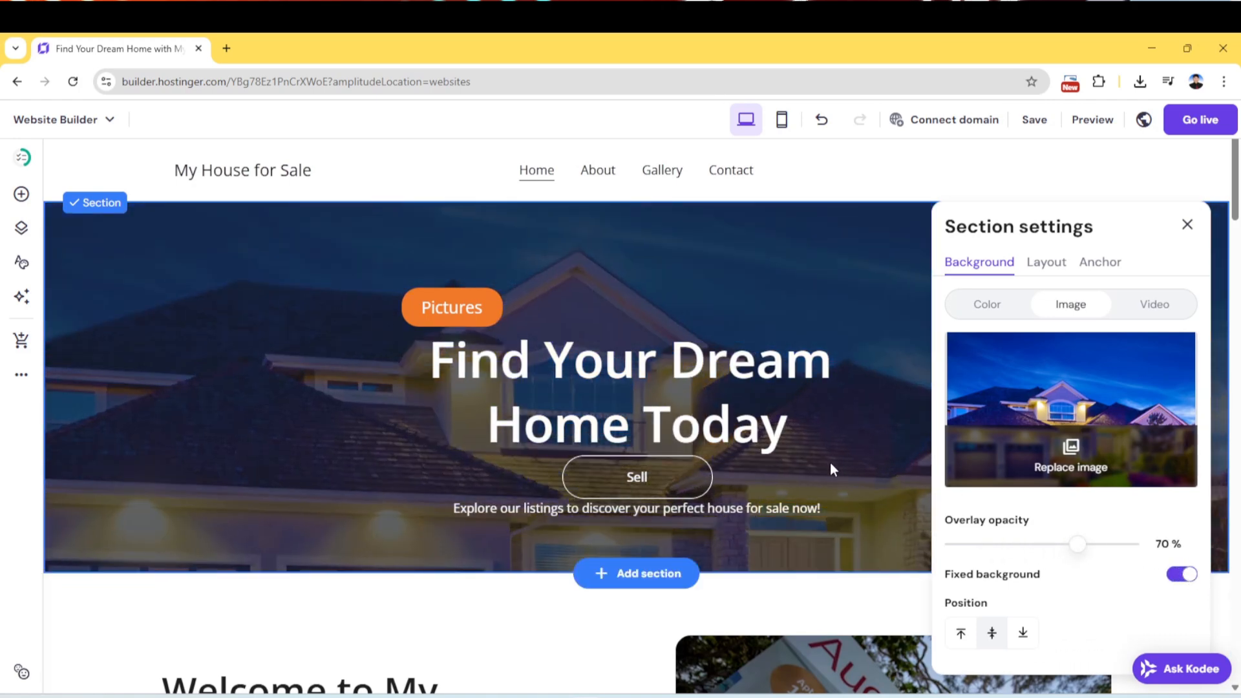
{"action": "scroll", "coordinate": [840, 478], "scroll_direction": "down", "scroll_amount": 8}
{"action": "scroll", "coordinate": [846, 491], "scroll_direction": "down", "scroll_amount": 5}
{"action": "scroll", "coordinate": [842, 490], "scroll_direction": "up", "scroll_amount": 12}
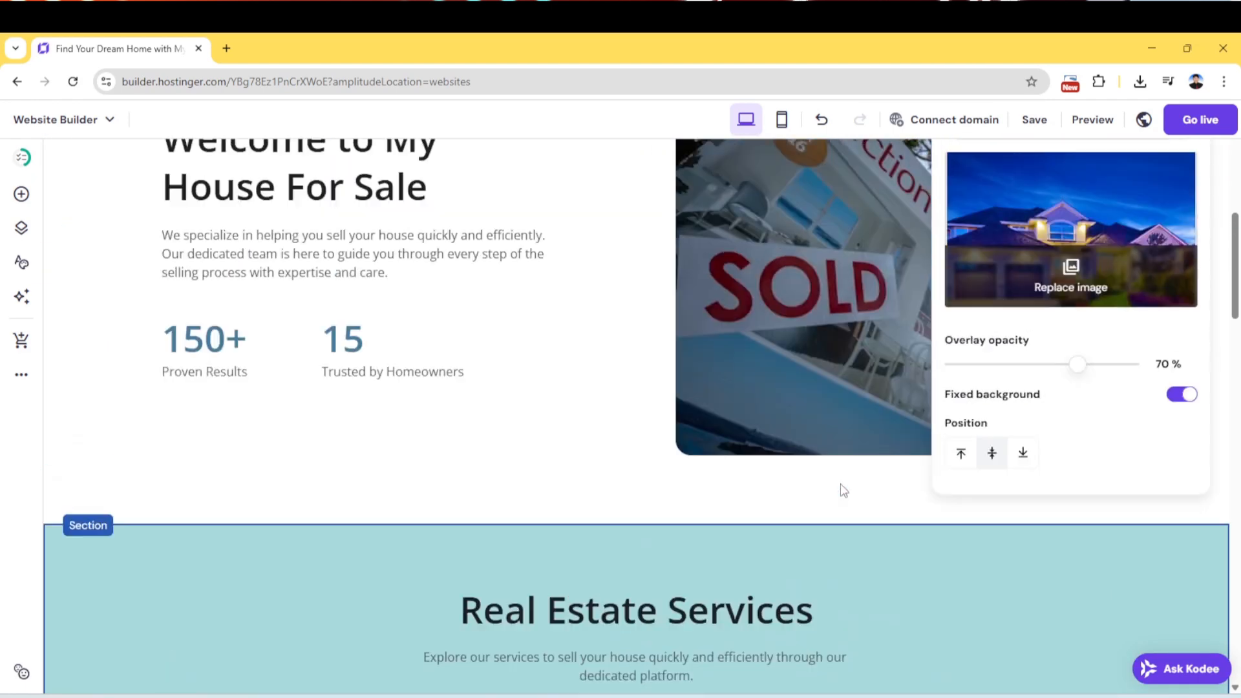
{"action": "scroll", "coordinate": [840, 485], "scroll_direction": "down", "scroll_amount": 1}
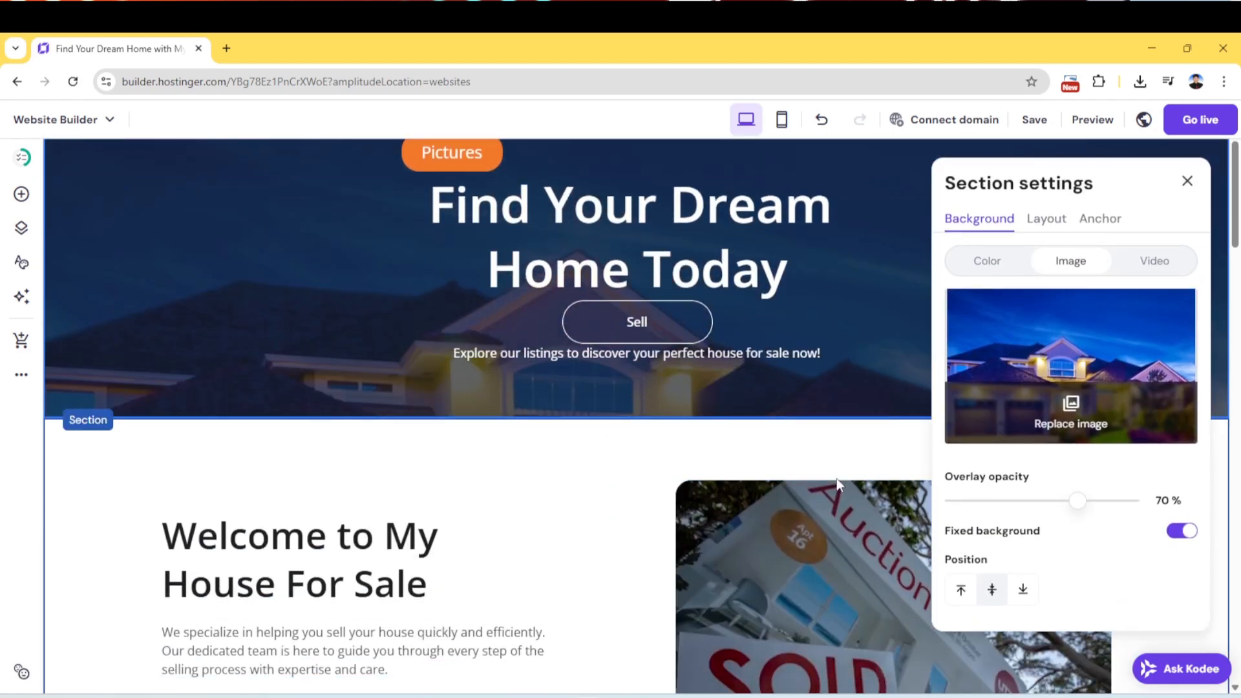
{"action": "scroll", "coordinate": [836, 478], "scroll_direction": "down", "scroll_amount": 1}
{"action": "scroll", "coordinate": [833, 475], "scroll_direction": "up", "scroll_amount": 4}
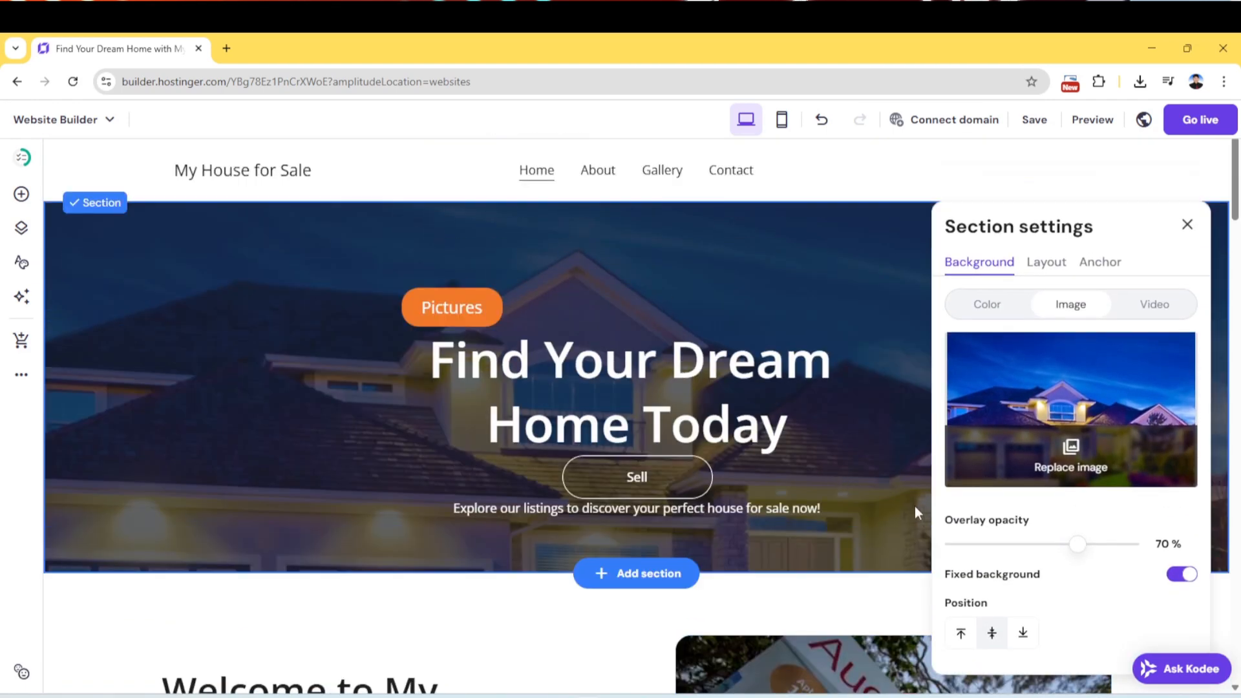
{"action": "left_click", "coordinate": [1180, 574]}
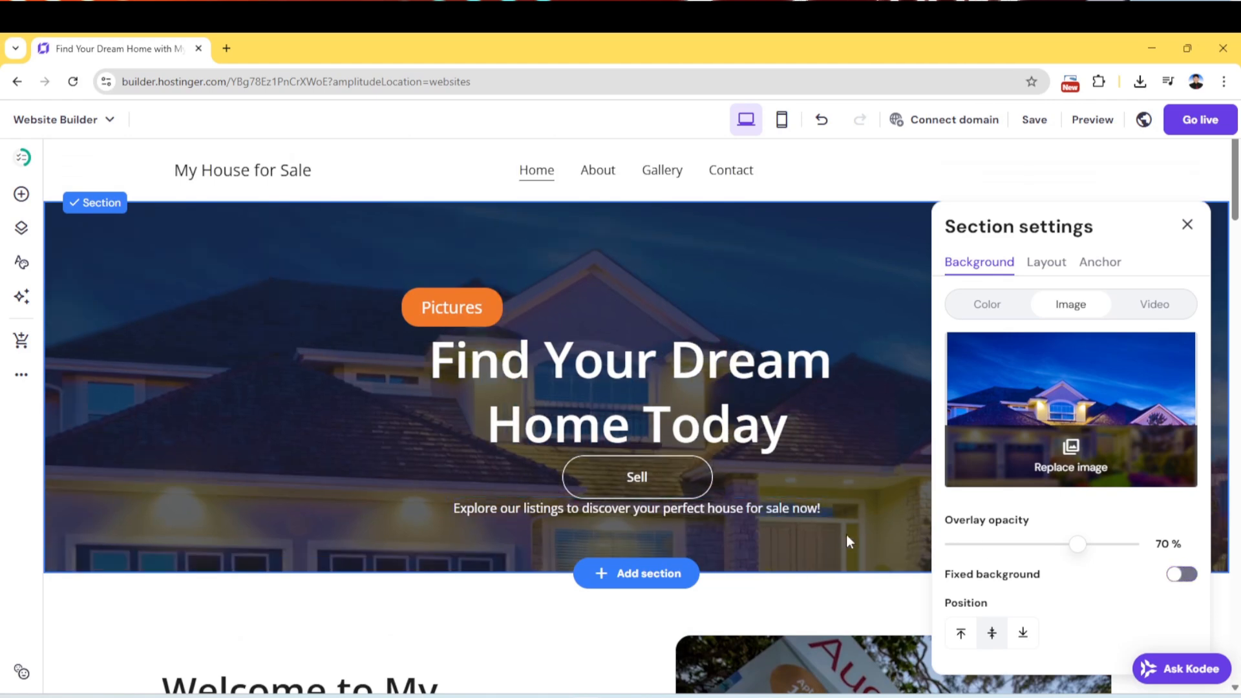
{"action": "scroll", "coordinate": [871, 537], "scroll_direction": "down", "scroll_amount": 3}
{"action": "scroll", "coordinate": [833, 516], "scroll_direction": "down", "scroll_amount": 4}
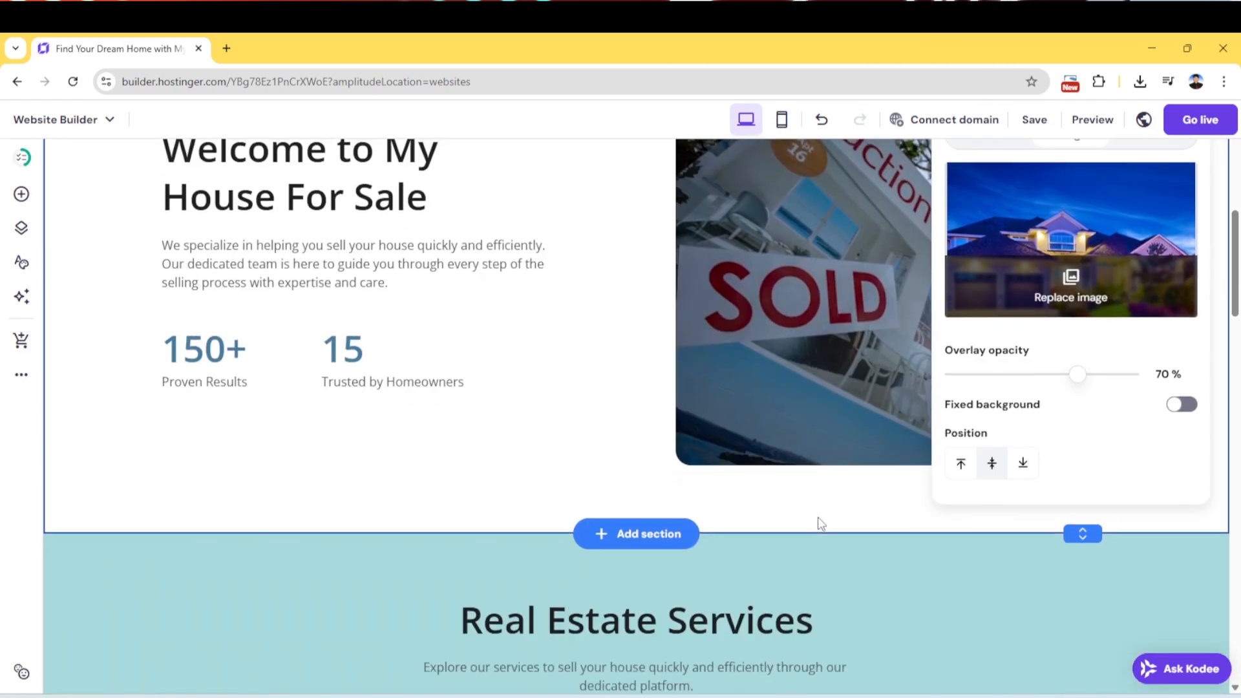
{"action": "scroll", "coordinate": [817, 521], "scroll_direction": "up", "scroll_amount": 7}
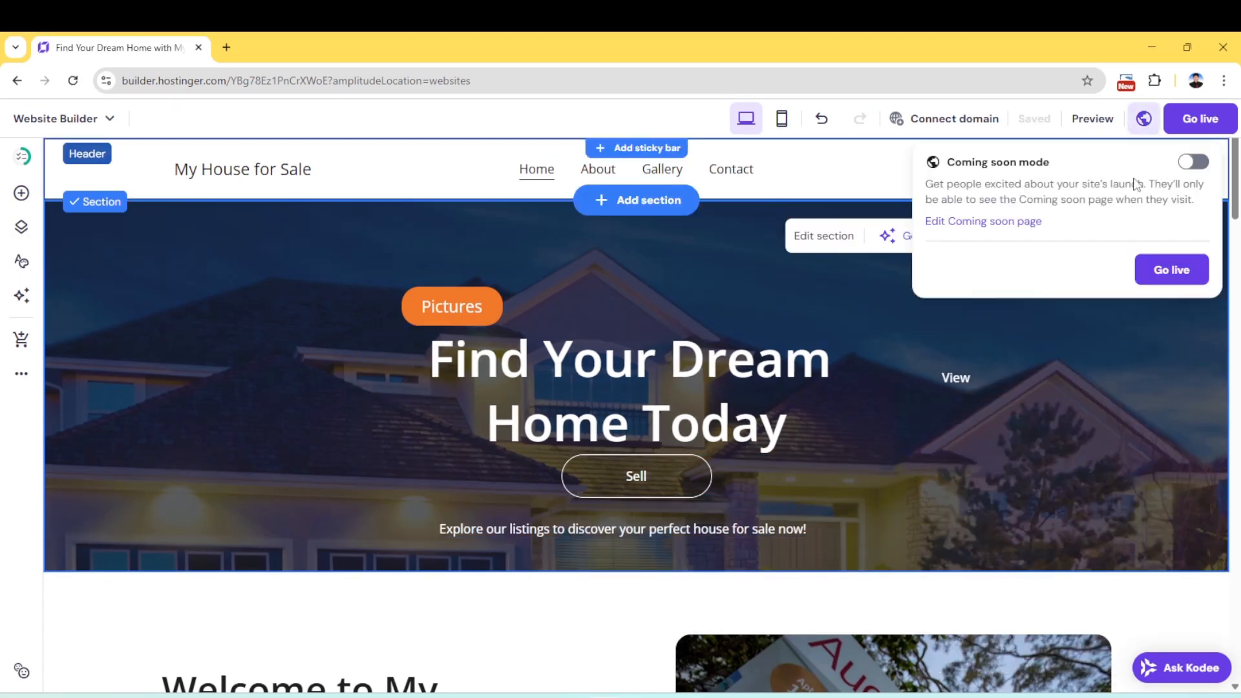
Change the hero section's background to the default video
{"action": "left_click", "coordinate": [817, 234]}
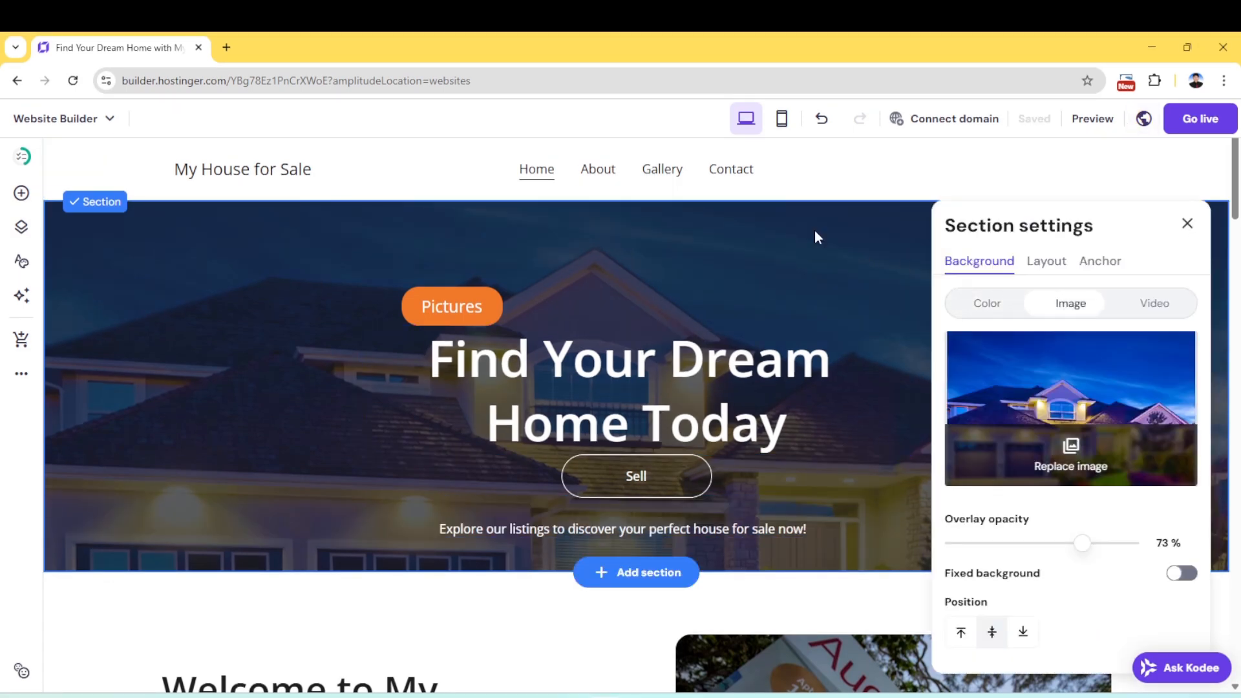
{"action": "left_click", "coordinate": [1163, 312]}
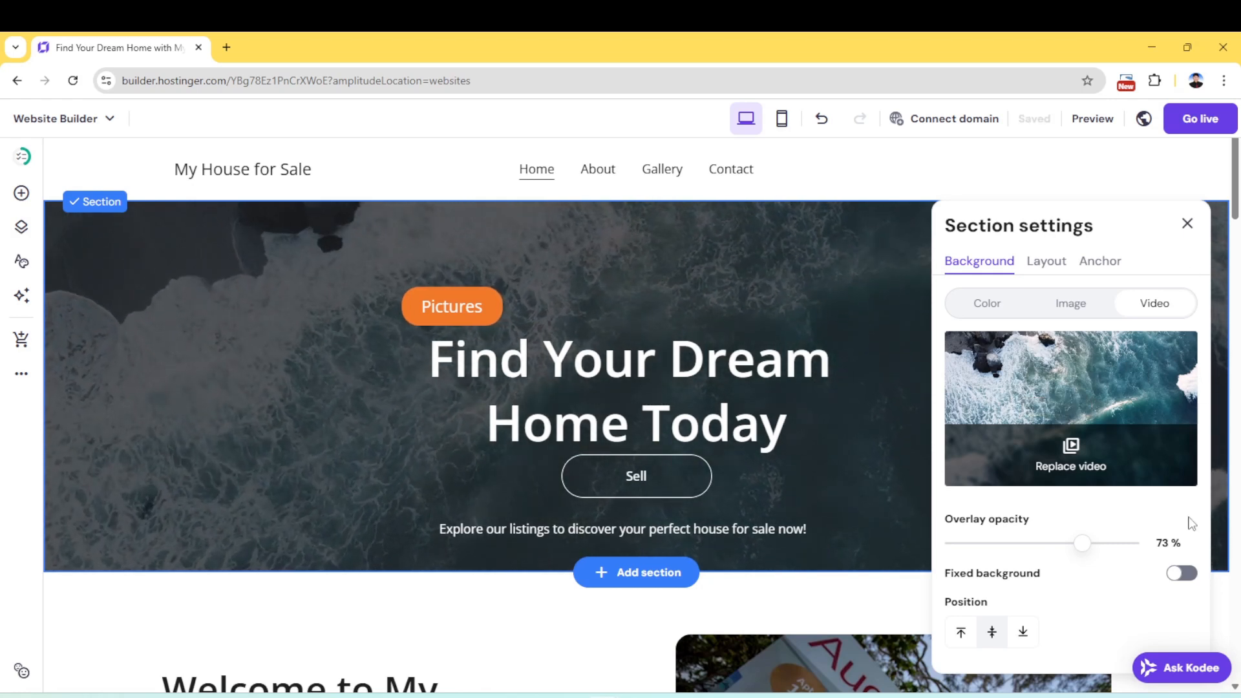
Check the hero section's video background while moving through the page, and preview the snowy mountain video in the video library
{"action": "scroll", "coordinate": [1187, 517], "scroll_direction": "down", "scroll_amount": 2}
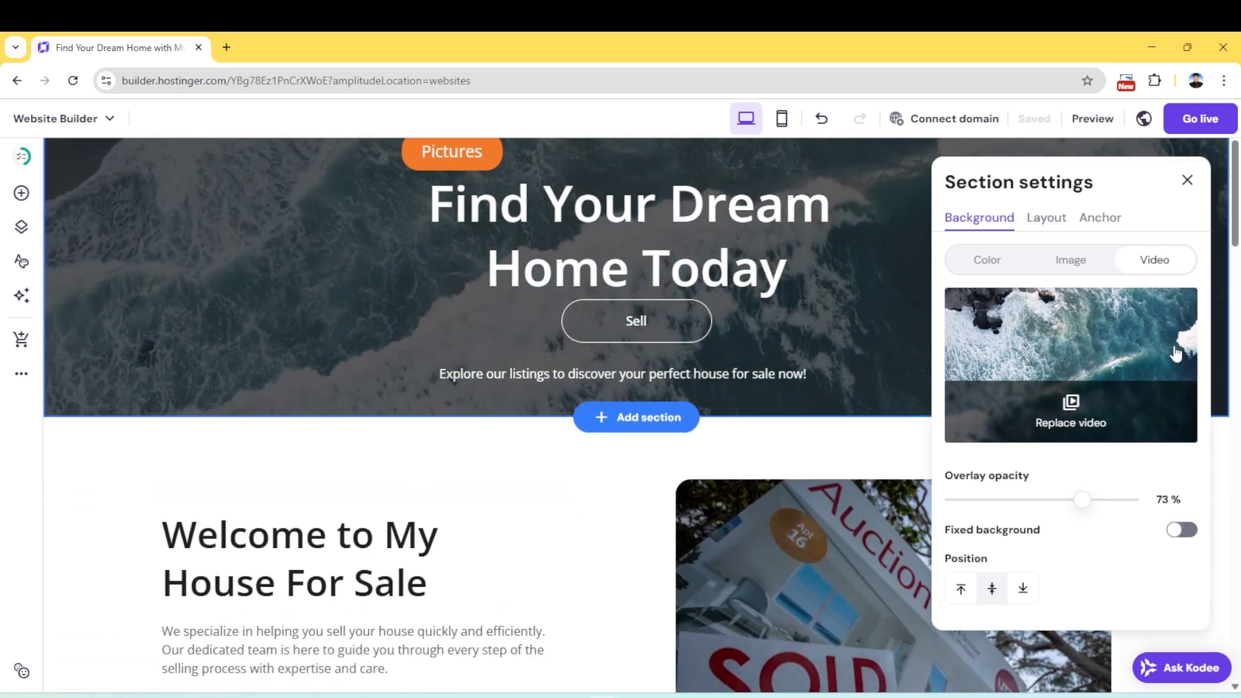
{"action": "scroll", "coordinate": [1198, 510], "scroll_direction": "down", "scroll_amount": 2}
{"action": "scroll", "coordinate": [1196, 509], "scroll_direction": "up", "scroll_amount": 2}
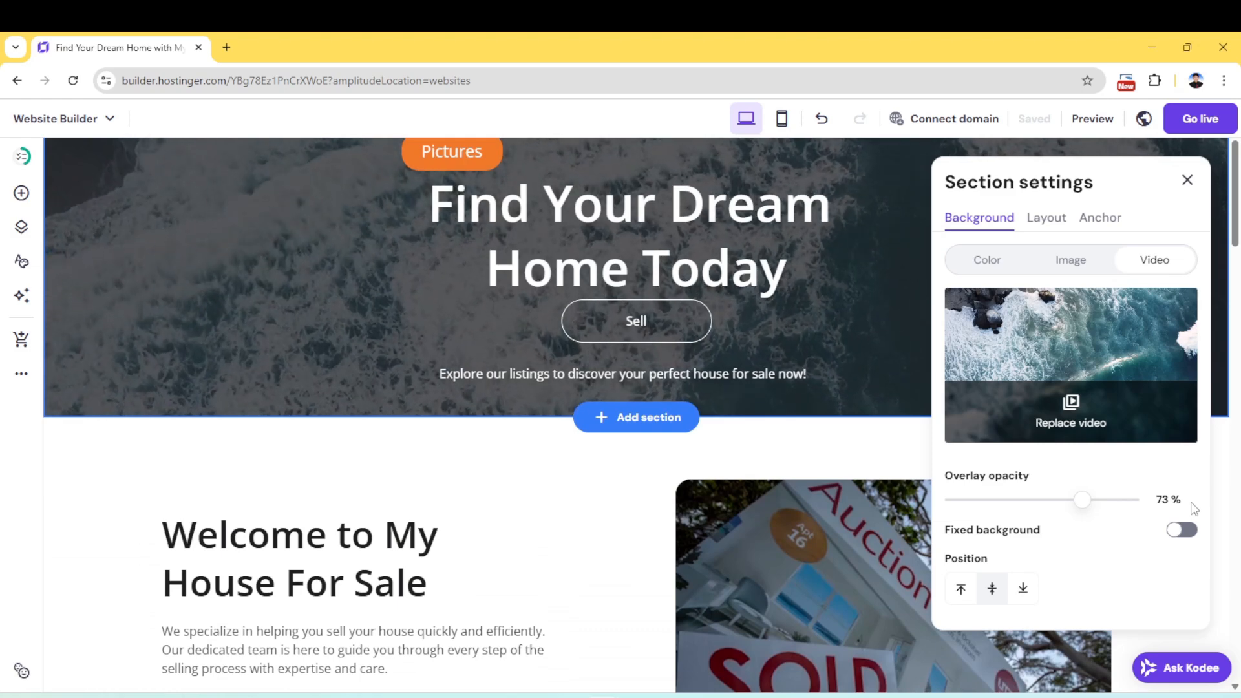
{"action": "scroll", "coordinate": [1193, 509], "scroll_direction": "up", "scroll_amount": 2}
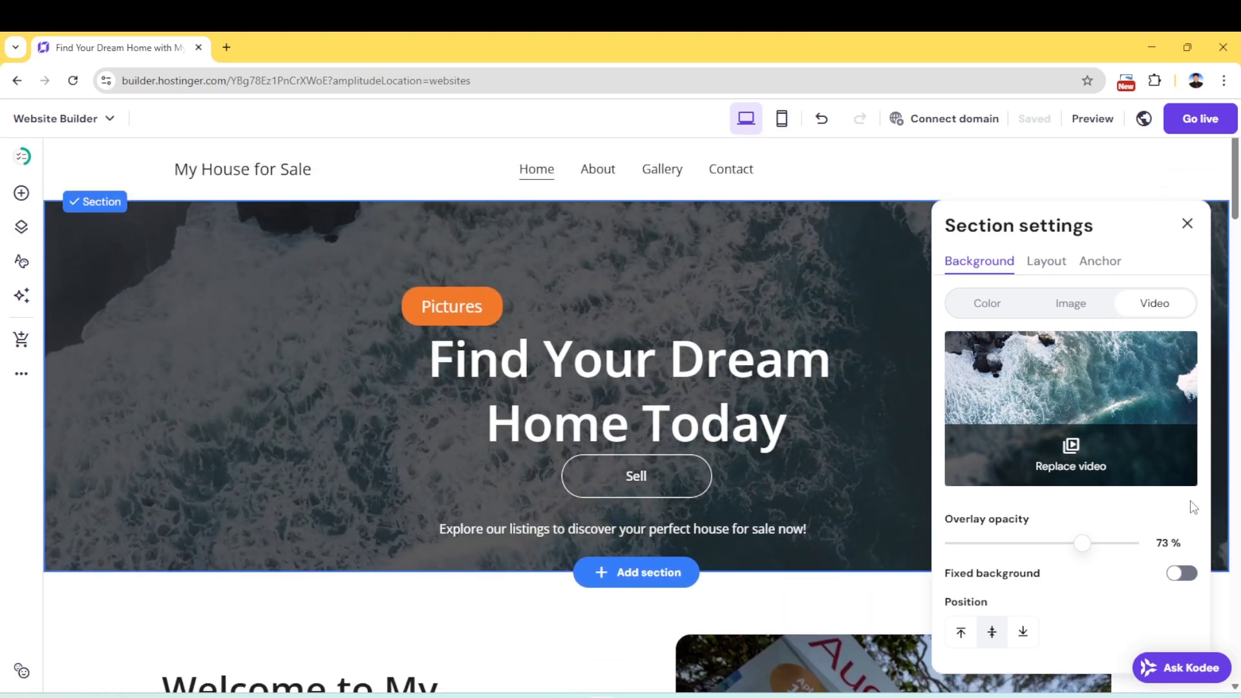
{"action": "left_click", "coordinate": [1069, 448]}
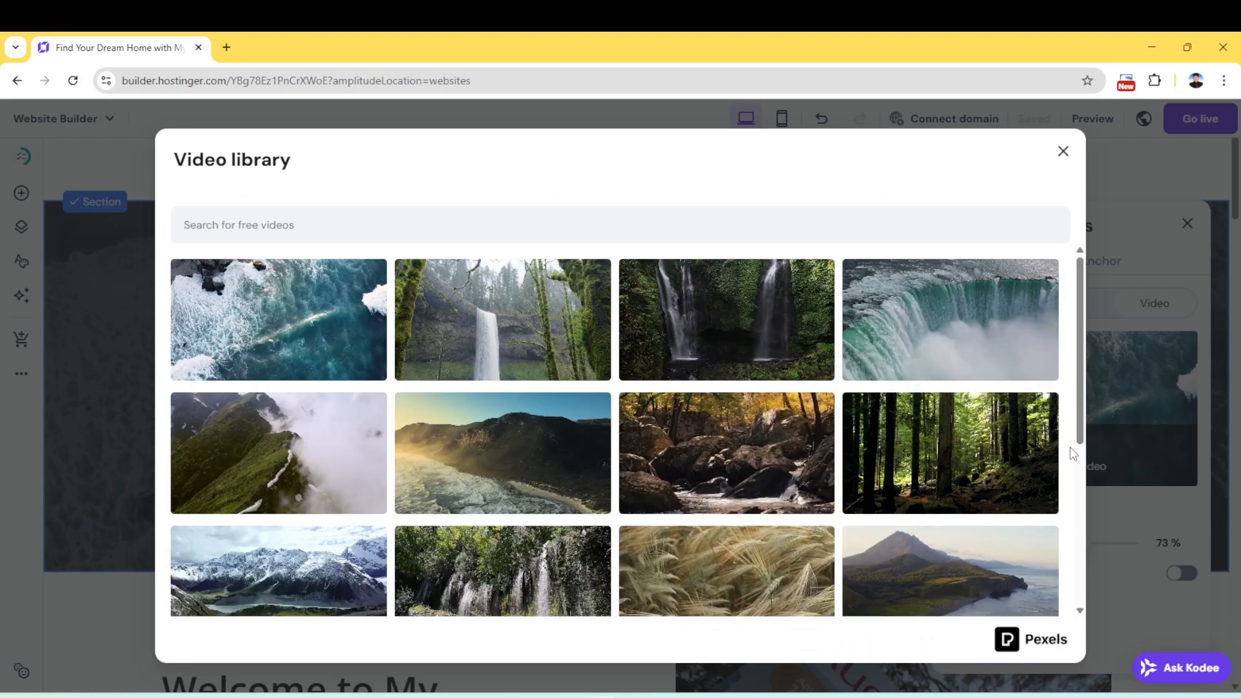
{"action": "scroll", "coordinate": [949, 436], "scroll_direction": "down", "scroll_amount": 3}
{"action": "scroll", "coordinate": [654, 492], "scroll_direction": "down", "scroll_amount": 2}
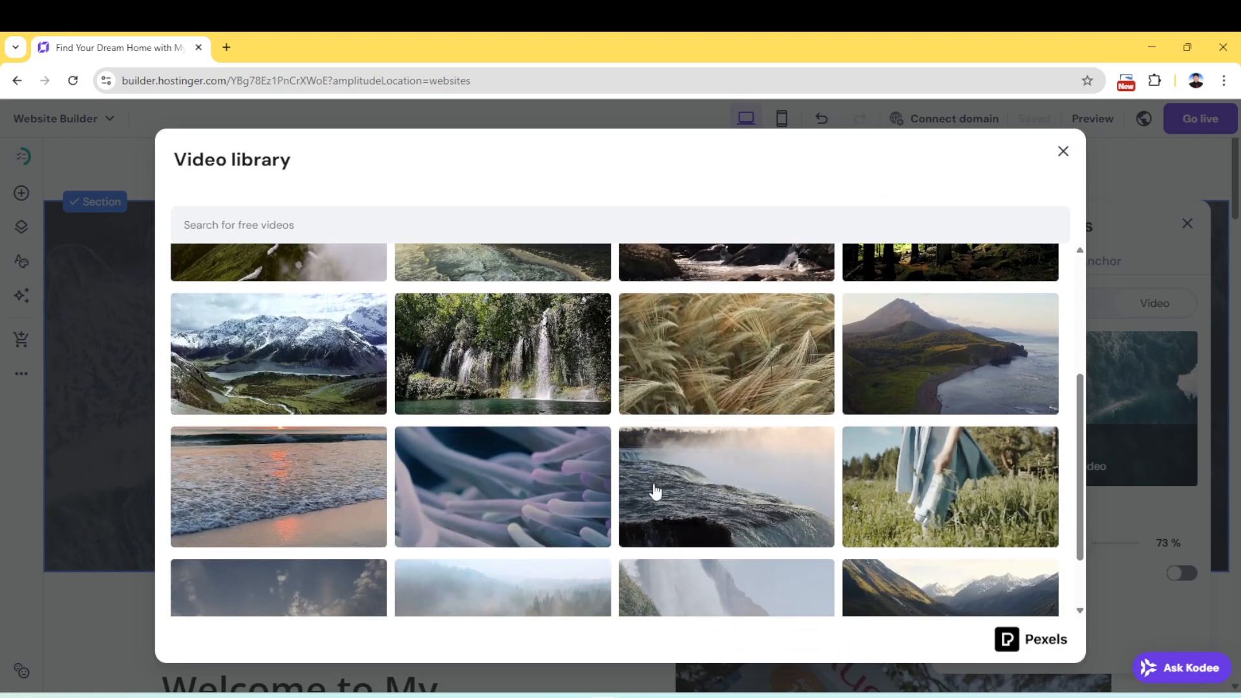
{"action": "left_click", "coordinate": [264, 378]}
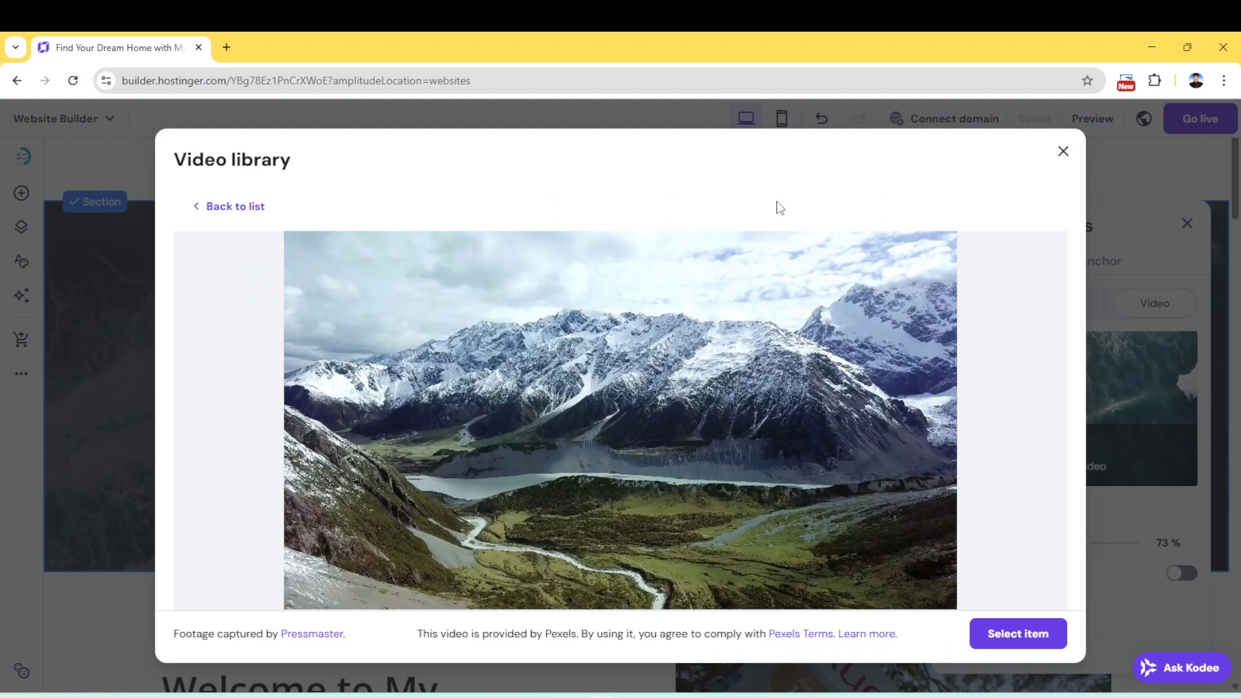
{"action": "left_click", "coordinate": [1062, 152]}
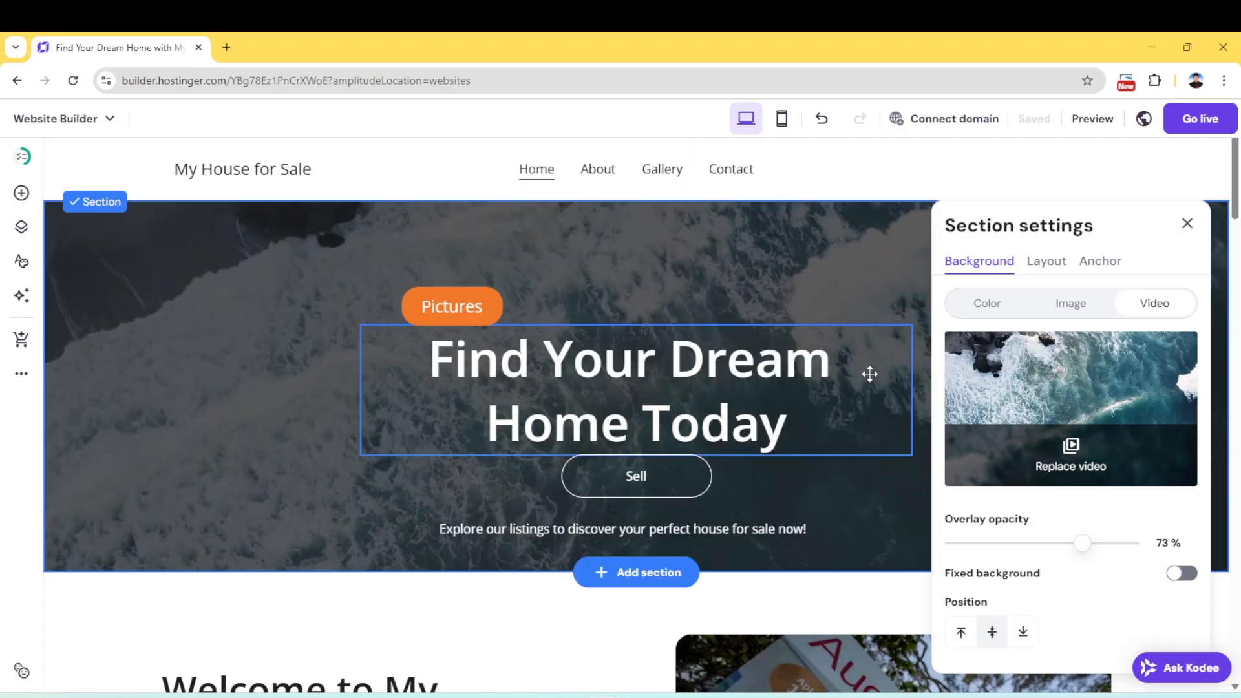
Select the aerial ocean waves video for the hero section, and switch its background back to the house image
{"action": "left_click", "coordinate": [1072, 452]}
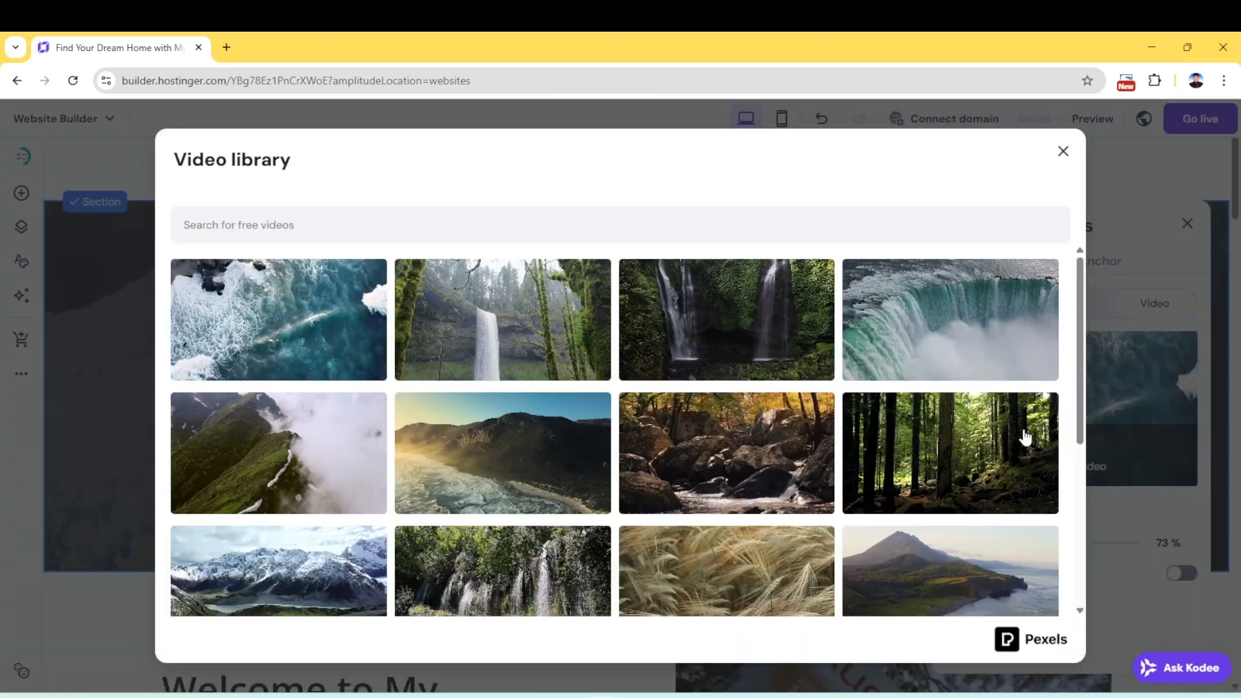
{"action": "scroll", "coordinate": [1023, 435], "scroll_direction": "down", "scroll_amount": 2}
{"action": "scroll", "coordinate": [1026, 438], "scroll_direction": "up", "scroll_amount": 2}
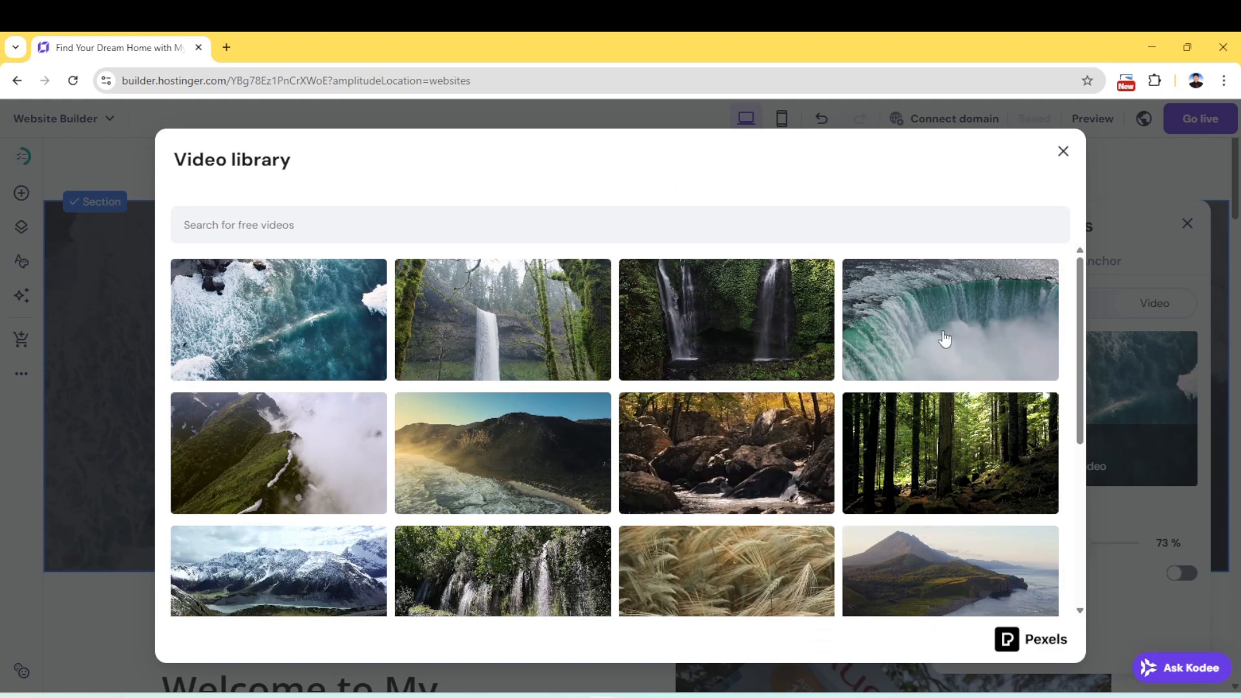
{"action": "left_click", "coordinate": [321, 349]}
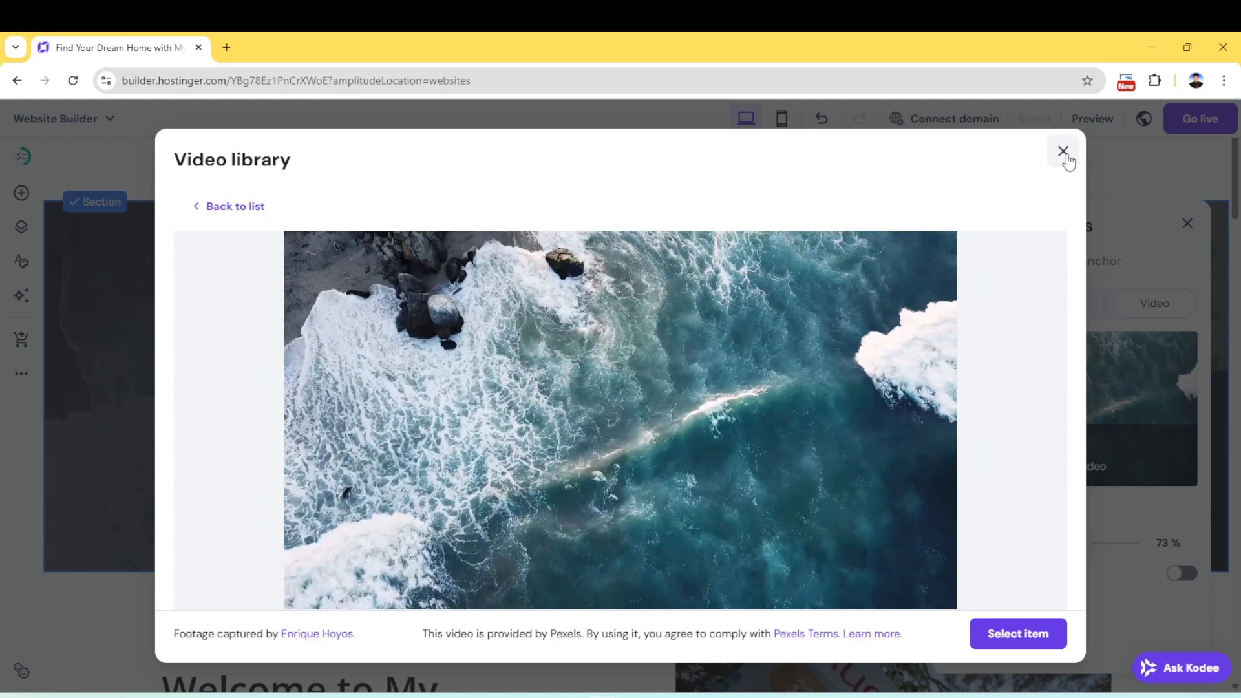
{"action": "left_click", "coordinate": [1018, 636]}
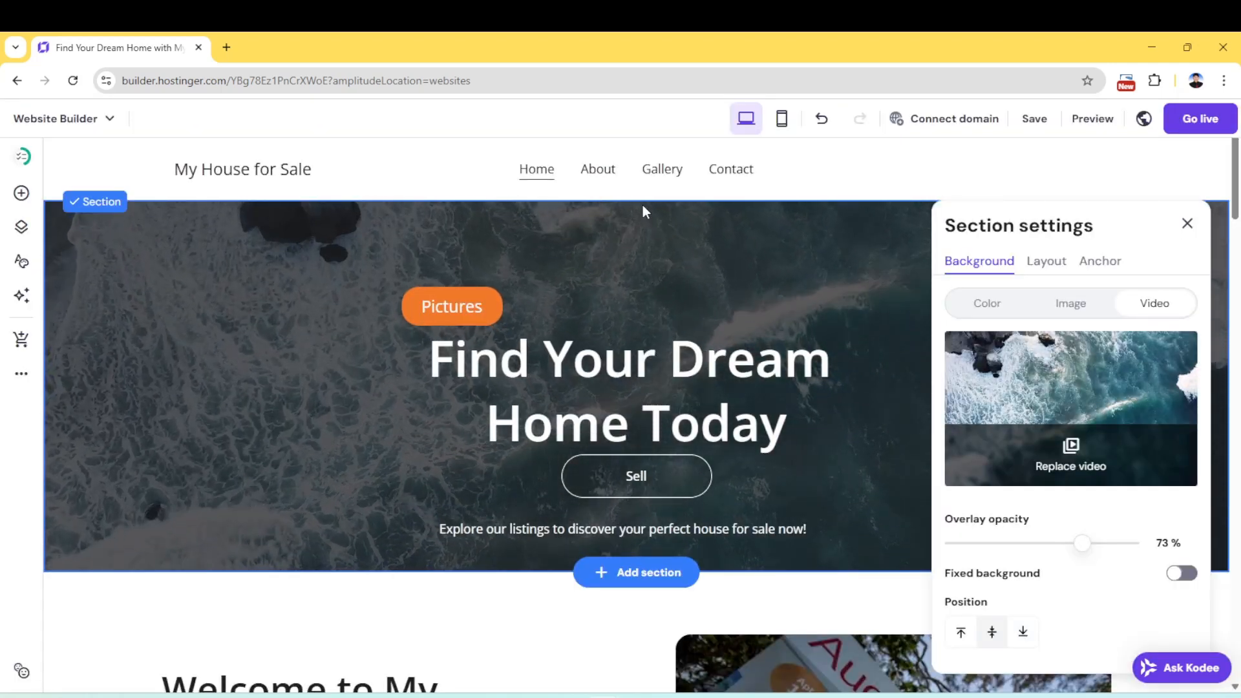
{"action": "left_click", "coordinate": [1063, 307]}
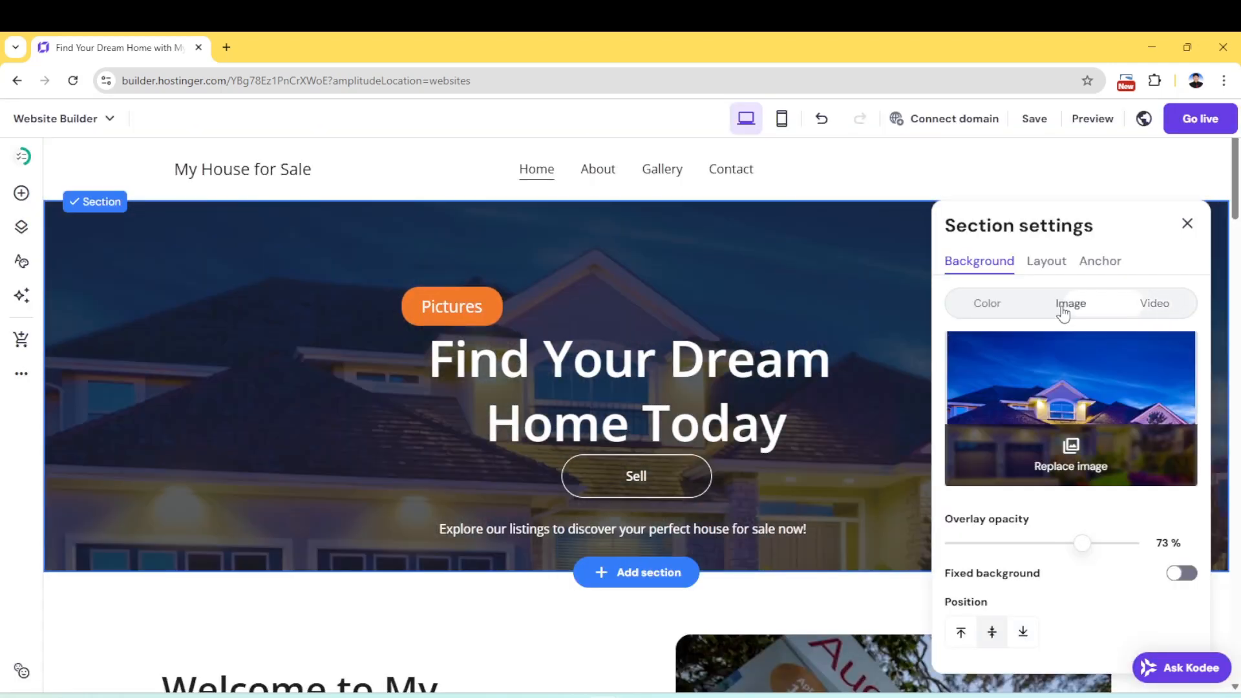
Review the hero section's layout settings, and move the heading slightly left and the Pictures button above its centre
{"action": "left_click", "coordinate": [1050, 261]}
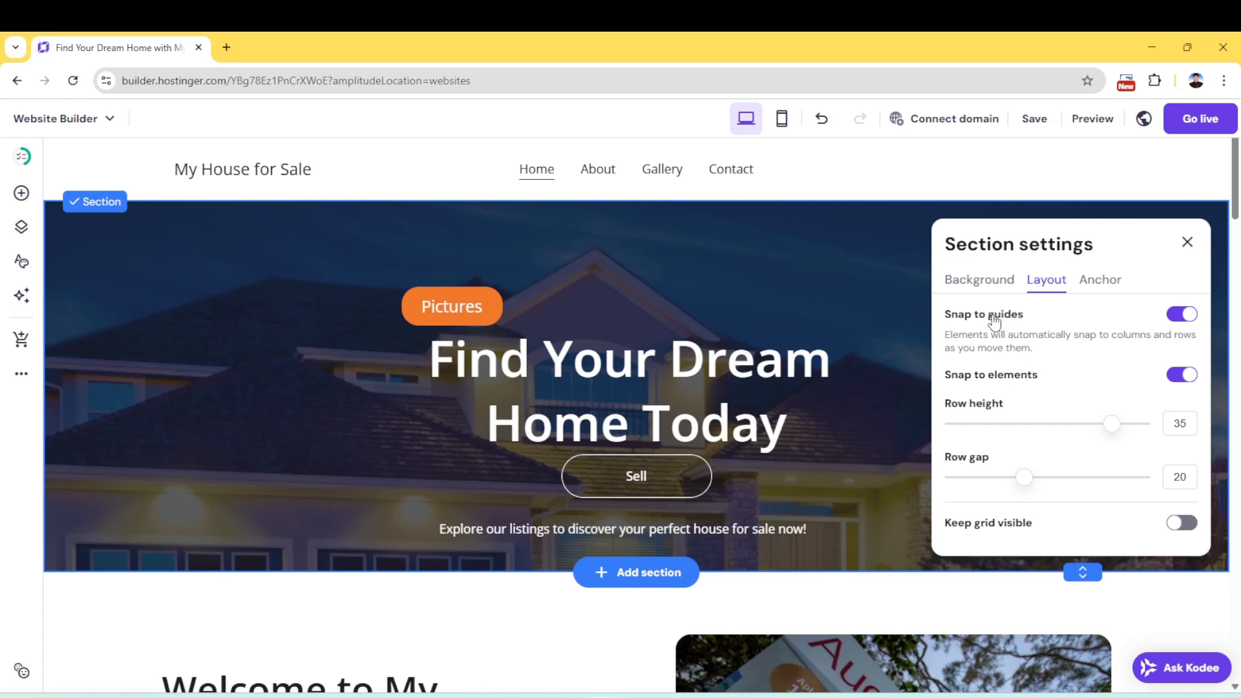
{"action": "mouse_move", "coordinate": [703, 410]}
{"action": "left_mouse_down"}
{"action": "mouse_move", "coordinate": [631, 409]}
{"action": "mouse_move", "coordinate": [730, 412]}
{"action": "mouse_move", "coordinate": [673, 412]}
{"action": "mouse_move", "coordinate": [694, 411]}
{"action": "left_mouse_up"}
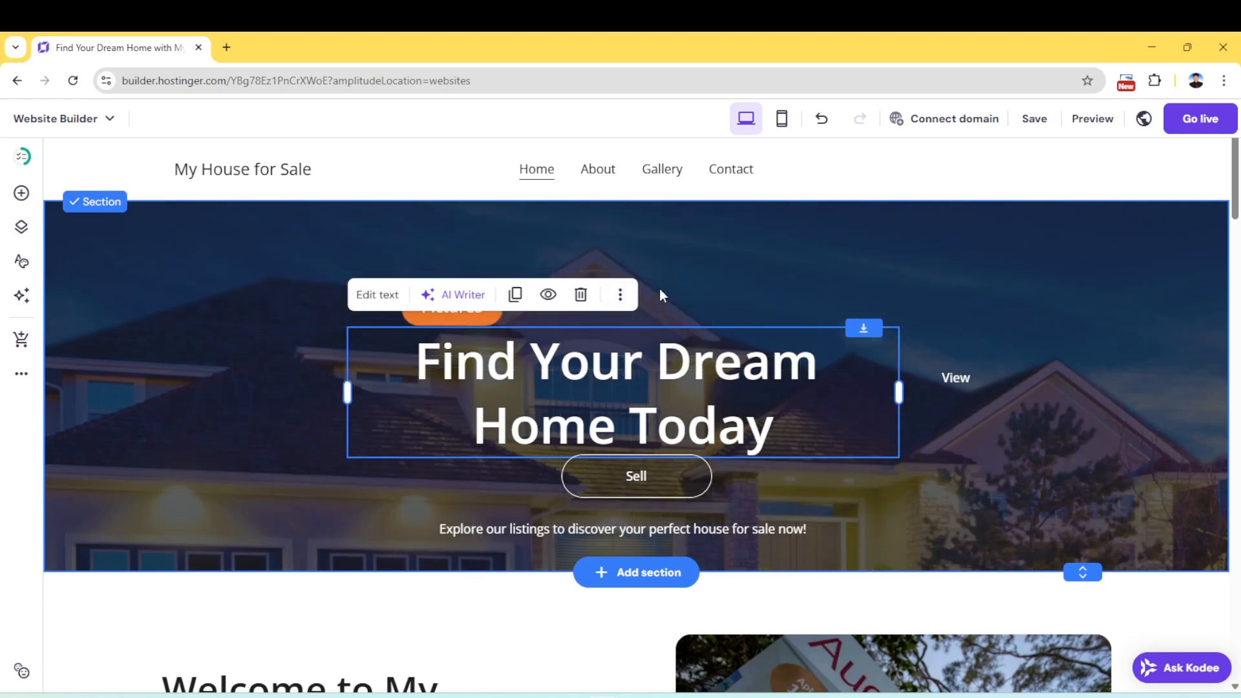
{"action": "left_click", "coordinate": [686, 285]}
{"action": "left_click_drag", "start_coordinate": [474, 308], "coordinate": [626, 298]}
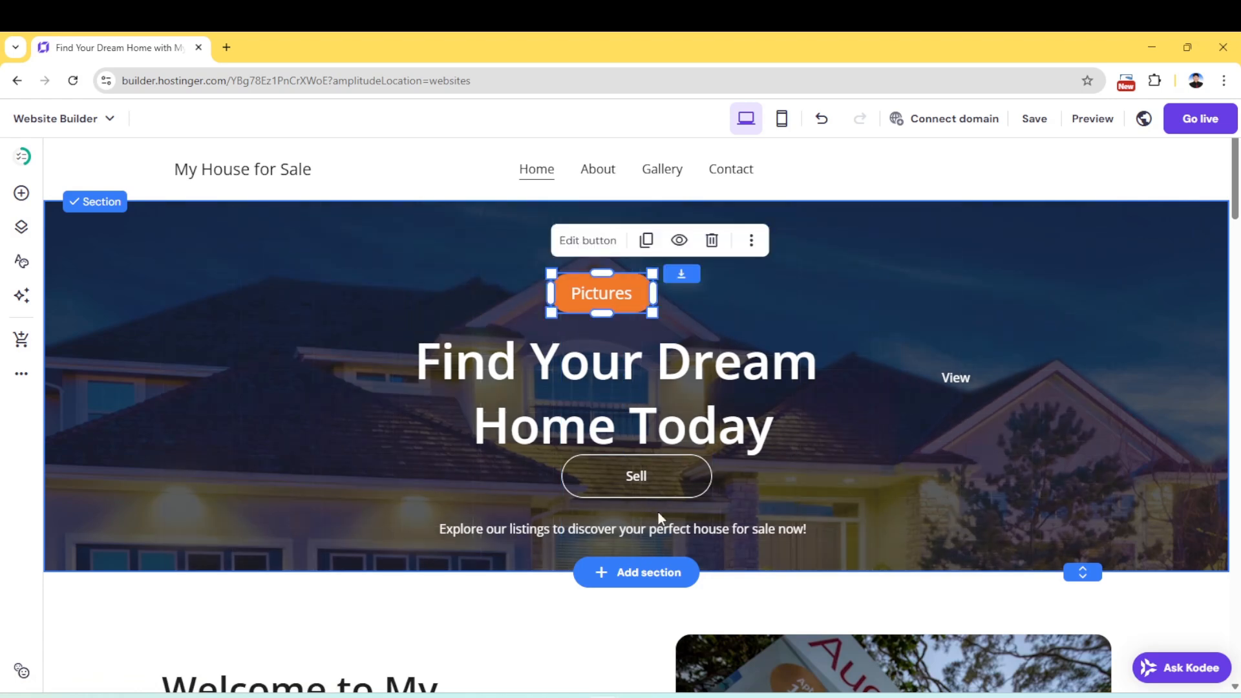
{"action": "left_click", "coordinate": [655, 497]}
{"action": "mouse_move", "coordinate": [656, 498]}
{"action": "left_mouse_down"}
{"action": "mouse_move", "coordinate": [608, 490]}
{"action": "mouse_move", "coordinate": [656, 488]}
{"action": "left_mouse_up"}
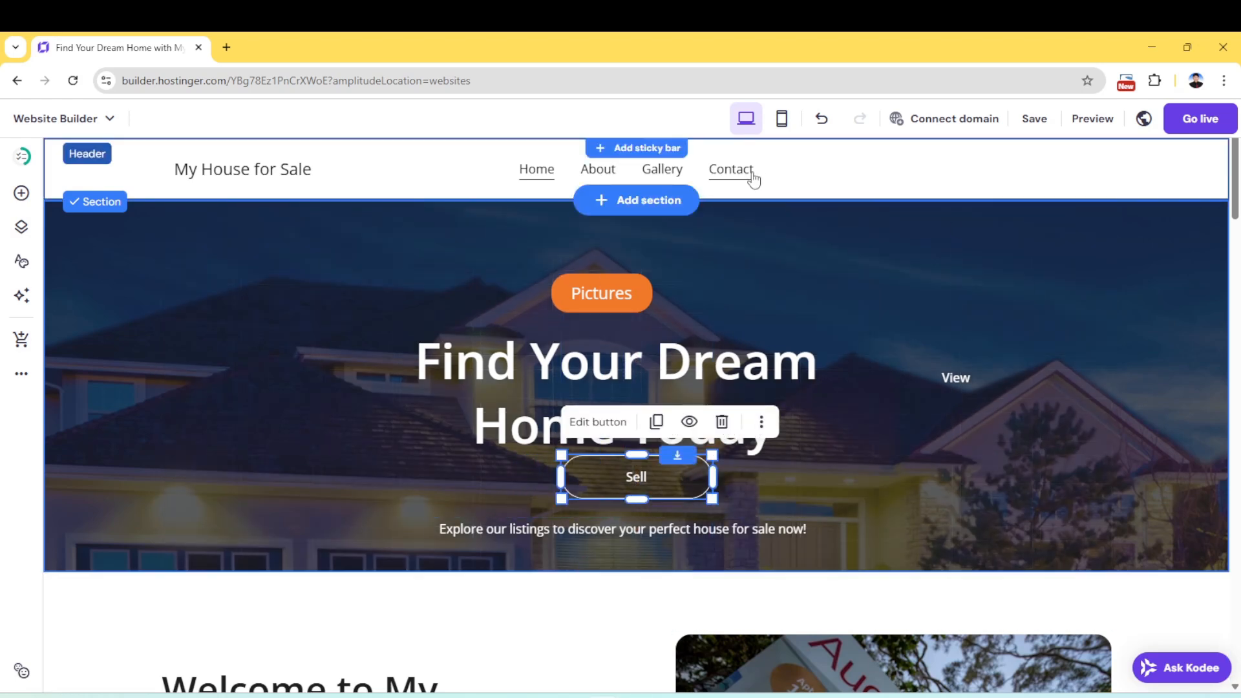
Open the hero section's settings and view its anchor name
{"action": "left_click", "coordinate": [847, 251]}
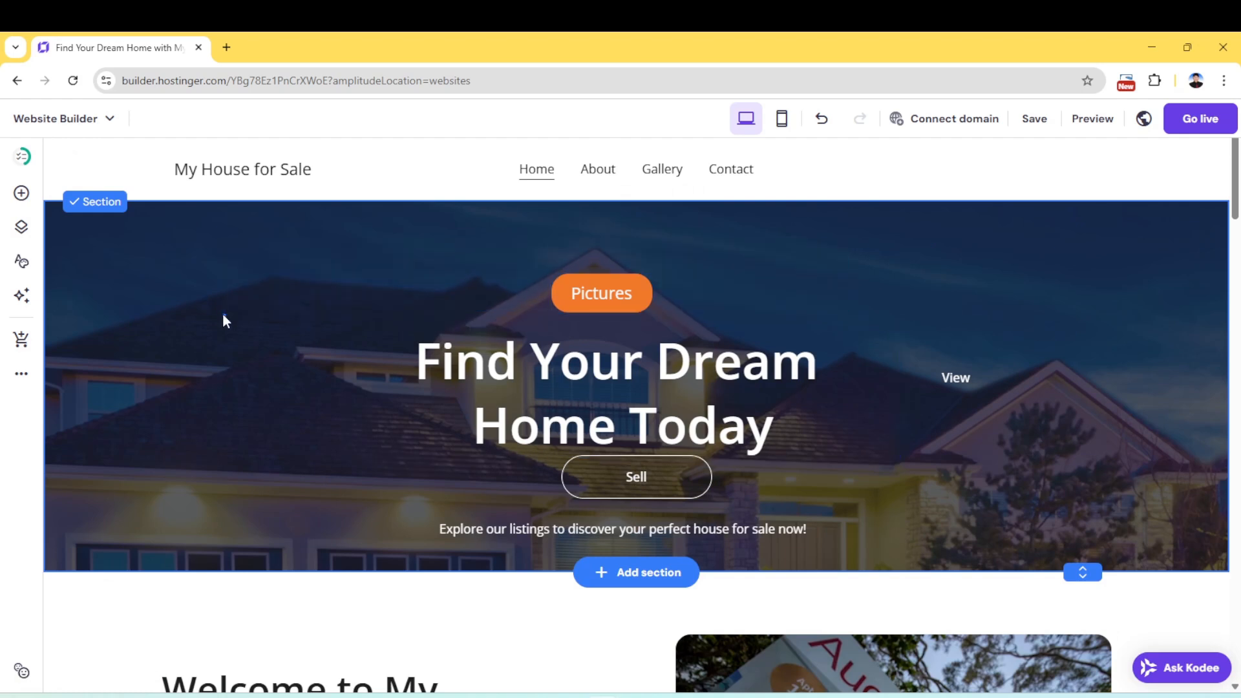
{"action": "left_click", "coordinate": [833, 235]}
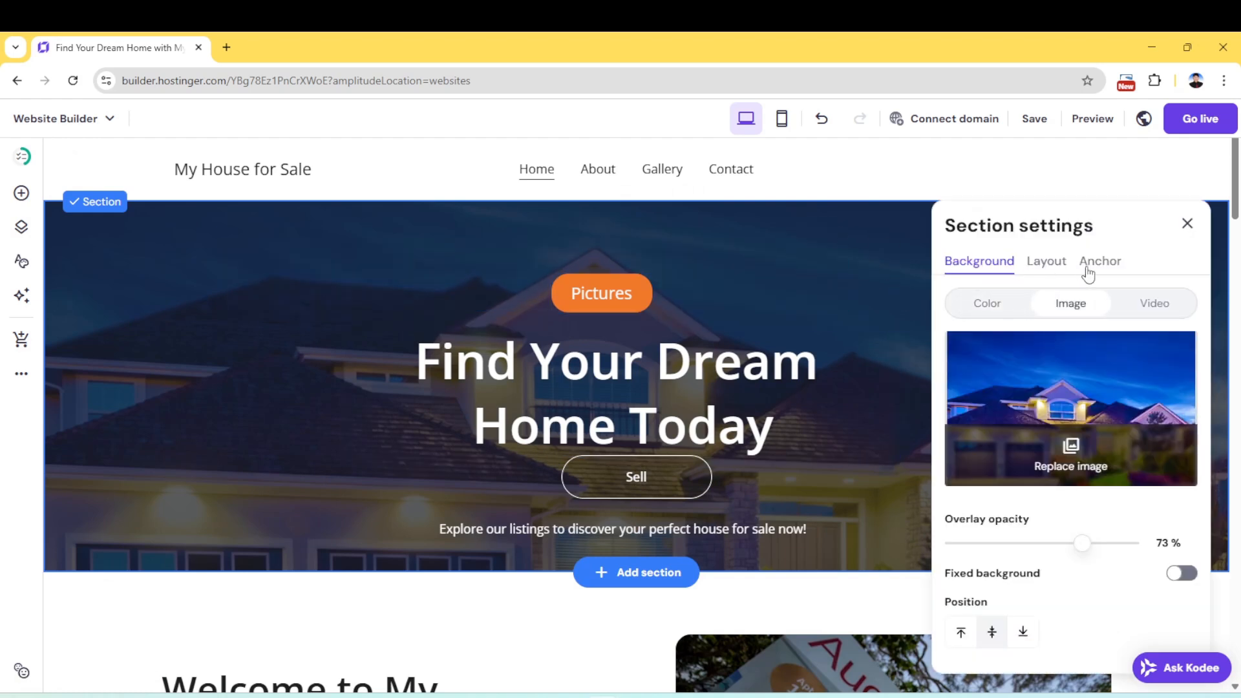
{"action": "left_click", "coordinate": [1100, 275]}
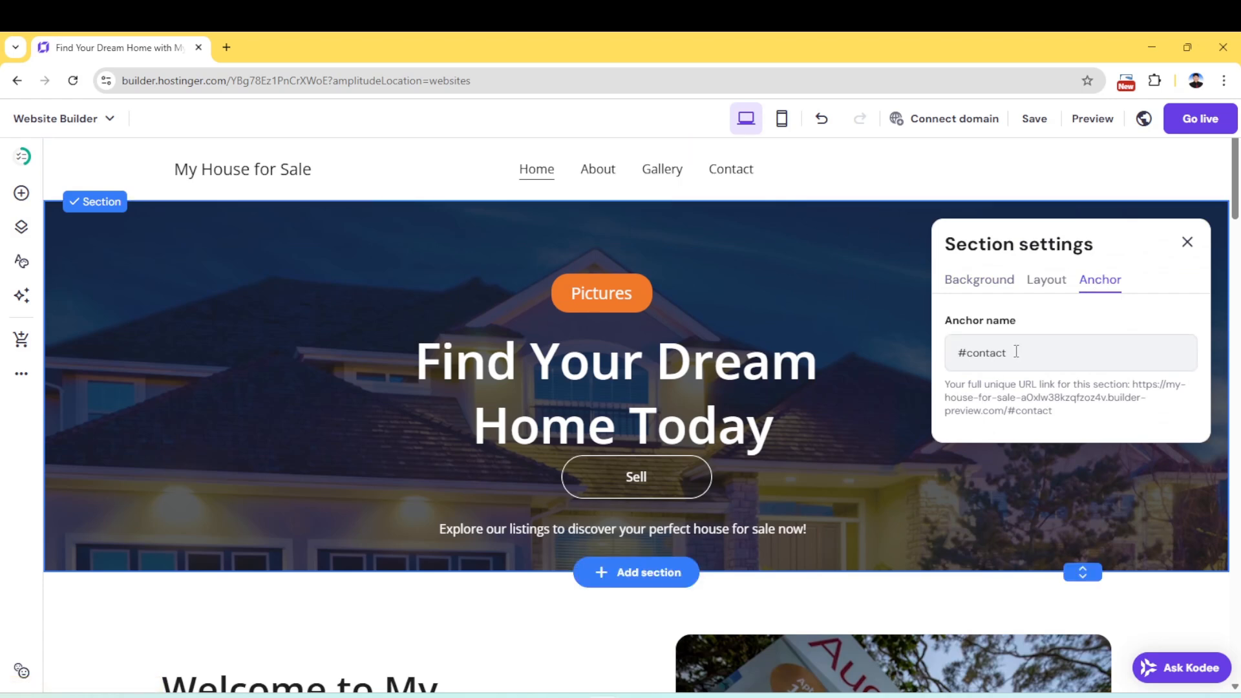
Go to the Contact page, view the anchor name setting of its Contact Us section, and undo the last change
{"action": "left_click", "coordinate": [731, 170]}
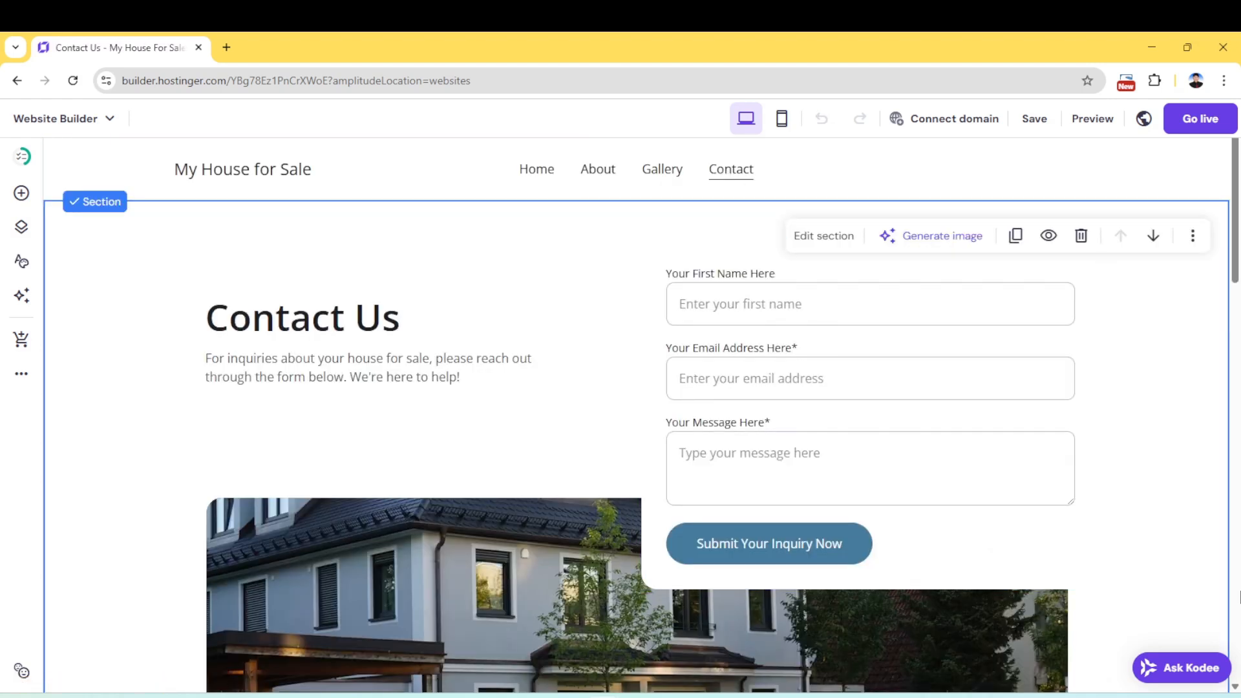
{"action": "left_click", "coordinate": [808, 246]}
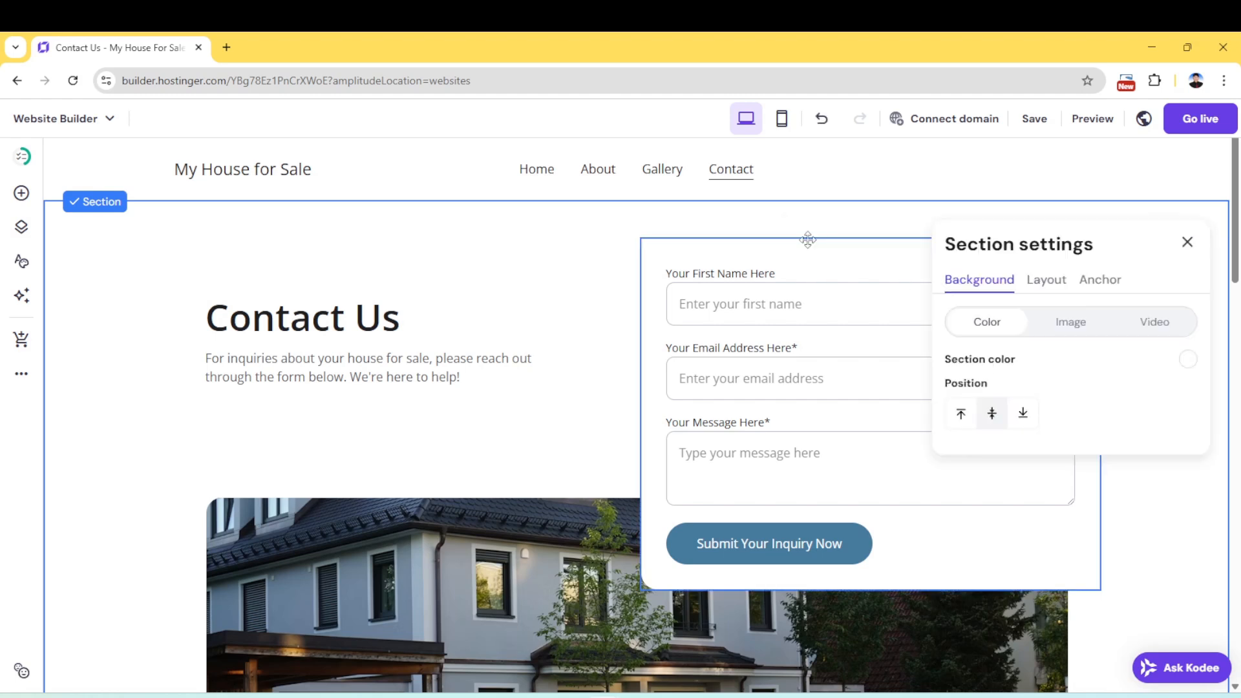
{"action": "left_click", "coordinate": [1082, 284]}
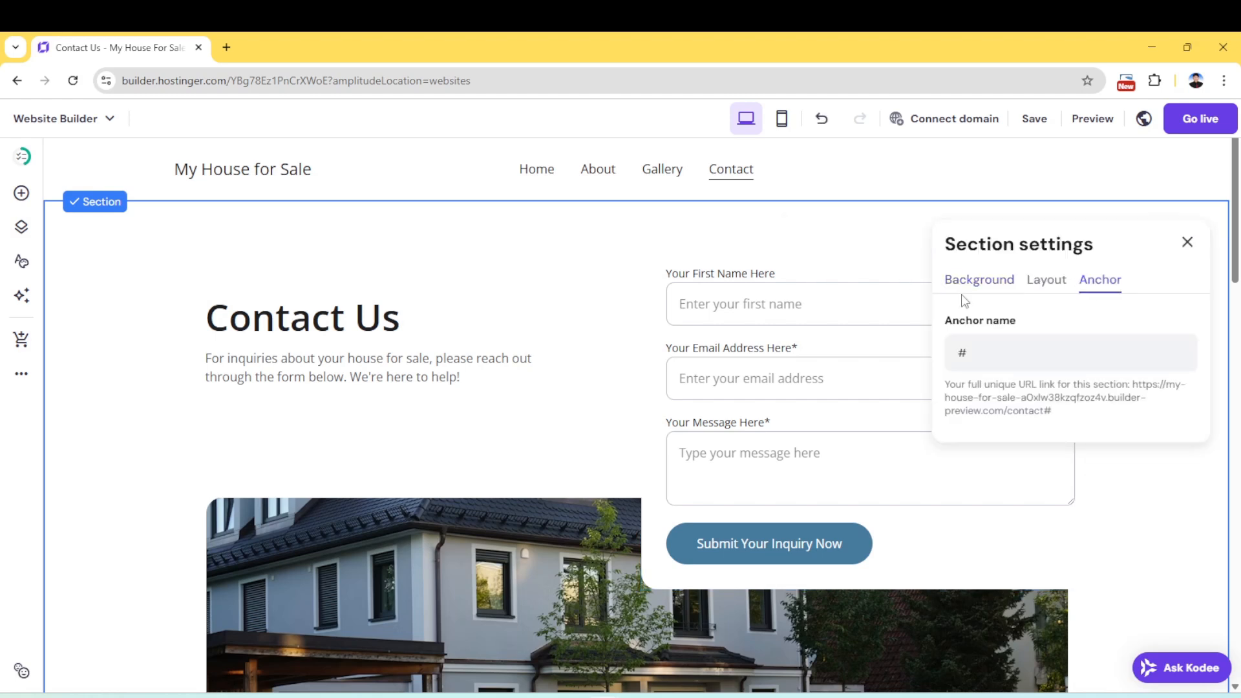
{"action": "left_click", "coordinate": [571, 256]}
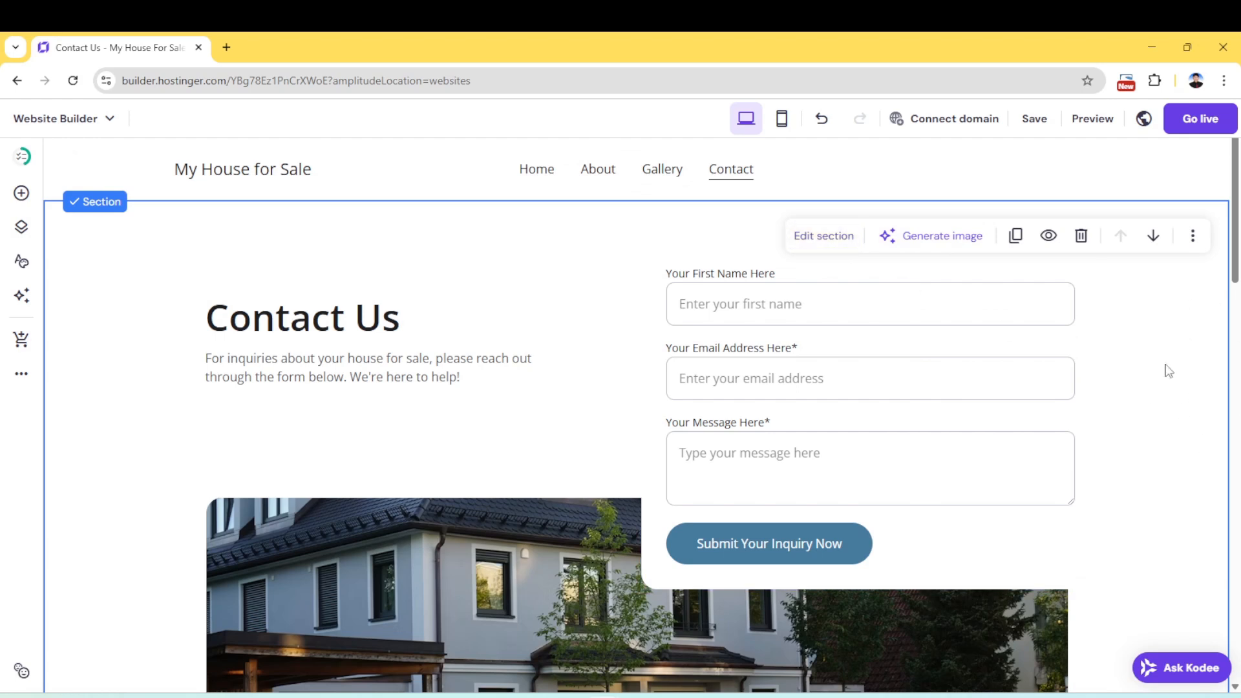
{"action": "left_click", "coordinate": [821, 120]}
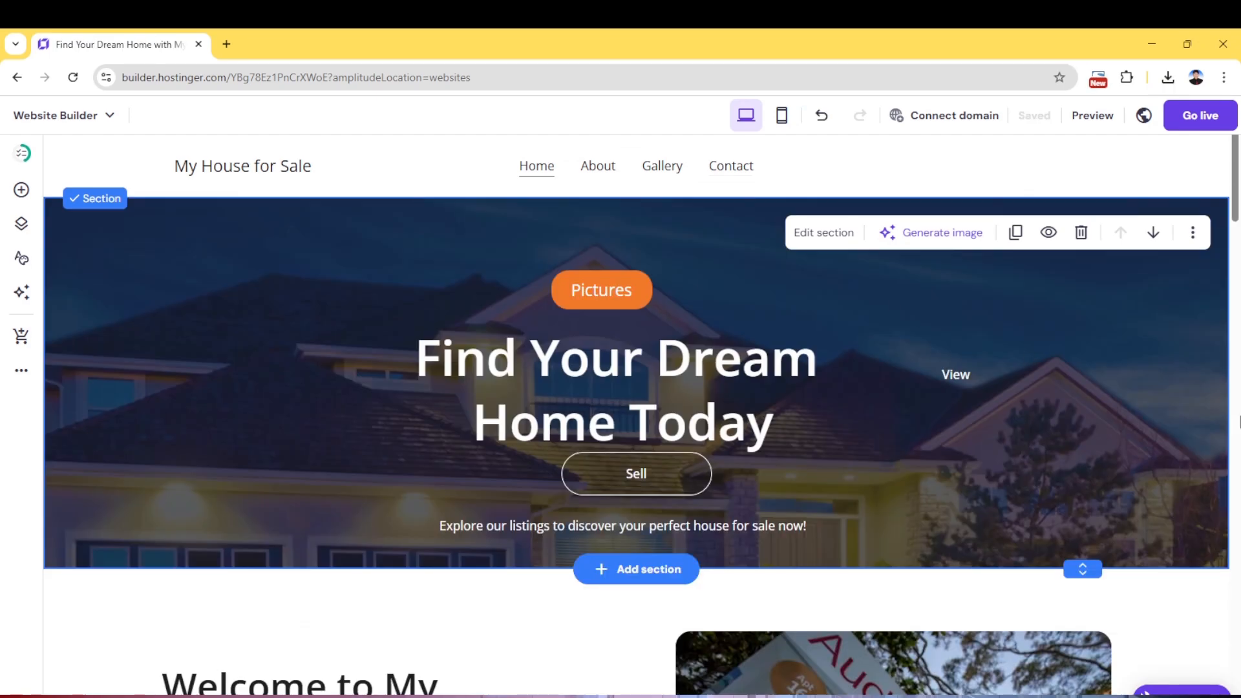
Select the contact form in the home page's Contact Us Today section
{"action": "scroll", "coordinate": [1237, 440], "scroll_direction": "down", "scroll_amount": 20}
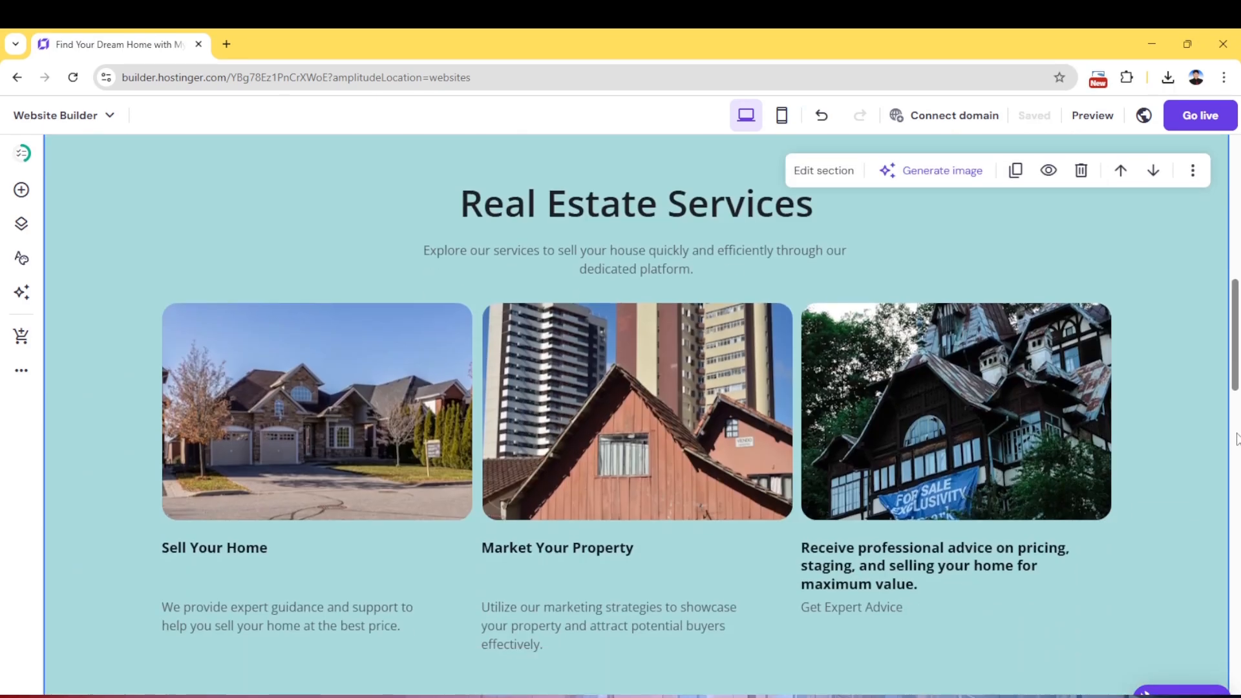
{"action": "scroll", "coordinate": [1237, 440], "scroll_direction": "down", "scroll_amount": 15}
{"action": "scroll", "coordinate": [1237, 440], "scroll_direction": "up", "scroll_amount": 5}
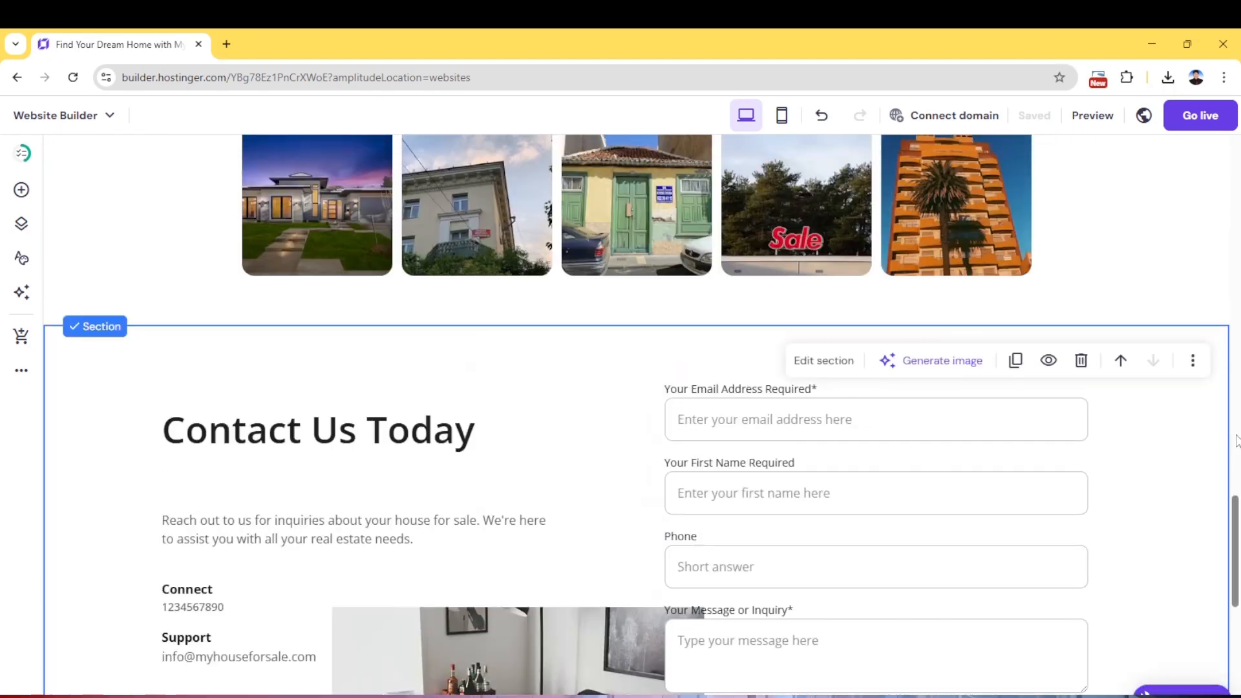
{"action": "scroll", "coordinate": [1236, 441], "scroll_direction": "down", "scroll_amount": 3}
{"action": "left_click", "coordinate": [683, 222]}
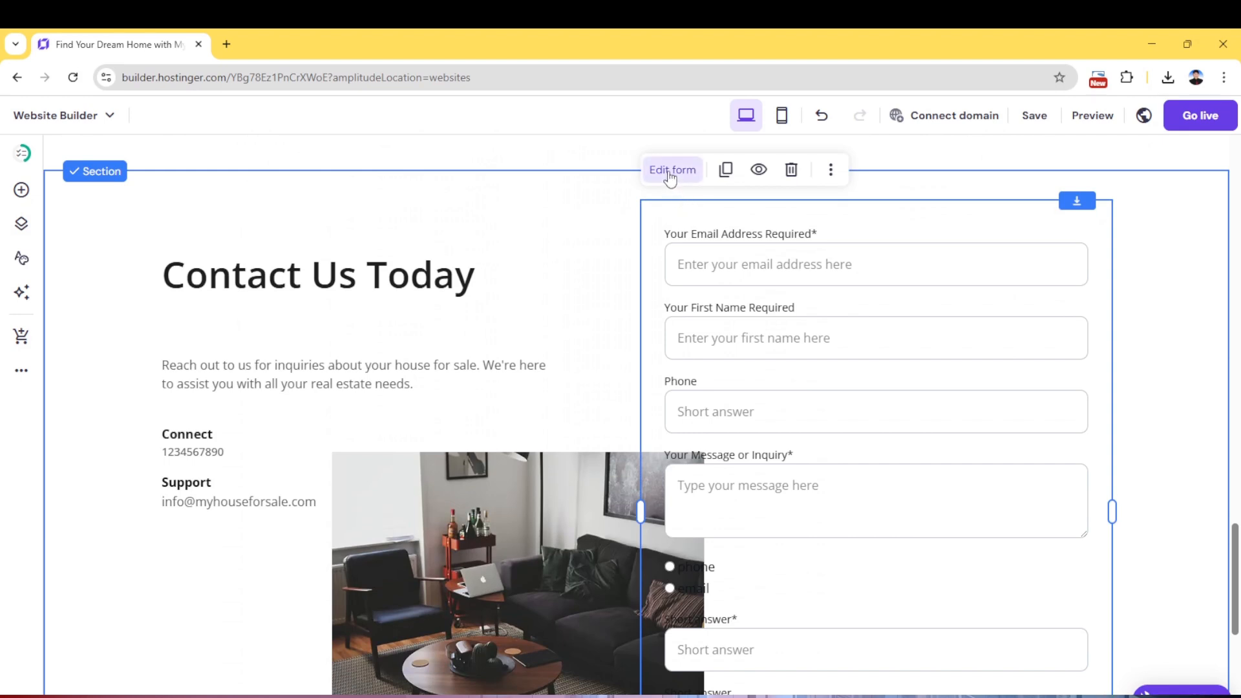
Send the contact form to the back behind the living-room photo, and bring it to the front again
{"action": "left_click", "coordinate": [830, 171]}
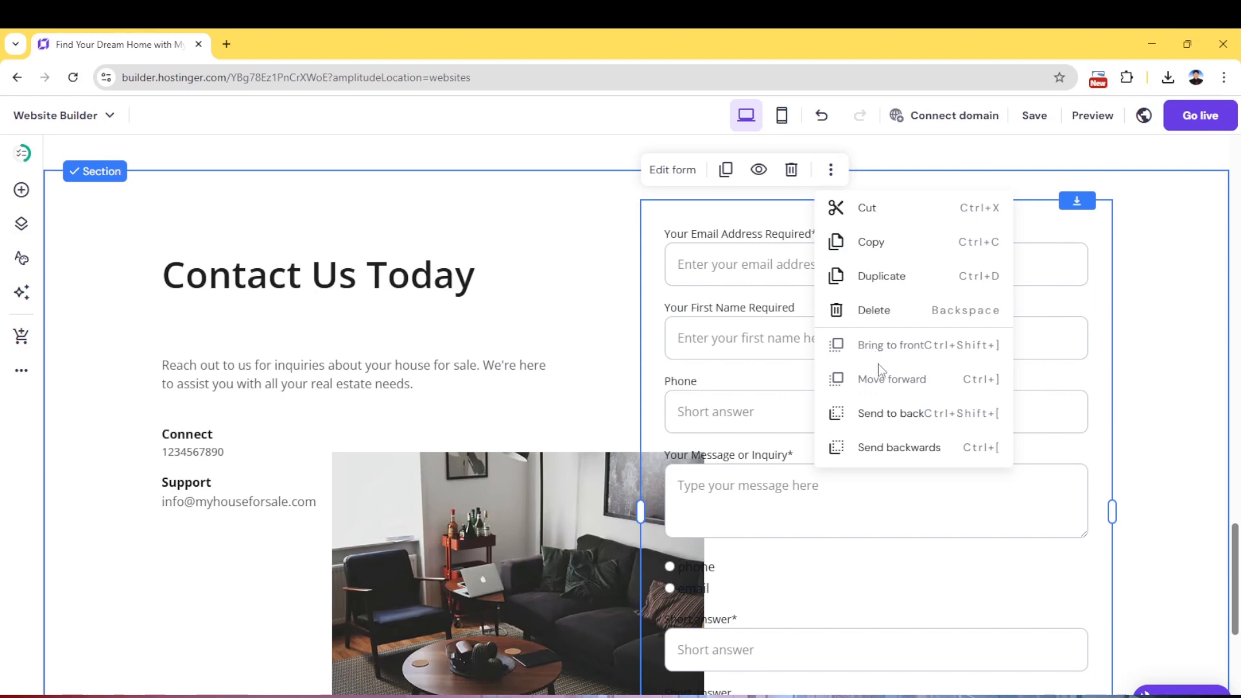
{"action": "left_click", "coordinate": [871, 416]}
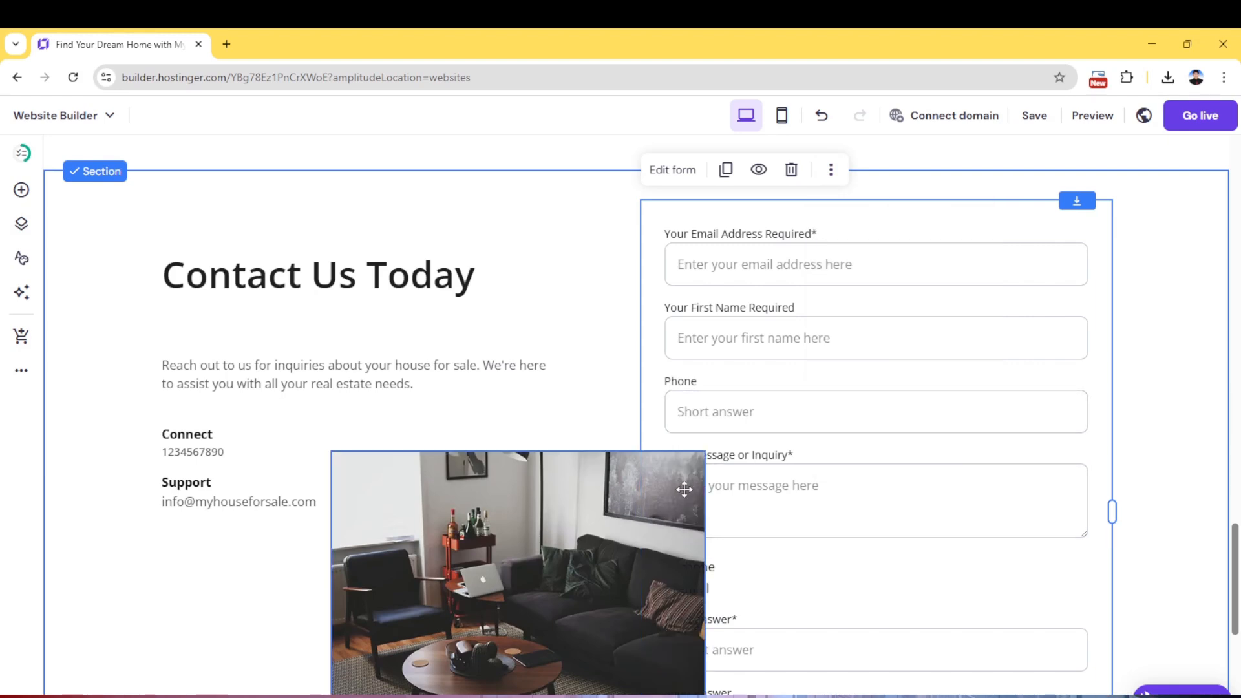
{"action": "left_click", "coordinate": [830, 169]}
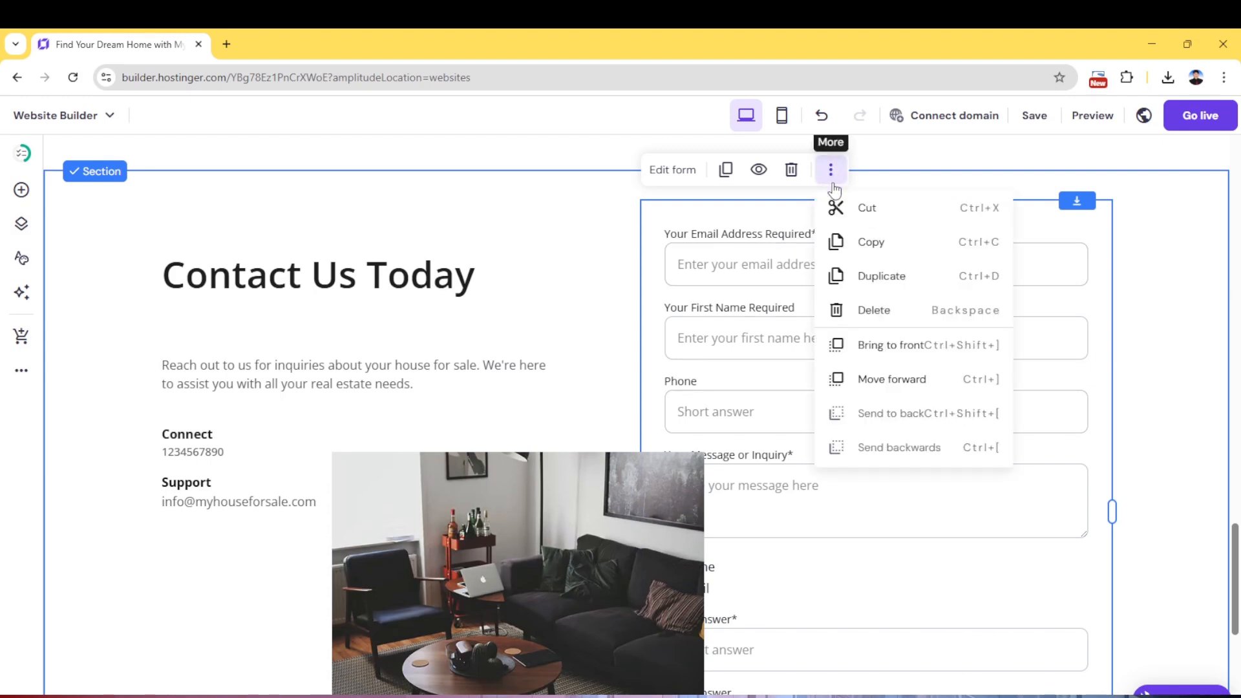
{"action": "left_click", "coordinate": [865, 349]}
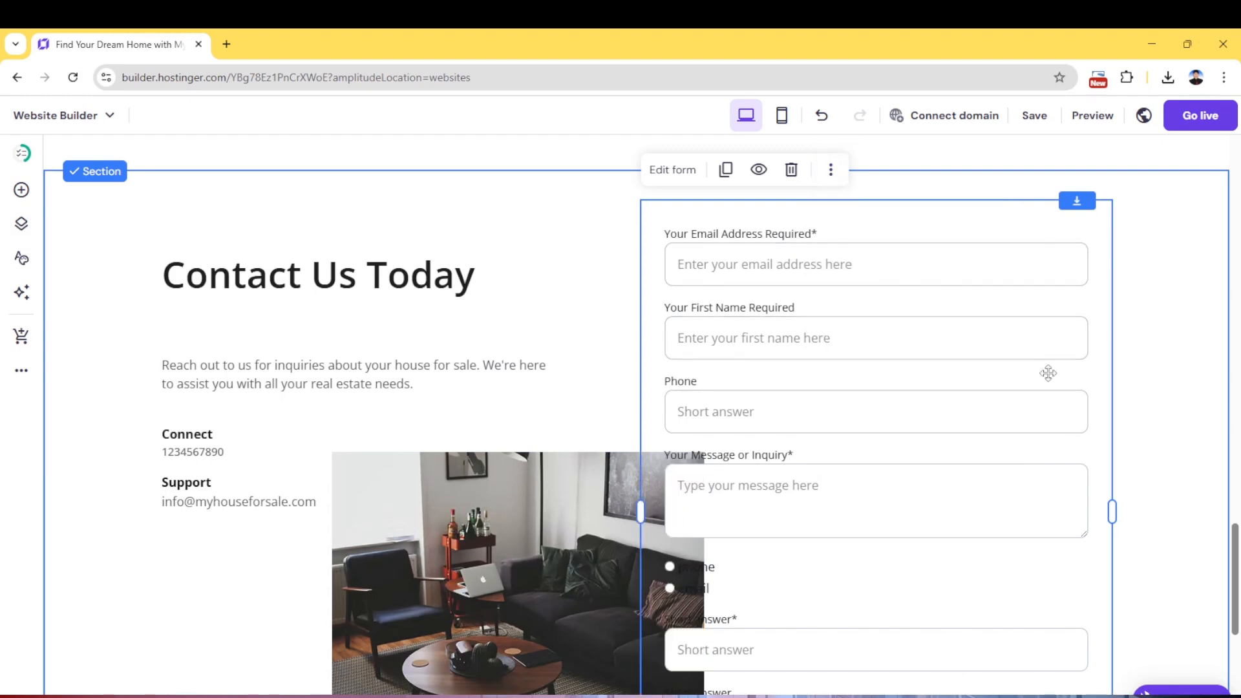
Open the contact form's general settings and examine the form name and notification email fields
{"action": "left_click", "coordinate": [677, 170]}
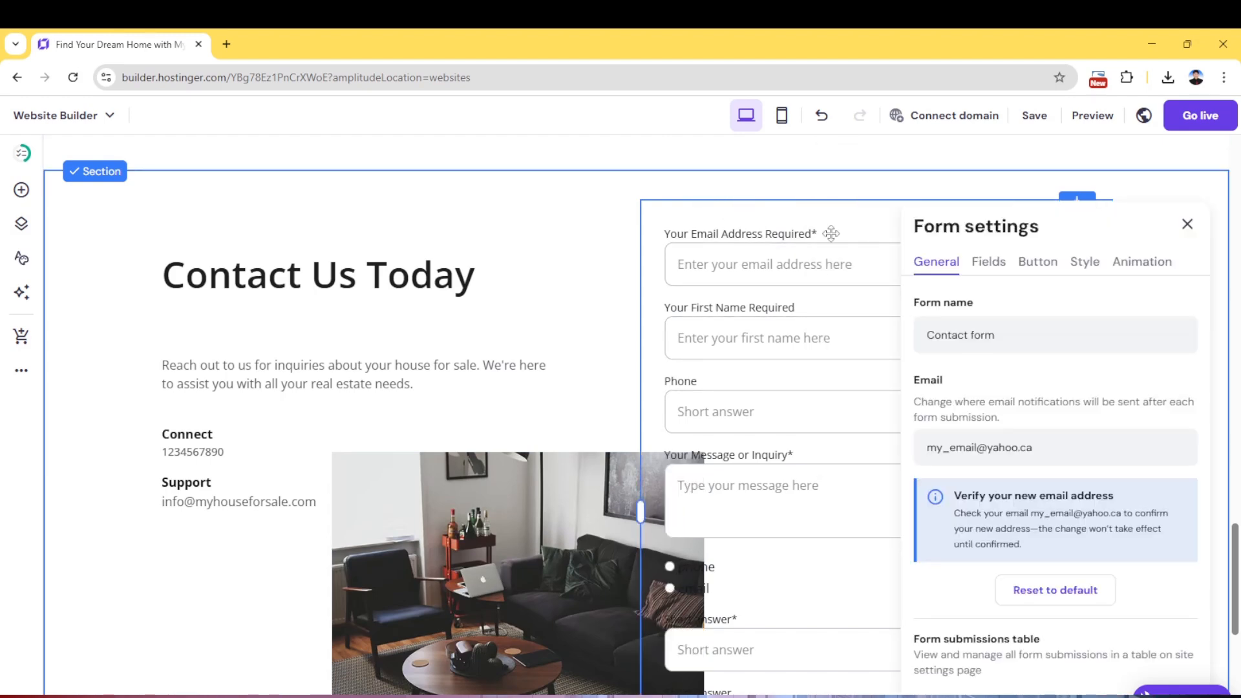
{"action": "left_click_drag", "start_coordinate": [999, 331], "coordinate": [920, 326]}
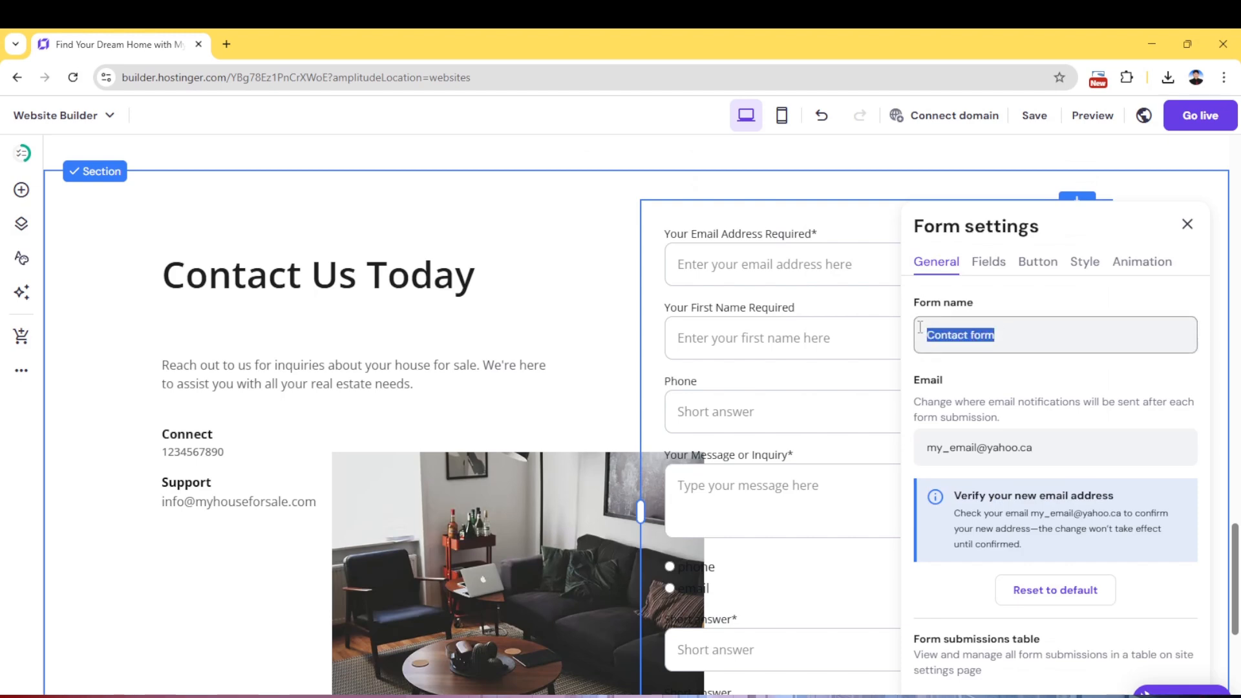
{"action": "left_click", "coordinate": [1040, 339]}
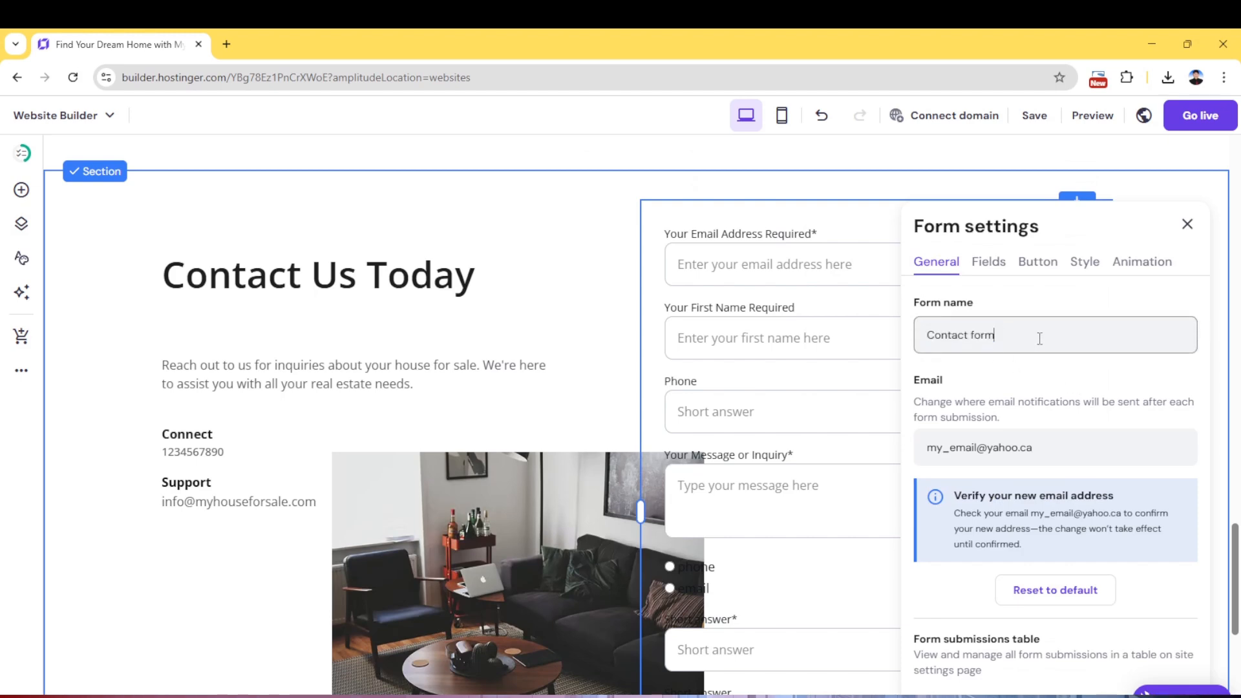
{"action": "left_click_drag", "start_coordinate": [1060, 451], "coordinate": [921, 446]}
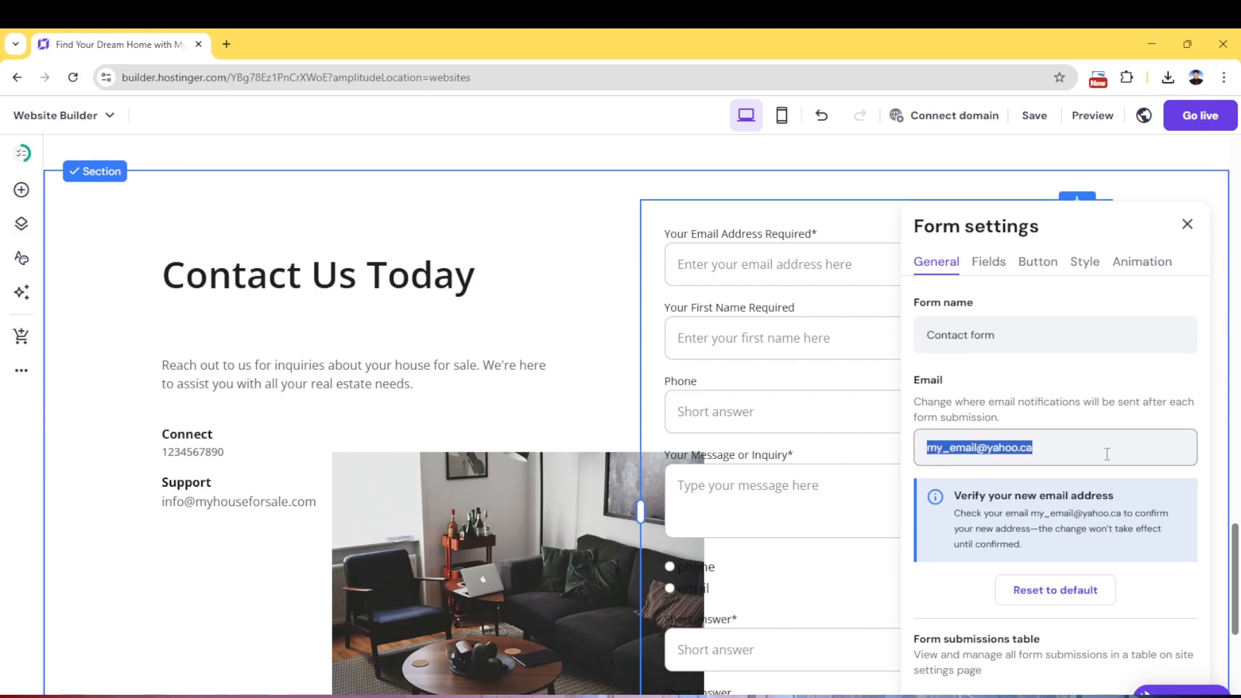
Examine the contact form's email verification note and form submissions table option in its general settings
{"action": "scroll", "coordinate": [1123, 457], "scroll_direction": "down", "scroll_amount": 1}
{"action": "scroll", "coordinate": [1074, 378], "scroll_direction": "down", "scroll_amount": 1}
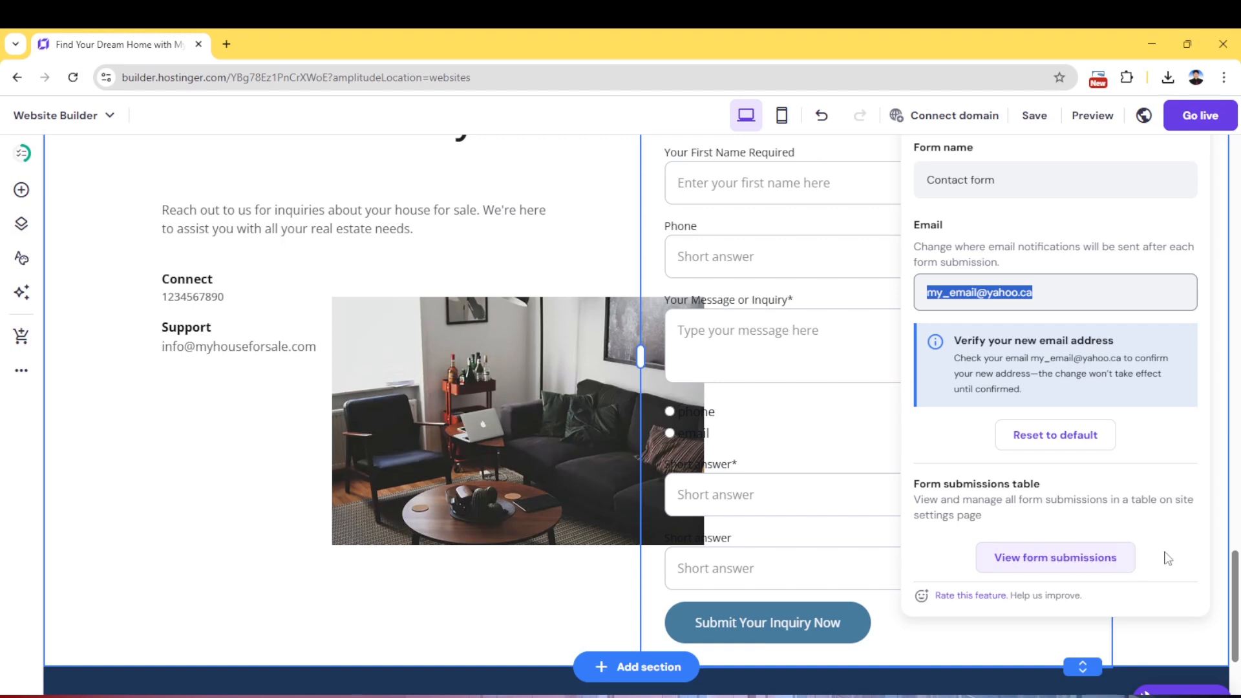
{"action": "scroll", "coordinate": [1177, 554], "scroll_direction": "up", "scroll_amount": 2}
{"action": "scroll", "coordinate": [1174, 547], "scroll_direction": "up", "scroll_amount": 1}
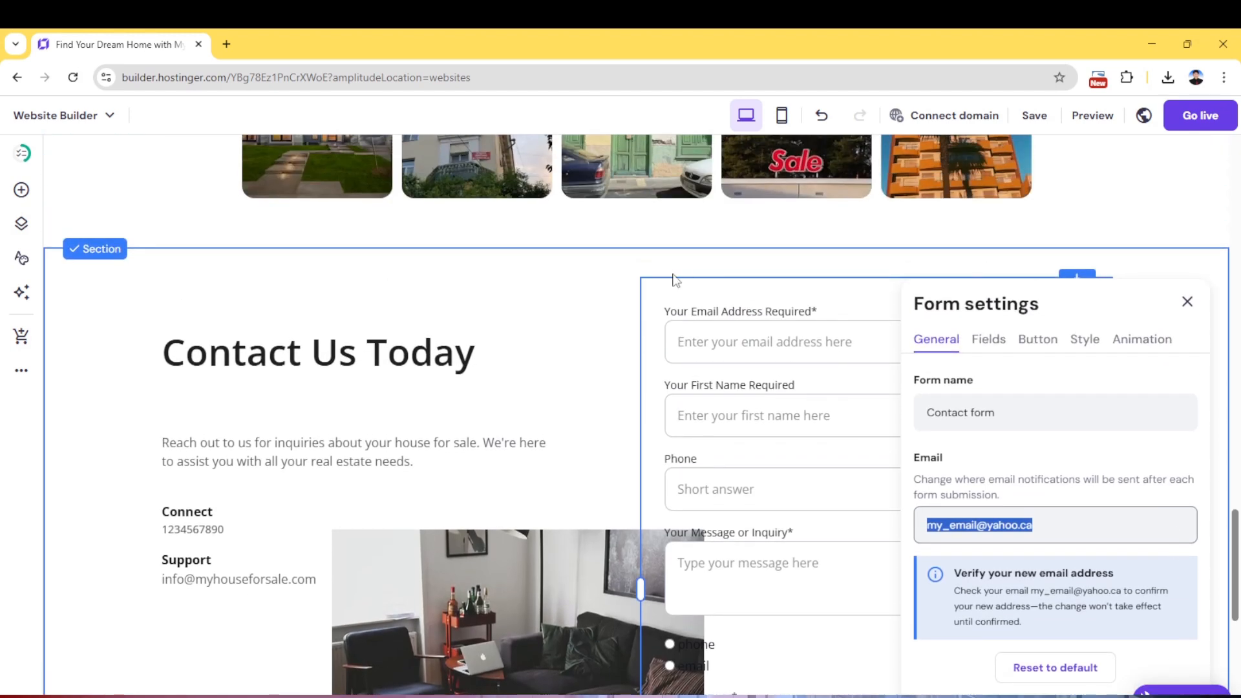
{"action": "left_click", "coordinate": [671, 291]}
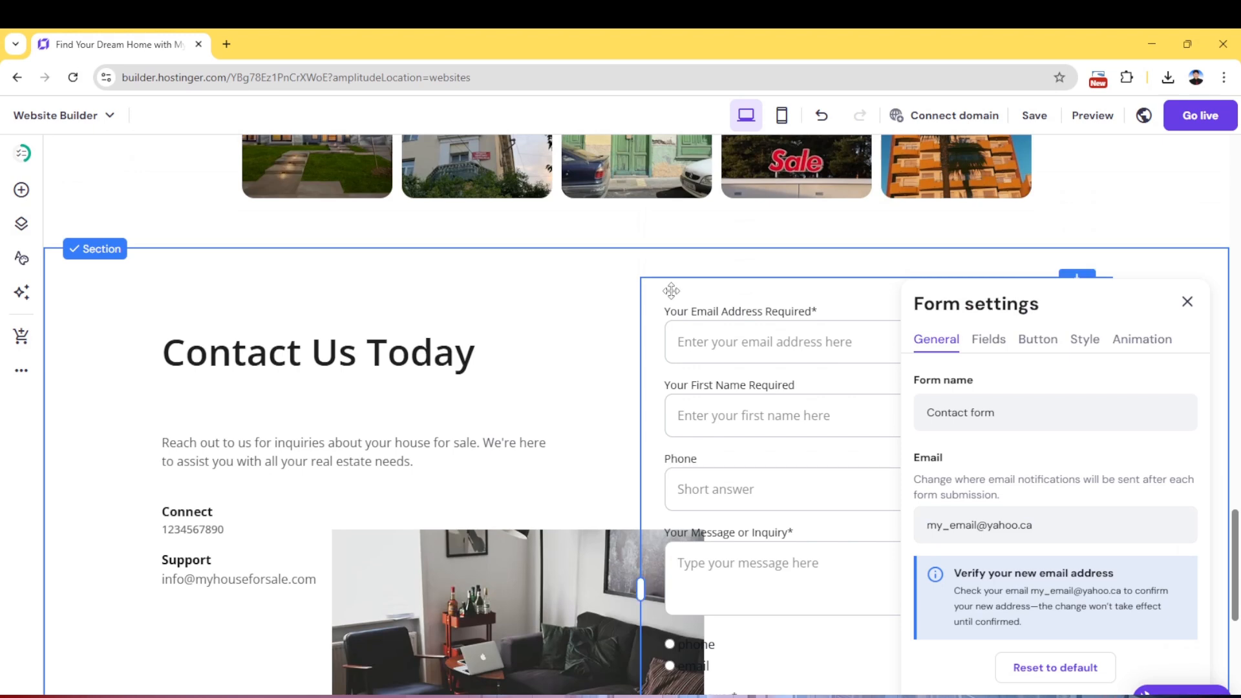
Move the Your First Name Required field above Your Email Address Required in the form's field list, and restore the original order
{"action": "left_click", "coordinate": [986, 349]}
{"action": "scroll", "coordinate": [1222, 423], "scroll_direction": "down", "scroll_amount": 2}
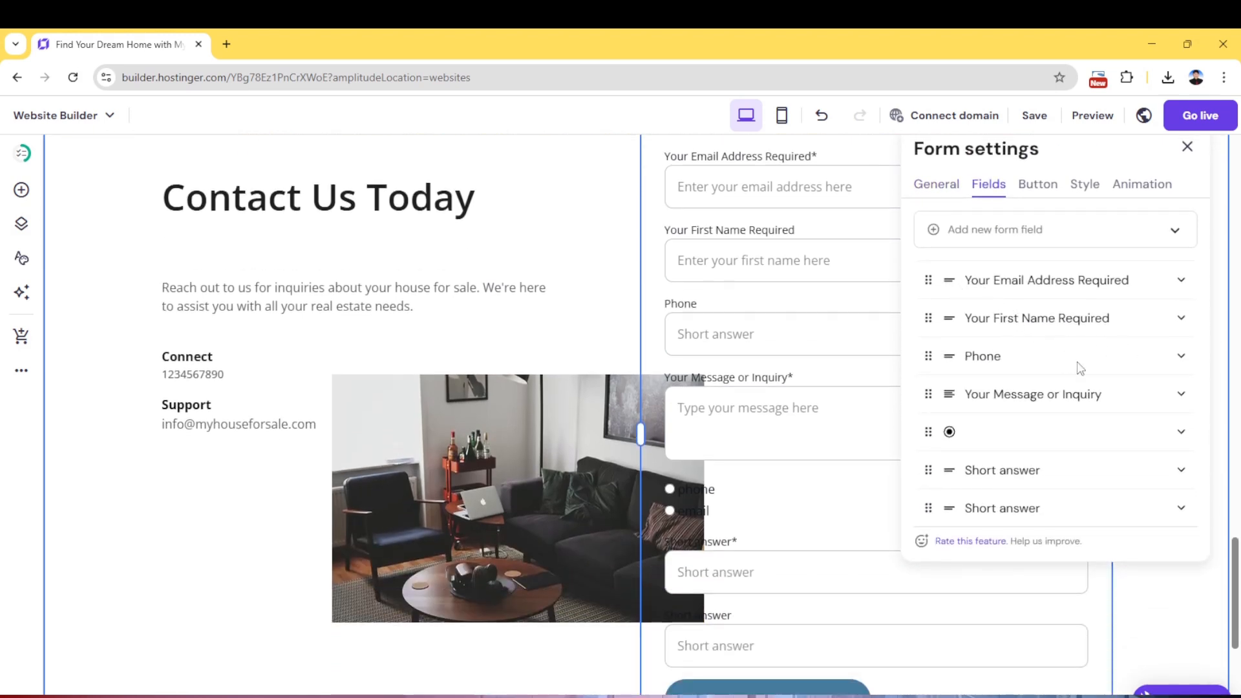
{"action": "scroll", "coordinate": [1079, 369], "scroll_direction": "up", "scroll_amount": 1}
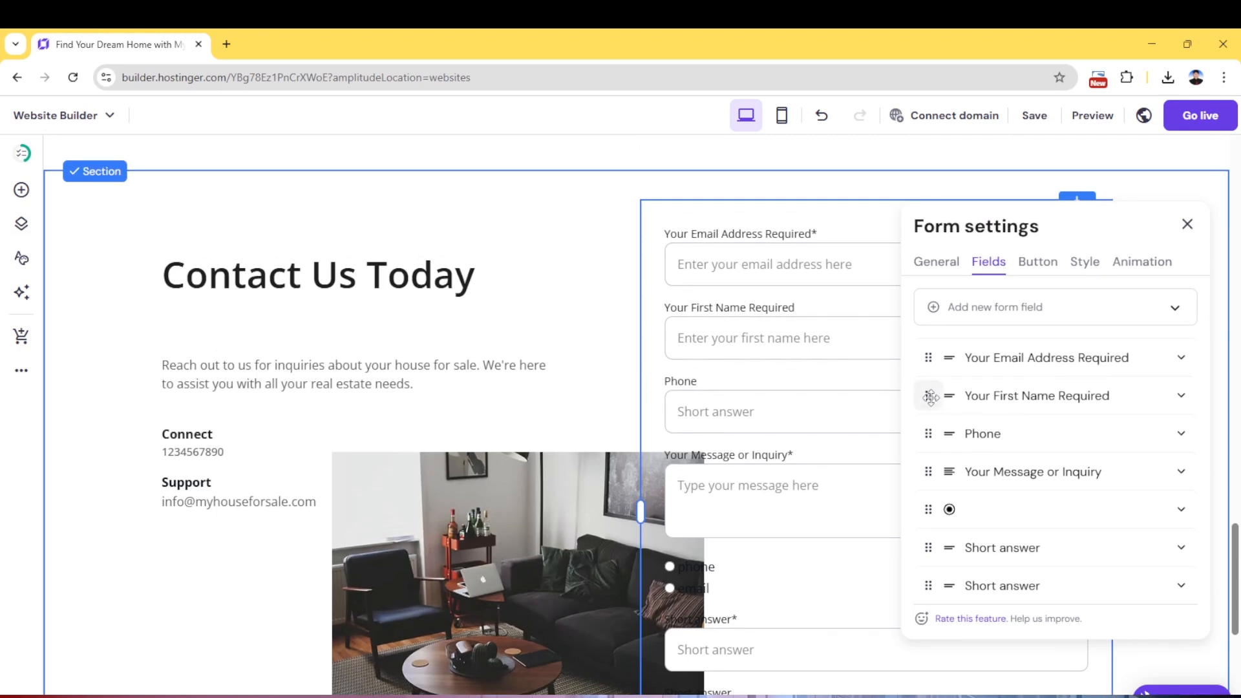
{"action": "left_click_drag", "start_coordinate": [930, 398], "coordinate": [932, 406]}
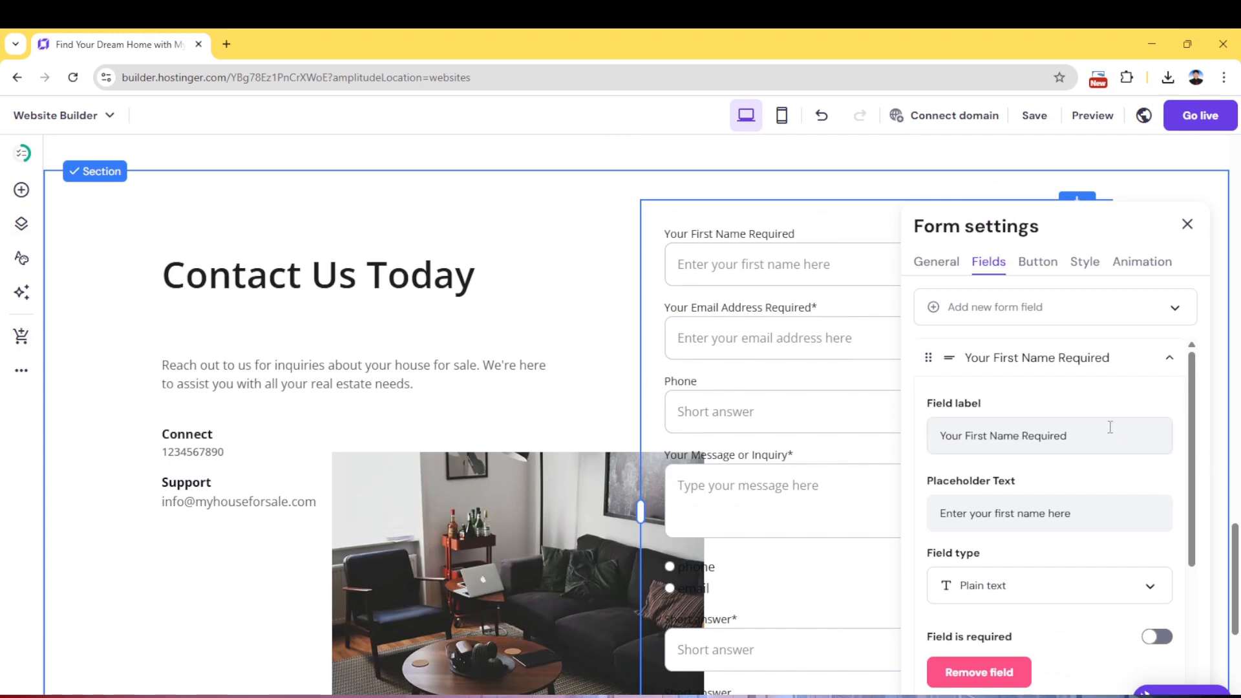
{"action": "left_click", "coordinate": [1169, 359]}
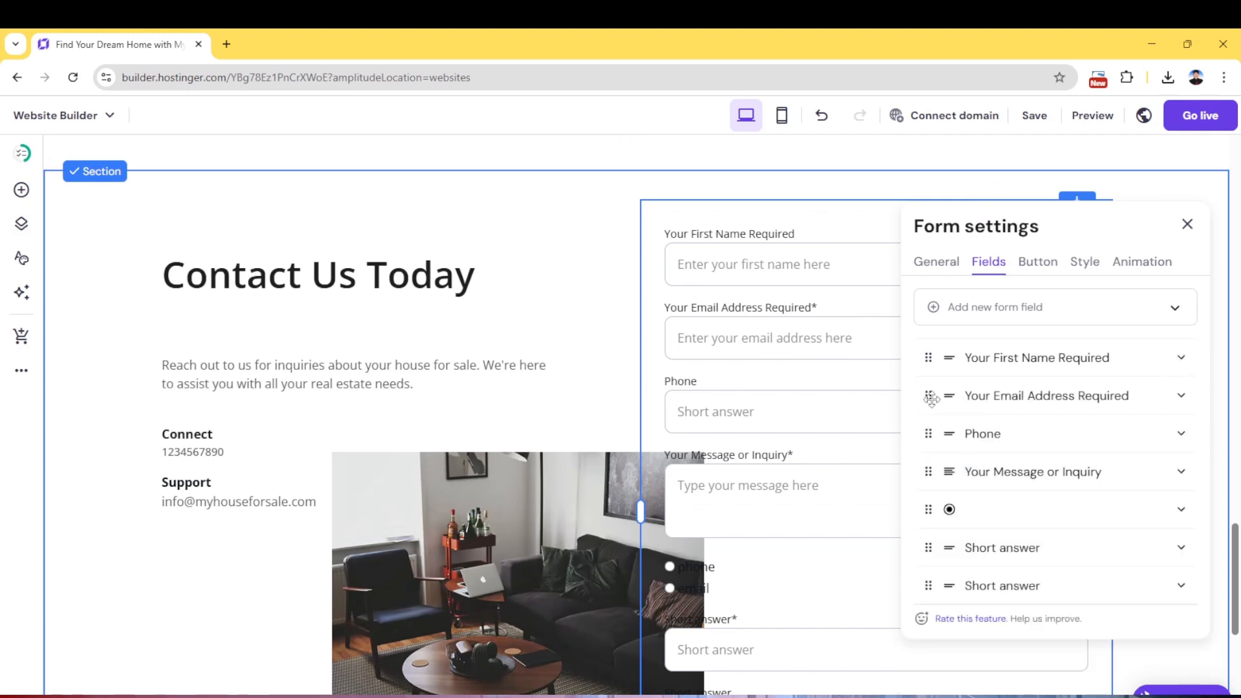
{"action": "left_click_drag", "start_coordinate": [931, 399], "coordinate": [929, 353]}
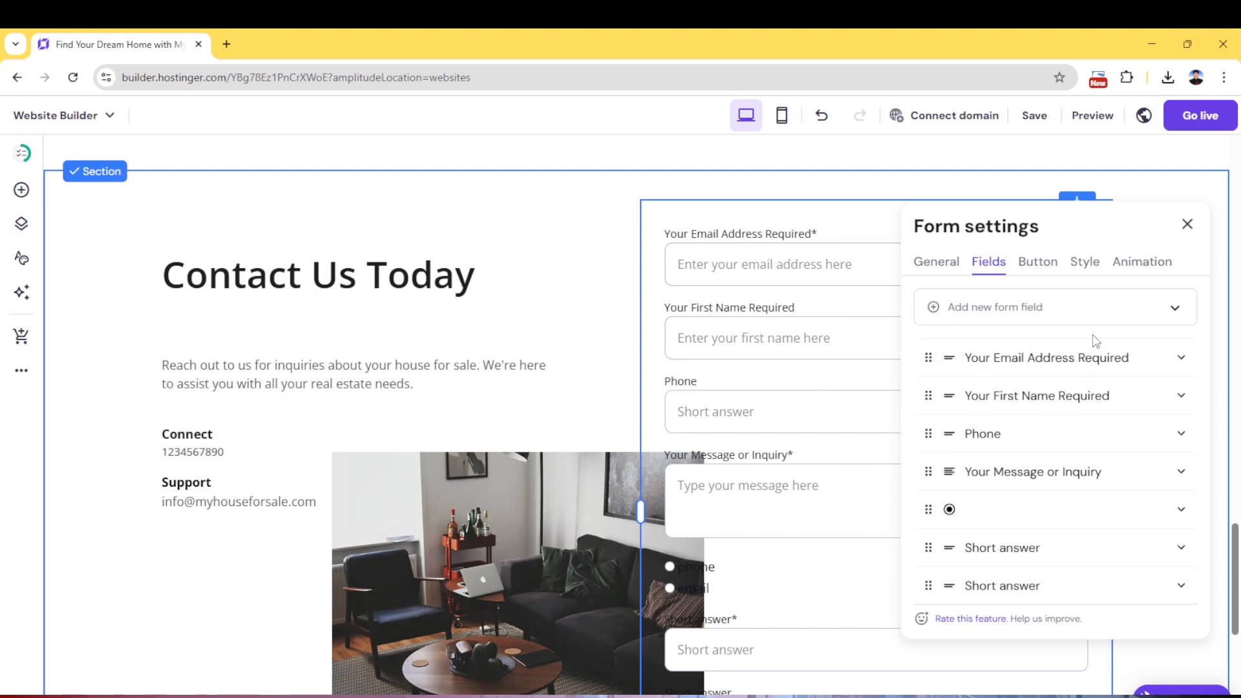
Expand the Your Email Address Required field and examine its label, placeholder, field type and required settings
{"action": "left_click", "coordinate": [1180, 359]}
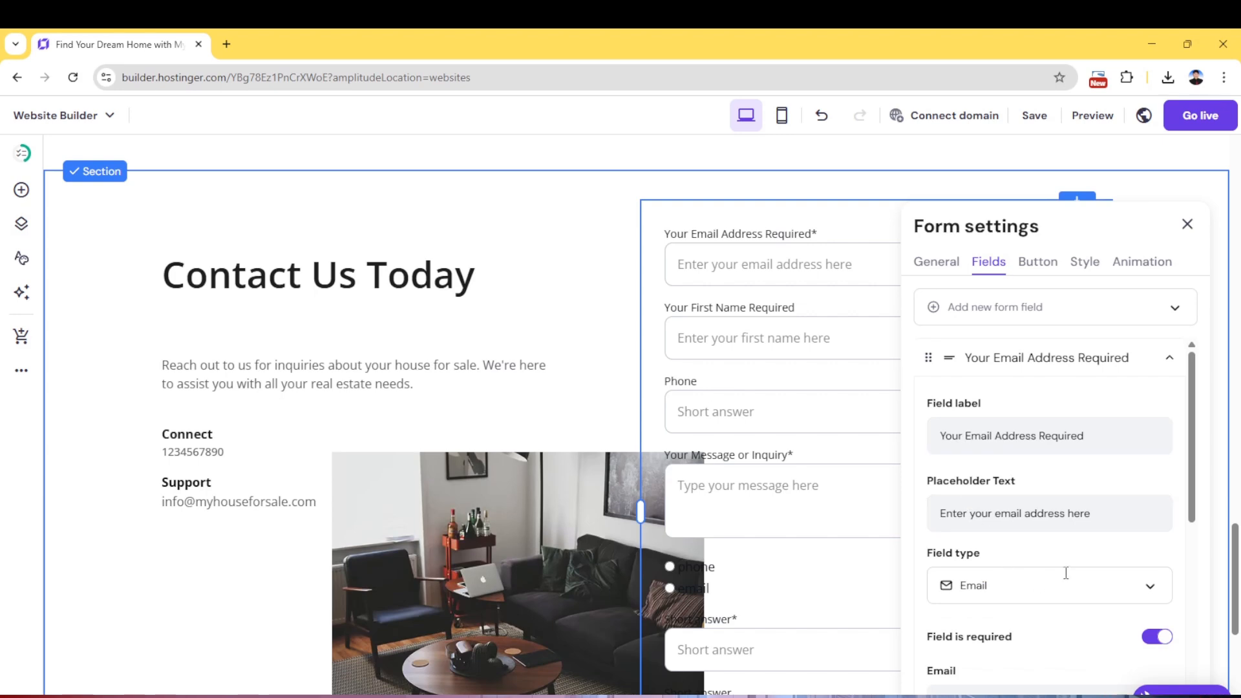
{"action": "scroll", "coordinate": [1065, 572], "scroll_direction": "down", "scroll_amount": 3}
{"action": "scroll", "coordinate": [1065, 572], "scroll_direction": "up", "scroll_amount": 3}
Add a short answer field to the contact form and view the Phone field's settings
{"action": "left_click", "coordinate": [934, 309]}
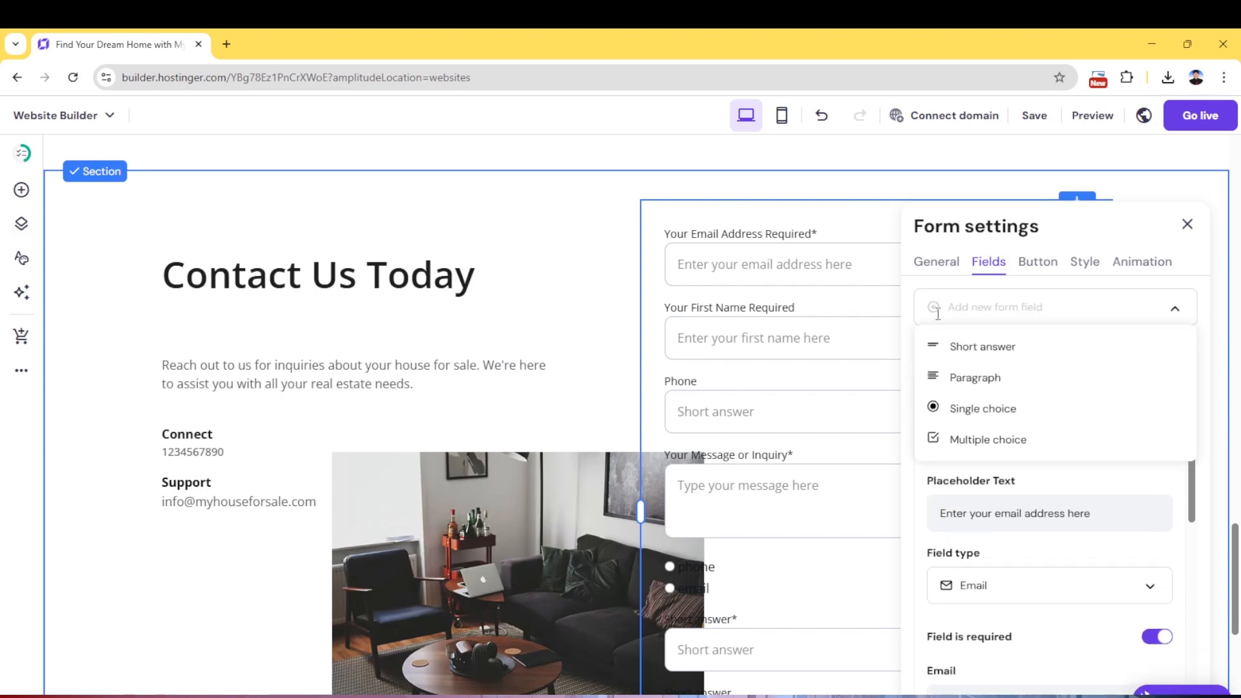
{"action": "left_click", "coordinate": [977, 347]}
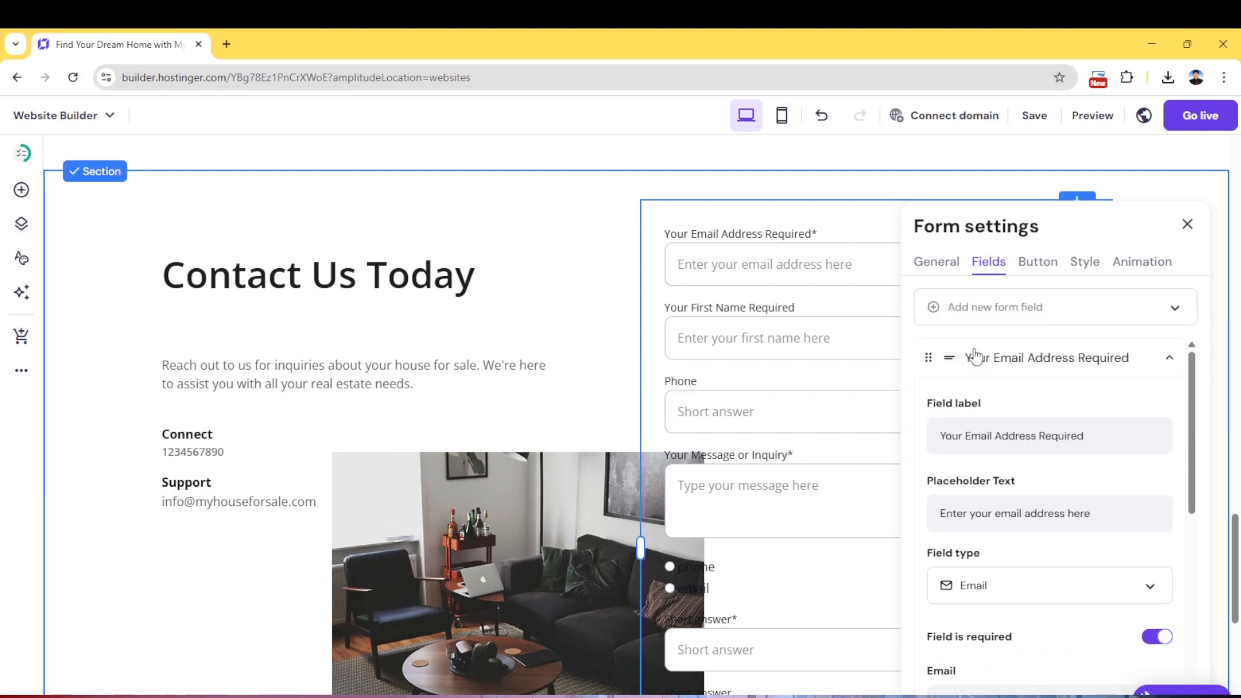
{"action": "left_click_drag", "start_coordinate": [1193, 404], "coordinate": [1210, 632]}
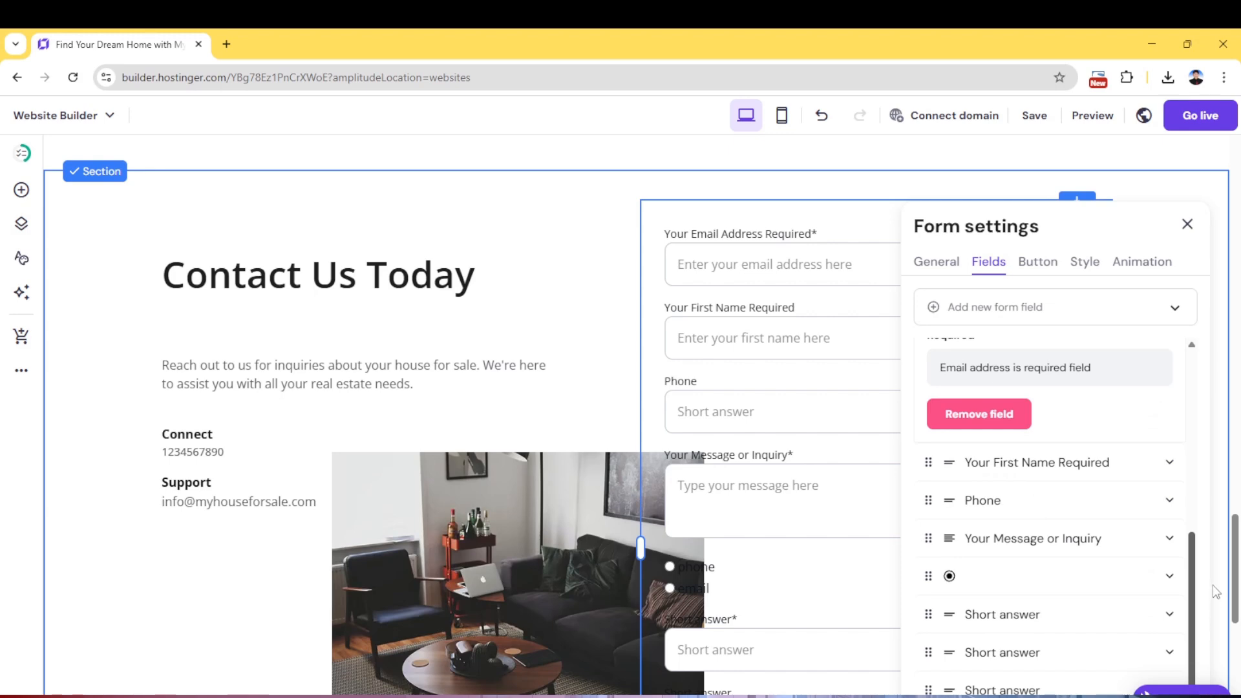
{"action": "scroll", "coordinate": [1212, 584], "scroll_direction": "up", "scroll_amount": 1}
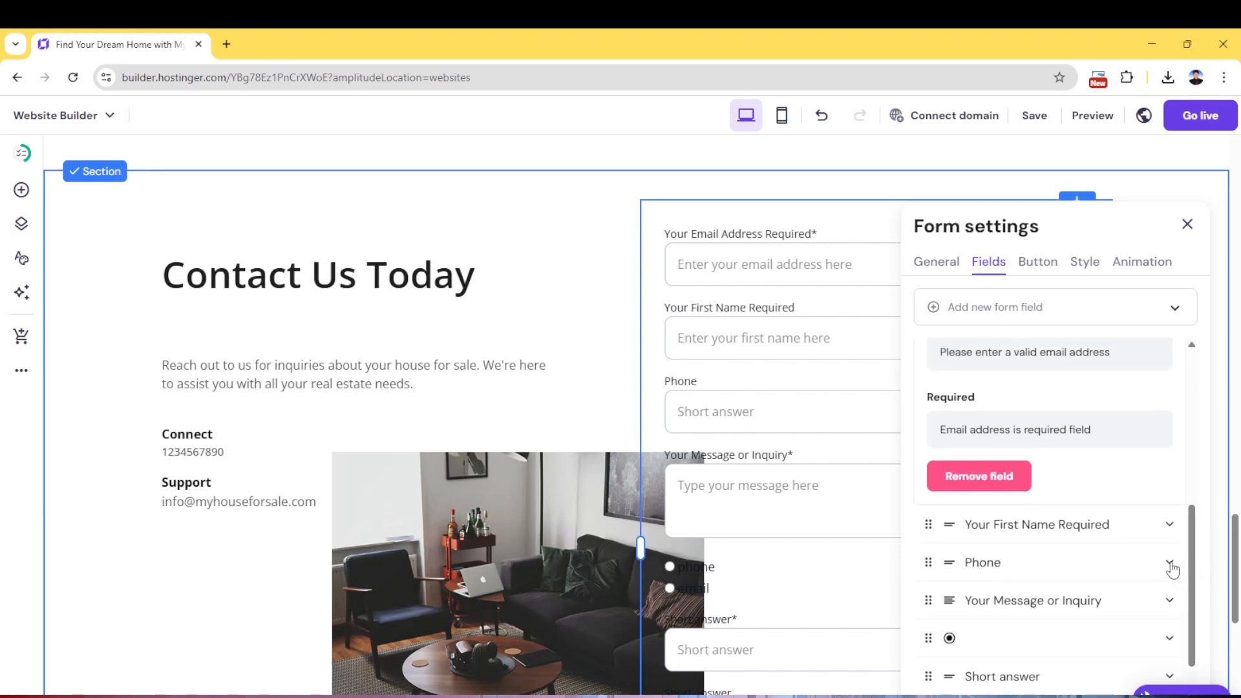
{"action": "left_click", "coordinate": [1169, 563]}
{"action": "scroll", "coordinate": [1169, 563], "scroll_direction": "down", "scroll_amount": 3}
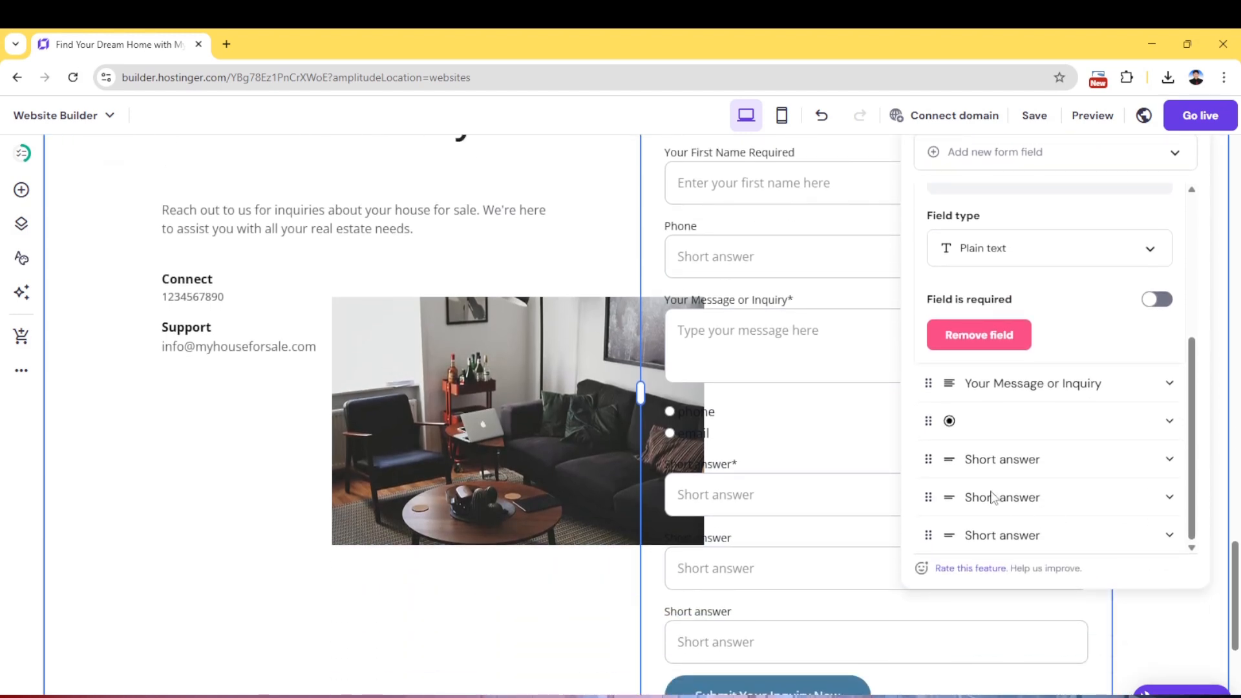
{"action": "scroll", "coordinate": [1007, 491], "scroll_direction": "up", "scroll_amount": 4}
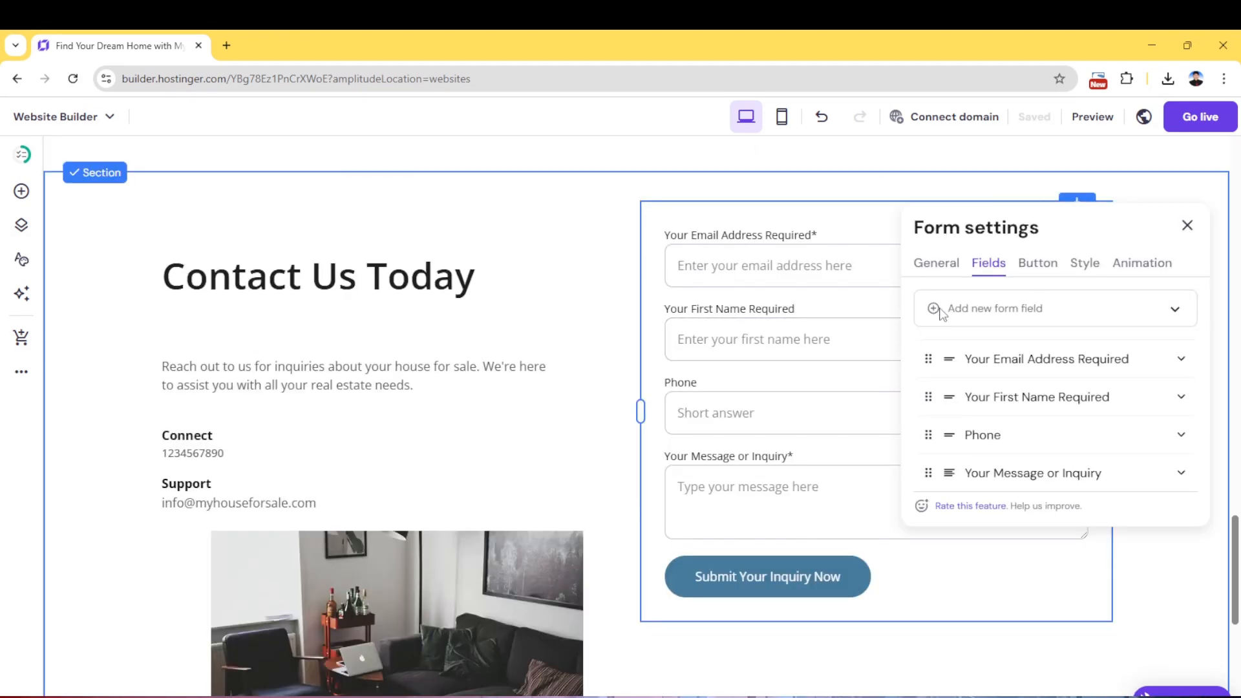
Add a single choice field to the contact form below Your Message or Inquiry
{"action": "left_click", "coordinate": [934, 311]}
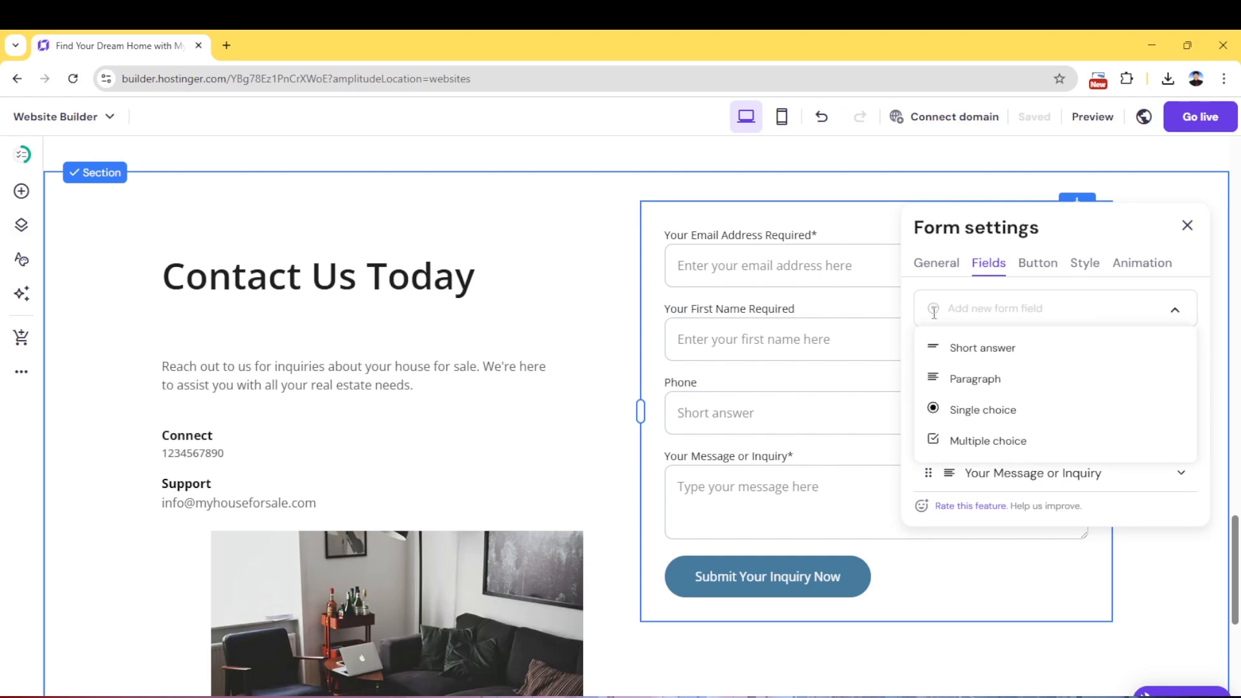
{"action": "left_click", "coordinate": [1024, 417]}
{"action": "scroll", "coordinate": [1196, 457], "scroll_direction": "down", "scroll_amount": 5}
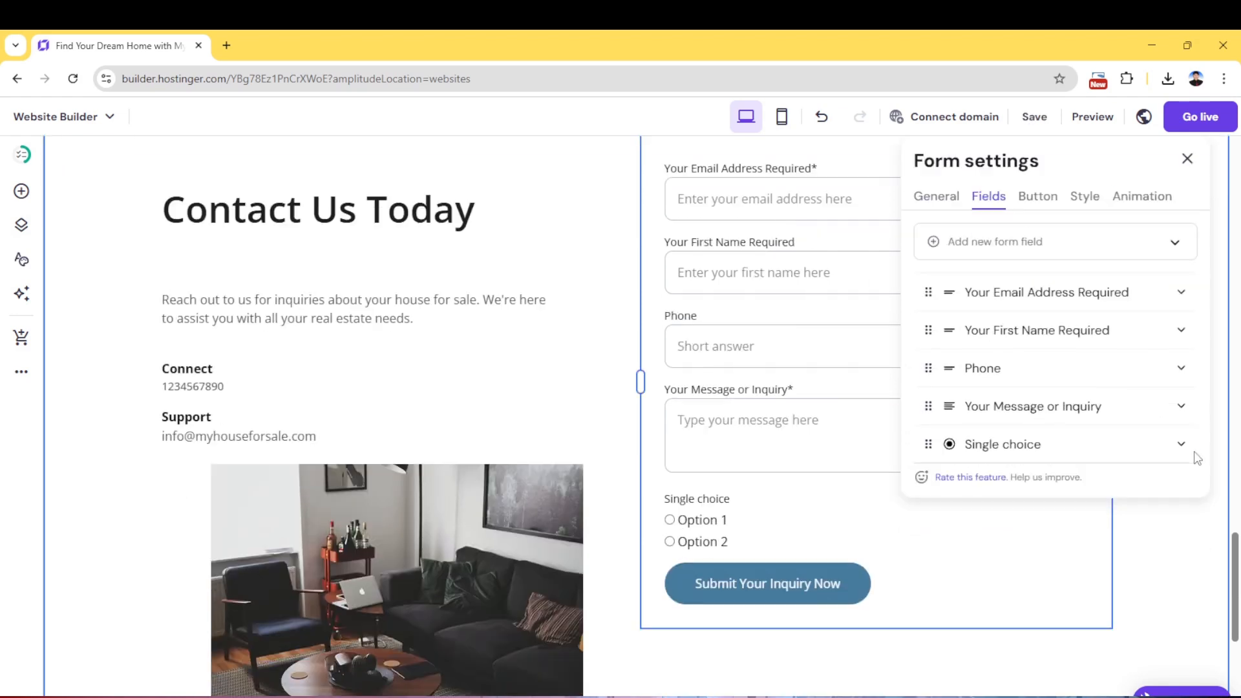
{"action": "scroll", "coordinate": [1198, 459], "scroll_direction": "up", "scroll_amount": 3}
Rename the single choice field's two options as "phone" and "email"
{"action": "left_click", "coordinate": [1177, 434]}
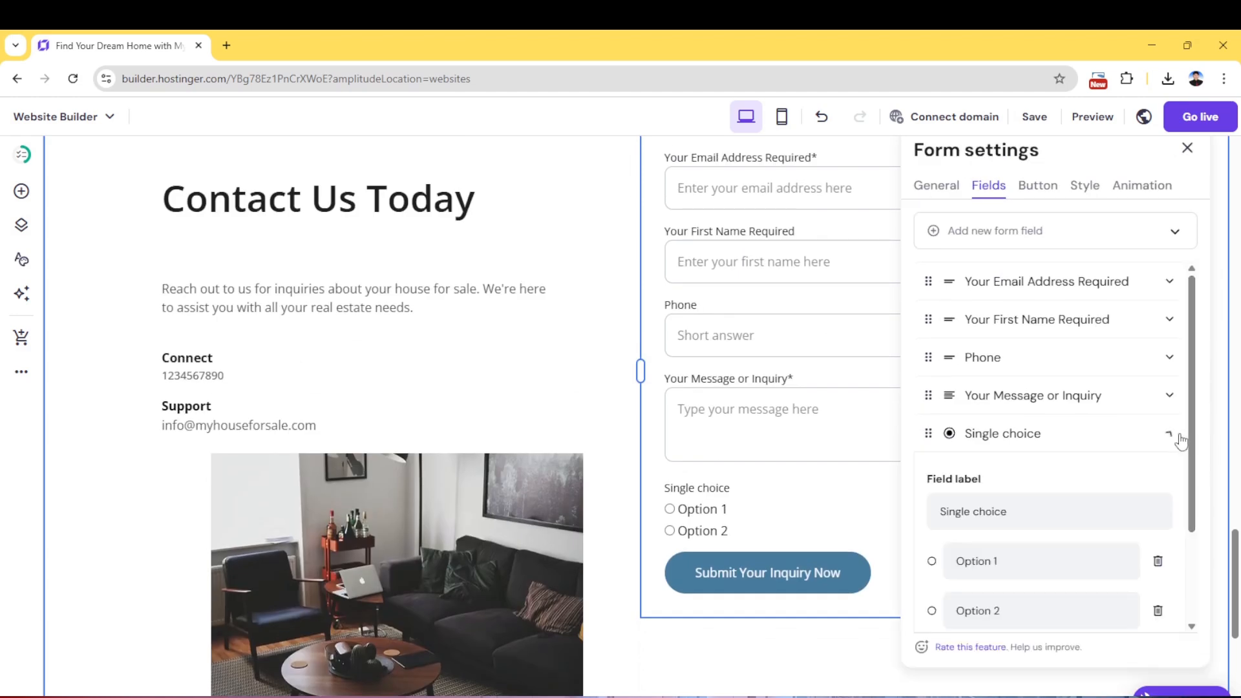
{"action": "left_click_drag", "start_coordinate": [1020, 561], "coordinate": [926, 566]}
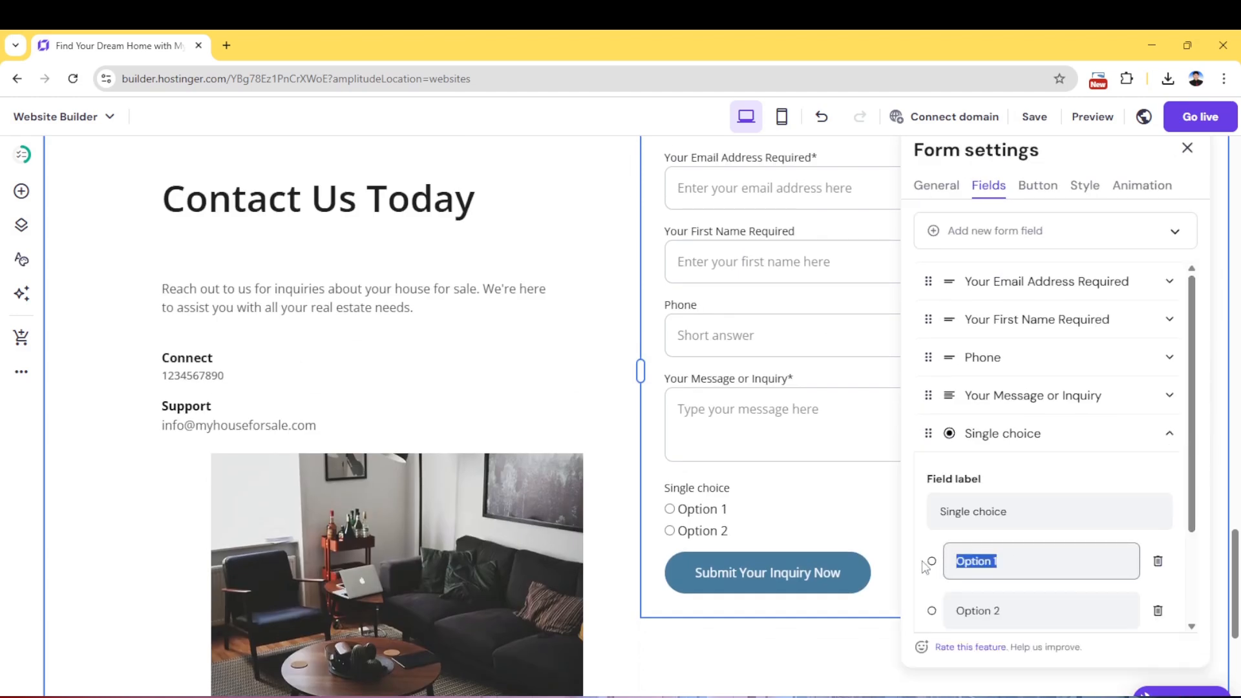
{"action": "type", "text": "phonew"}
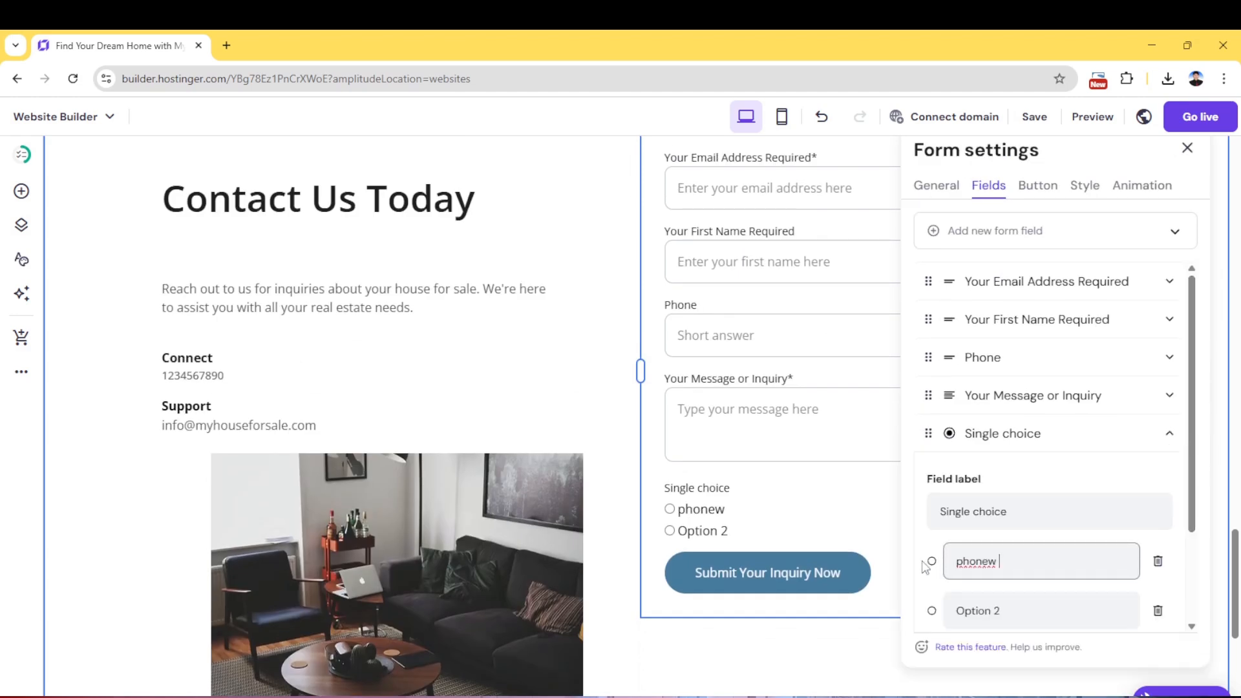
{"action": "key", "text": "BackSpace"}
{"action": "left_click_drag", "start_coordinate": [1003, 608], "coordinate": [937, 612]}
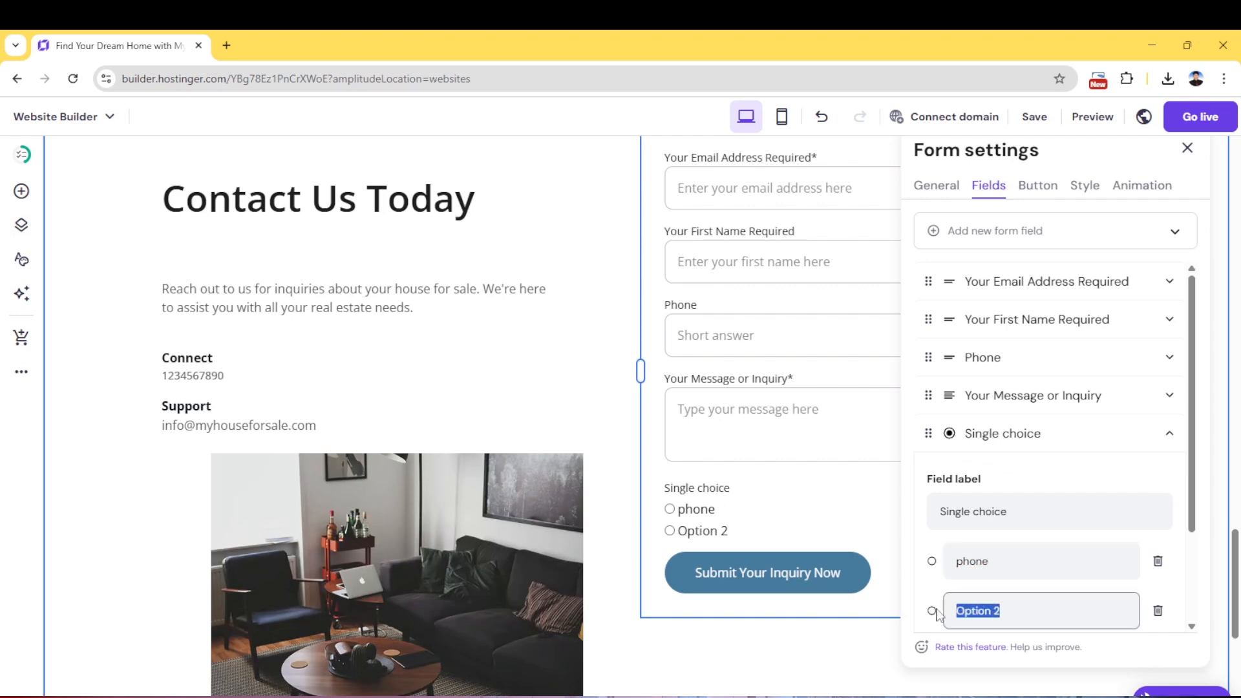
{"action": "type", "text": "email"}
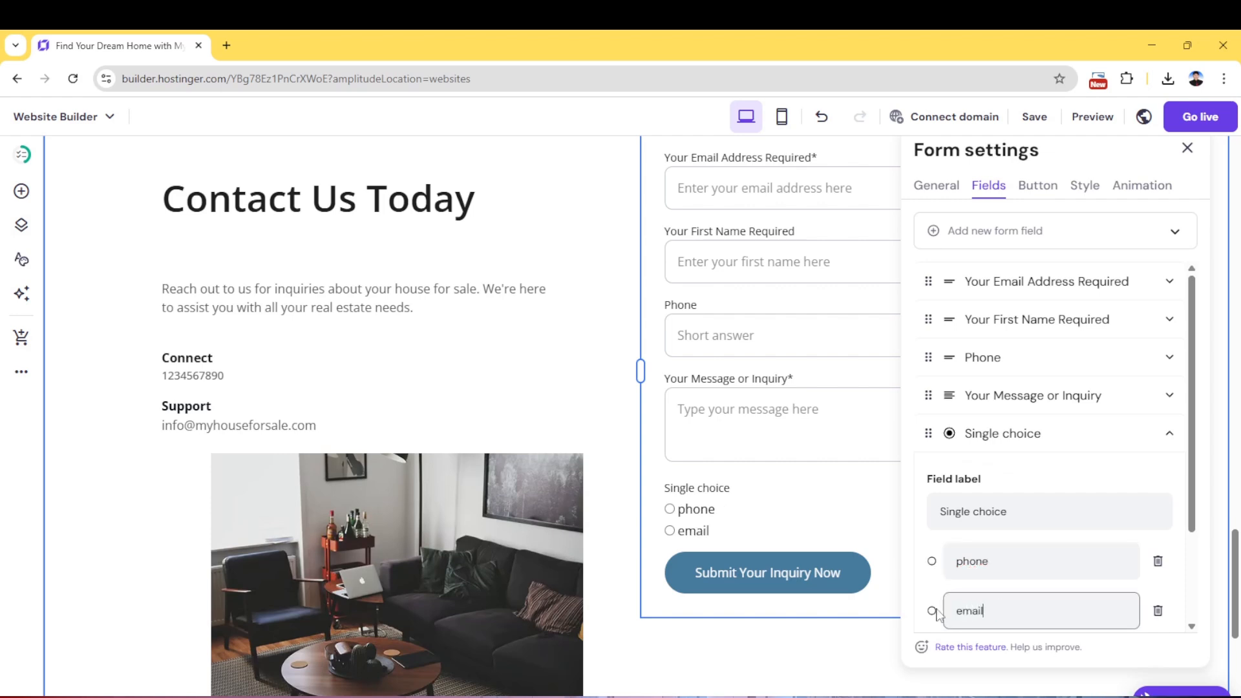
Make the single choice field required, and switch the requirement off again
{"action": "scroll", "coordinate": [1194, 575], "scroll_direction": "down", "scroll_amount": 3}
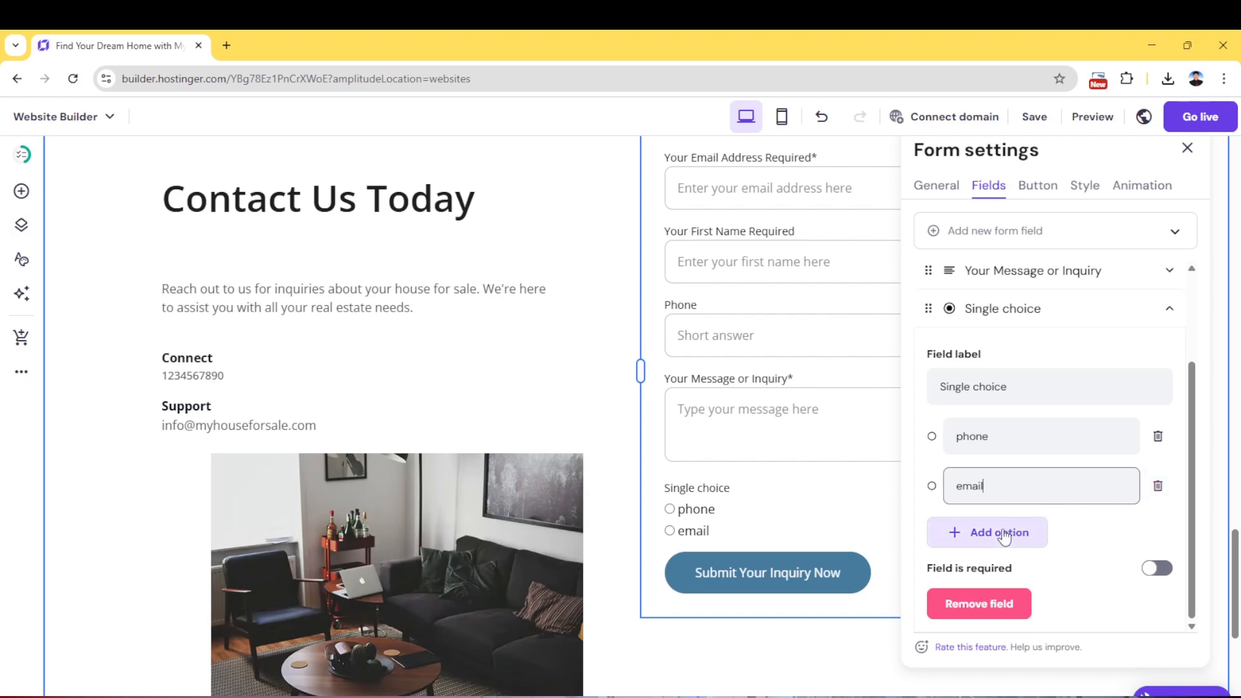
{"action": "left_click", "coordinate": [1158, 568]}
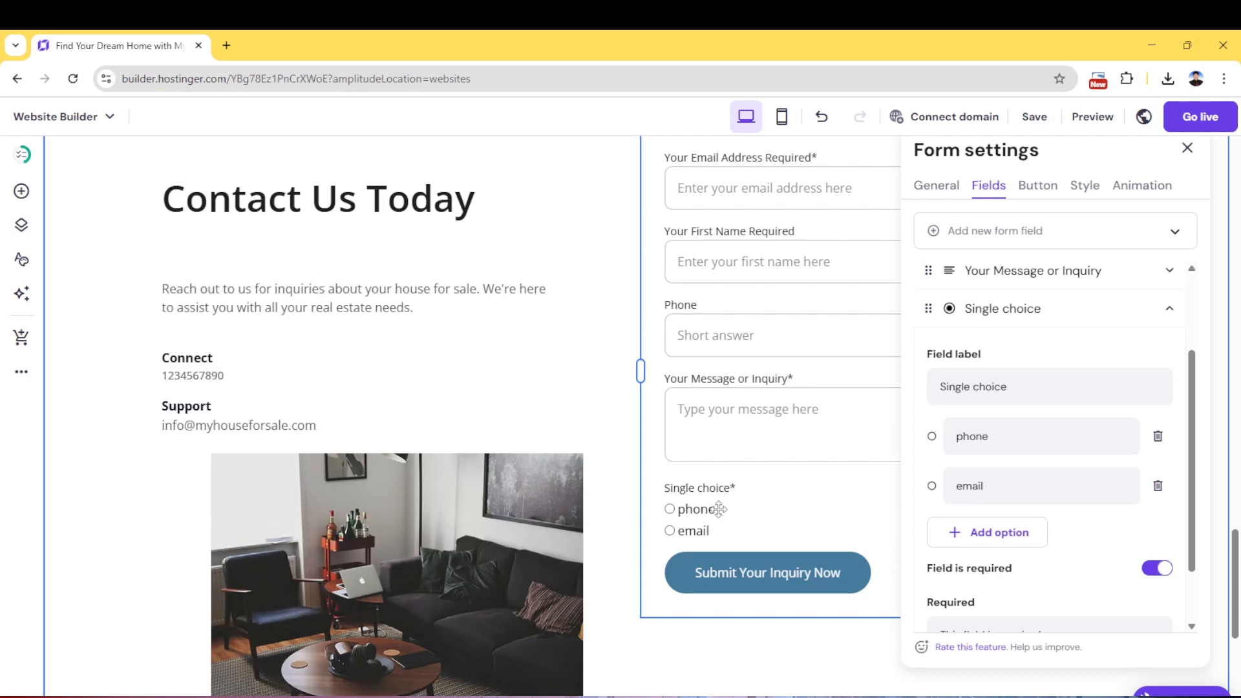
{"action": "left_click", "coordinate": [1153, 569]}
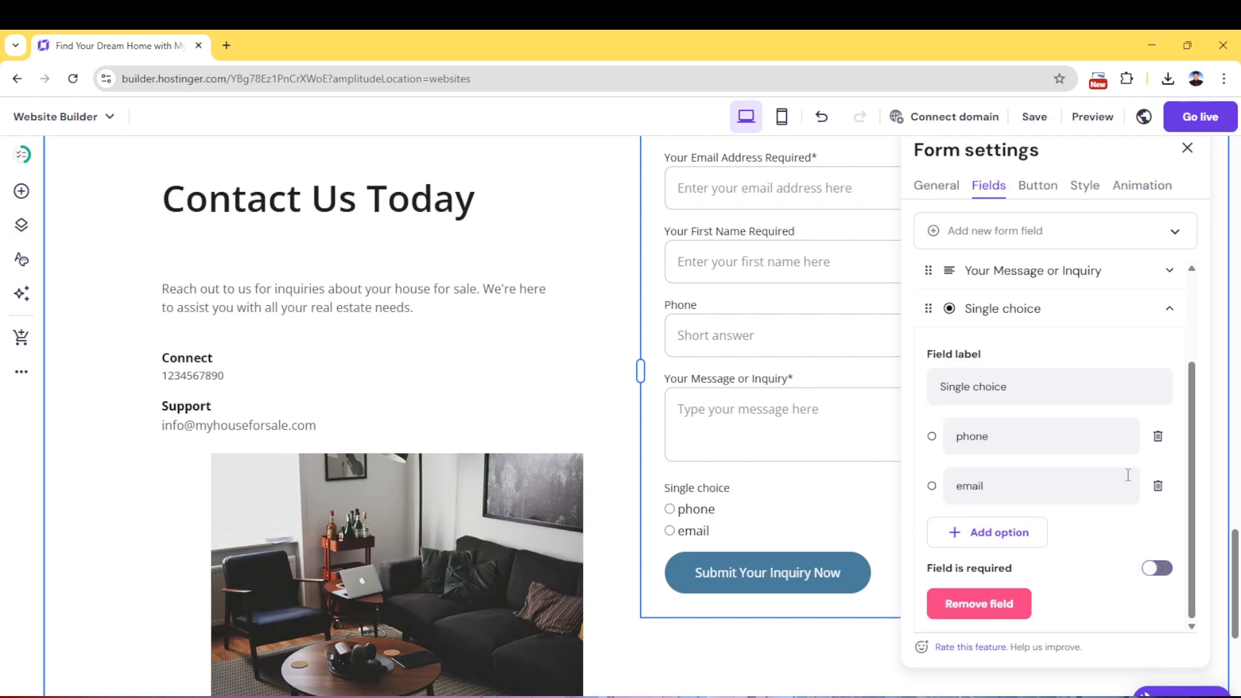
Add a multiple choice field to the contact form and expand its settings
{"action": "left_click", "coordinate": [933, 232]}
{"action": "left_click", "coordinate": [956, 367]}
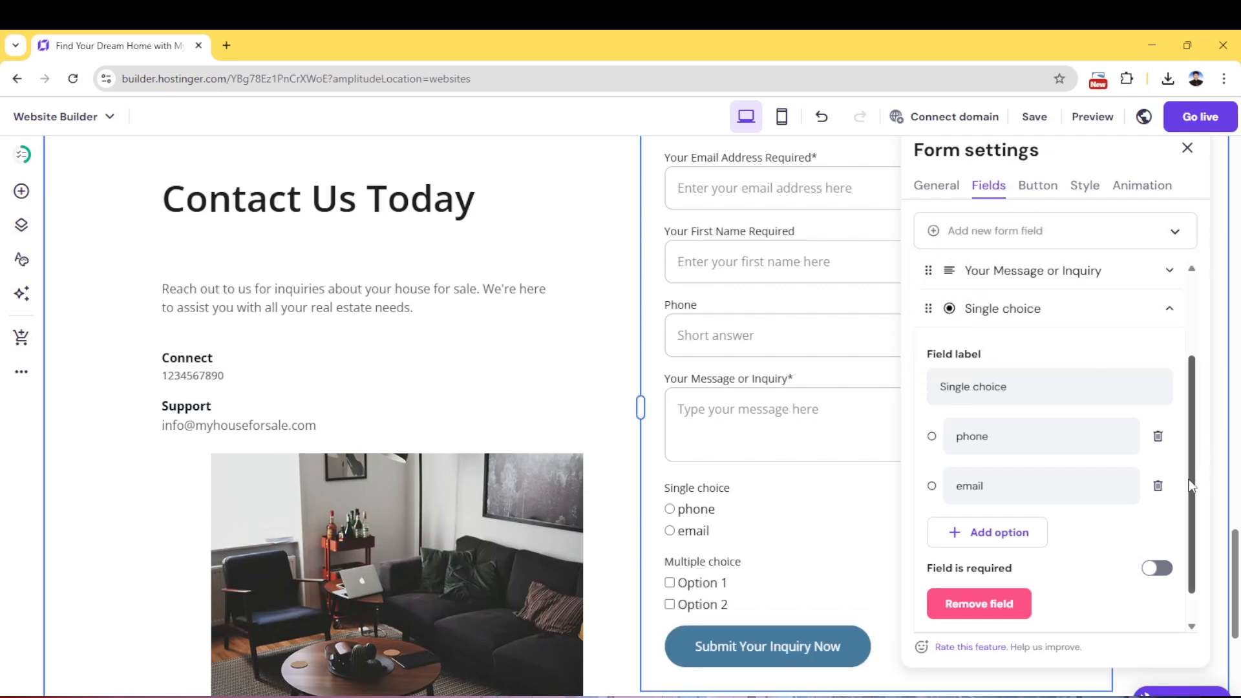
{"action": "scroll", "coordinate": [1169, 607], "scroll_direction": "down", "scroll_amount": 1}
{"action": "left_click", "coordinate": [1168, 615]}
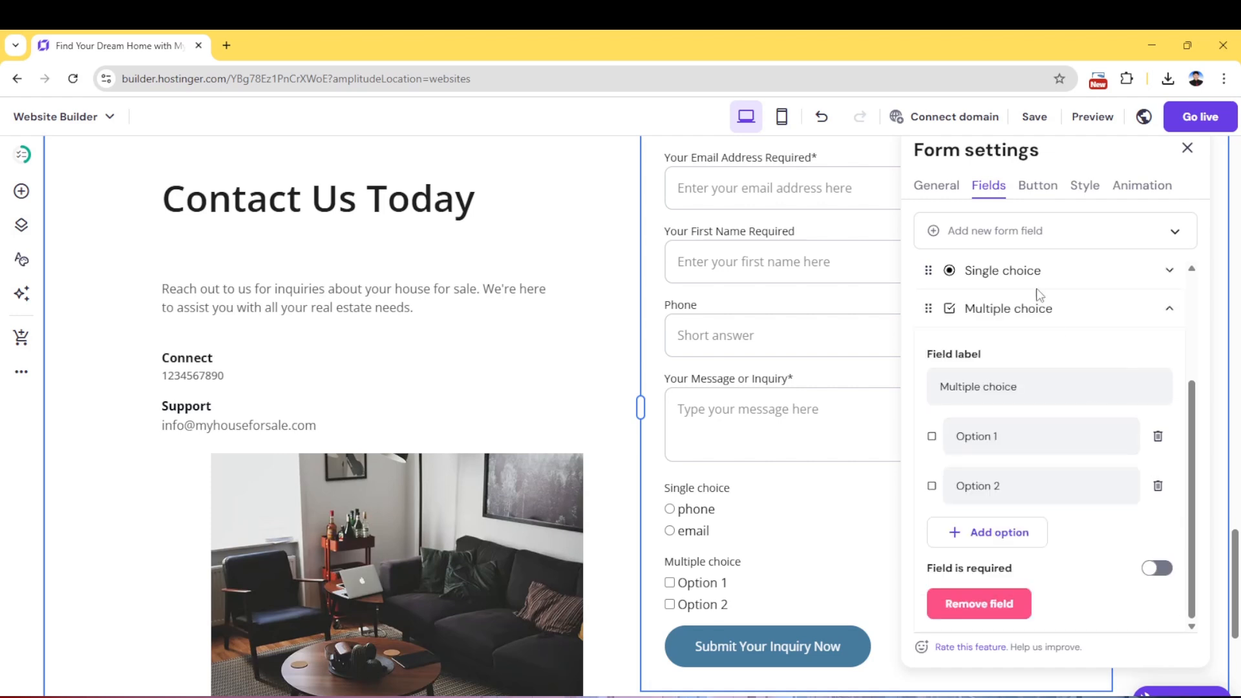
Add a paragraph field to the contact form after the multiple choice field
{"action": "left_click", "coordinate": [934, 233]}
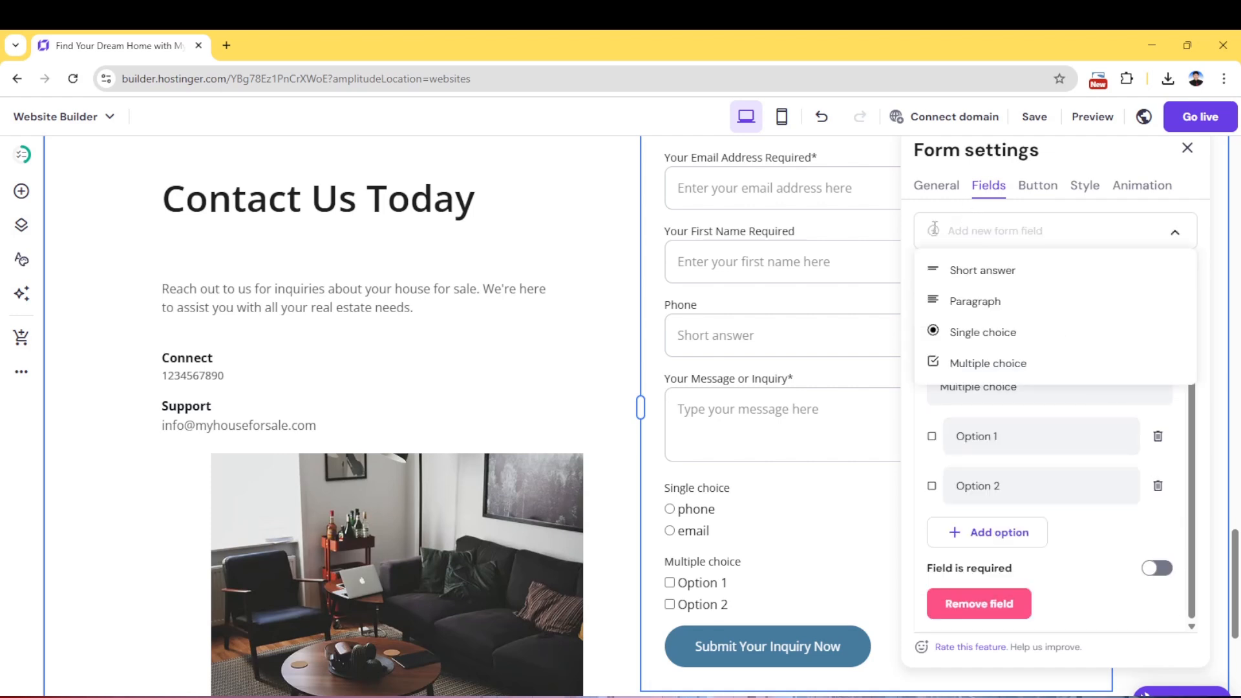
{"action": "left_click", "coordinate": [939, 299]}
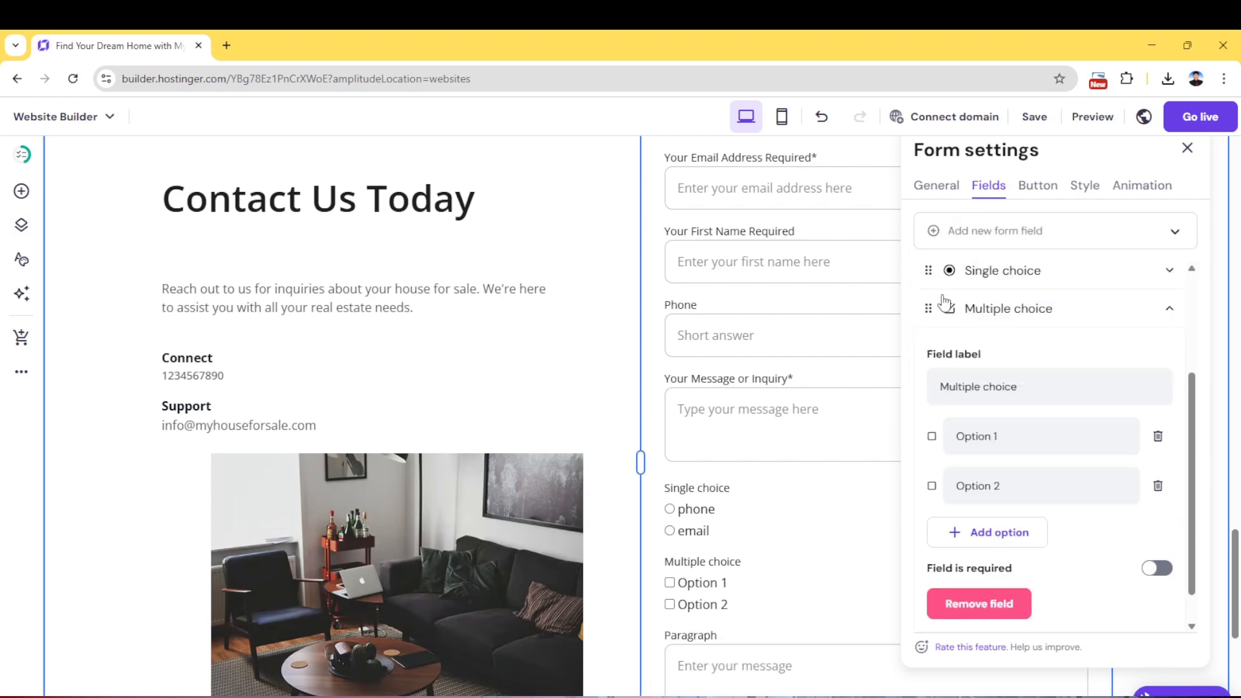
{"action": "scroll", "coordinate": [1187, 429], "scroll_direction": "down", "scroll_amount": 1}
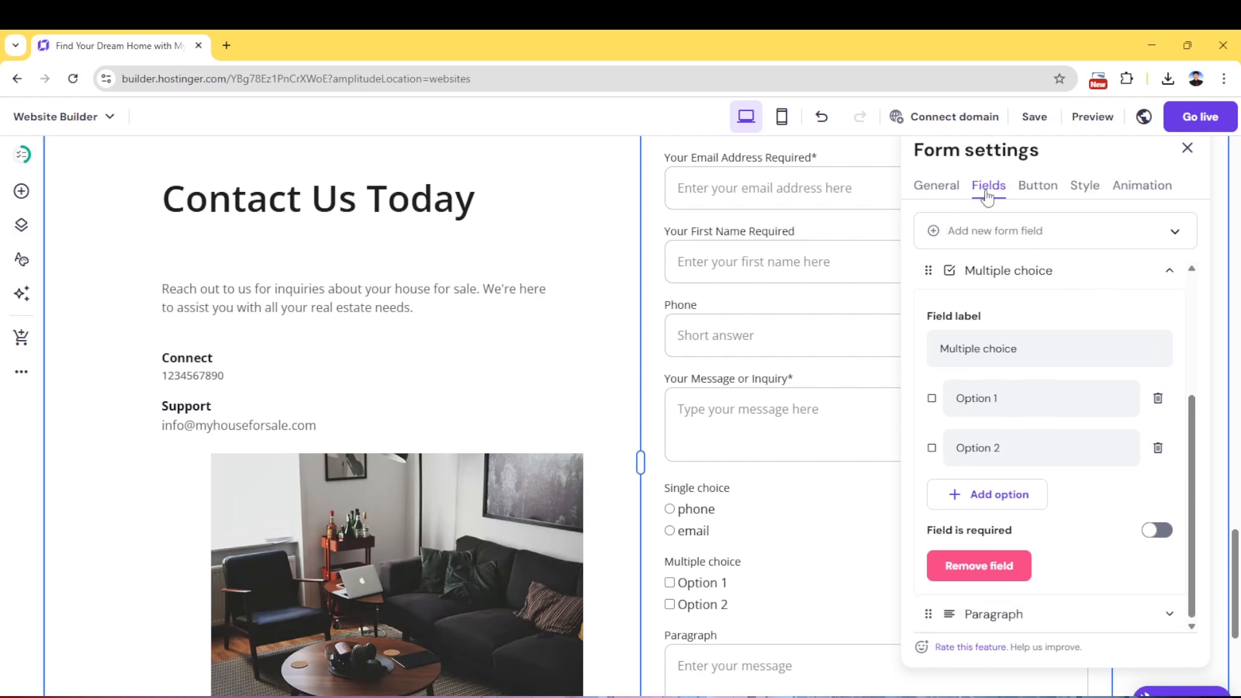
View the form's submit button settings, switching the after-submission action to Link to page and back to Show message
{"action": "left_click", "coordinate": [1036, 188]}
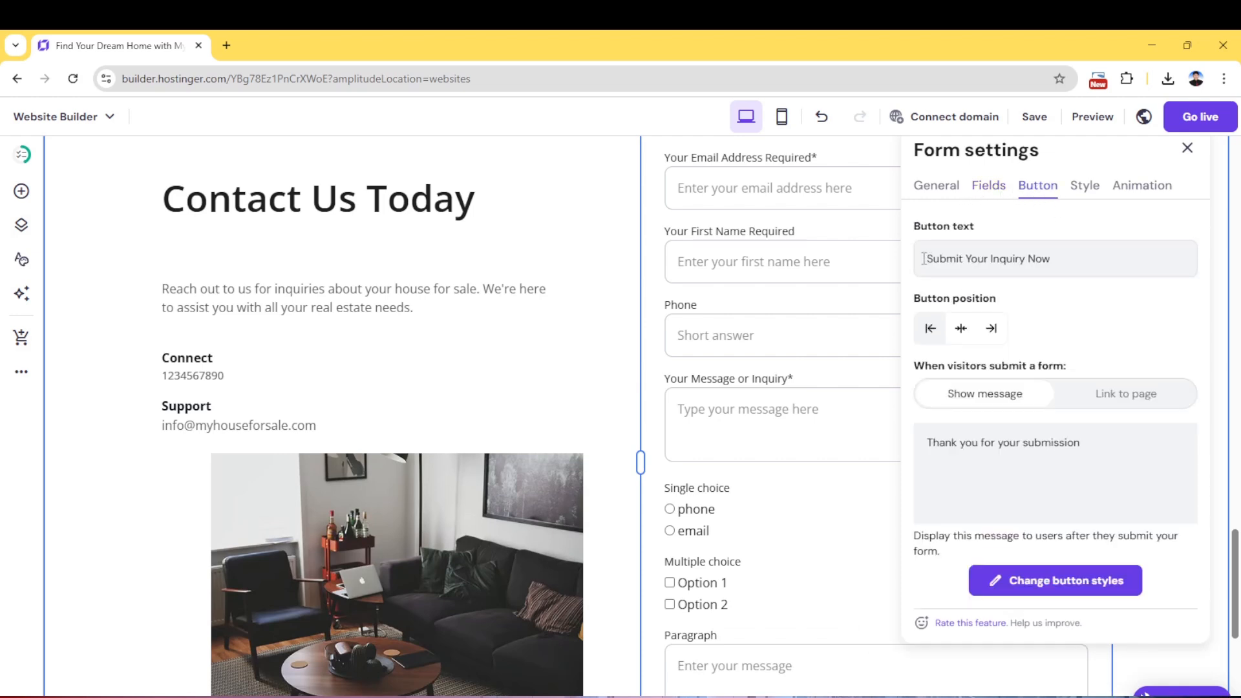
{"action": "left_click_drag", "start_coordinate": [923, 258], "coordinate": [1078, 259]}
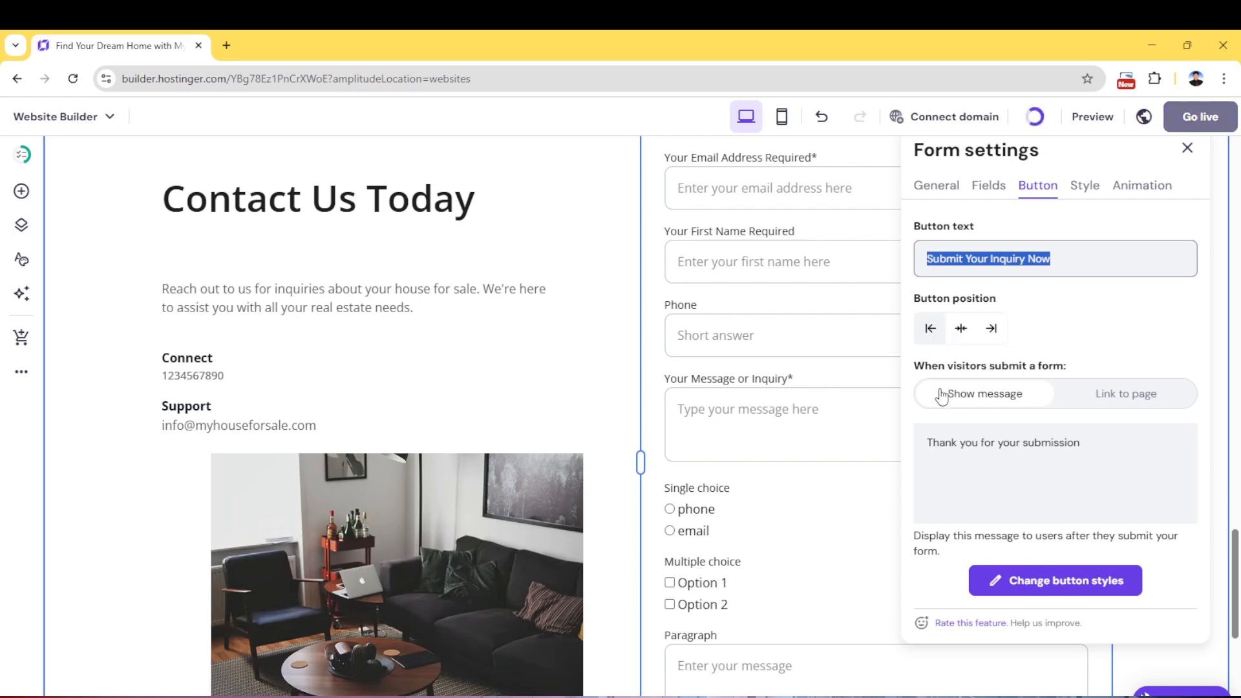
{"action": "left_click", "coordinate": [1120, 402]}
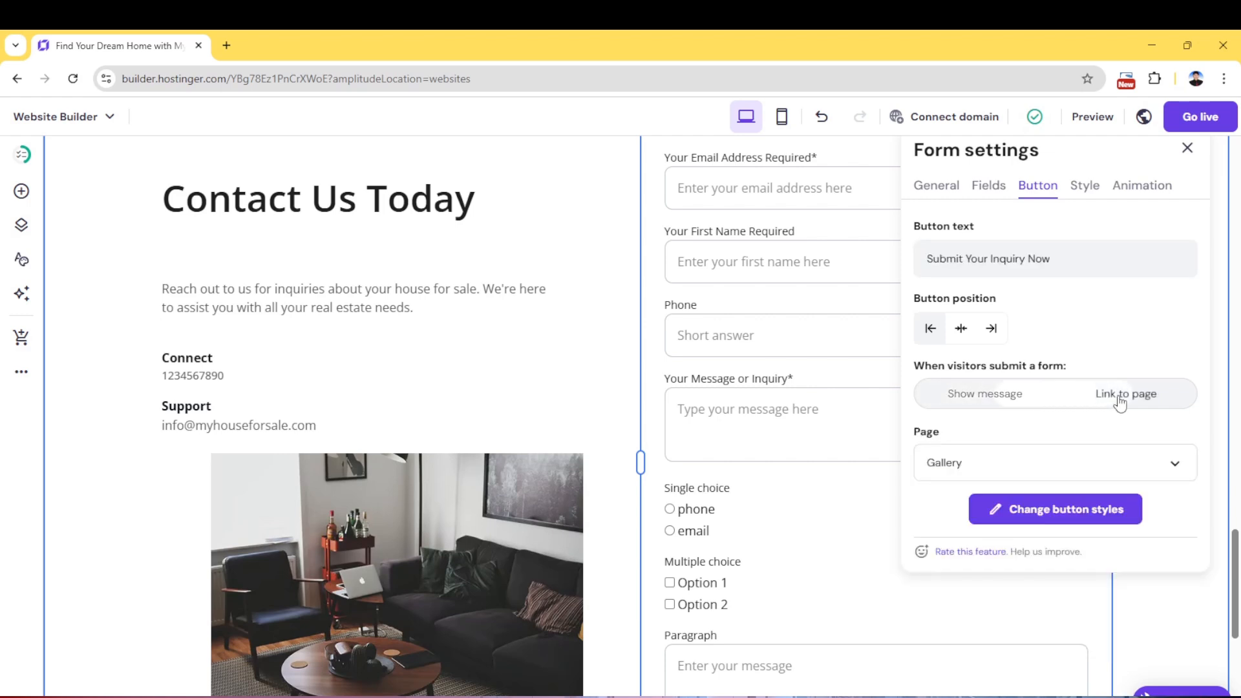
{"action": "left_click", "coordinate": [999, 396]}
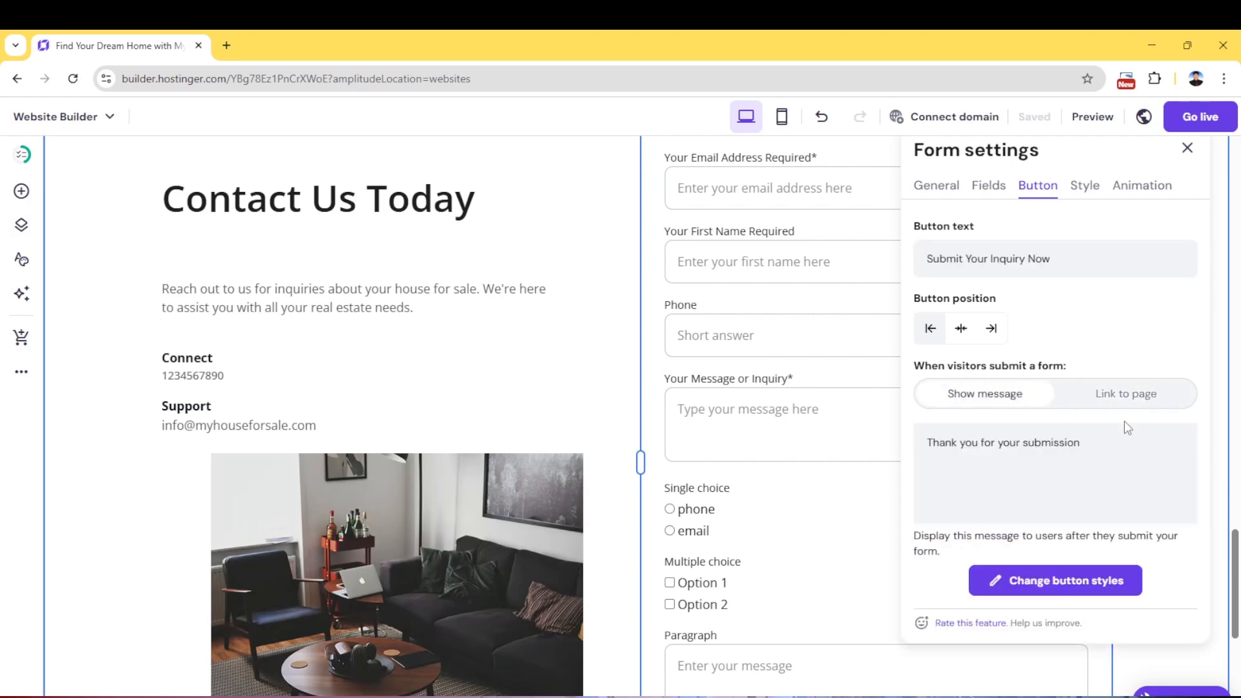
{"action": "scroll", "coordinate": [1134, 421], "scroll_direction": "down", "scroll_amount": 3}
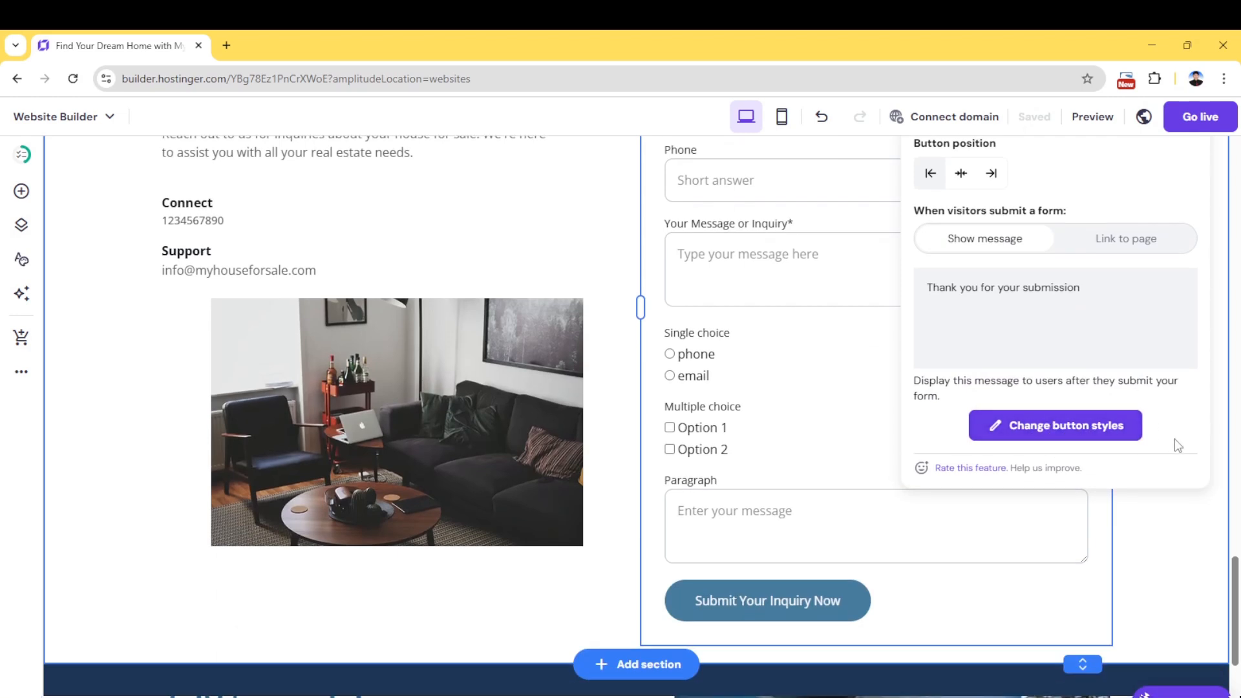
Add a slideshow section between the hero section and the Welcome to My House For Sale section
{"action": "scroll", "coordinate": [1178, 446], "scroll_direction": "up", "scroll_amount": 3}
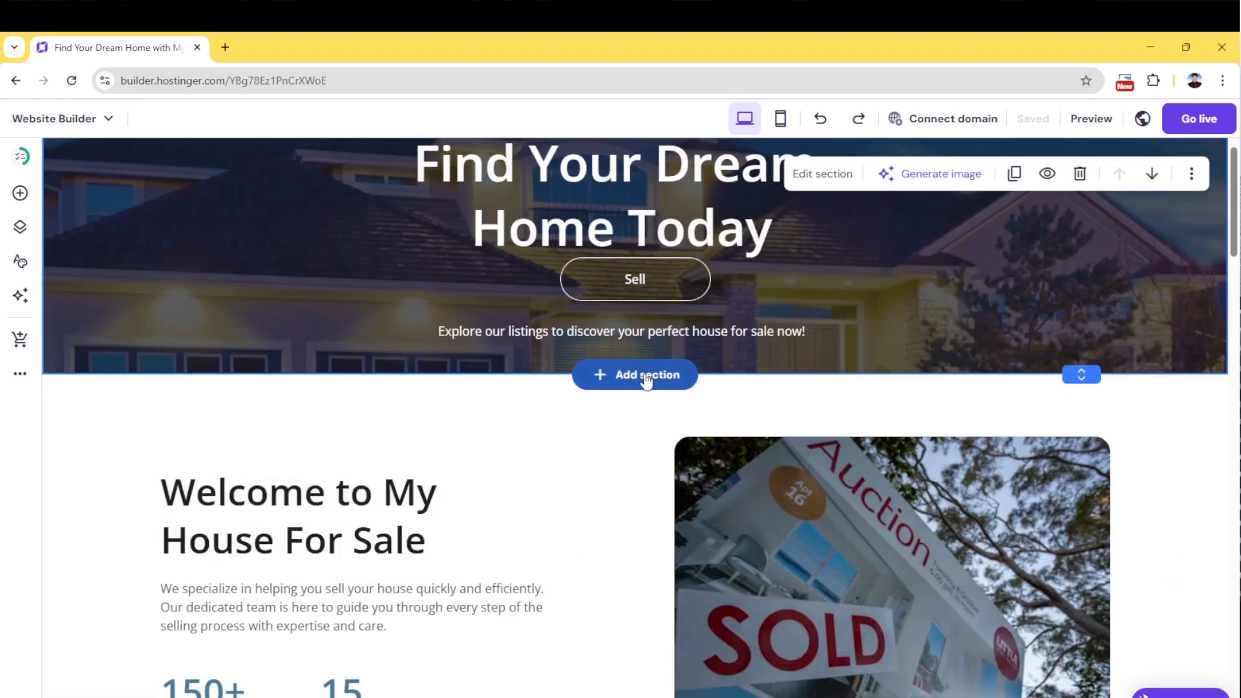
{"action": "left_click", "coordinate": [646, 380]}
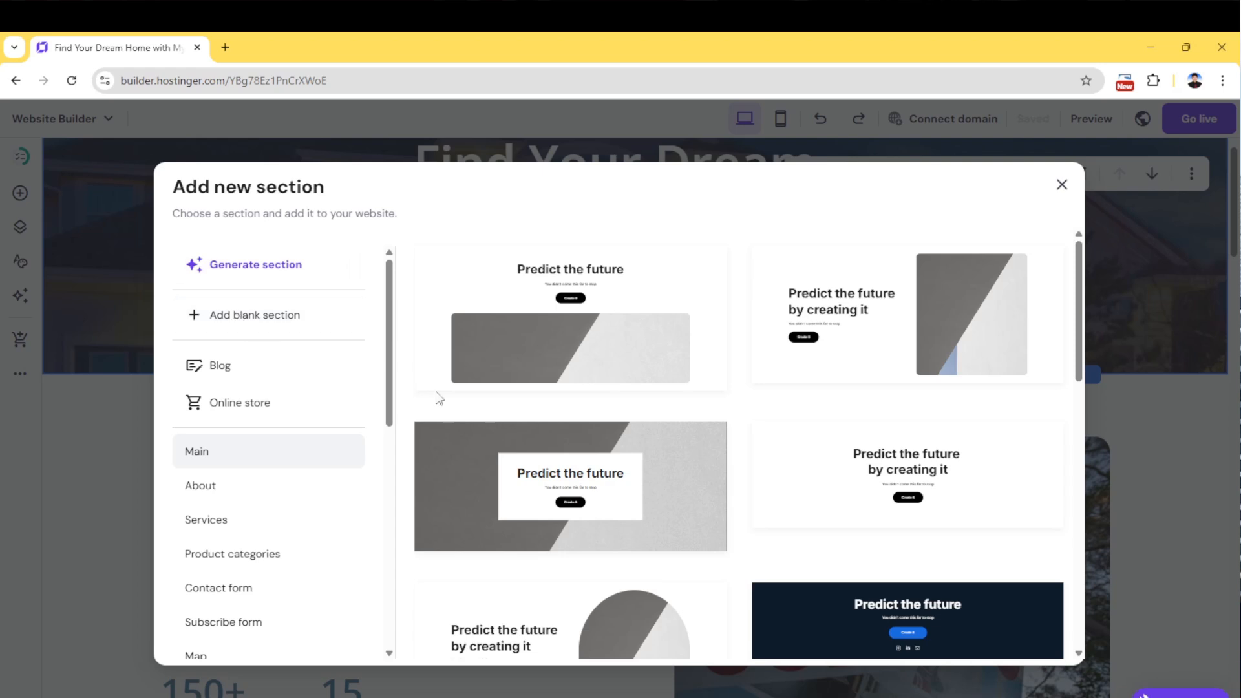
{"action": "left_click_drag", "start_coordinate": [389, 396], "coordinate": [379, 566]}
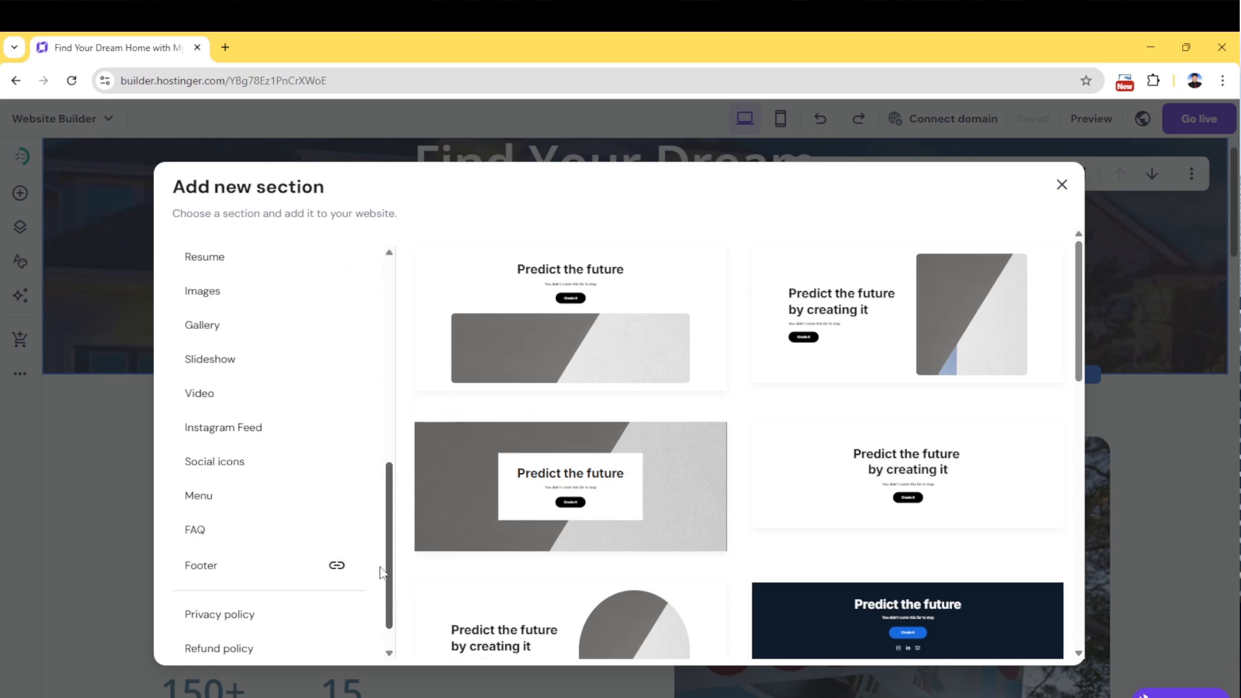
{"action": "left_click", "coordinate": [217, 362]}
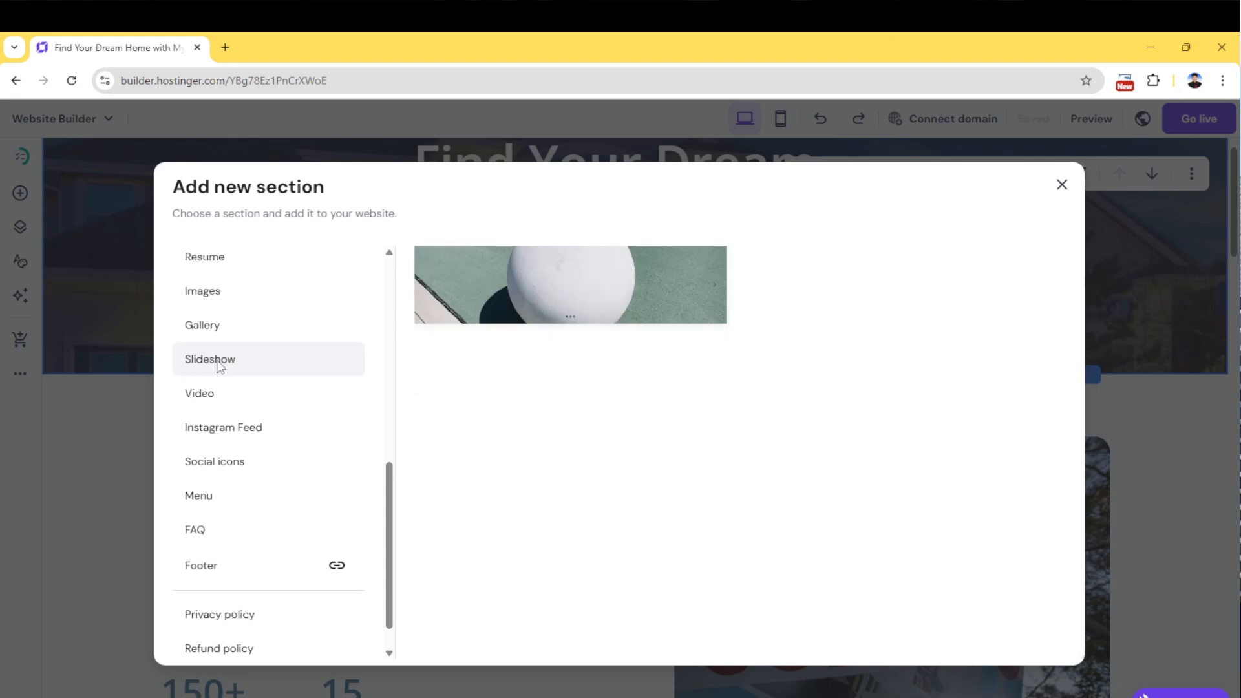
{"action": "left_click", "coordinate": [586, 292]}
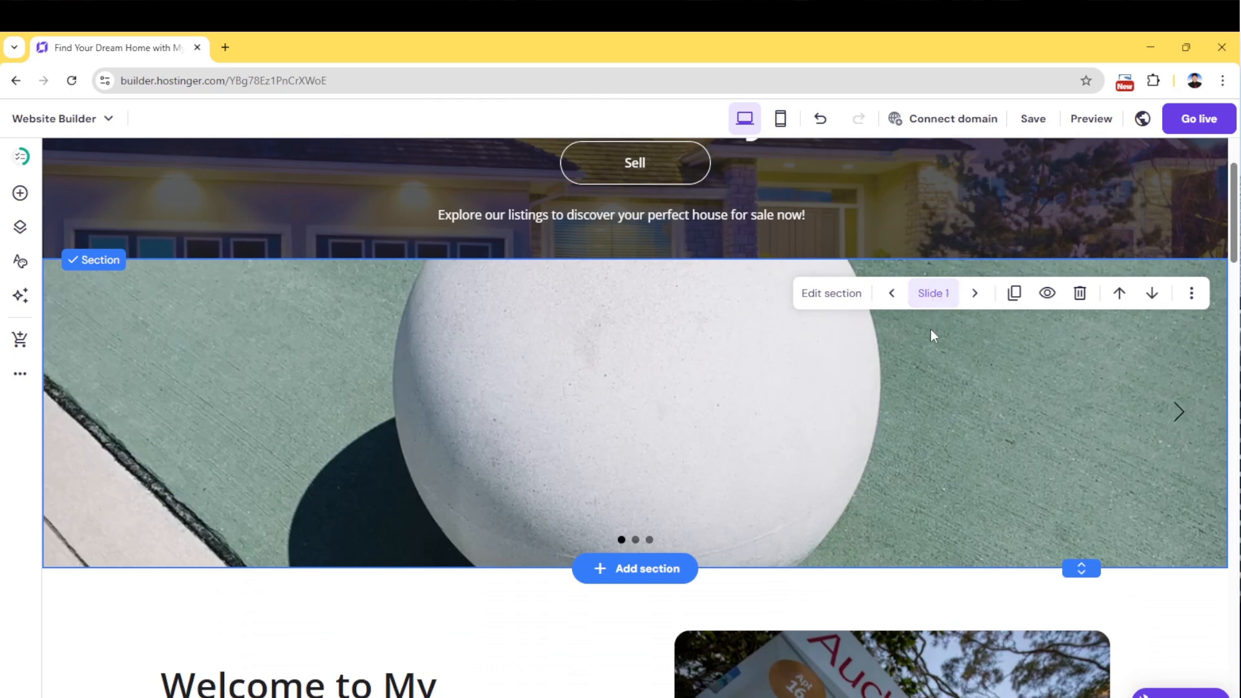
Replace two default slides with the garden house images generated-m5KM8jO... and generated-mp8W4kB... from the media library
{"action": "left_click", "coordinate": [932, 296]}
{"action": "left_click", "coordinate": [1014, 226]}
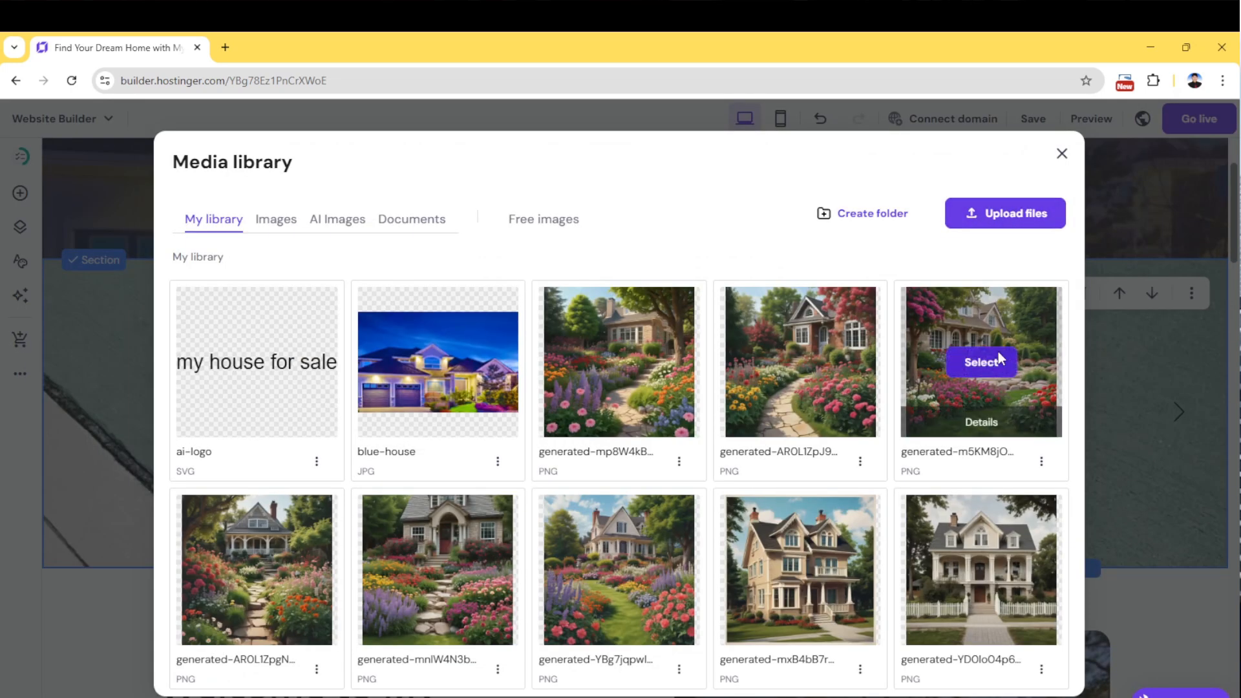
{"action": "left_click", "coordinate": [987, 358]}
{"action": "left_click", "coordinate": [366, 292]}
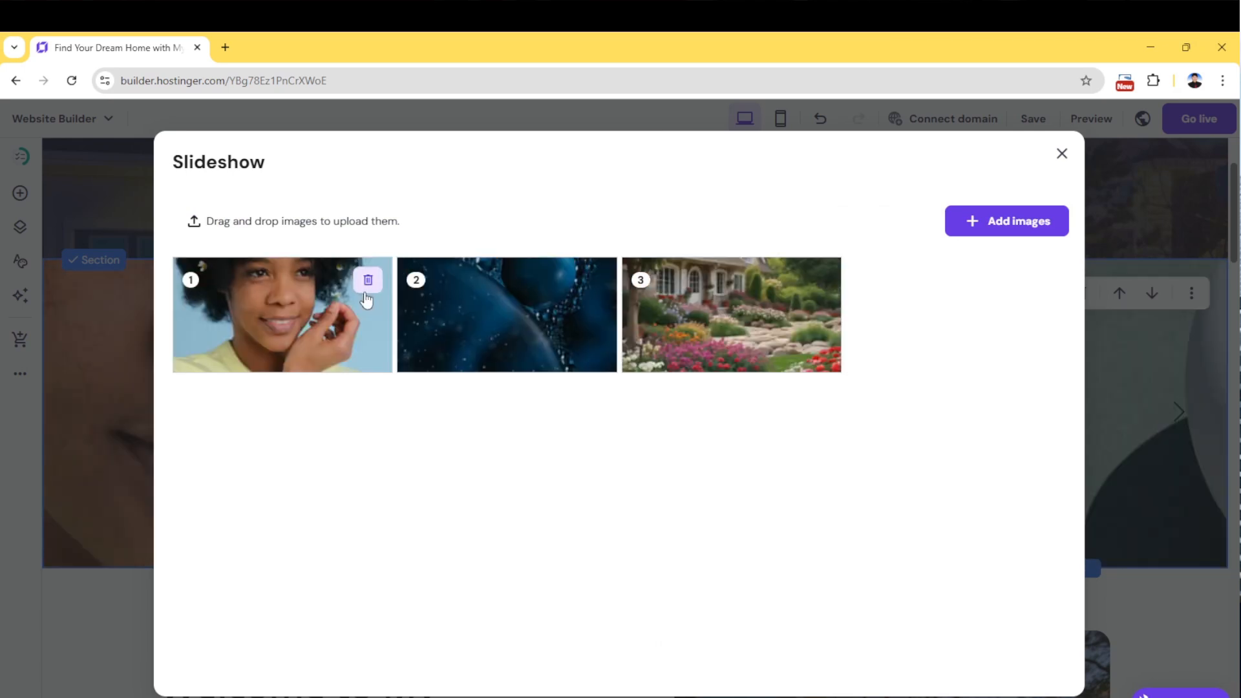
{"action": "left_click", "coordinate": [1007, 231]}
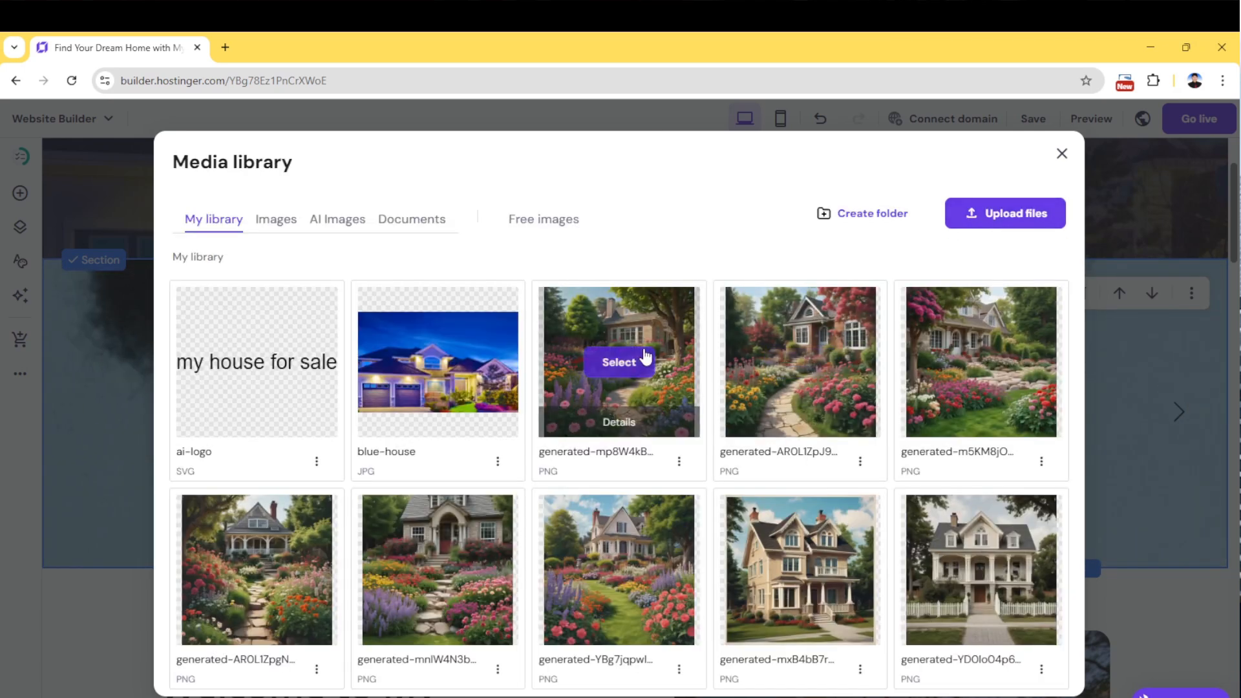
{"action": "left_click", "coordinate": [639, 357]}
{"action": "left_click", "coordinate": [371, 294]}
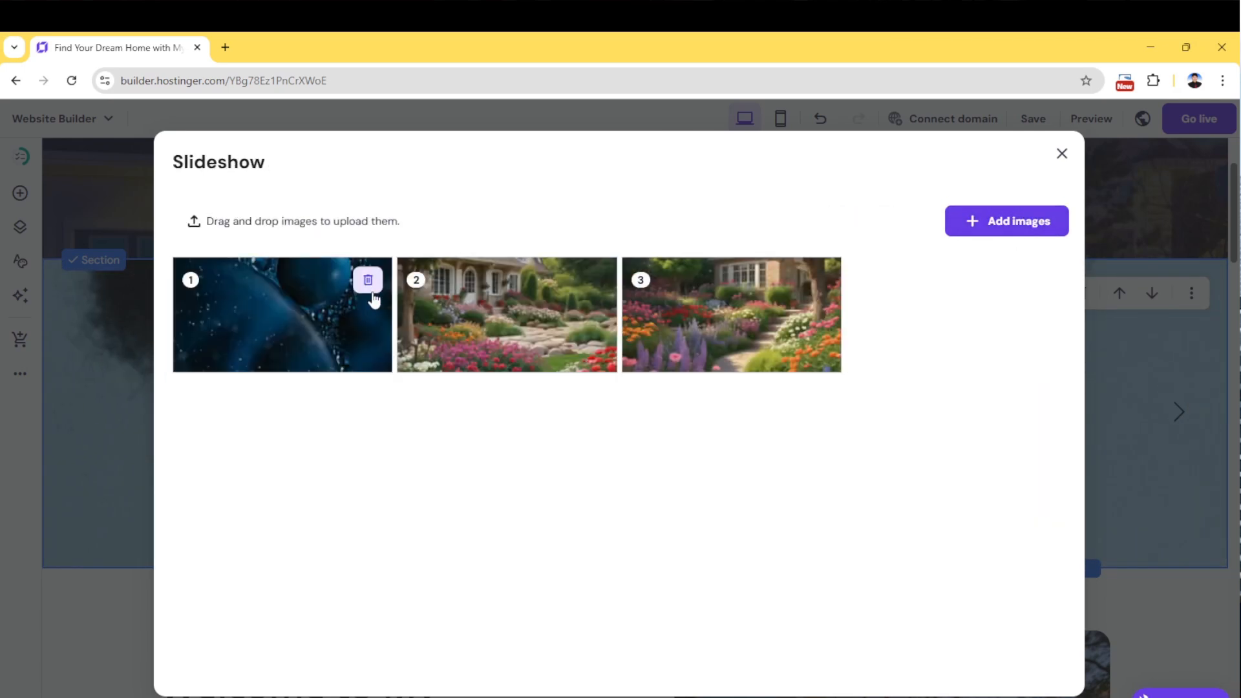
Replace the remaining default slide with the blue-house image from the media library and close the slideshow manager
{"action": "left_click", "coordinate": [983, 223]}
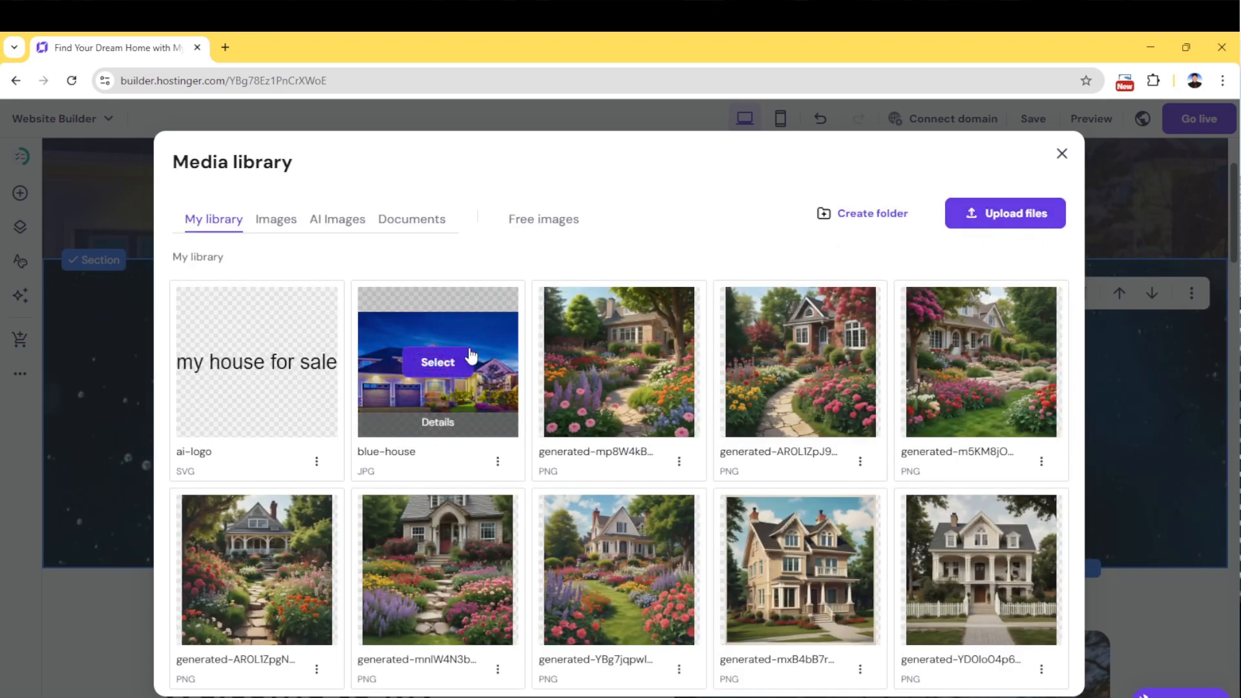
{"action": "left_click", "coordinate": [452, 358]}
{"action": "left_click", "coordinate": [366, 277]}
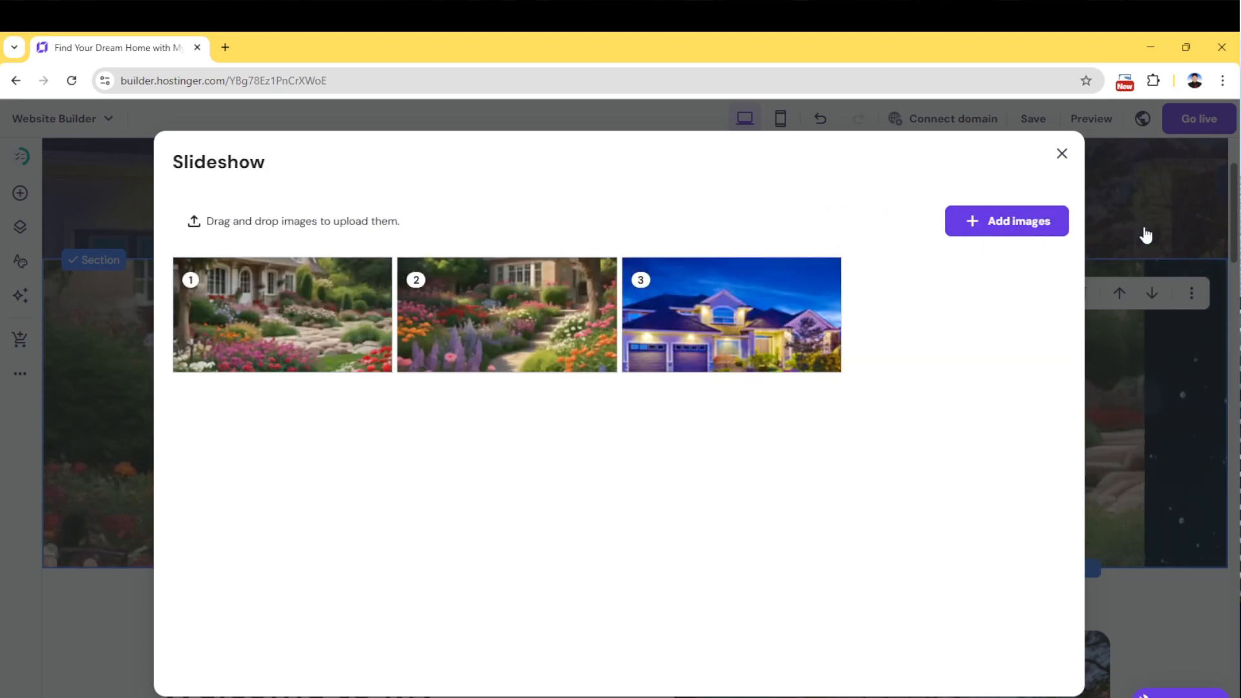
{"action": "left_click", "coordinate": [1061, 153]}
Preview the site, check the slideshow's third slide, and return to the editor
{"action": "left_click", "coordinate": [1090, 118]}
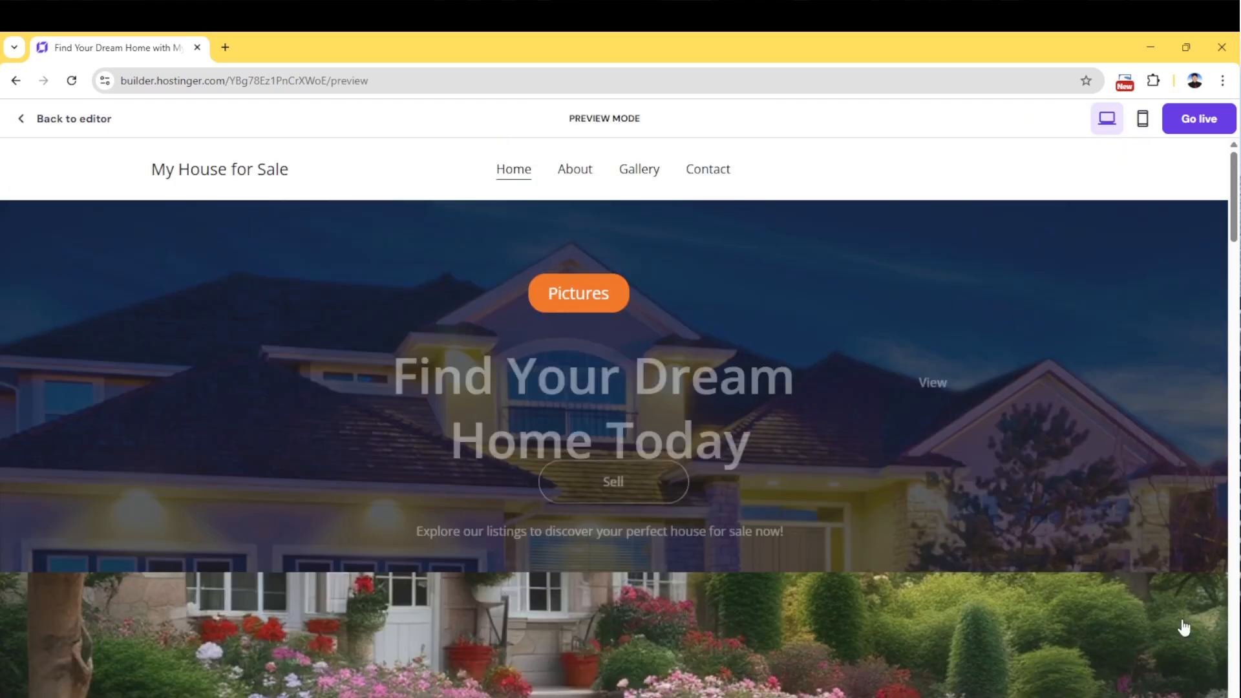
{"action": "scroll", "coordinate": [1185, 608], "scroll_direction": "down", "scroll_amount": 5}
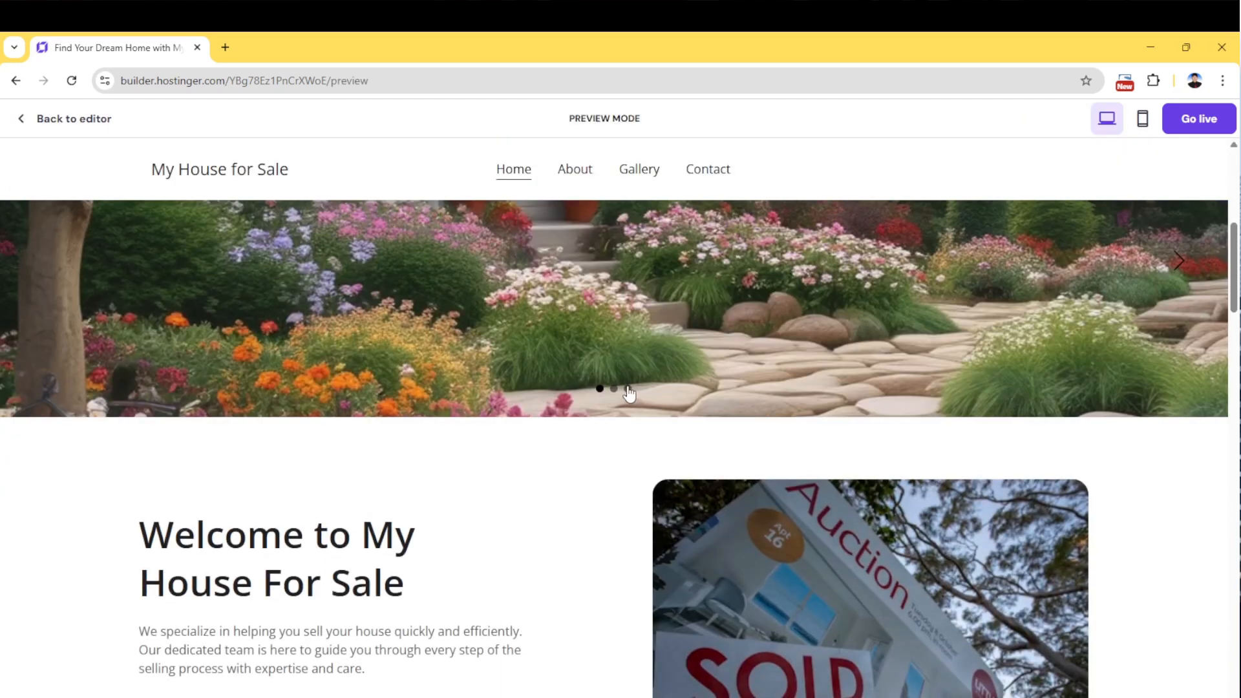
{"action": "left_click", "coordinate": [628, 390]}
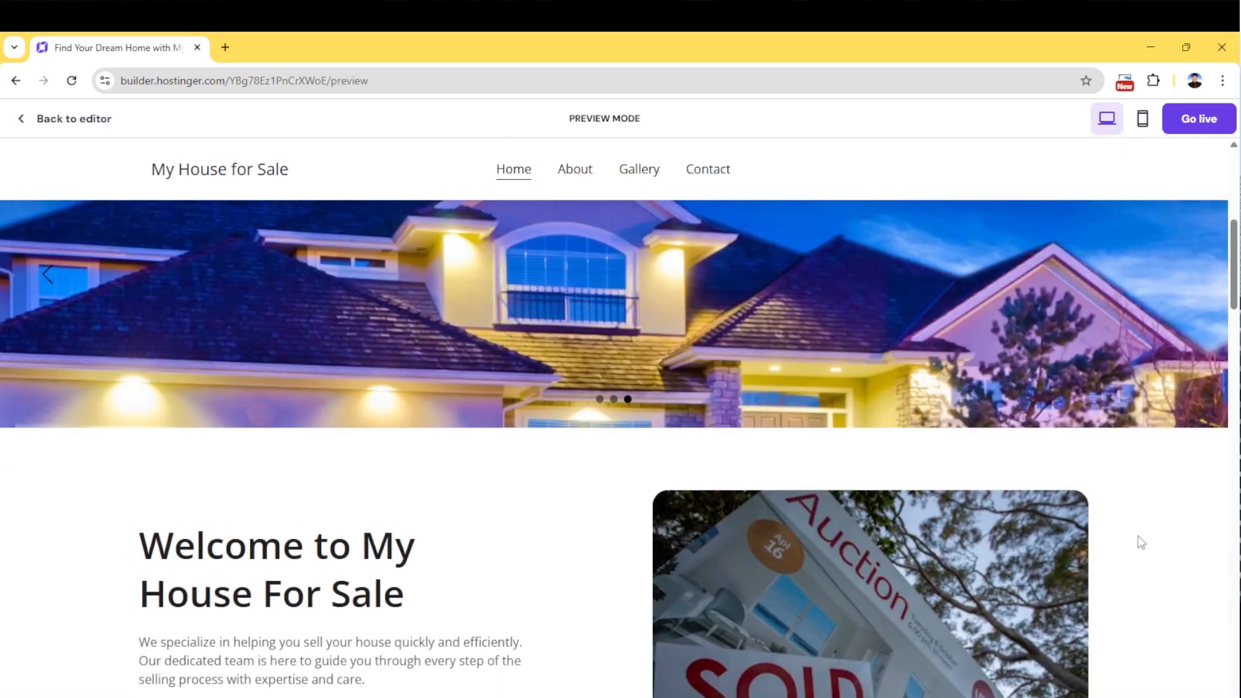
{"action": "scroll", "coordinate": [1141, 543], "scroll_direction": "up", "scroll_amount": 3}
{"action": "left_click", "coordinate": [18, 119]}
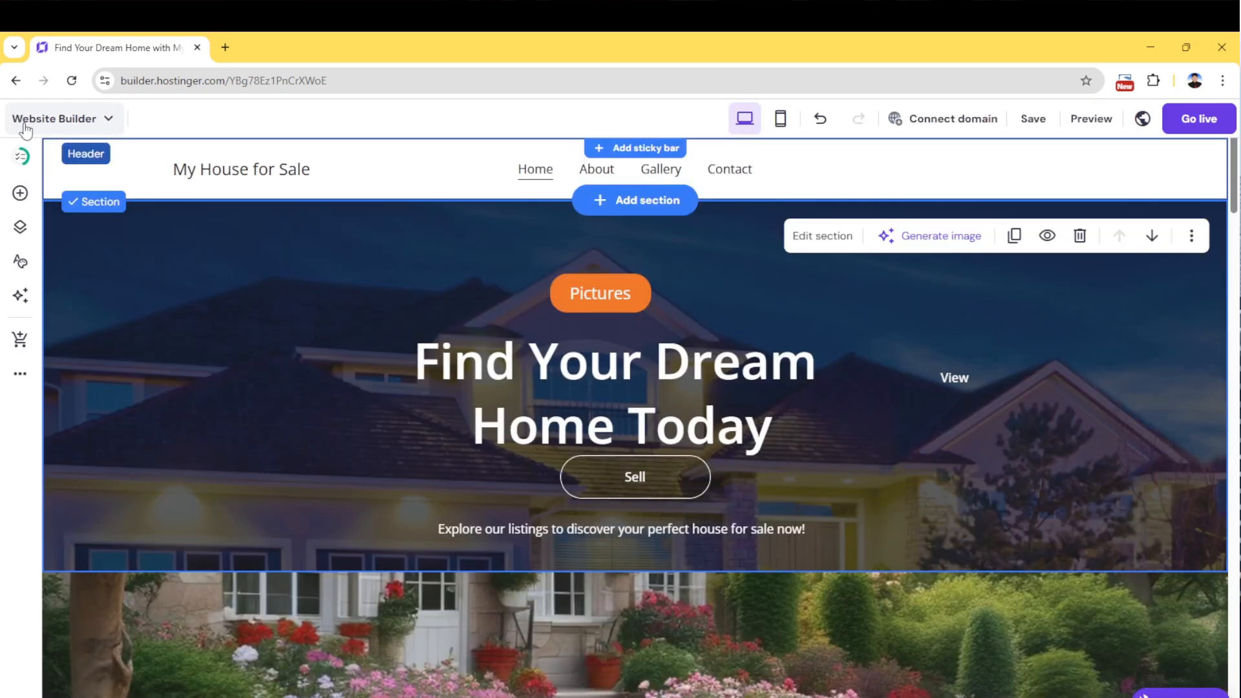
Add a blank section directly below the slideshow
{"action": "scroll", "coordinate": [860, 546], "scroll_direction": "down", "scroll_amount": 8}
{"action": "left_click", "coordinate": [645, 419]}
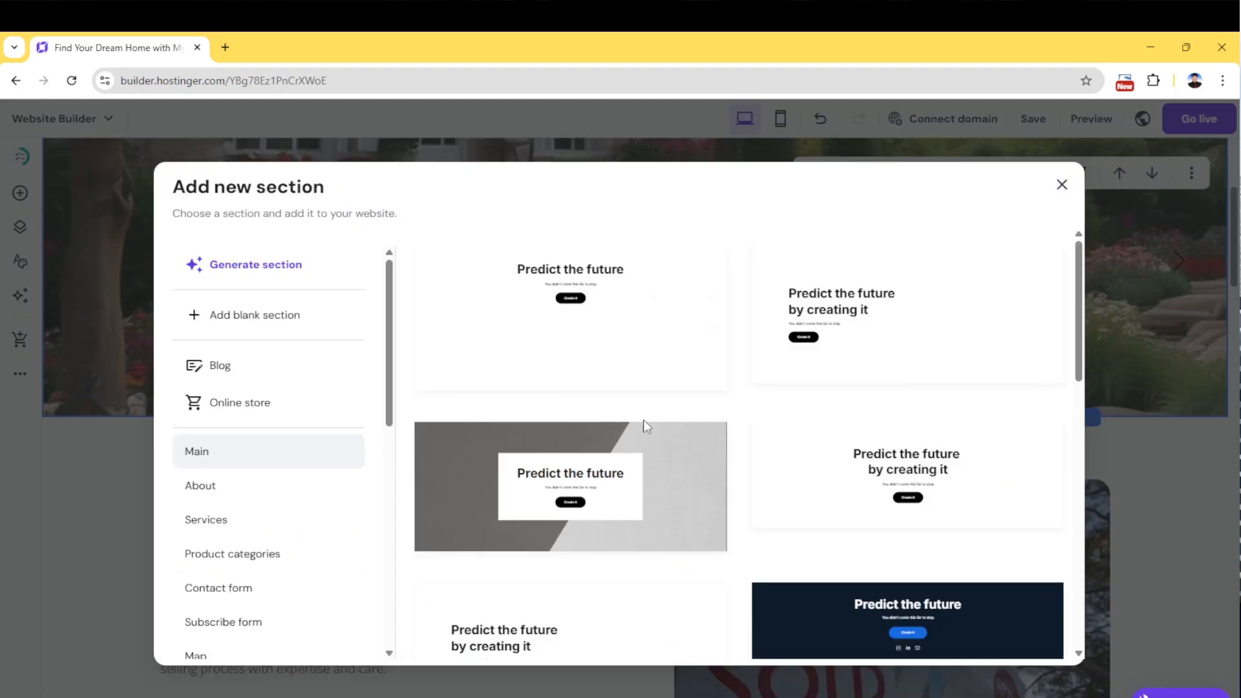
{"action": "left_click", "coordinate": [239, 317]}
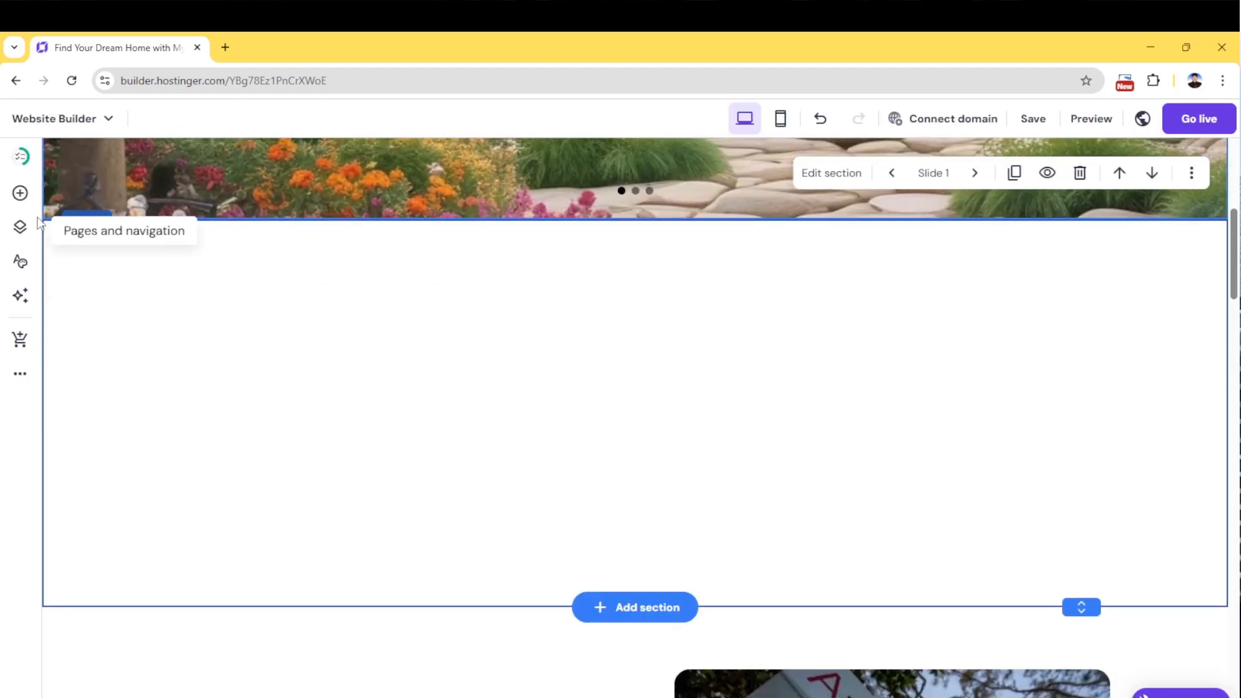
Place an image, a text element and a button in the new blank section
{"action": "left_click", "coordinate": [20, 194]}
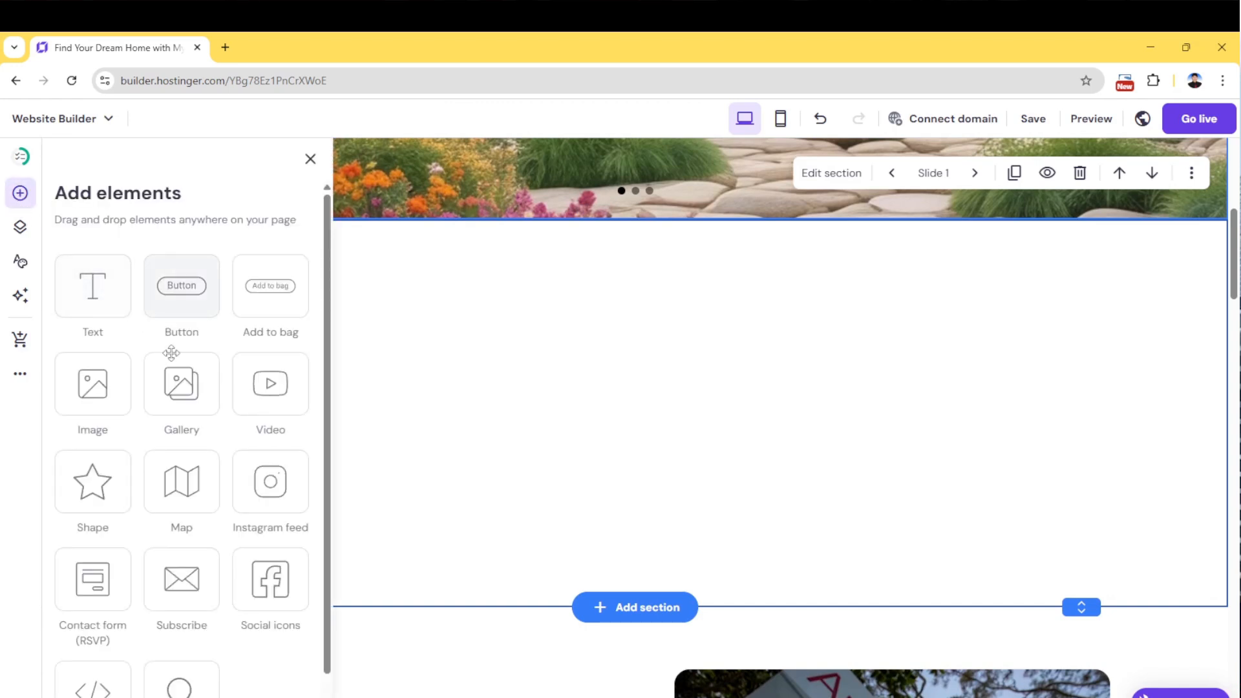
{"action": "left_click_drag", "start_coordinate": [126, 386], "coordinate": [773, 490]}
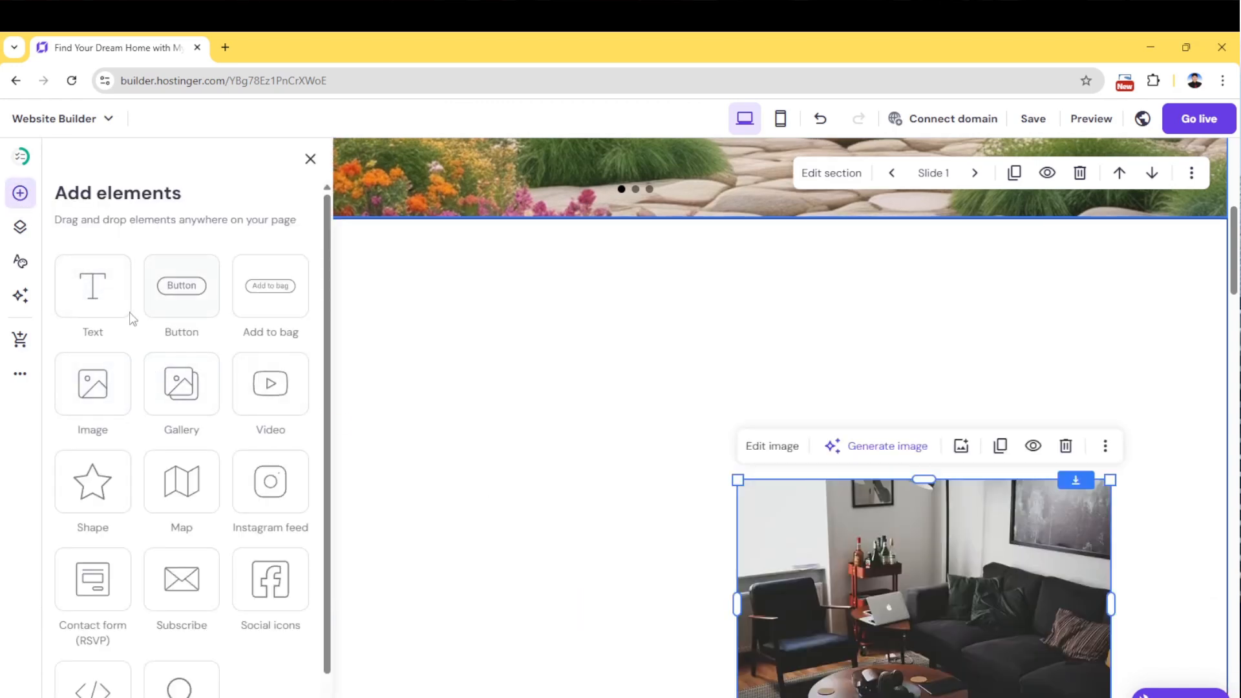
{"action": "left_click_drag", "start_coordinate": [116, 300], "coordinate": [367, 323]}
{"action": "left_click_drag", "start_coordinate": [182, 285], "coordinate": [1005, 610]}
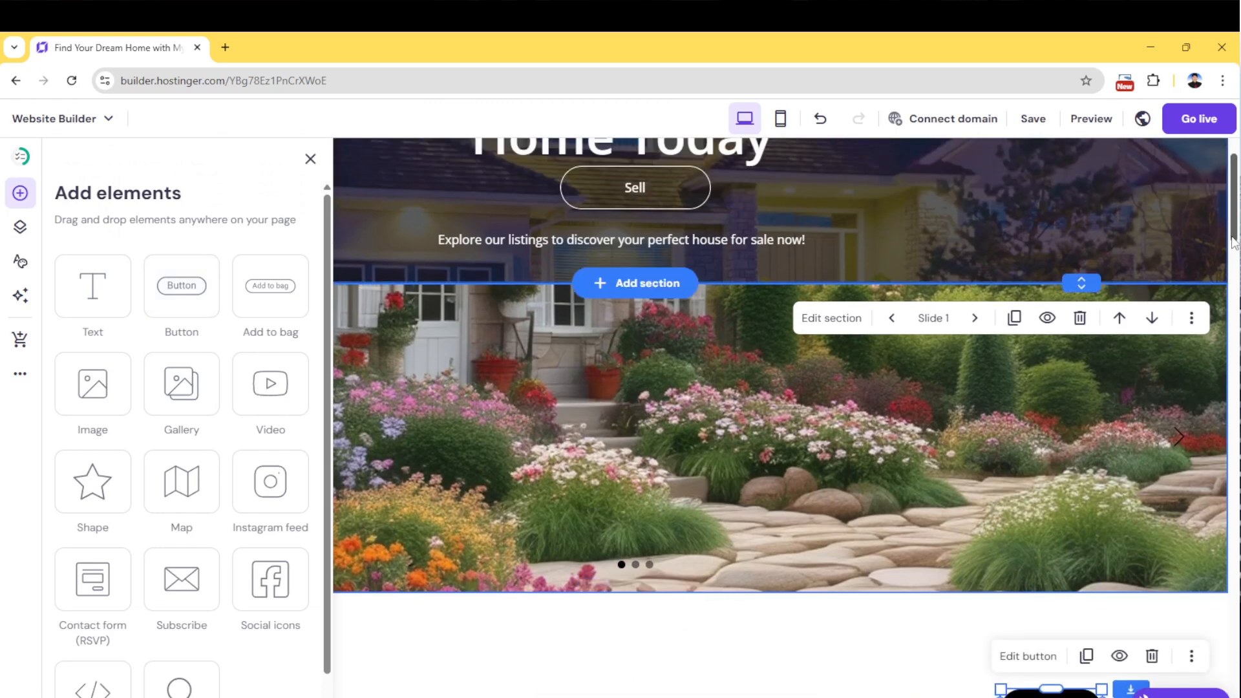
Rearrange the blank section so the text sits above the image, with the button beside the text
{"action": "scroll", "coordinate": [1171, 295], "scroll_direction": "down", "scroll_amount": 8}
{"action": "left_click_drag", "start_coordinate": [1085, 261], "coordinate": [934, 329]}
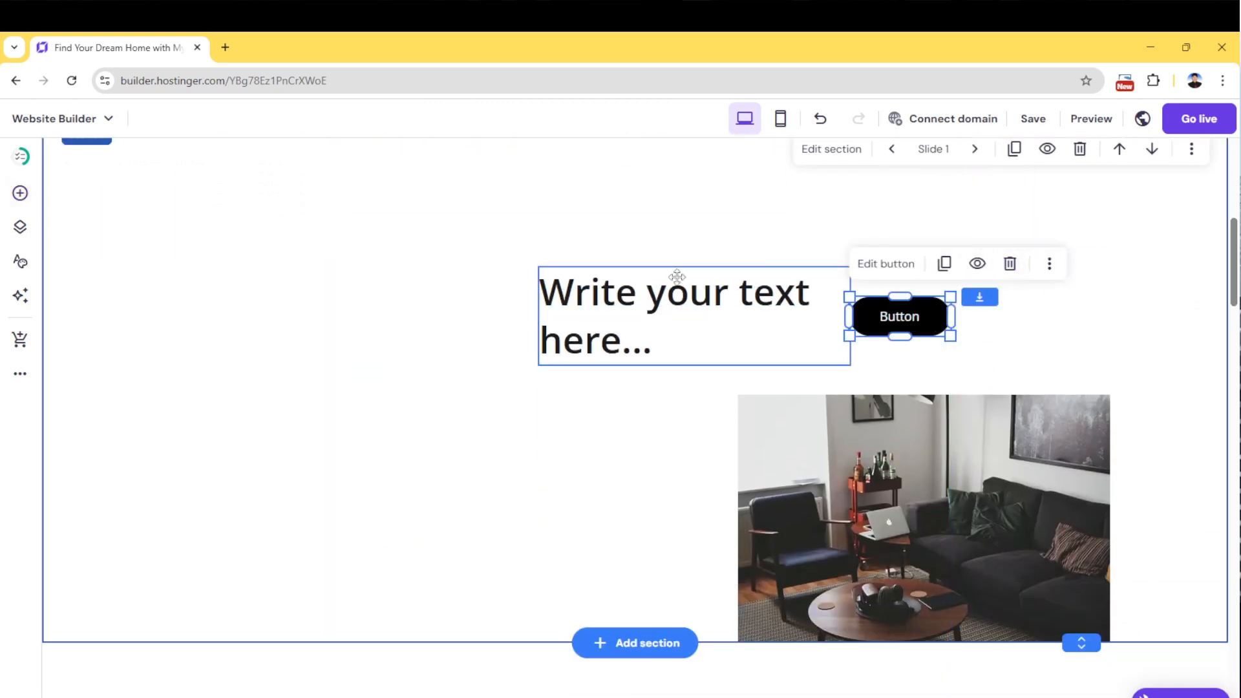
{"action": "left_click_drag", "start_coordinate": [639, 299], "coordinate": [631, 244]}
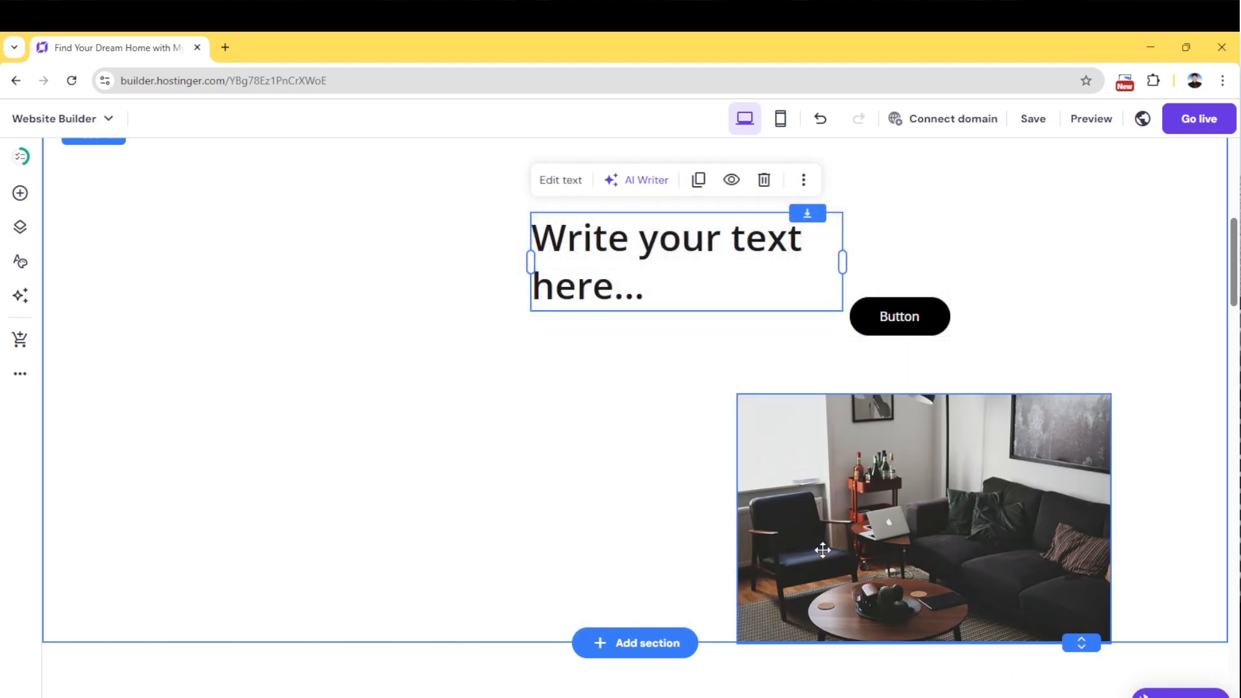
{"action": "left_click_drag", "start_coordinate": [826, 551], "coordinate": [634, 505]}
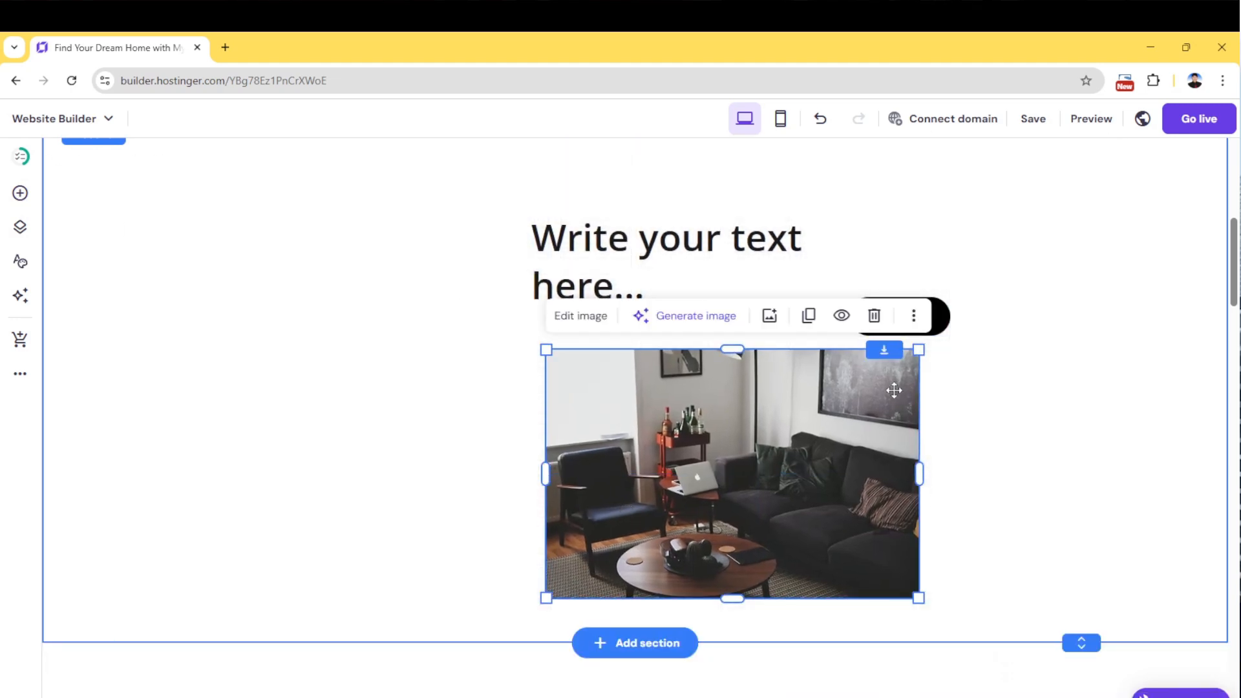
Examine the slideshow and custom section on the page, and browse the section categories available to add
{"action": "scroll", "coordinate": [894, 413], "scroll_direction": "up", "scroll_amount": 5}
{"action": "scroll", "coordinate": [988, 450], "scroll_direction": "up", "scroll_amount": 5}
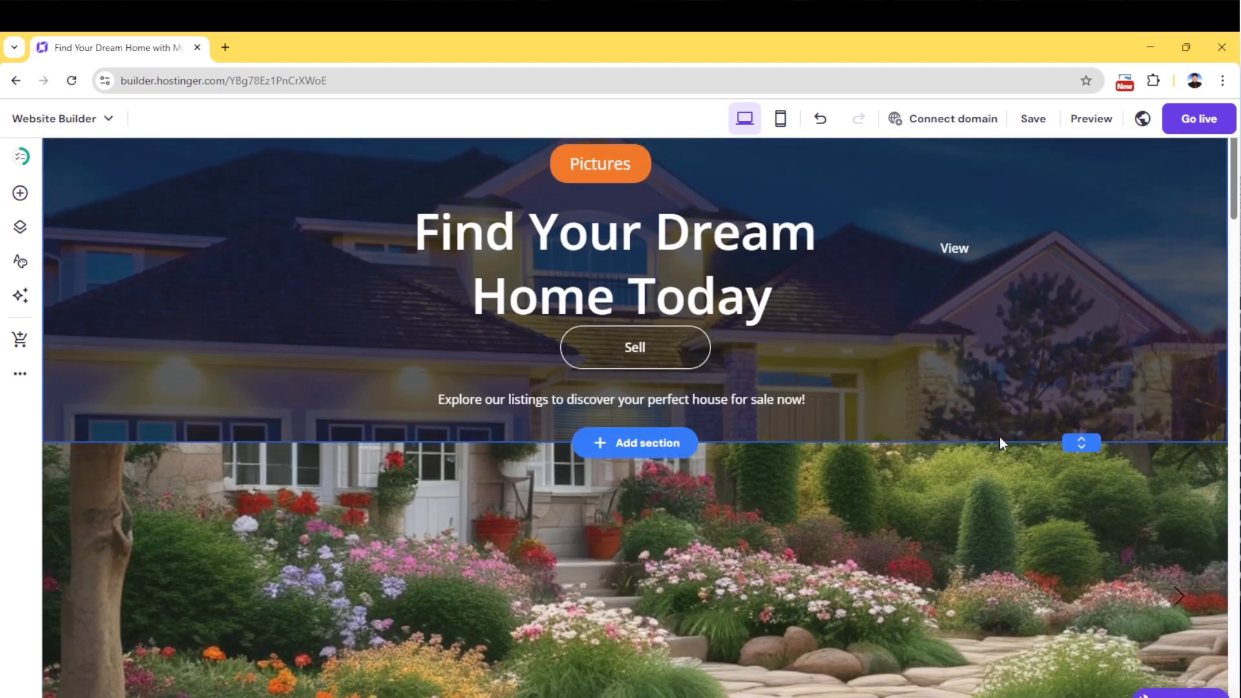
{"action": "scroll", "coordinate": [1003, 428], "scroll_direction": "down", "scroll_amount": 8}
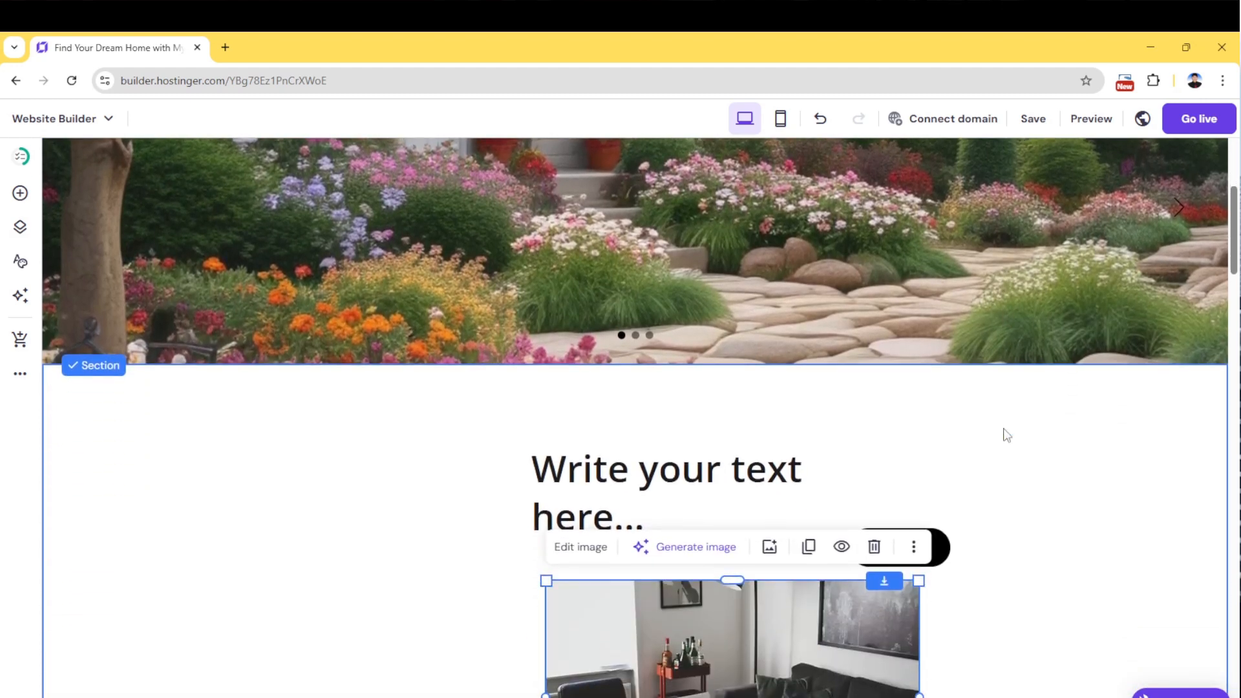
{"action": "scroll", "coordinate": [1005, 432], "scroll_direction": "up", "scroll_amount": 2}
{"action": "scroll", "coordinate": [1006, 431], "scroll_direction": "down", "scroll_amount": 1}
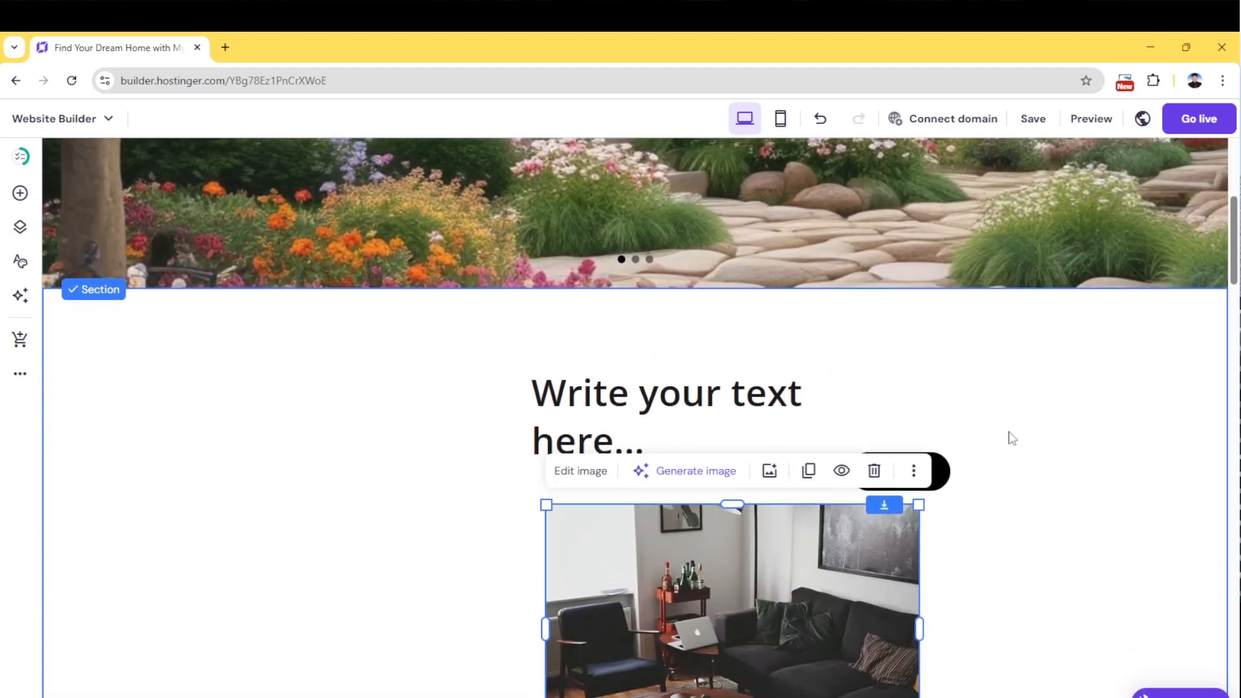
{"action": "scroll", "coordinate": [1011, 434], "scroll_direction": "up", "scroll_amount": 4}
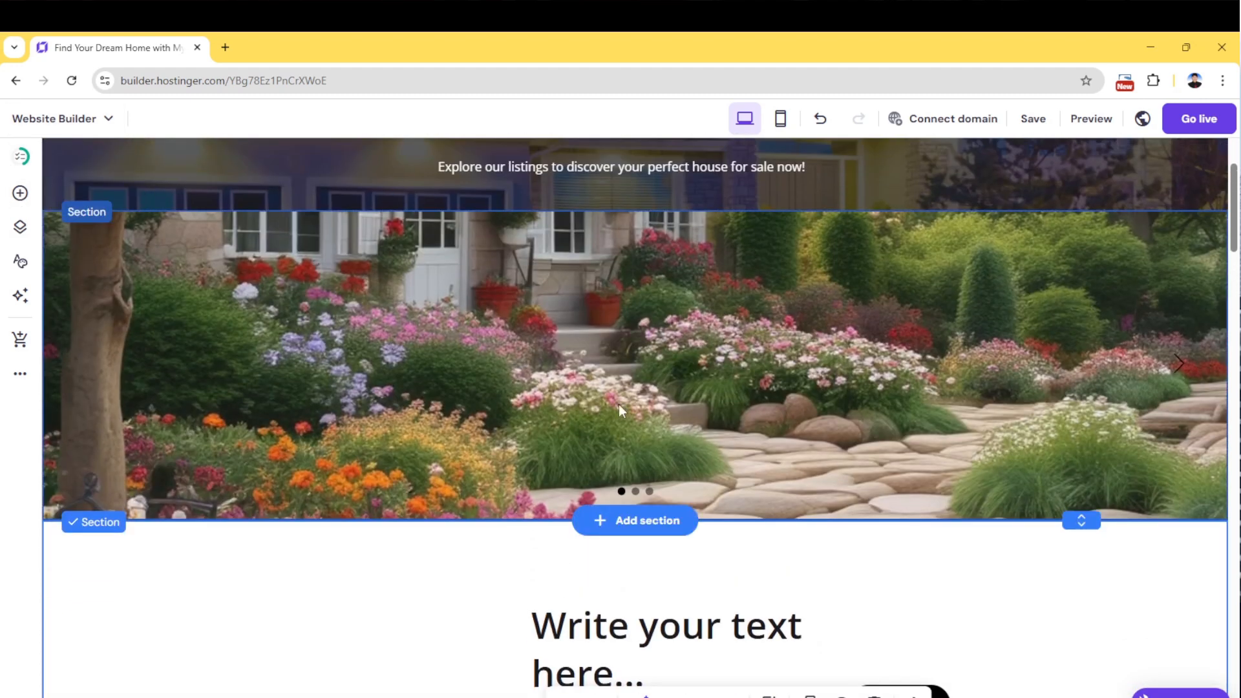
{"action": "left_click", "coordinate": [656, 526]}
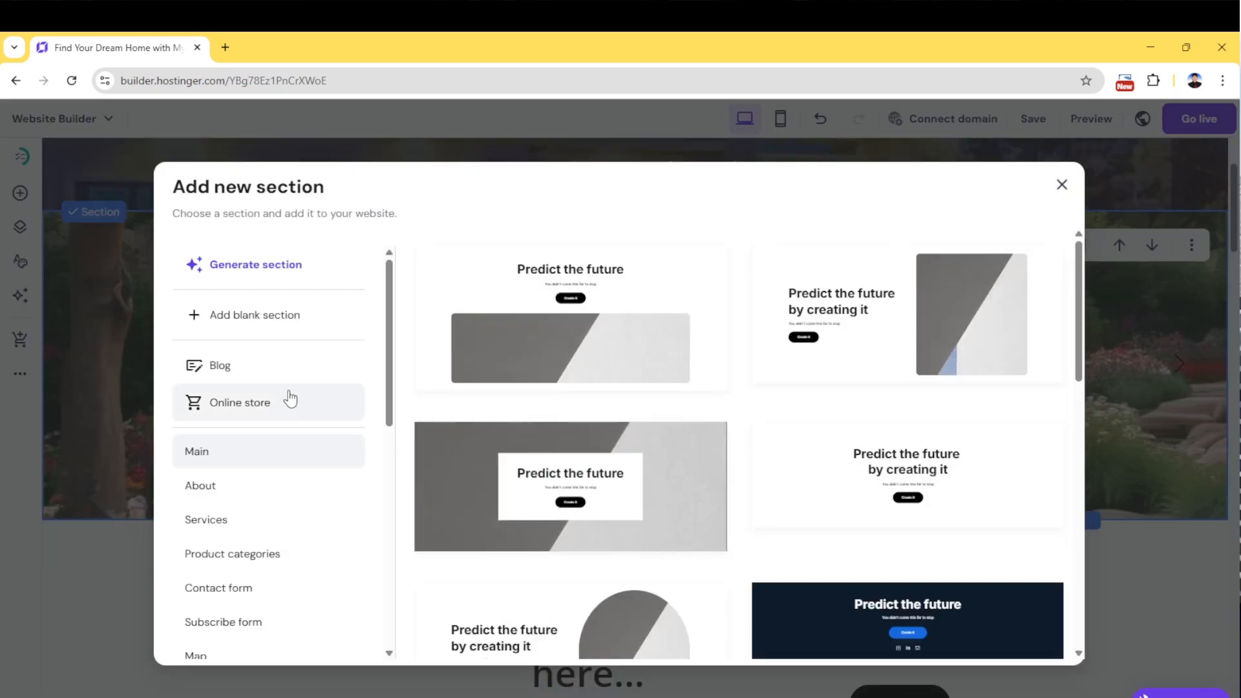
{"action": "scroll", "coordinate": [312, 517], "scroll_direction": "down", "scroll_amount": 5}
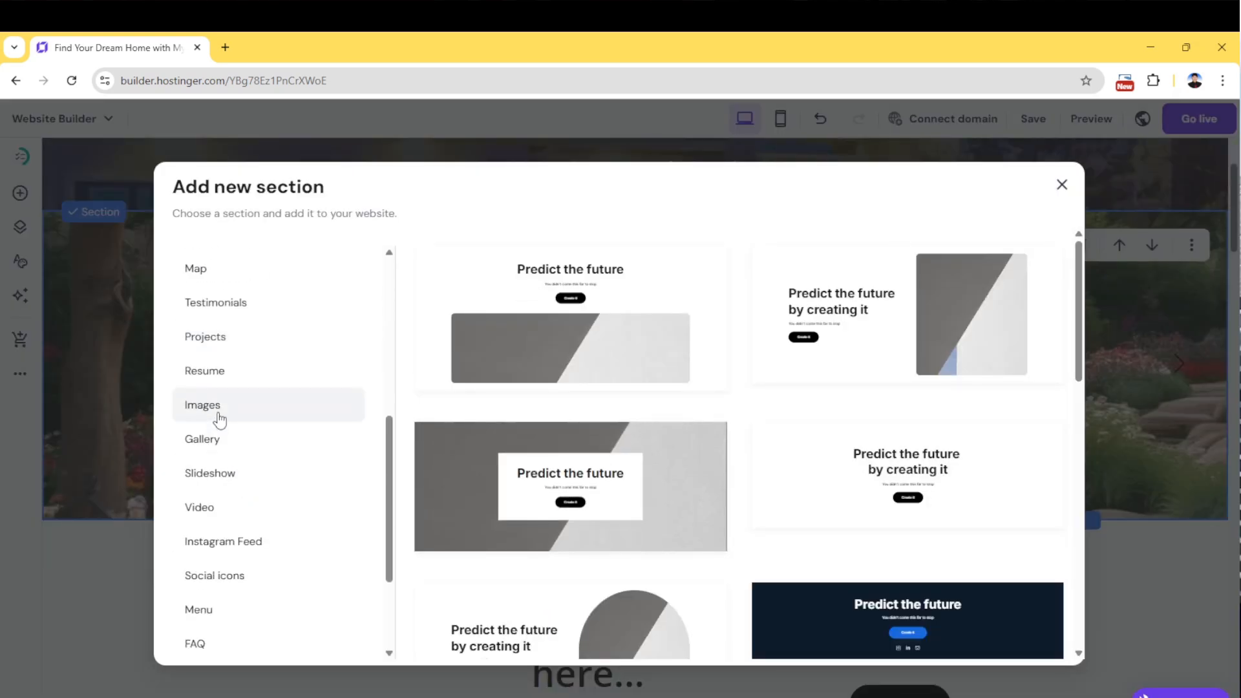
{"action": "scroll", "coordinate": [270, 519], "scroll_direction": "down", "scroll_amount": 2}
{"action": "scroll", "coordinate": [269, 514], "scroll_direction": "up", "scroll_amount": 3}
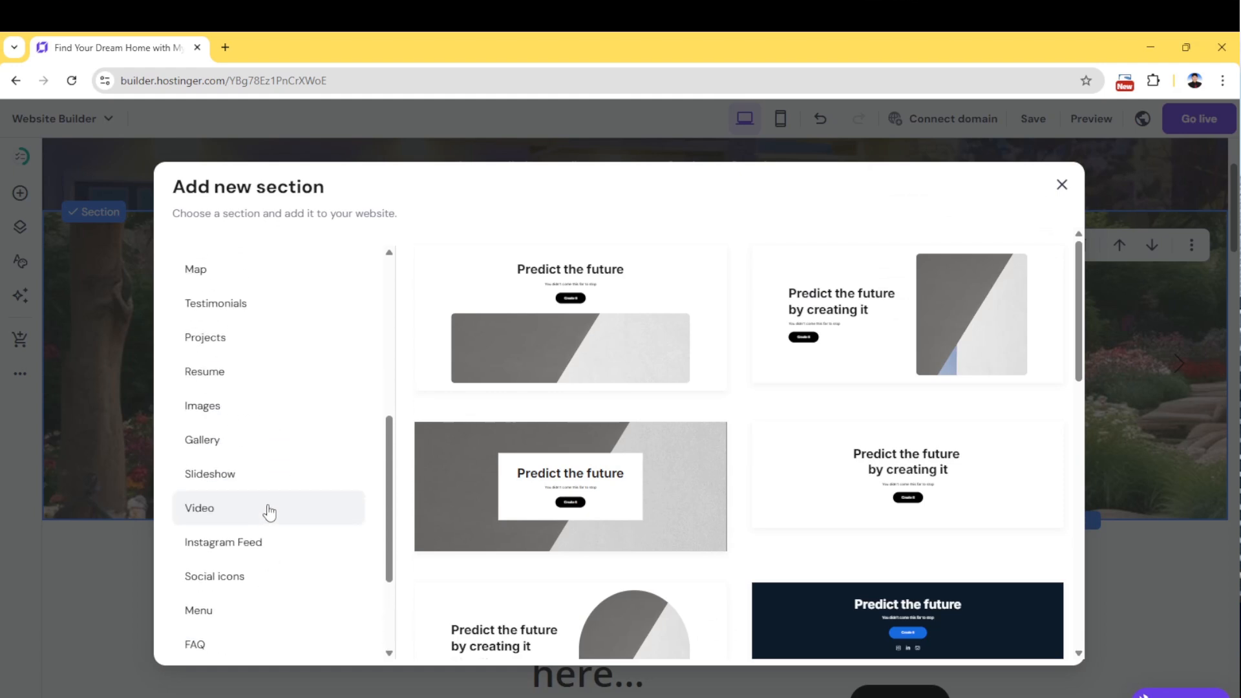
{"action": "scroll", "coordinate": [268, 507], "scroll_direction": "up", "scroll_amount": 5}
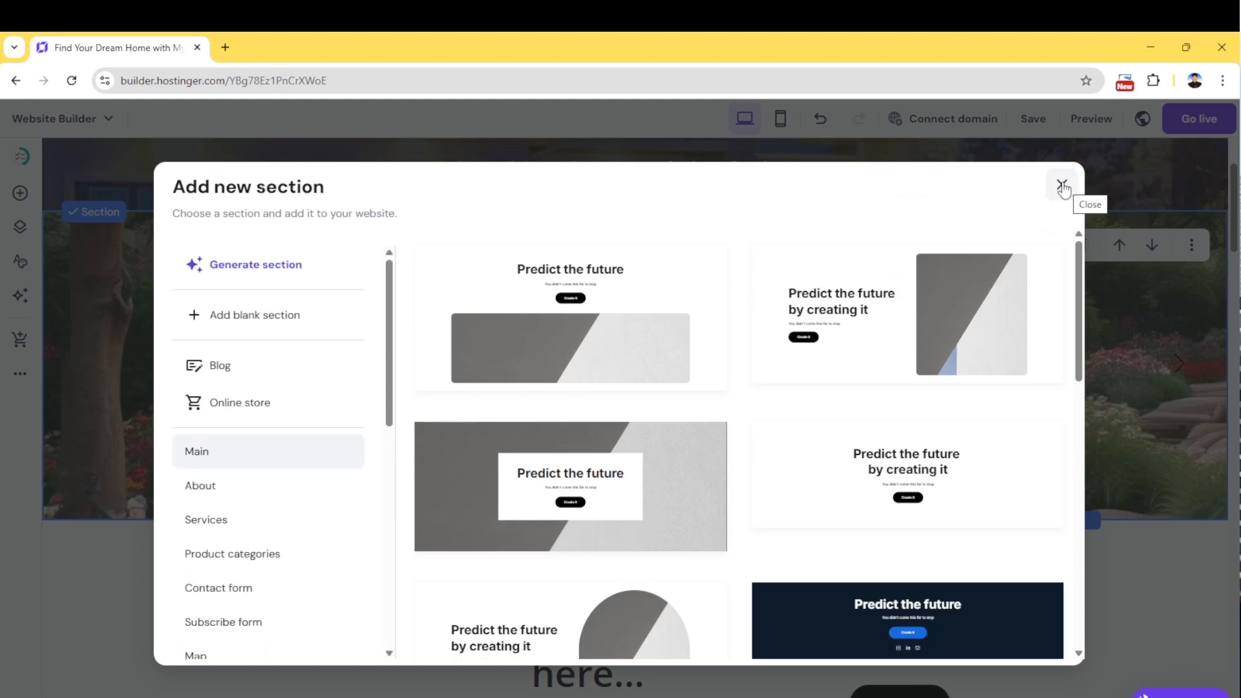
{"action": "left_click", "coordinate": [1061, 186]}
Add a blank section directly below the hero section and extend its height downward
{"action": "left_click", "coordinate": [621, 378]}
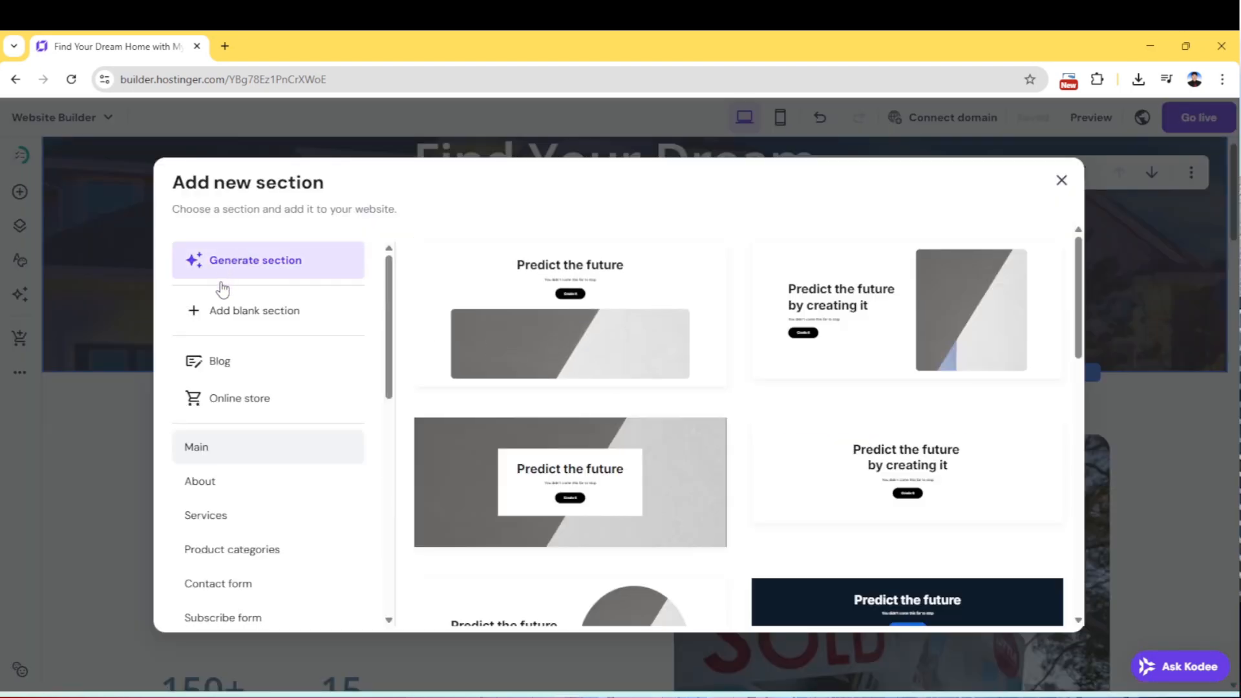
{"action": "left_click", "coordinate": [220, 309]}
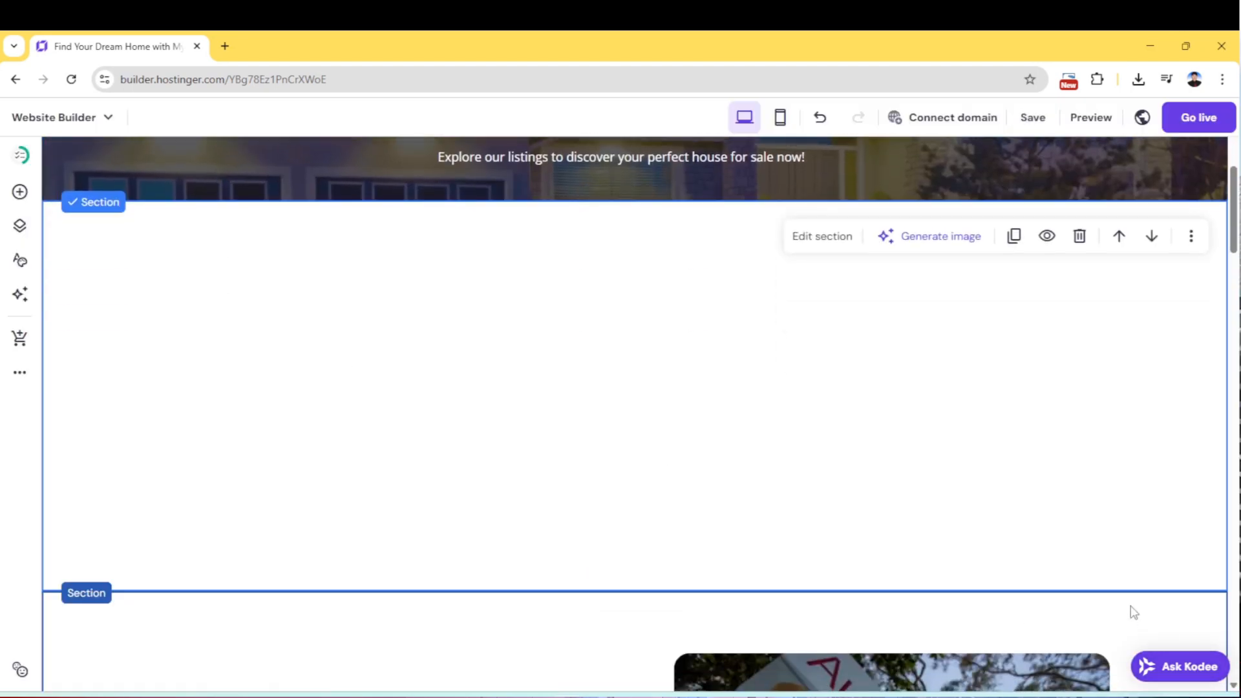
{"action": "left_click_drag", "start_coordinate": [1083, 590], "coordinate": [1081, 691]}
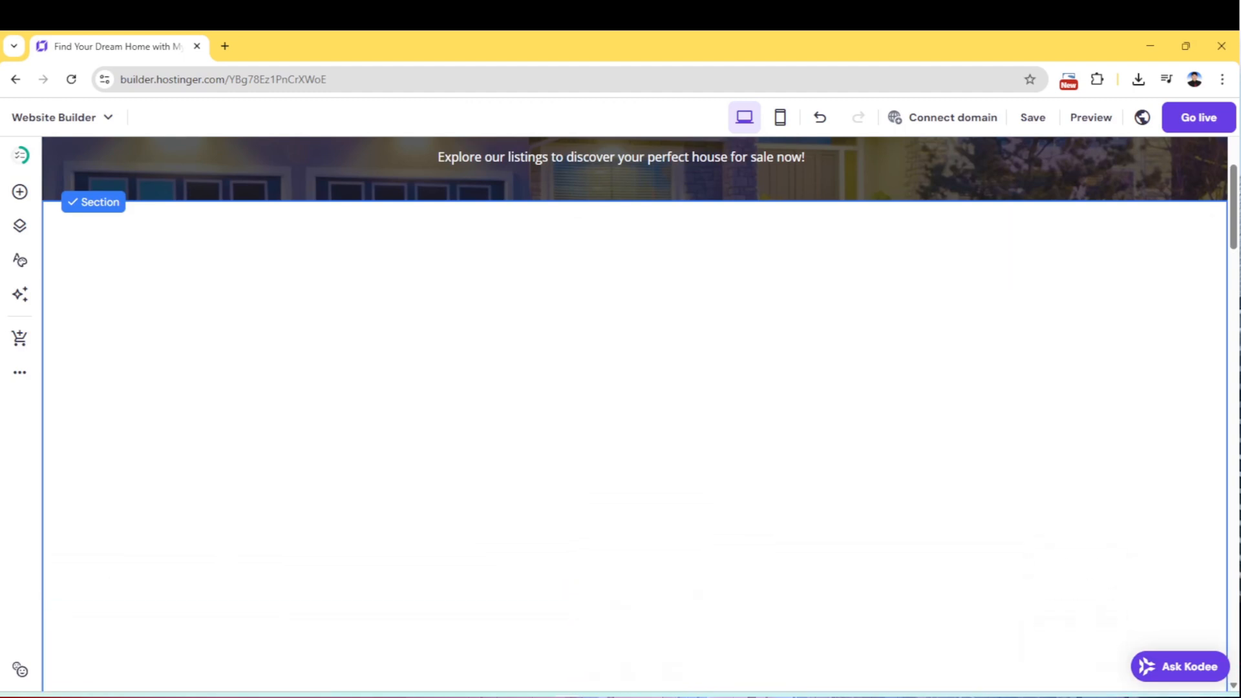
Place a video element in the blank section below the hero, move it toward the centre and open its settings
{"action": "left_click", "coordinate": [19, 195]}
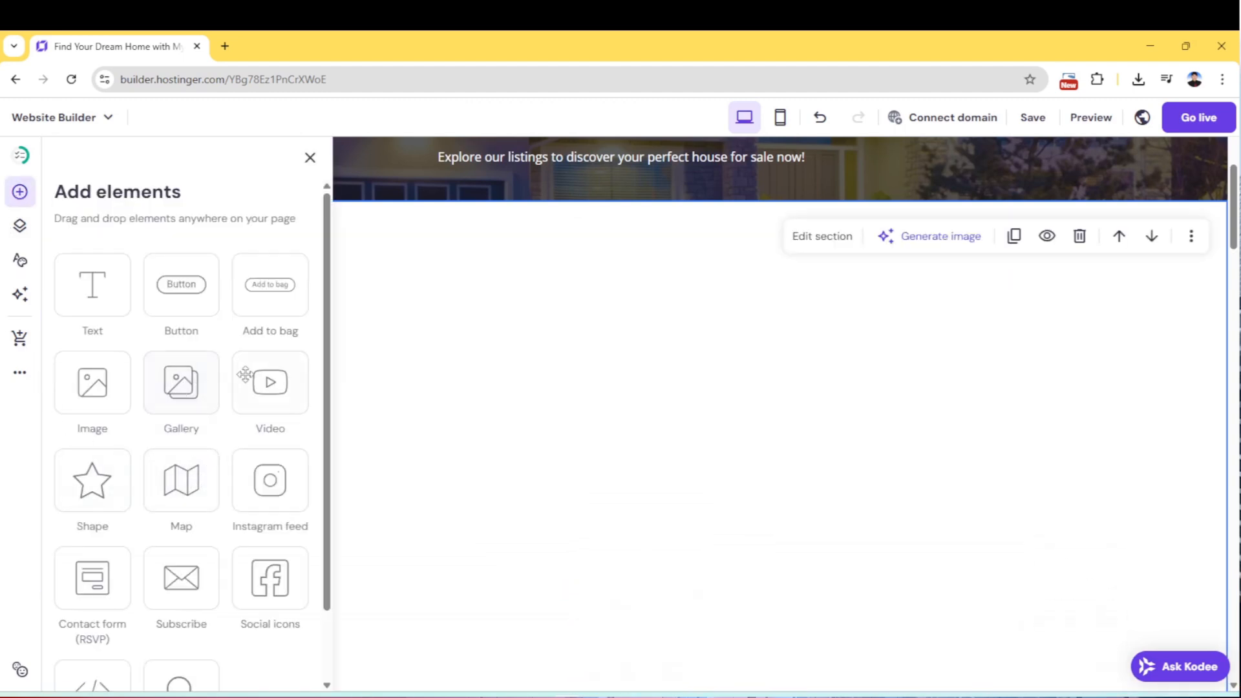
{"action": "left_click_drag", "start_coordinate": [270, 419], "coordinate": [688, 423]}
{"action": "left_click_drag", "start_coordinate": [807, 557], "coordinate": [646, 451]}
{"action": "left_click", "coordinate": [555, 352]}
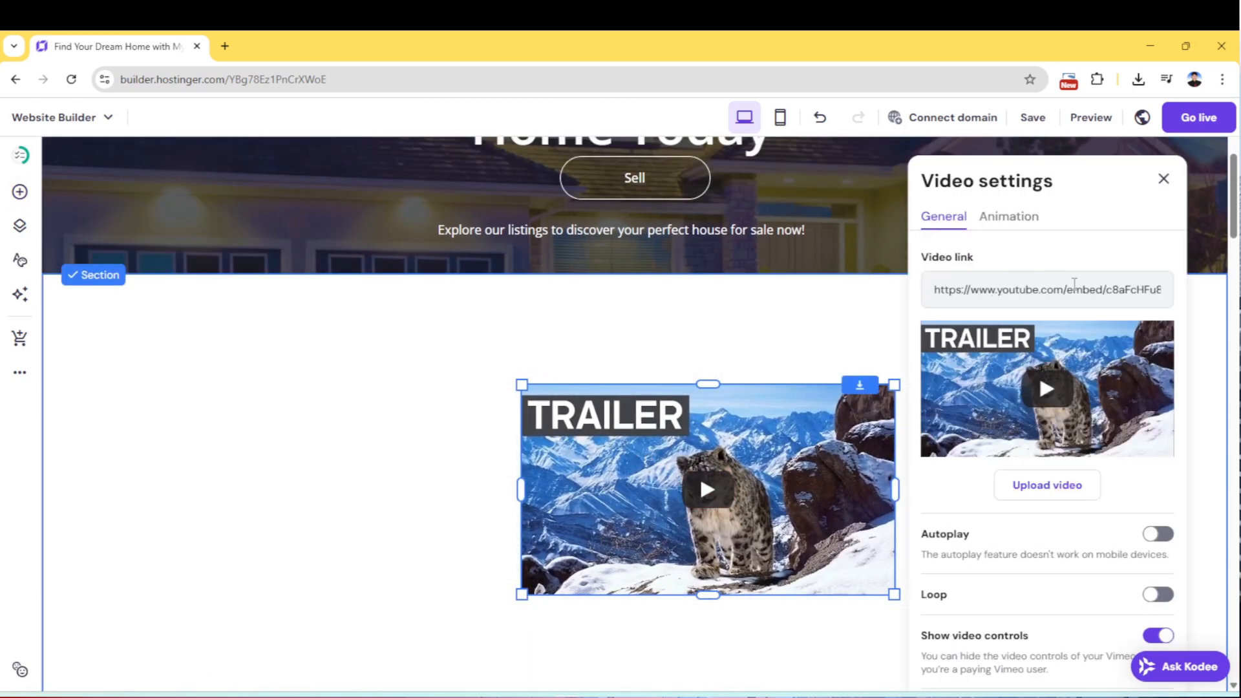
Examine the video's link, upload, autoplay, loop and video controls settings
{"action": "left_click_drag", "start_coordinate": [1156, 289], "coordinate": [883, 289]}
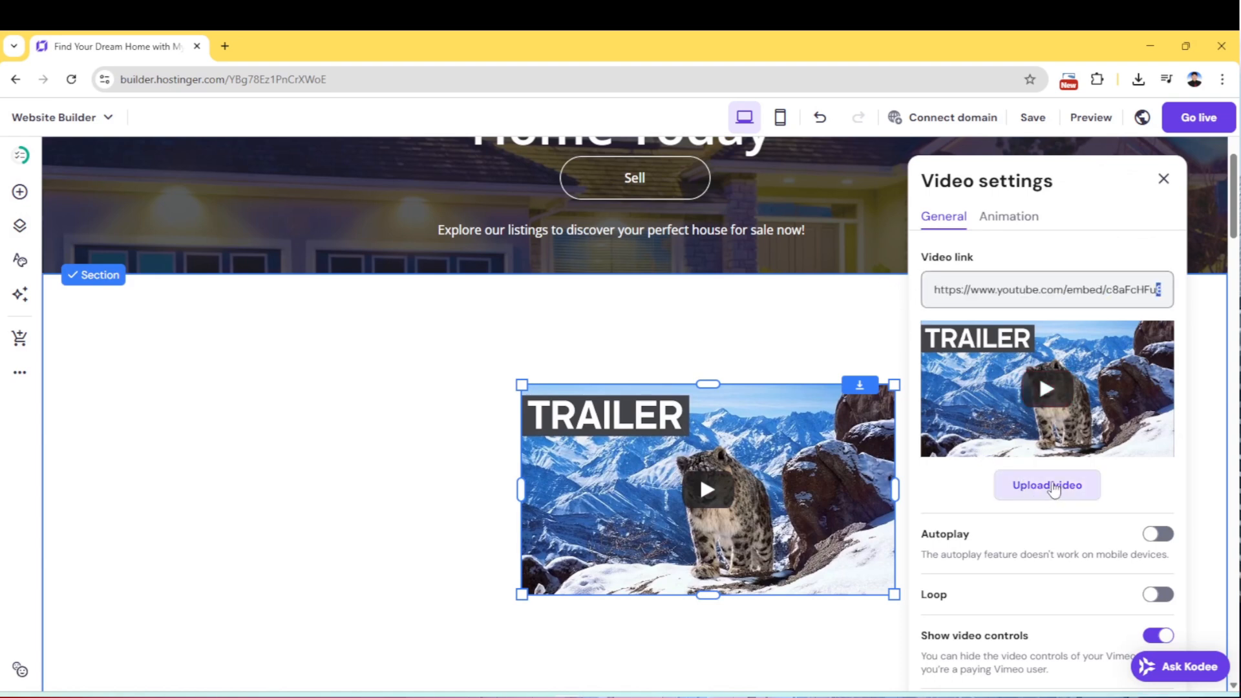
{"action": "left_click", "coordinate": [1163, 536]}
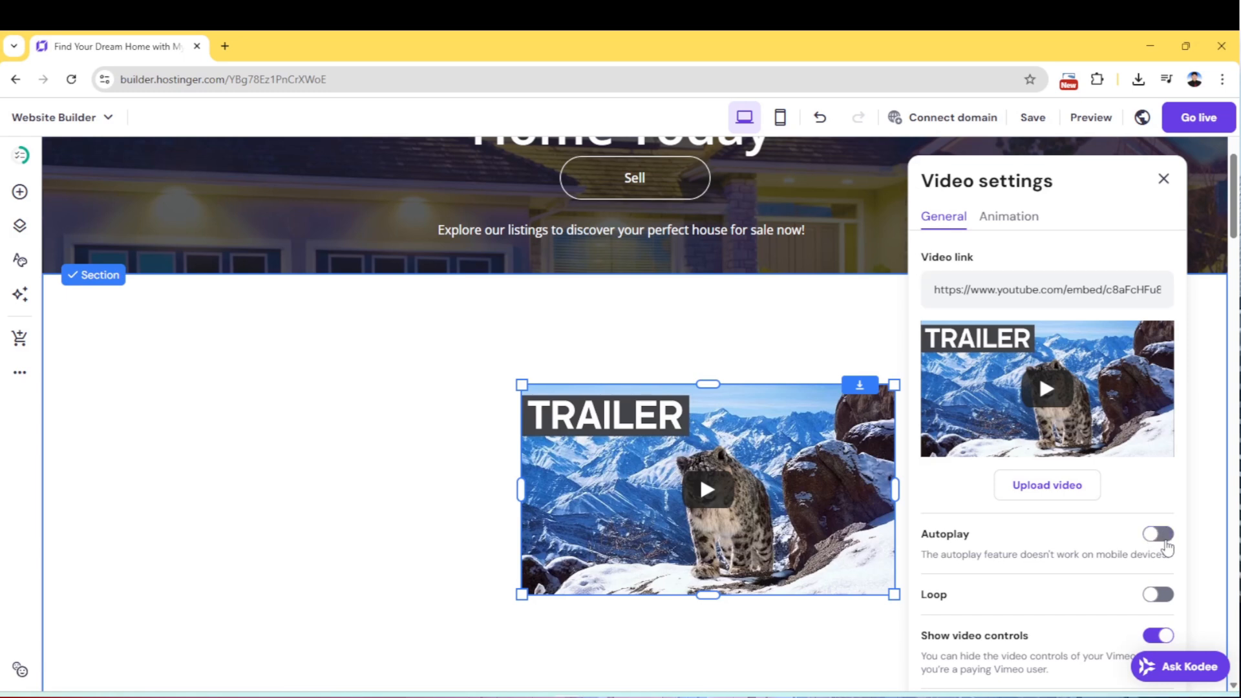
{"action": "scroll", "coordinate": [1191, 554], "scroll_direction": "down", "scroll_amount": 1}
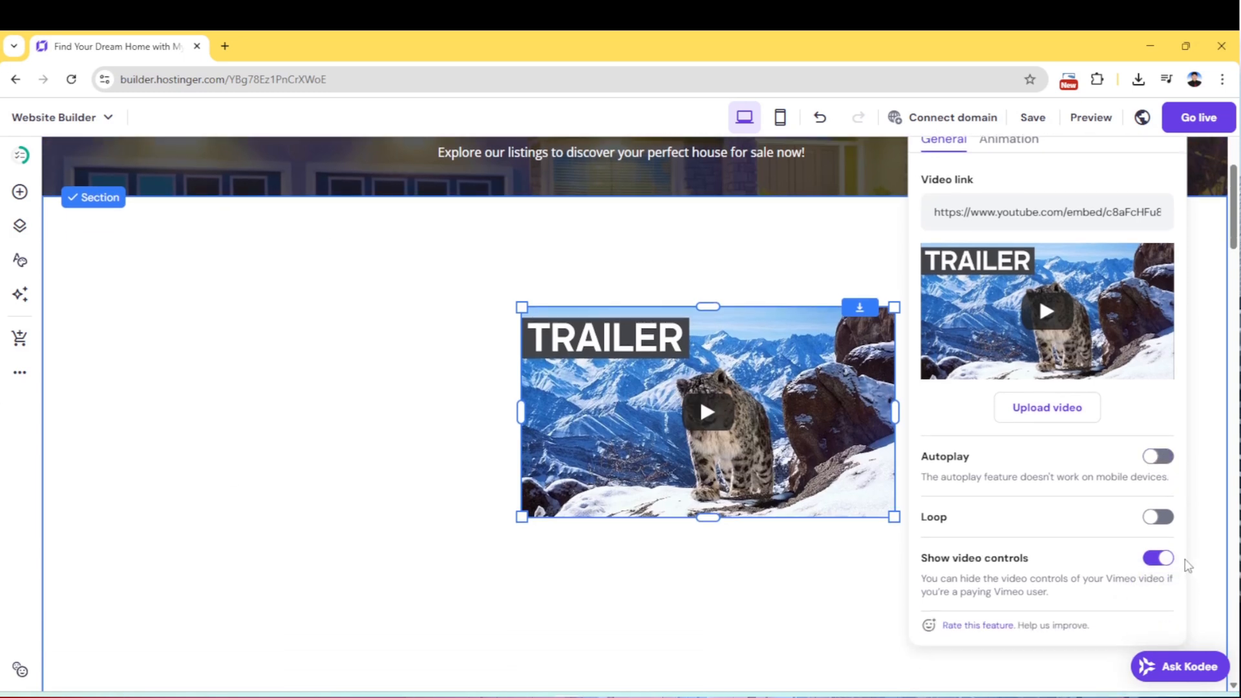
{"action": "left_click", "coordinate": [1163, 517]}
{"action": "left_click", "coordinate": [1163, 518]}
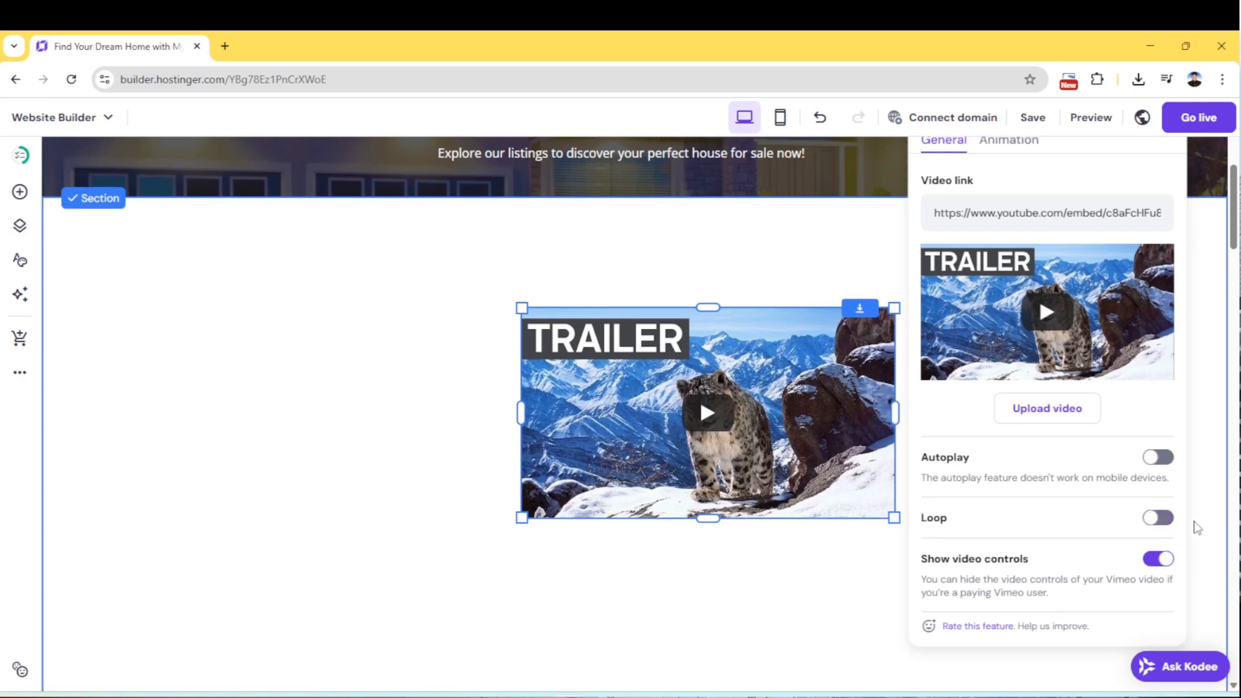
{"action": "scroll", "coordinate": [1199, 504], "scroll_direction": "up", "scroll_amount": 2}
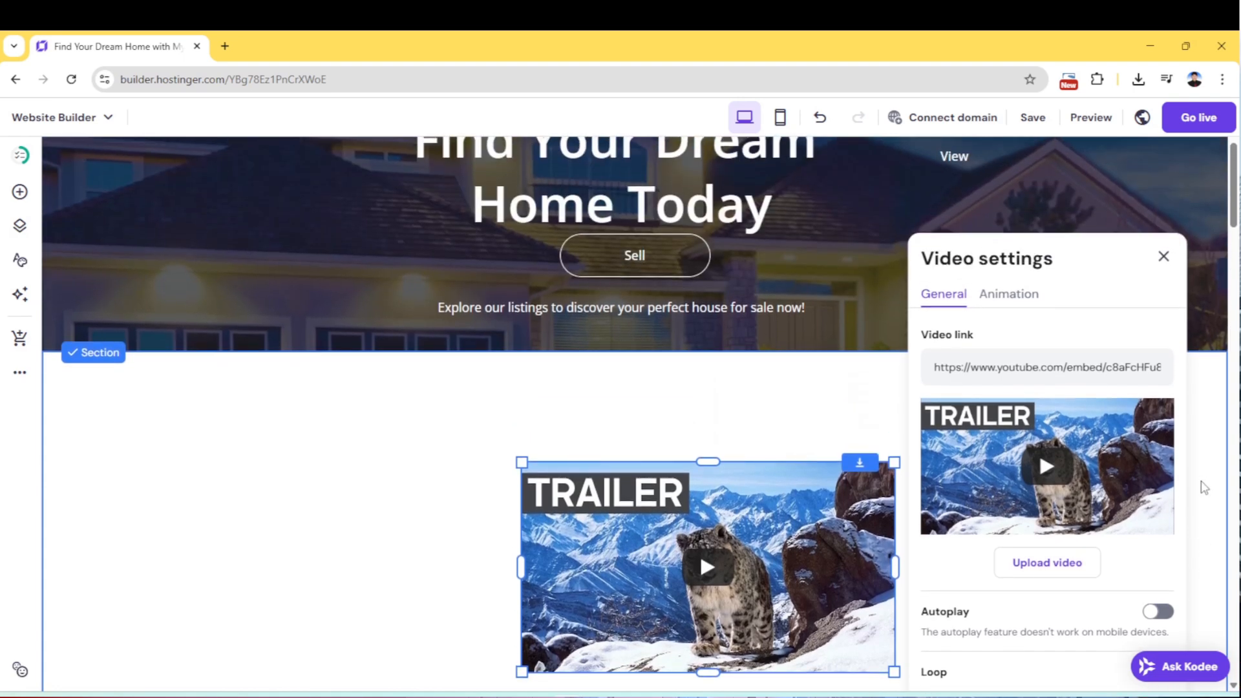
Preview the page, play and pause the embedded video, and return to the editor
{"action": "left_click", "coordinate": [1077, 118]}
{"action": "scroll", "coordinate": [891, 391], "scroll_direction": "down", "scroll_amount": 5}
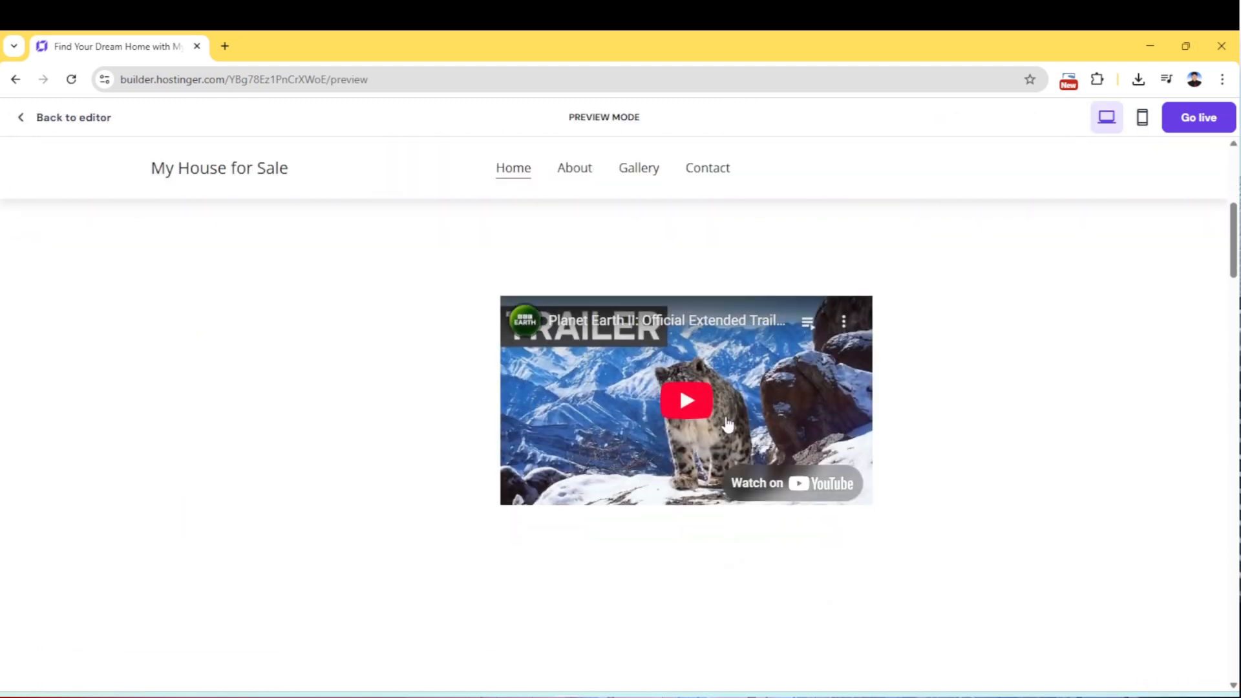
{"action": "left_click", "coordinate": [687, 402]}
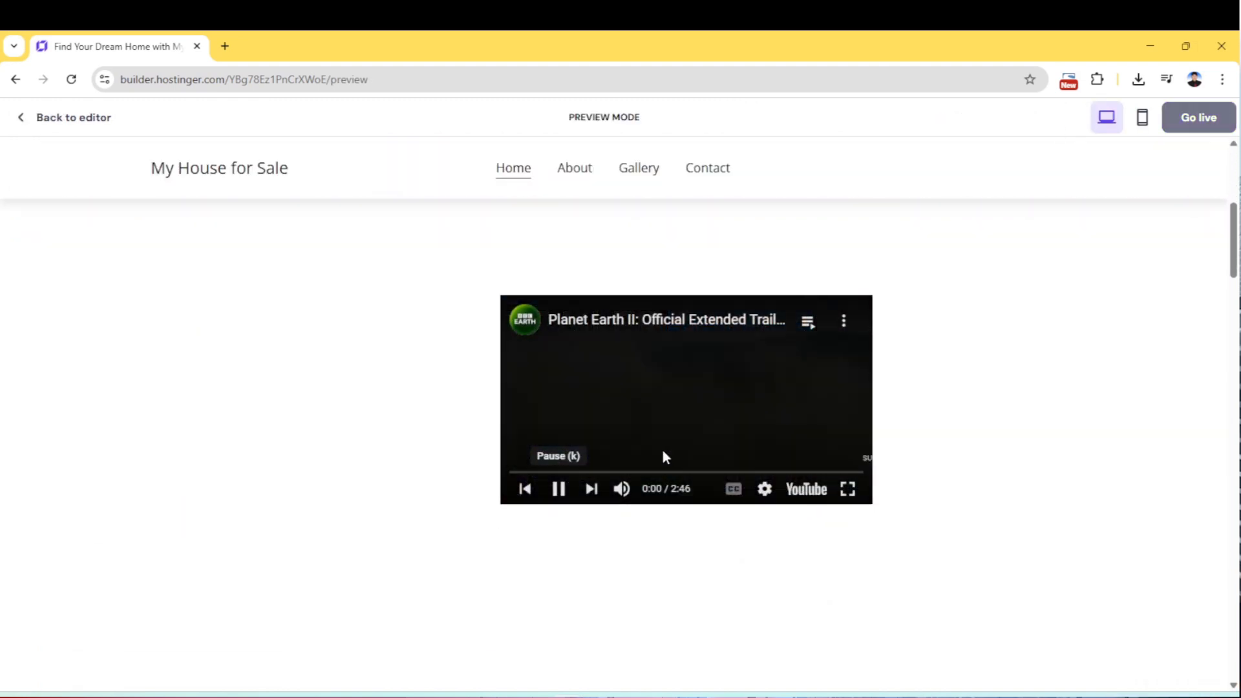
{"action": "left_click", "coordinate": [558, 491]}
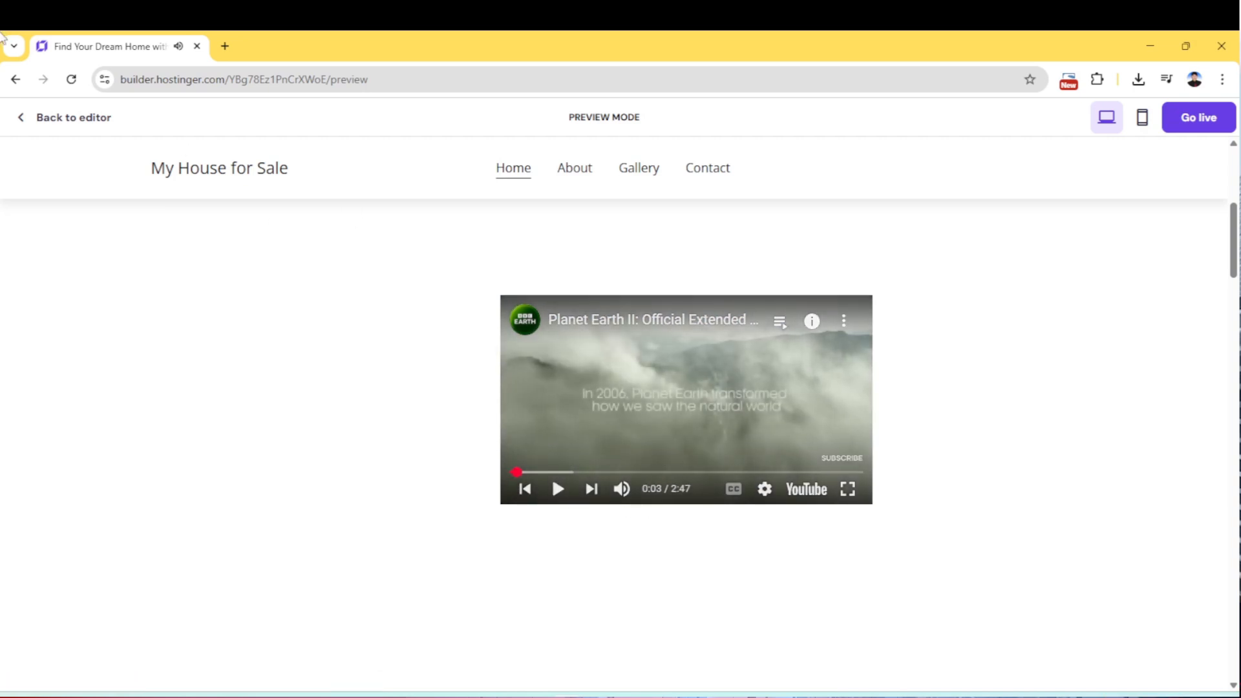
{"action": "left_click", "coordinate": [99, 132]}
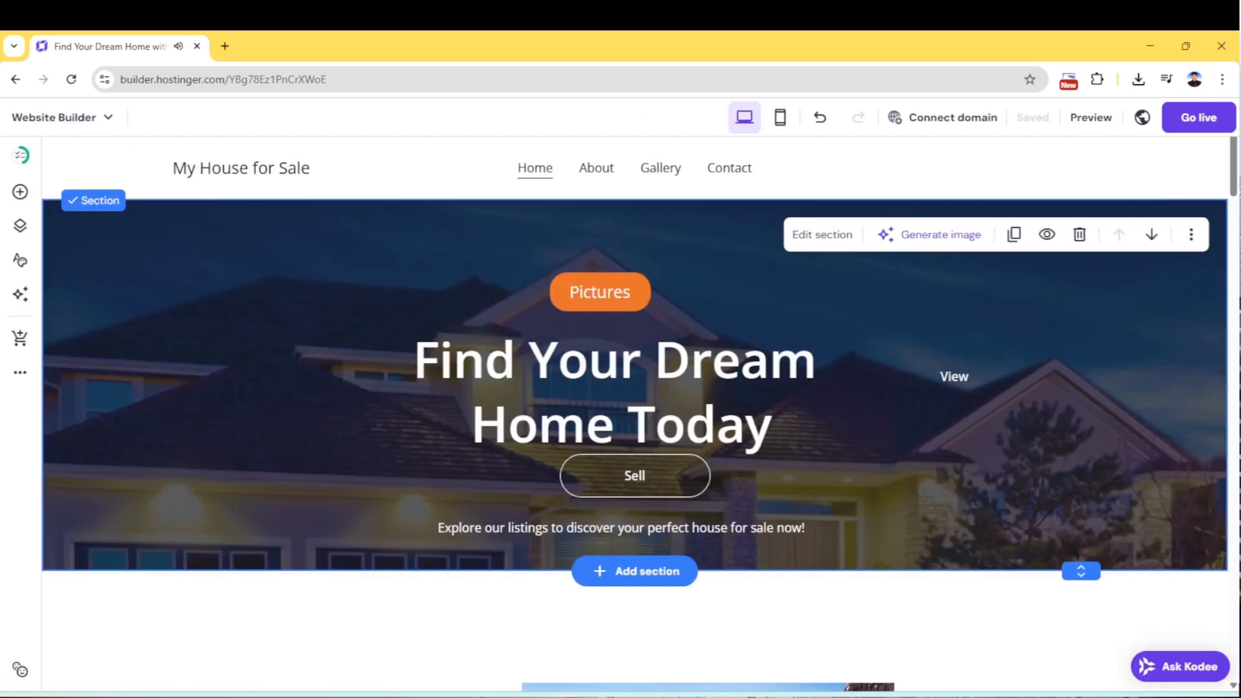
Turn off the display of video controls for the embedded video
{"action": "scroll", "coordinate": [1201, 377], "scroll_direction": "down", "scroll_amount": 7}
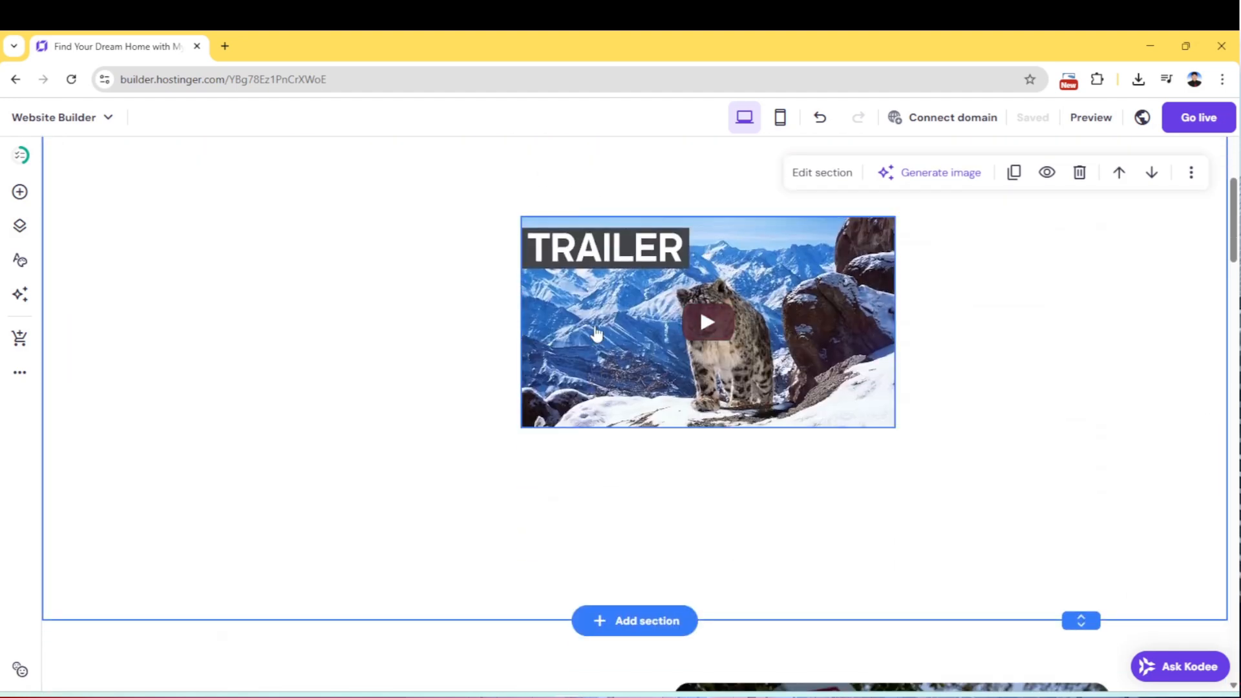
{"action": "left_click", "coordinate": [562, 244]}
{"action": "left_click", "coordinate": [552, 186]}
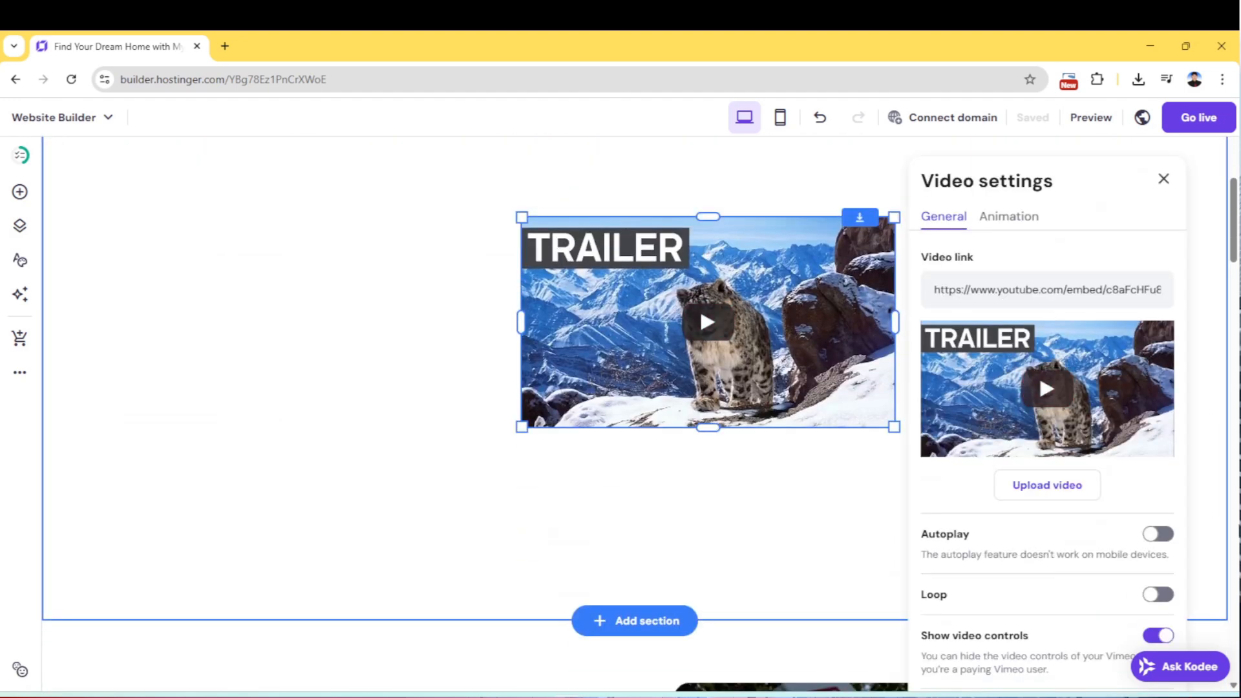
{"action": "scroll", "coordinate": [1193, 485], "scroll_direction": "down", "scroll_amount": 1}
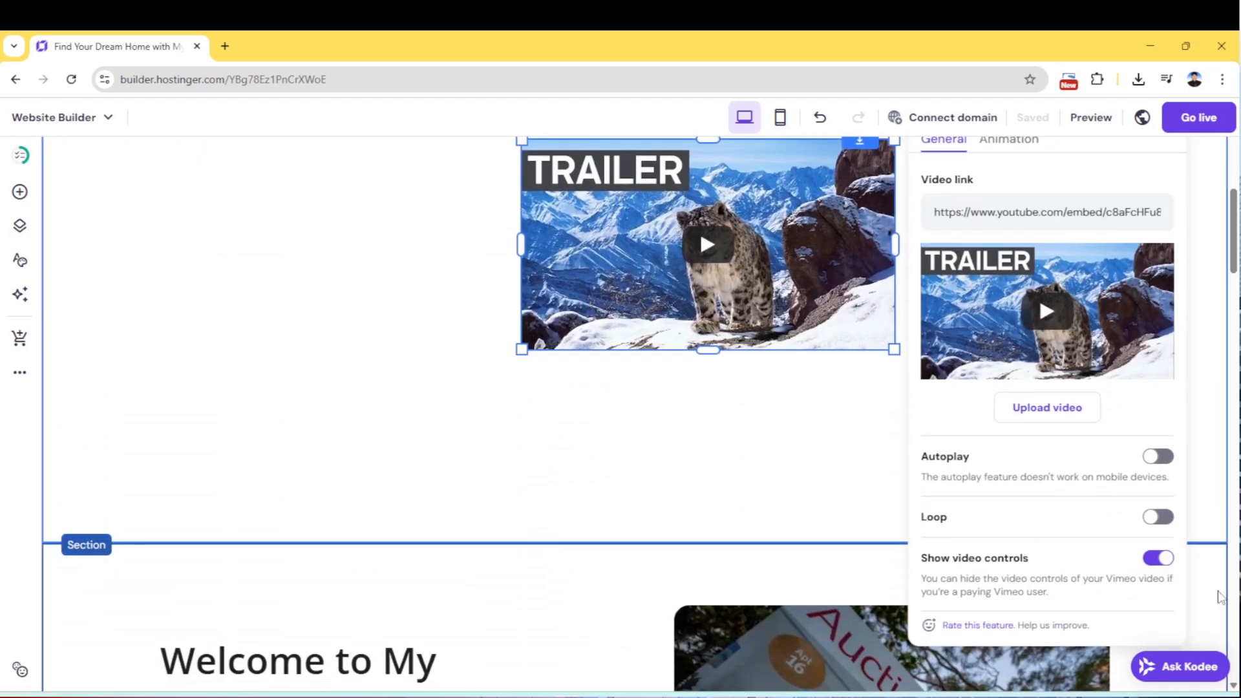
{"action": "left_click", "coordinate": [1154, 558]}
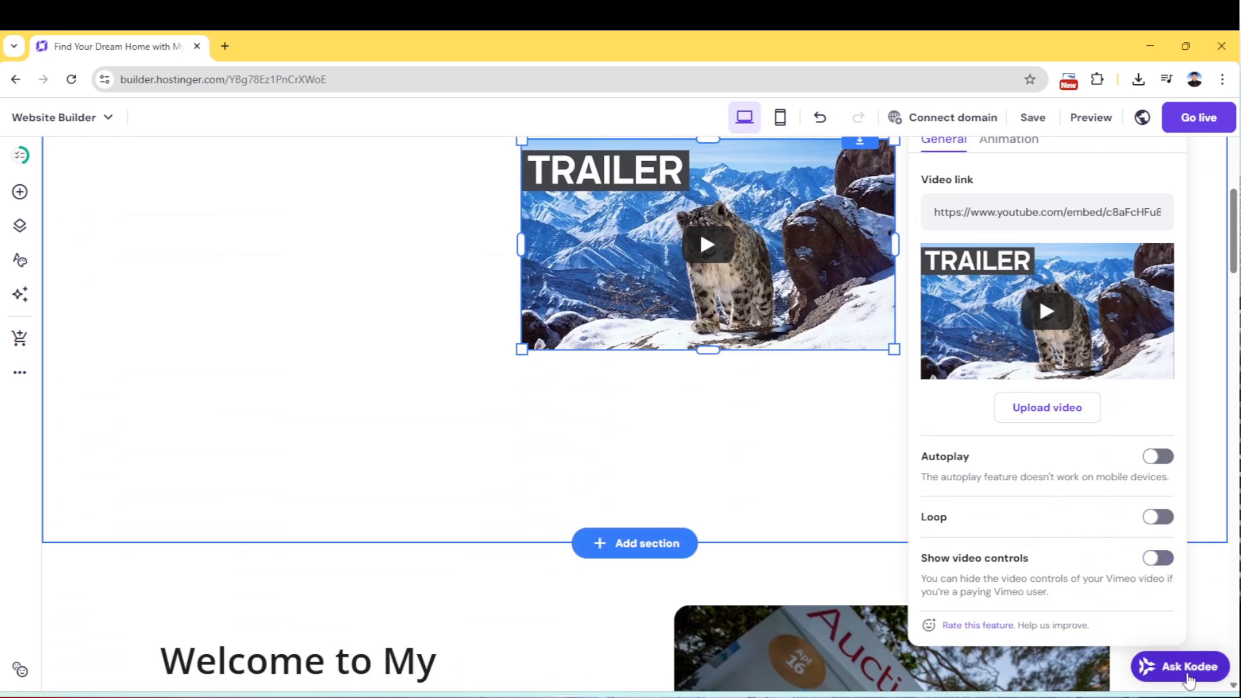
Preview the page again, play the video with its controls hidden, and go back to the editor
{"action": "scroll", "coordinate": [1215, 510], "scroll_direction": "up", "scroll_amount": 2}
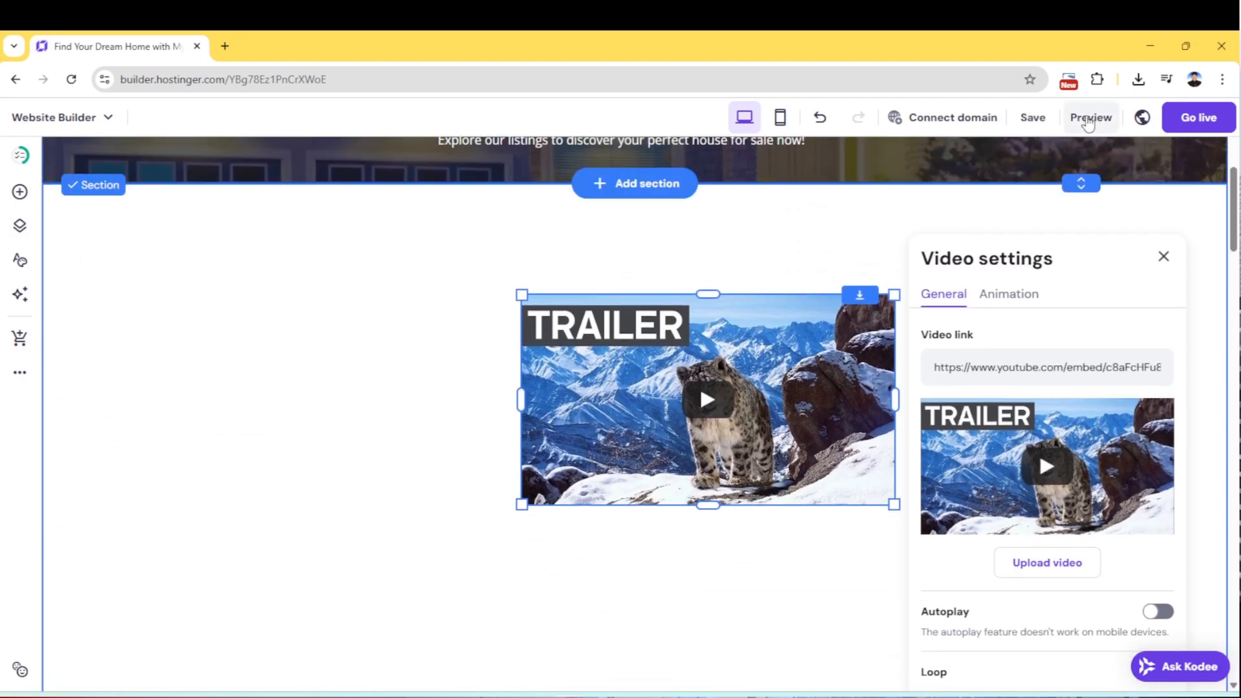
{"action": "left_click", "coordinate": [1088, 118]}
{"action": "scroll", "coordinate": [953, 540], "scroll_direction": "down", "scroll_amount": 5}
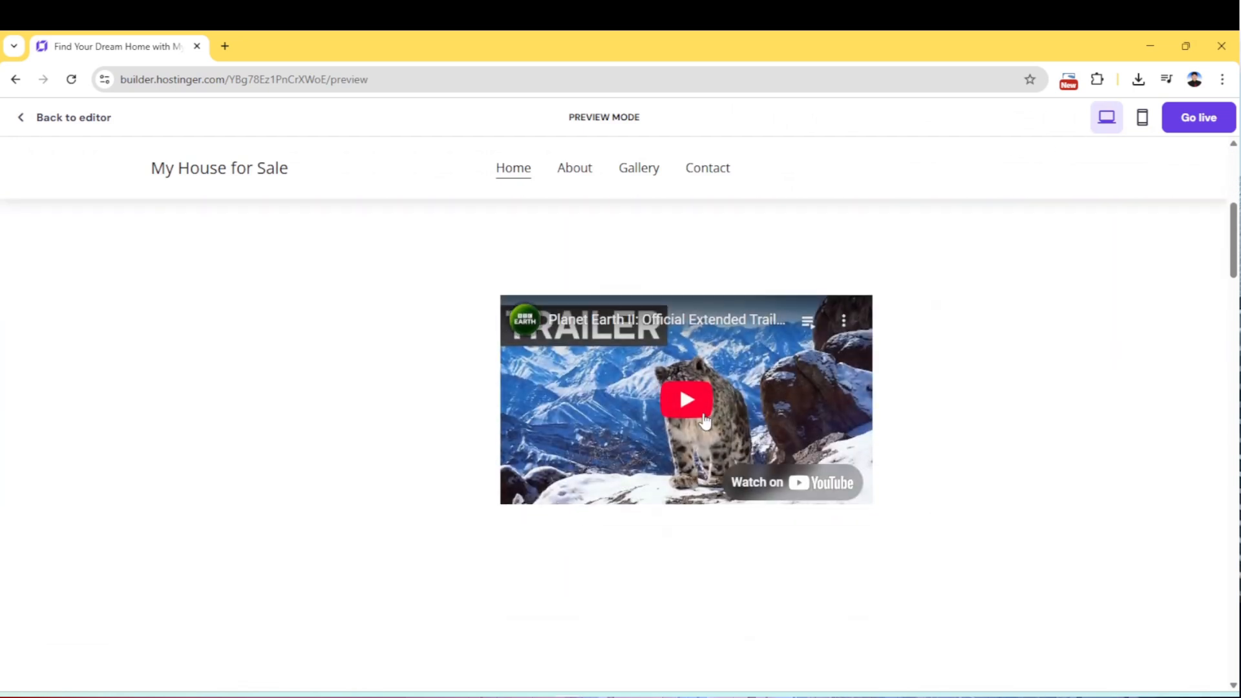
{"action": "left_click", "coordinate": [704, 421]}
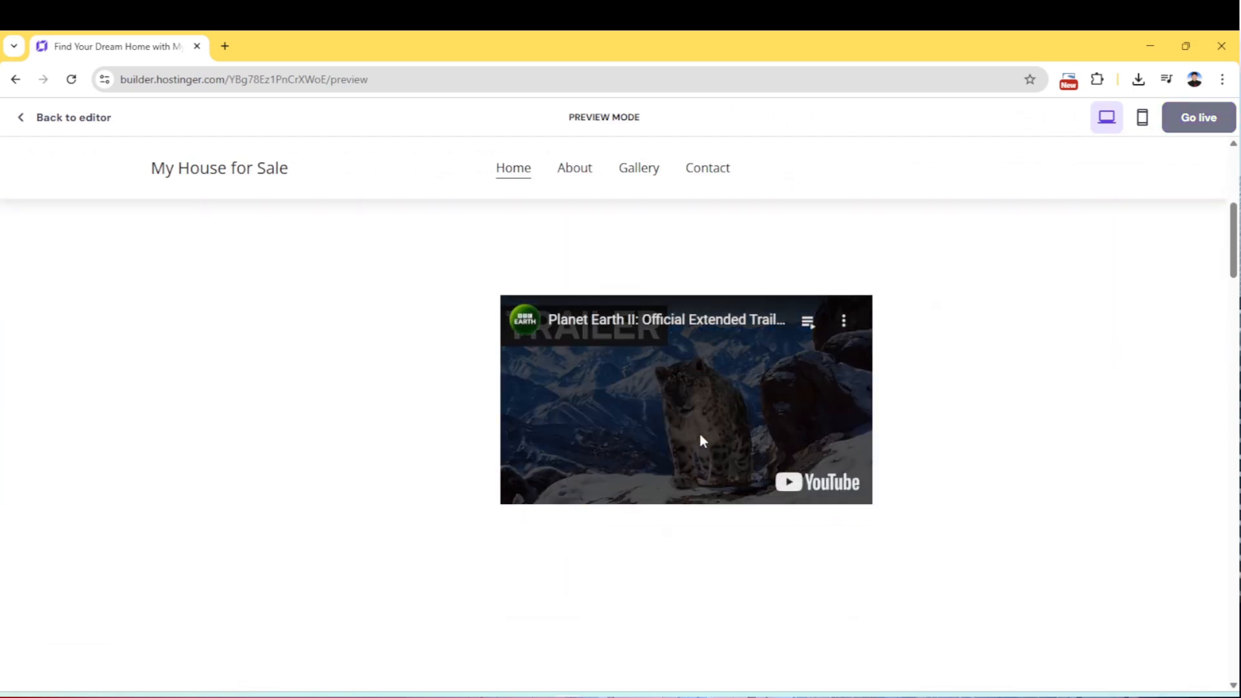
{"action": "left_click", "coordinate": [662, 428]}
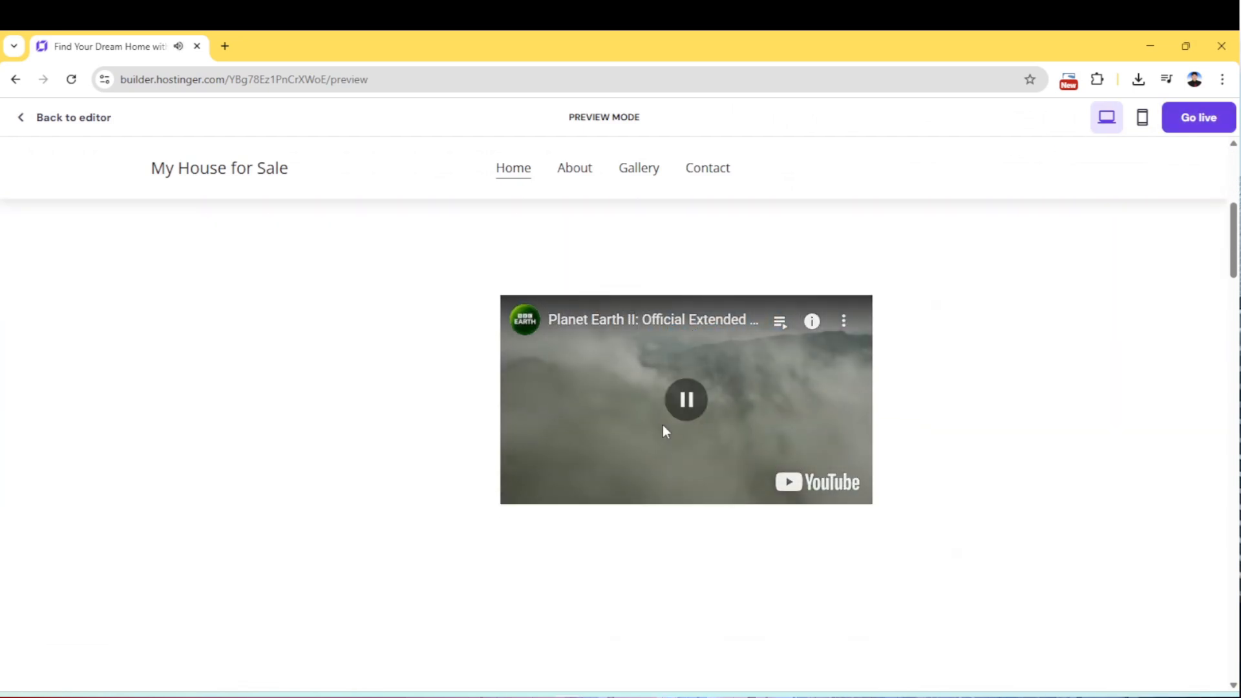
{"action": "left_click", "coordinate": [23, 123]}
Delete the video element from the section below the hero
{"action": "scroll", "coordinate": [939, 580], "scroll_direction": "down", "scroll_amount": 6}
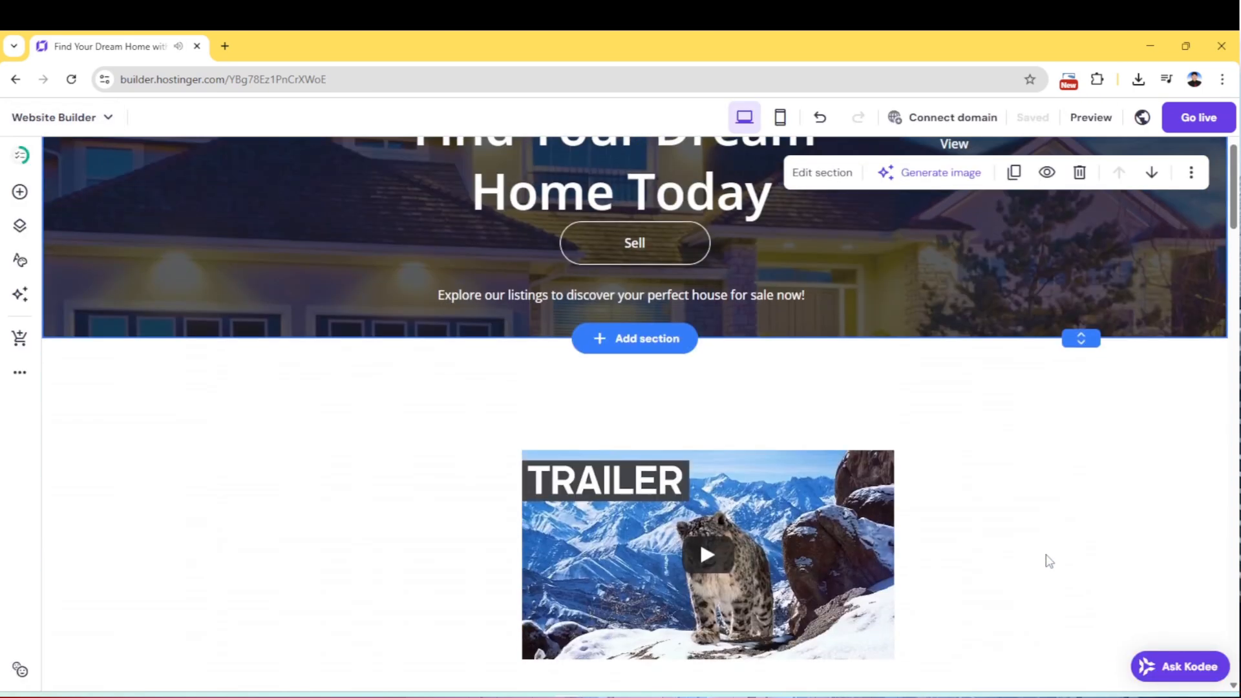
{"action": "left_click", "coordinate": [707, 400]}
{"action": "left_click", "coordinate": [674, 259]}
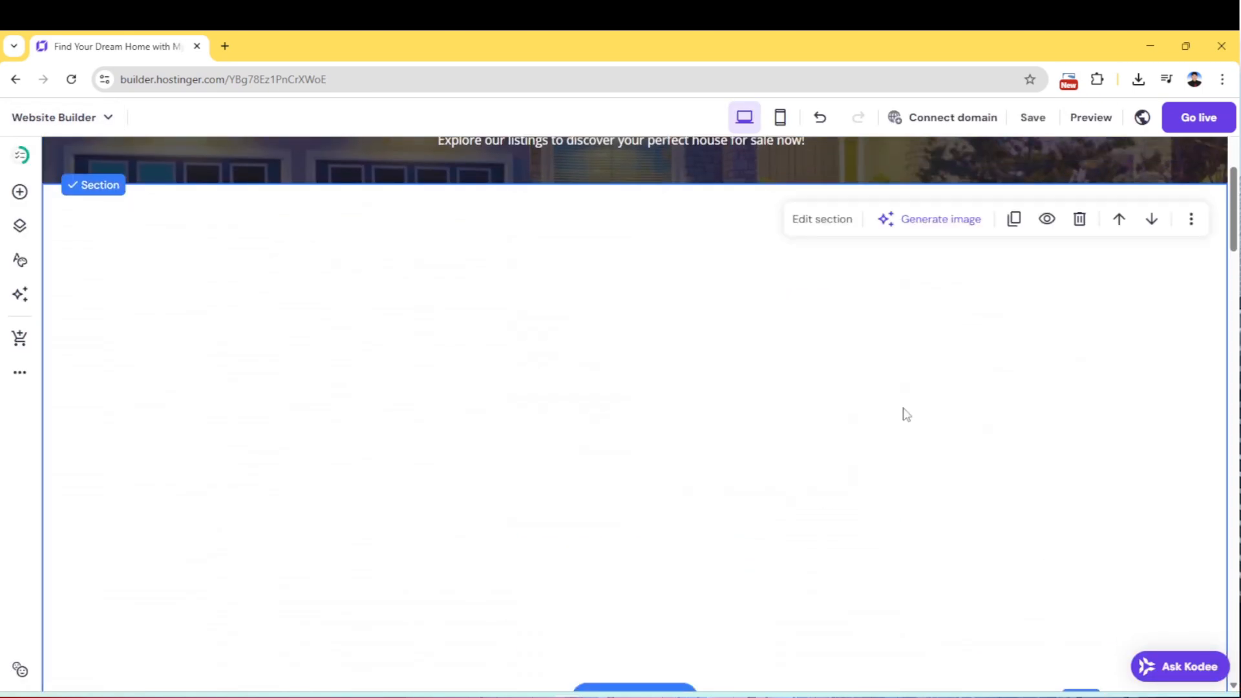
Add an image gallery to the emptied section, widen it and position it near the section's centre
{"action": "left_click", "coordinate": [19, 191]}
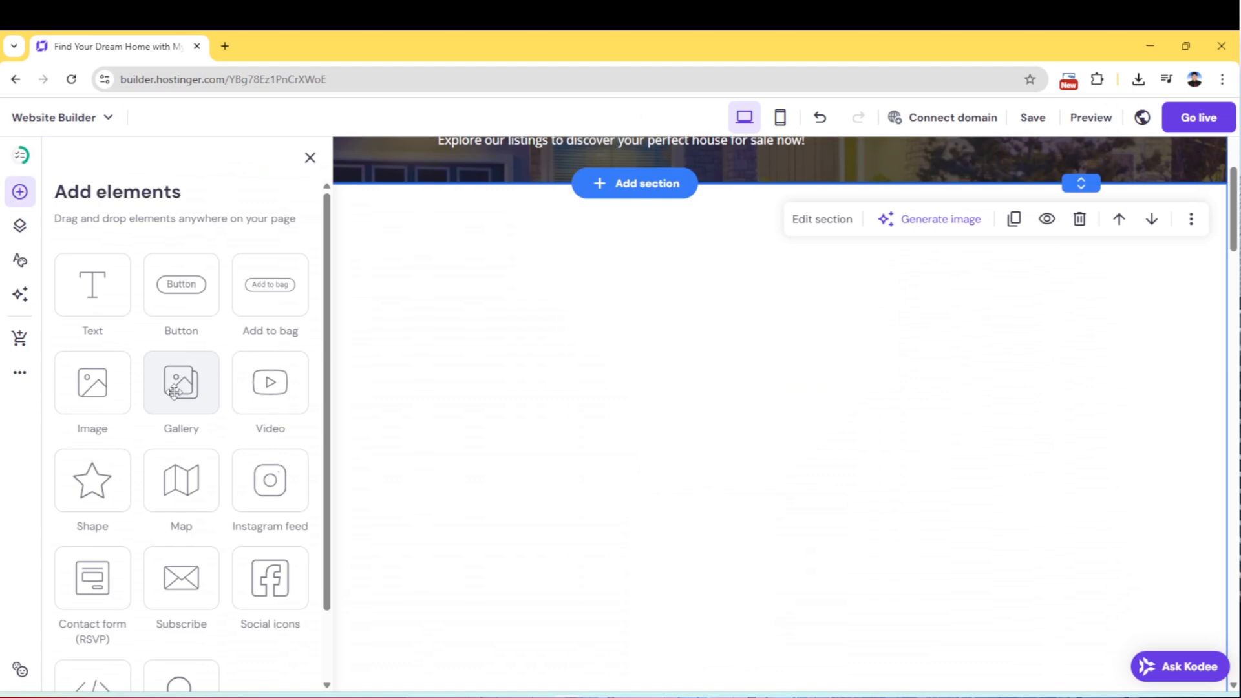
{"action": "left_click_drag", "start_coordinate": [180, 381], "coordinate": [801, 485]}
{"action": "left_click_drag", "start_coordinate": [889, 566], "coordinate": [762, 405]}
{"action": "left_click_drag", "start_coordinate": [985, 411], "coordinate": [1080, 415]}
{"action": "left_click_drag", "start_coordinate": [822, 351], "coordinate": [712, 340]}
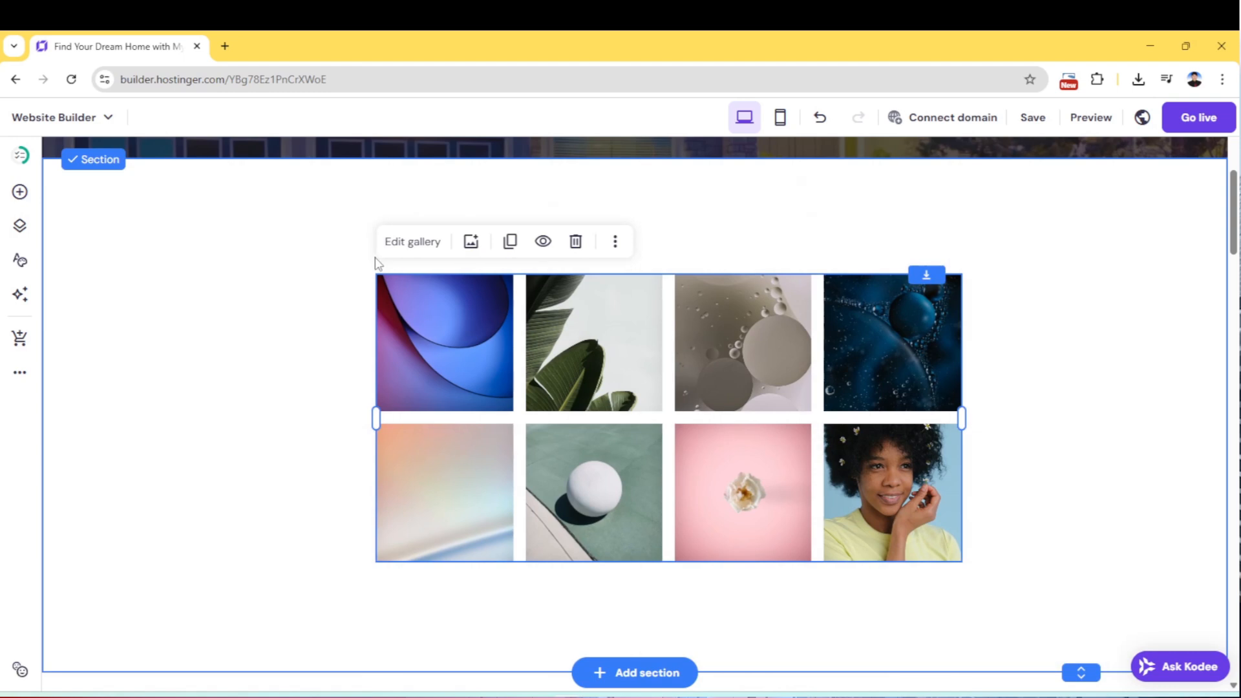
Set the gallery to the Masonry layout with 5 items per row and a 24 px gap between photos
{"action": "left_click", "coordinate": [394, 242]}
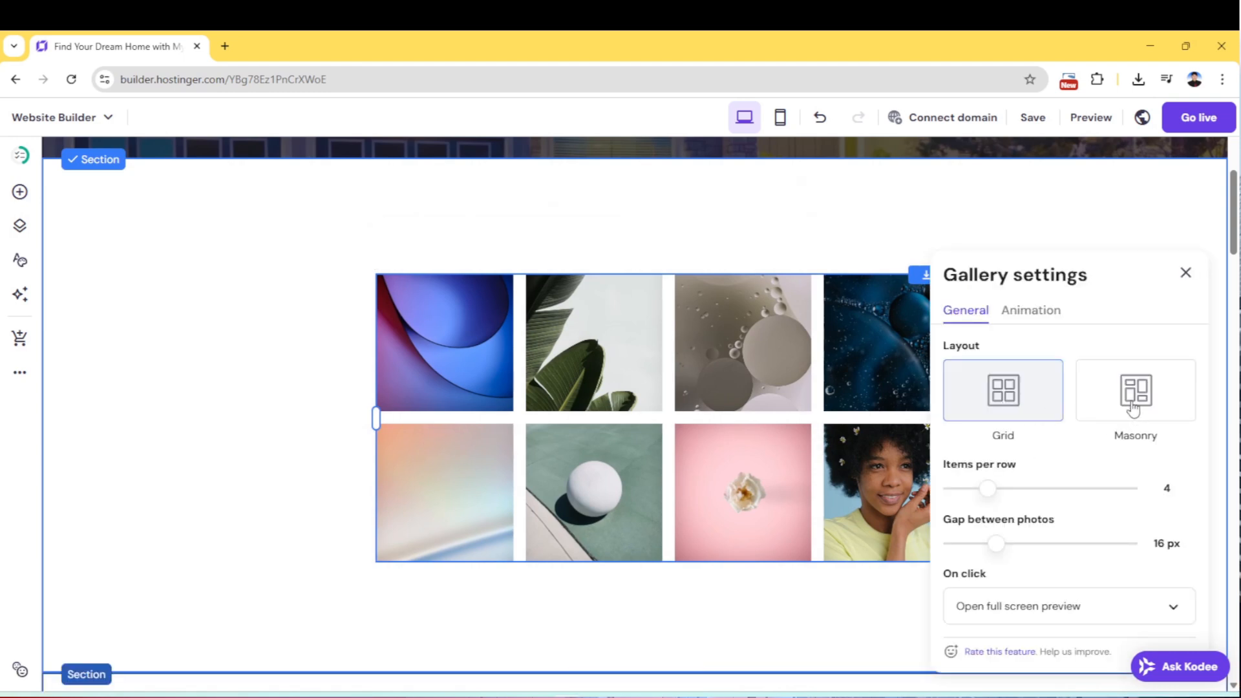
{"action": "left_click", "coordinate": [1132, 407]}
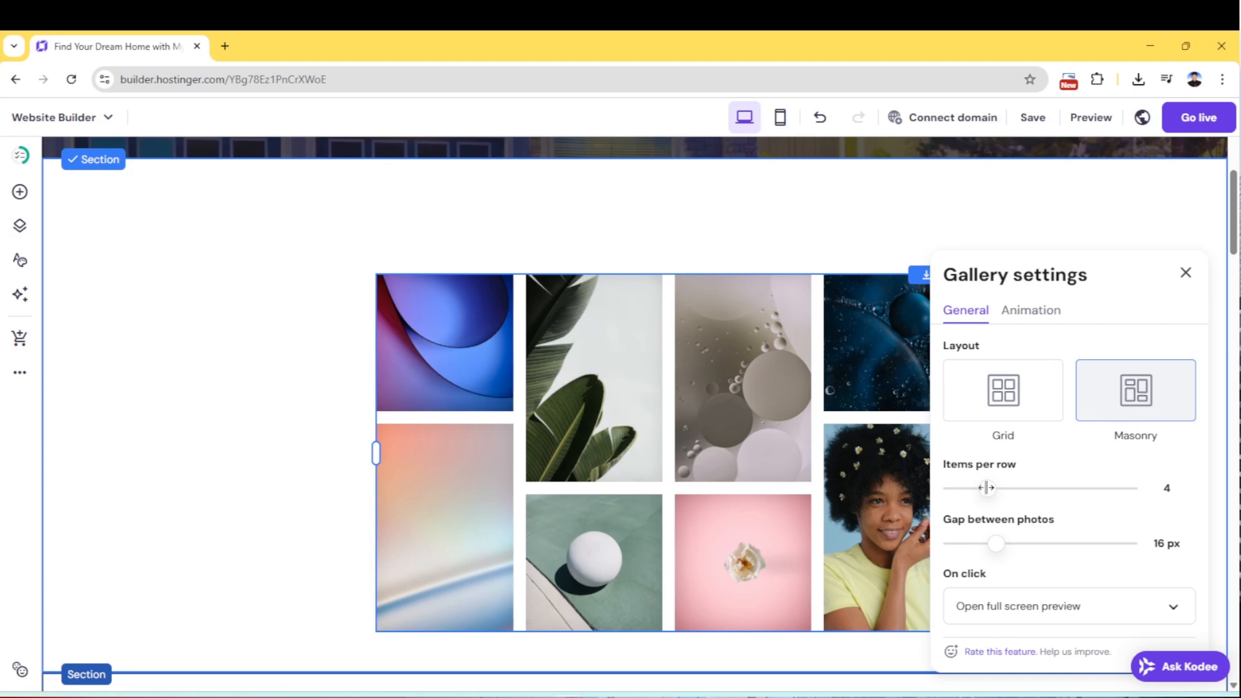
{"action": "mouse_move", "coordinate": [994, 487]}
{"action": "left_mouse_down"}
{"action": "mouse_move", "coordinate": [1013, 487]}
{"action": "mouse_move", "coordinate": [1000, 486]}
{"action": "left_mouse_up"}
{"action": "left_click_drag", "start_coordinate": [999, 544], "coordinate": [1019, 544]}
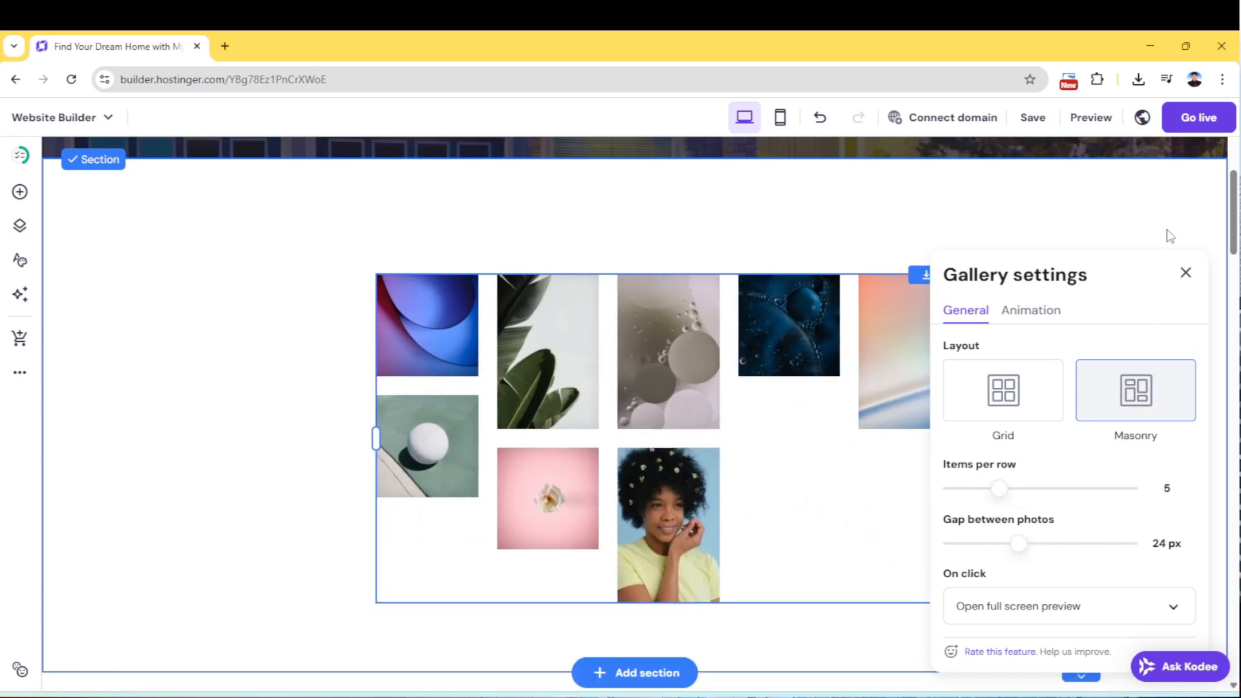
{"action": "left_click", "coordinate": [1185, 272]}
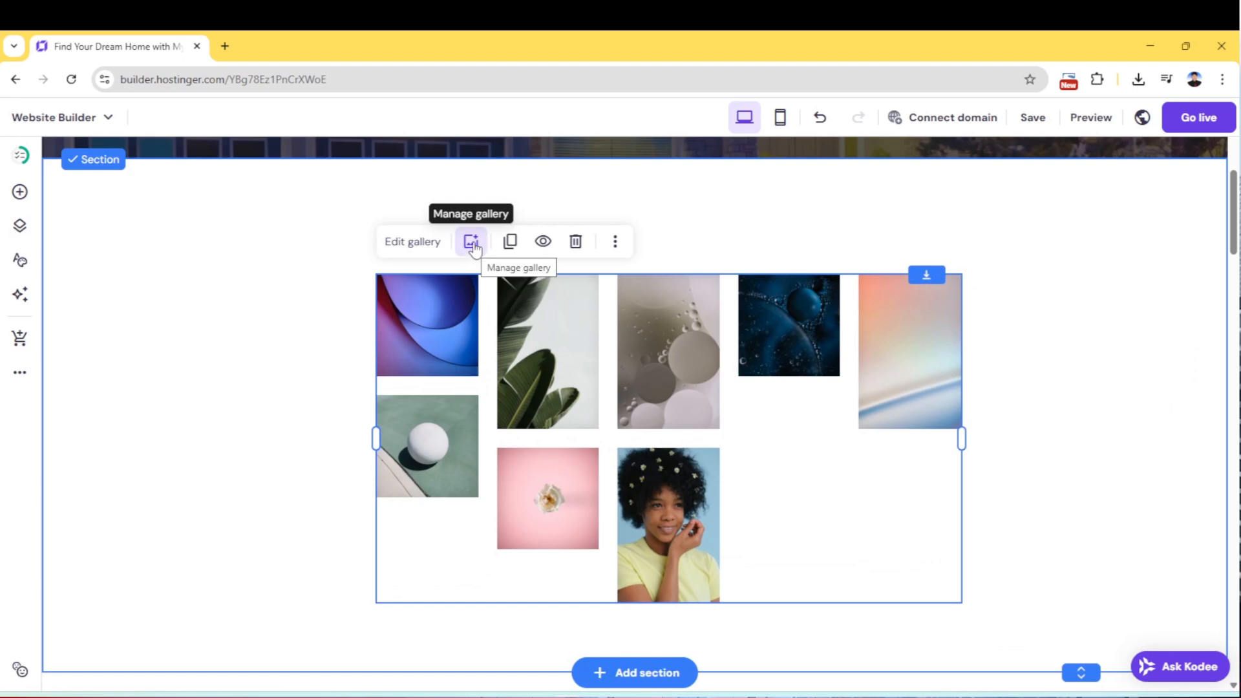
Delete the gallery and add a map element to the section in its place
{"action": "left_click", "coordinate": [576, 242]}
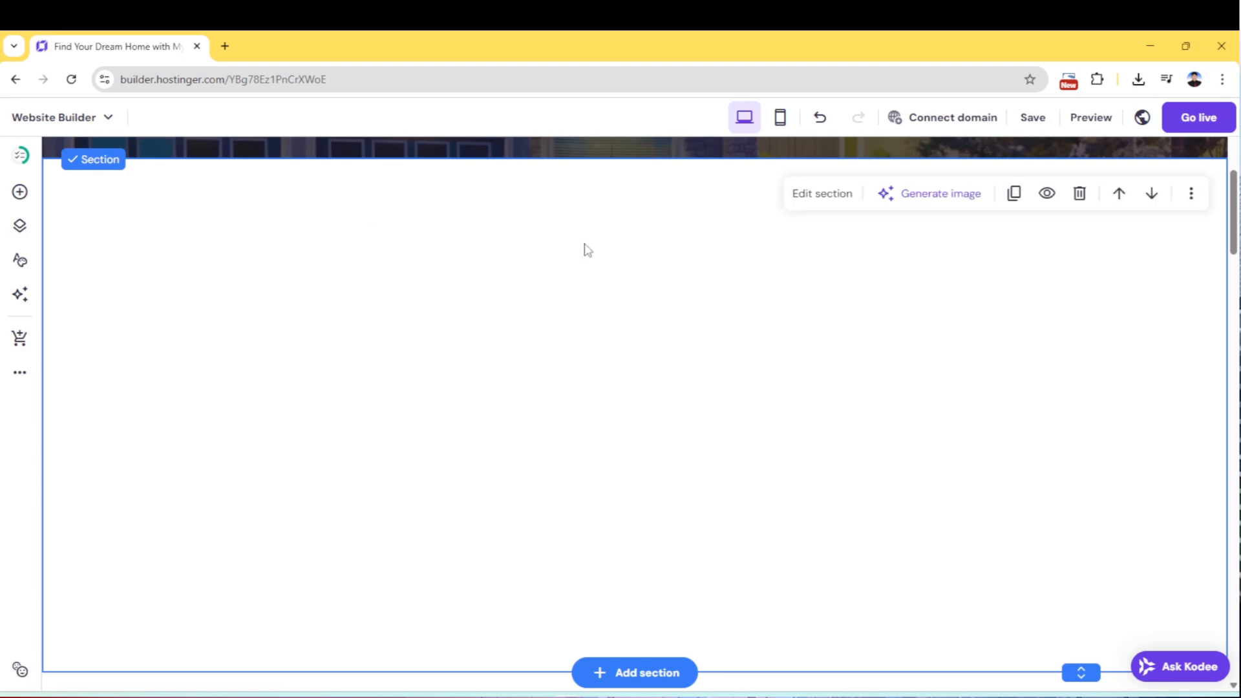
{"action": "left_click", "coordinate": [20, 192]}
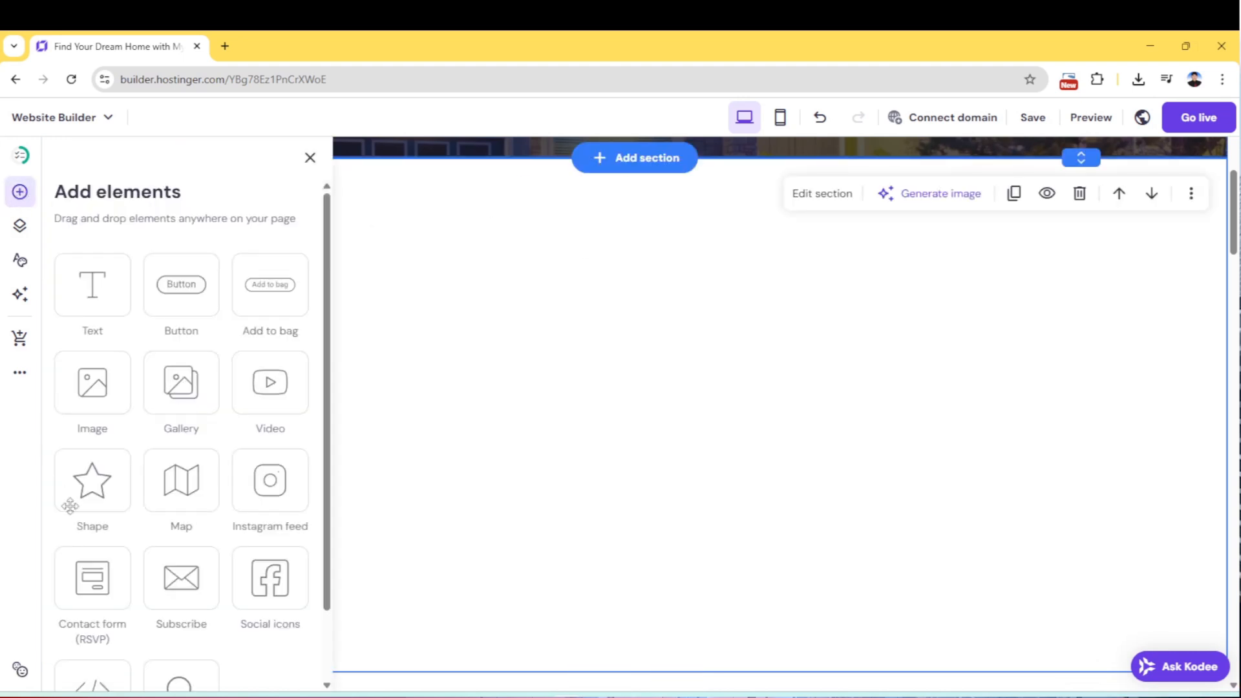
{"action": "left_click", "coordinate": [184, 485]}
{"action": "scroll", "coordinate": [863, 440], "scroll_direction": "down", "scroll_amount": 2}
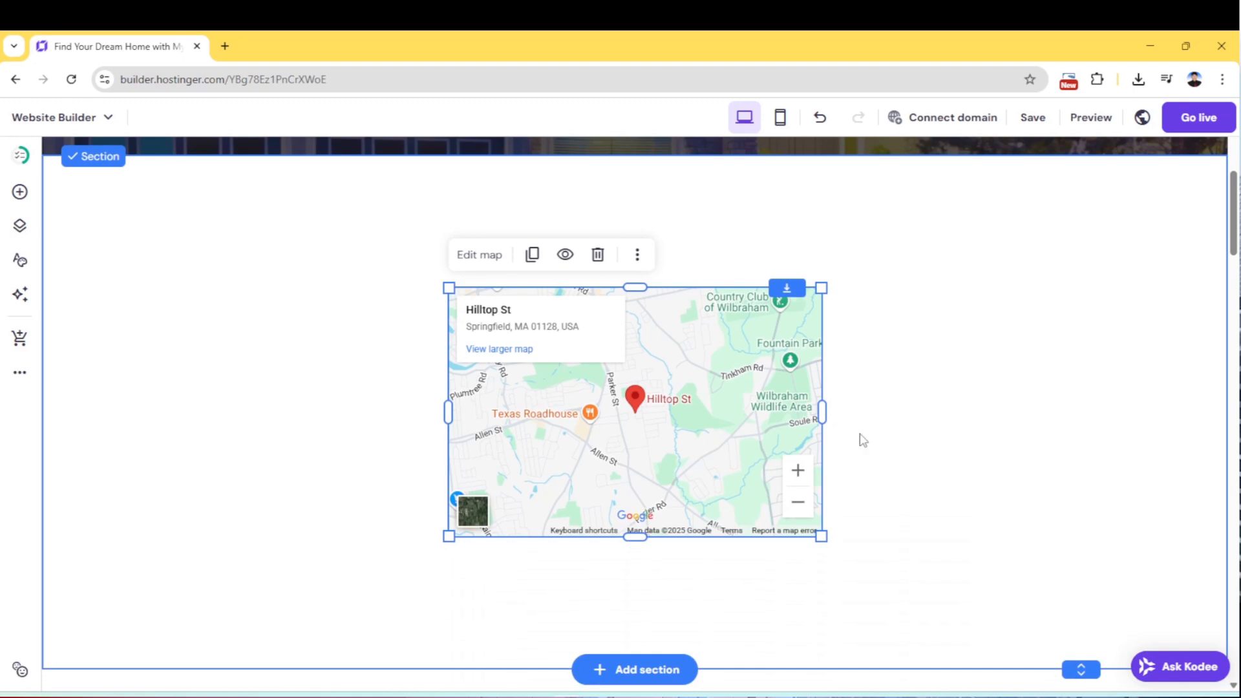
Set the map's address to "kitchener On"
{"action": "left_click", "coordinate": [478, 254]}
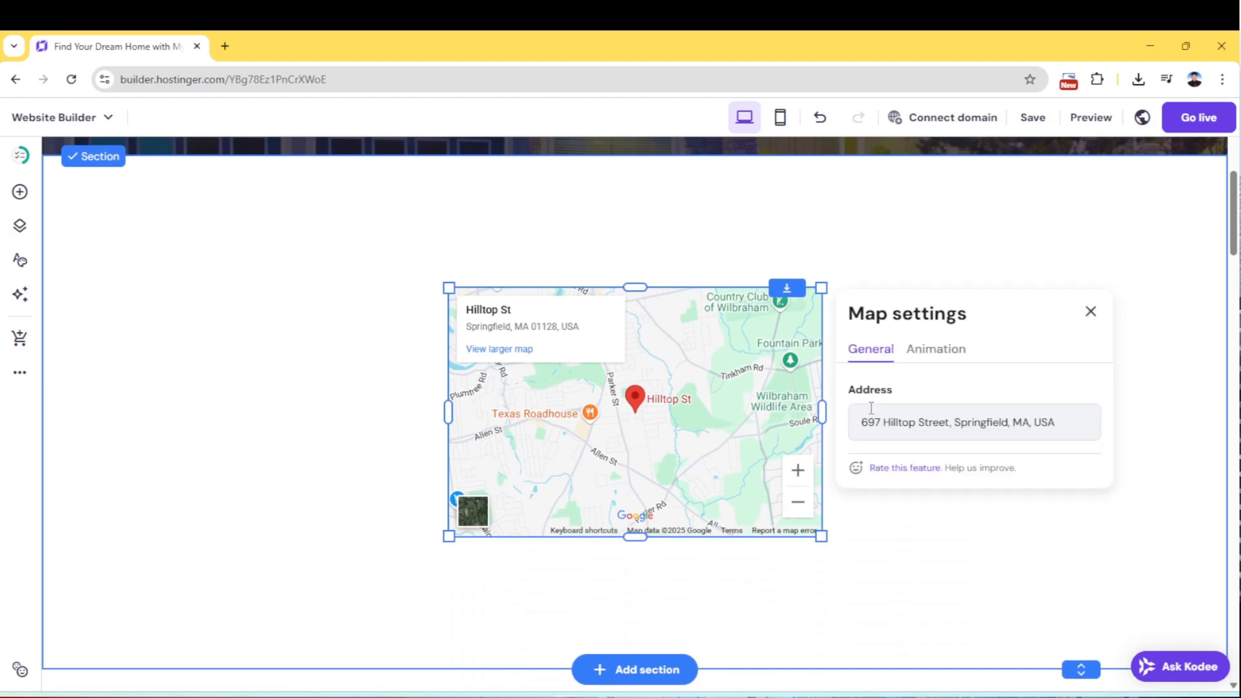
{"action": "left_click_drag", "start_coordinate": [1064, 423], "coordinate": [768, 406]}
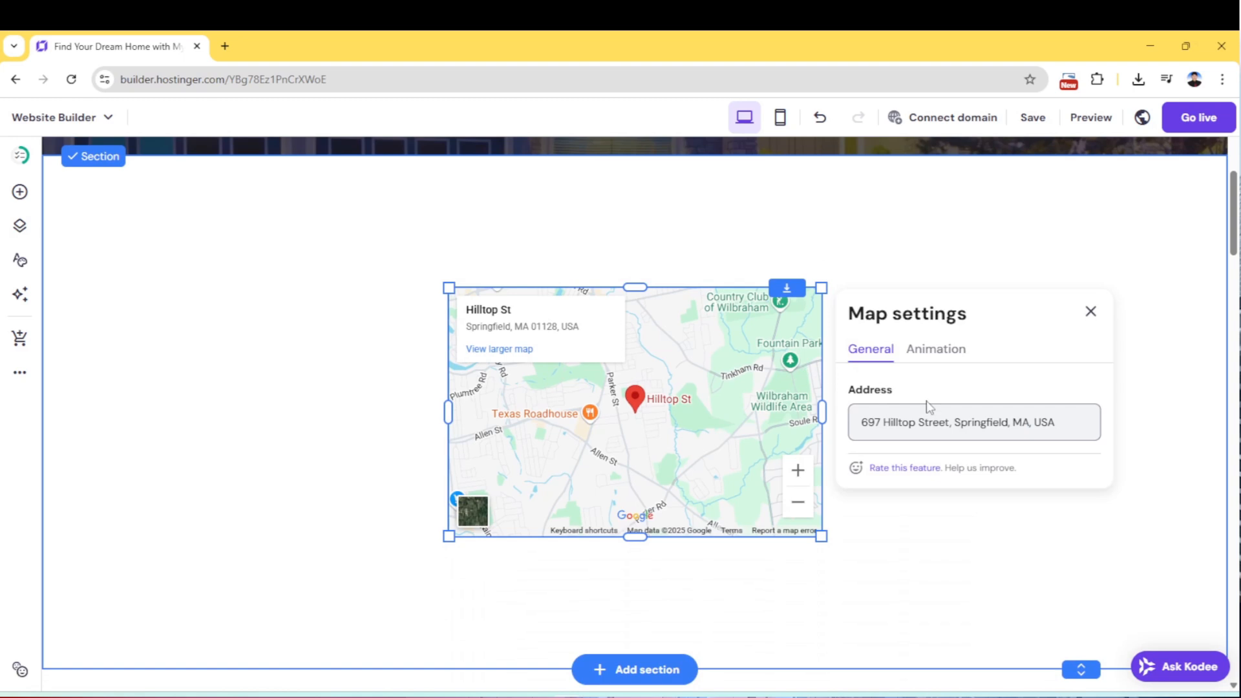
{"action": "left_click_drag", "start_coordinate": [1055, 429], "coordinate": [856, 427]}
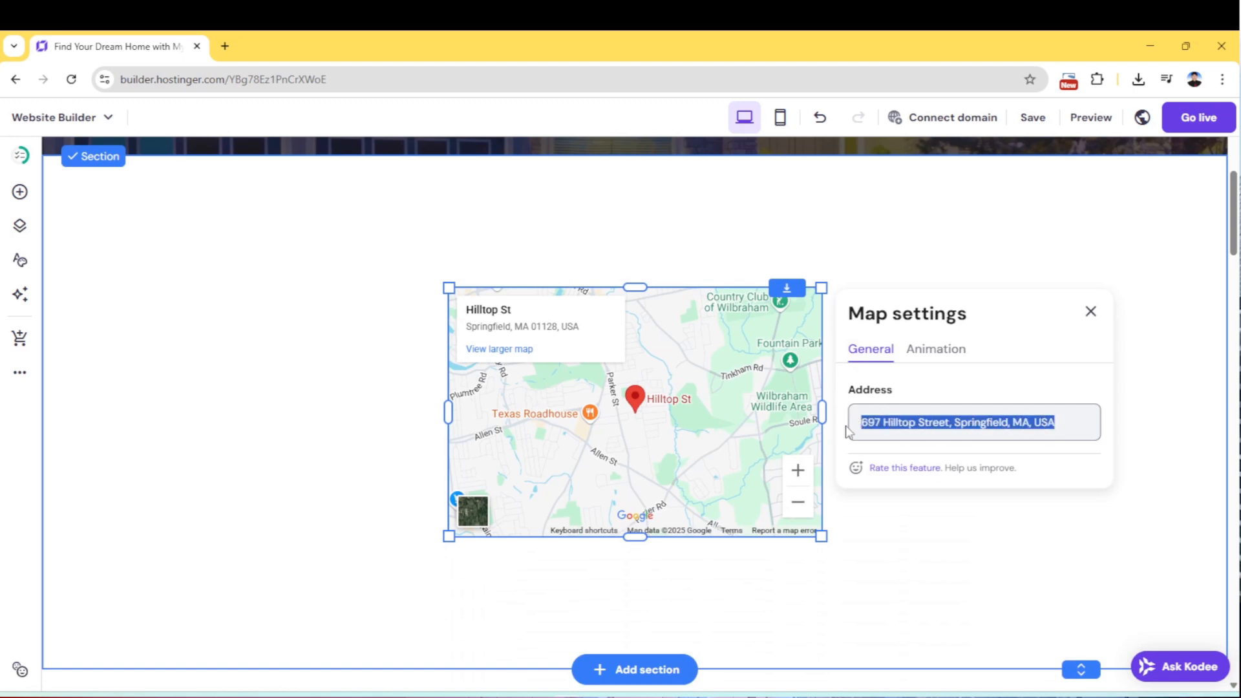
{"action": "type", "text": "kitch"}
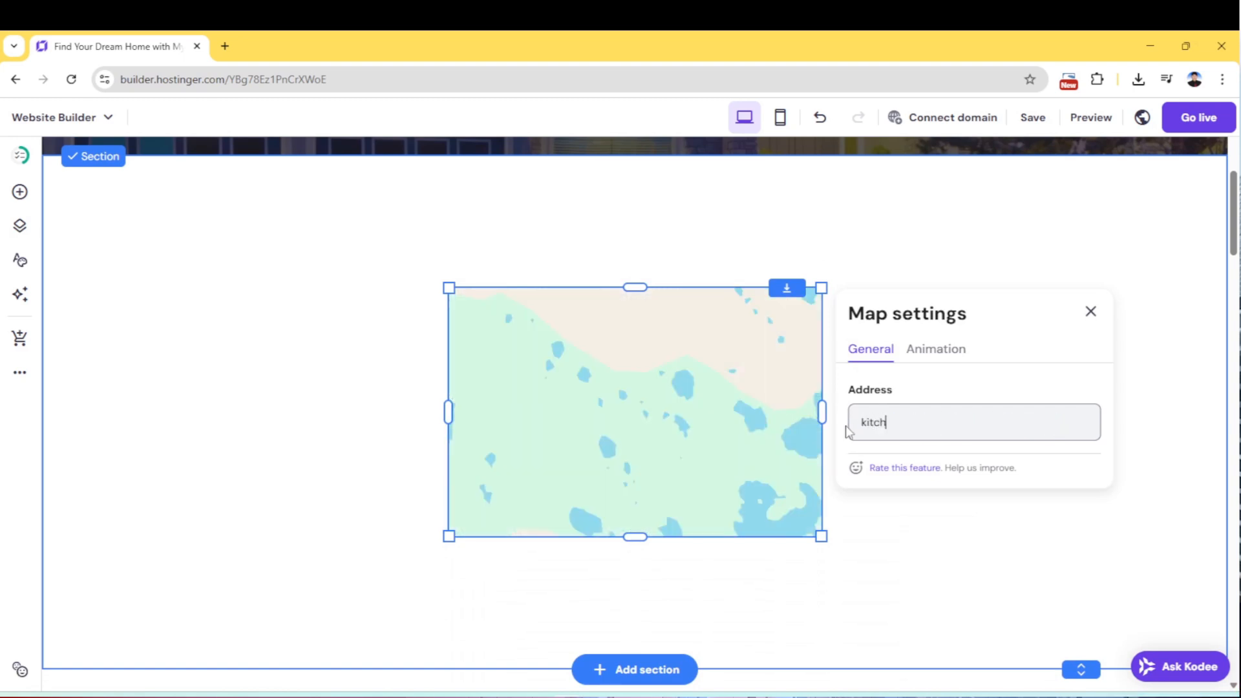
{"action": "type", "text": "ener On"}
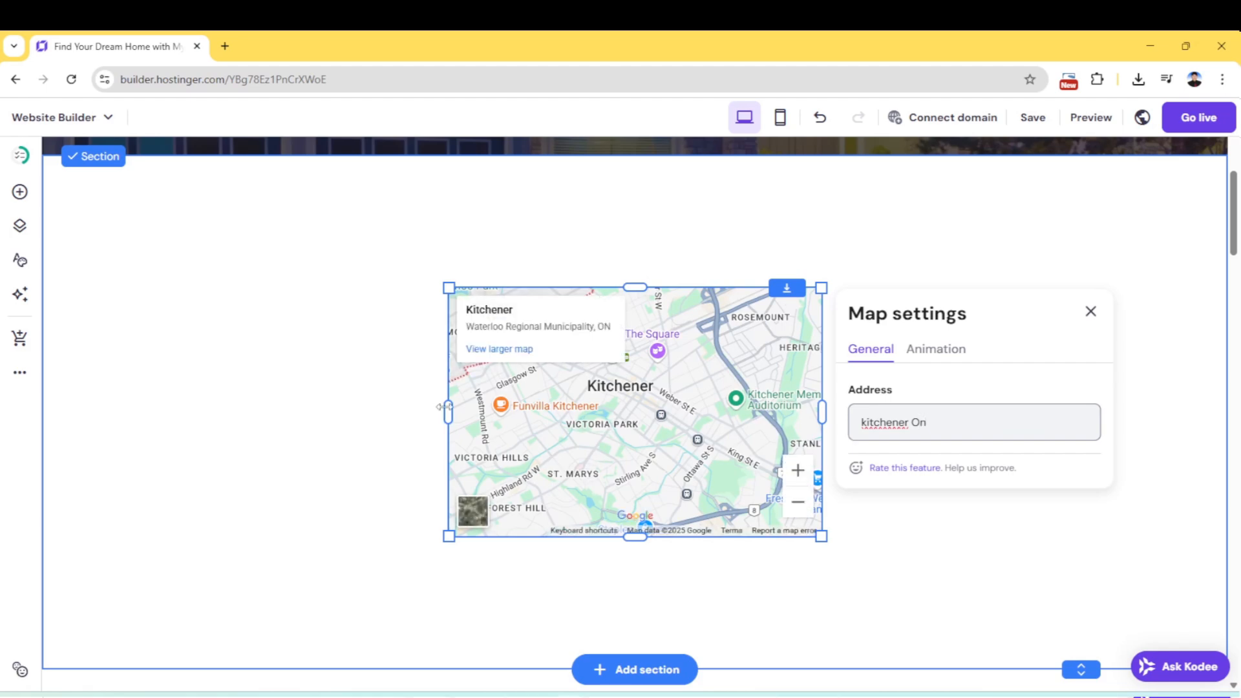
Enlarge the Kitchener map, stretching it toward the page's left side and extending its lower edge
{"action": "left_click_drag", "start_coordinate": [444, 406], "coordinate": [287, 410]}
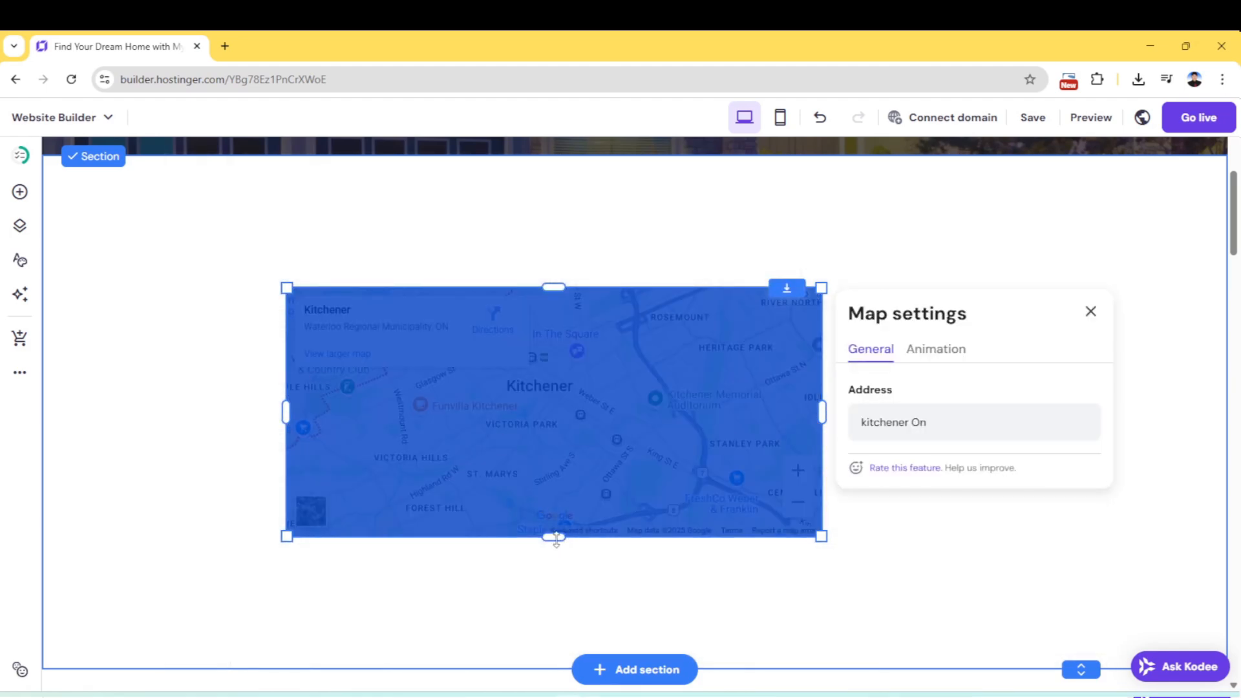
{"action": "left_click_drag", "start_coordinate": [555, 538], "coordinate": [555, 576]}
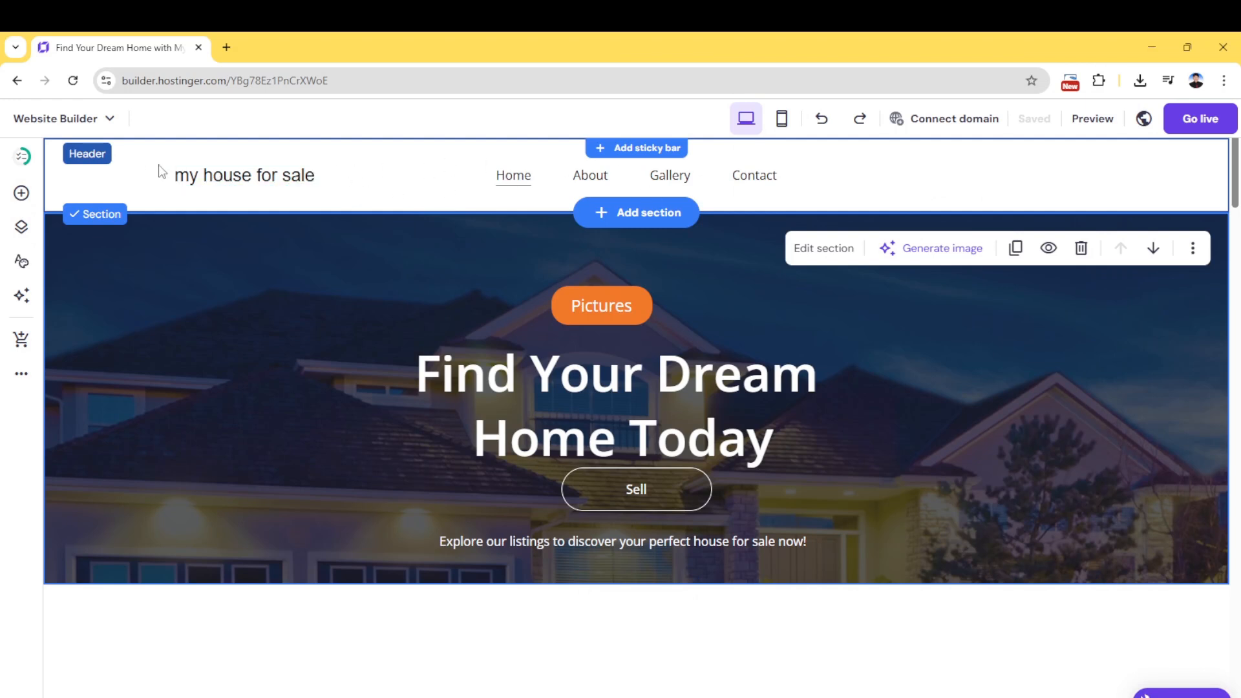
Open the header settings and set the element spacing to 40 px
{"action": "left_click", "coordinate": [97, 167]}
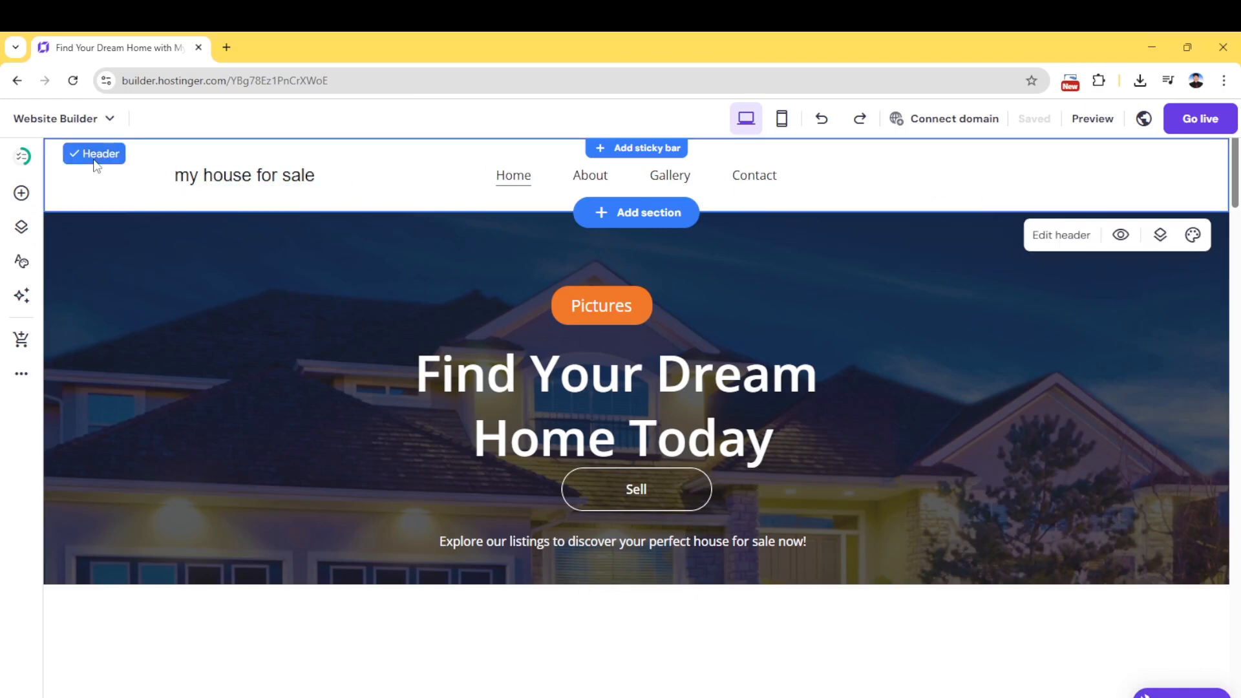
{"action": "left_click", "coordinate": [1060, 246]}
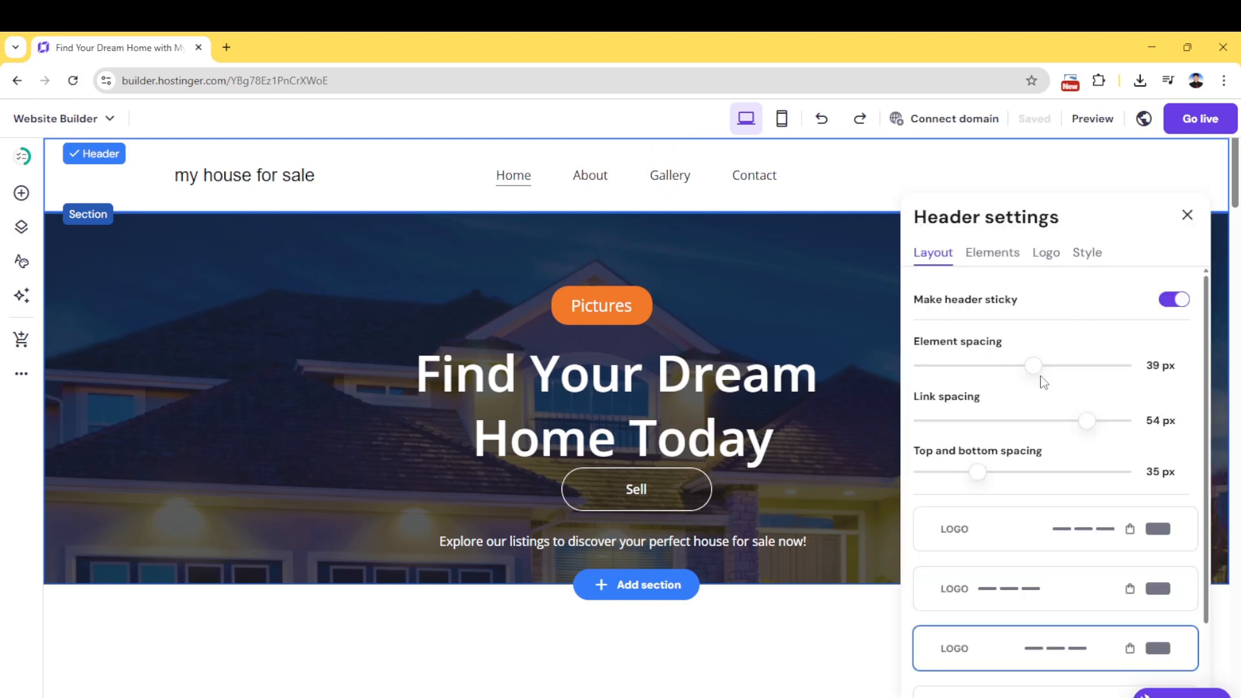
{"action": "left_click_drag", "start_coordinate": [1033, 369], "coordinate": [1036, 368]}
Try the header layout with links beside the logo, returning to the layout with the logo first and centred links
{"action": "scroll", "coordinate": [1165, 485], "scroll_direction": "down", "scroll_amount": 3}
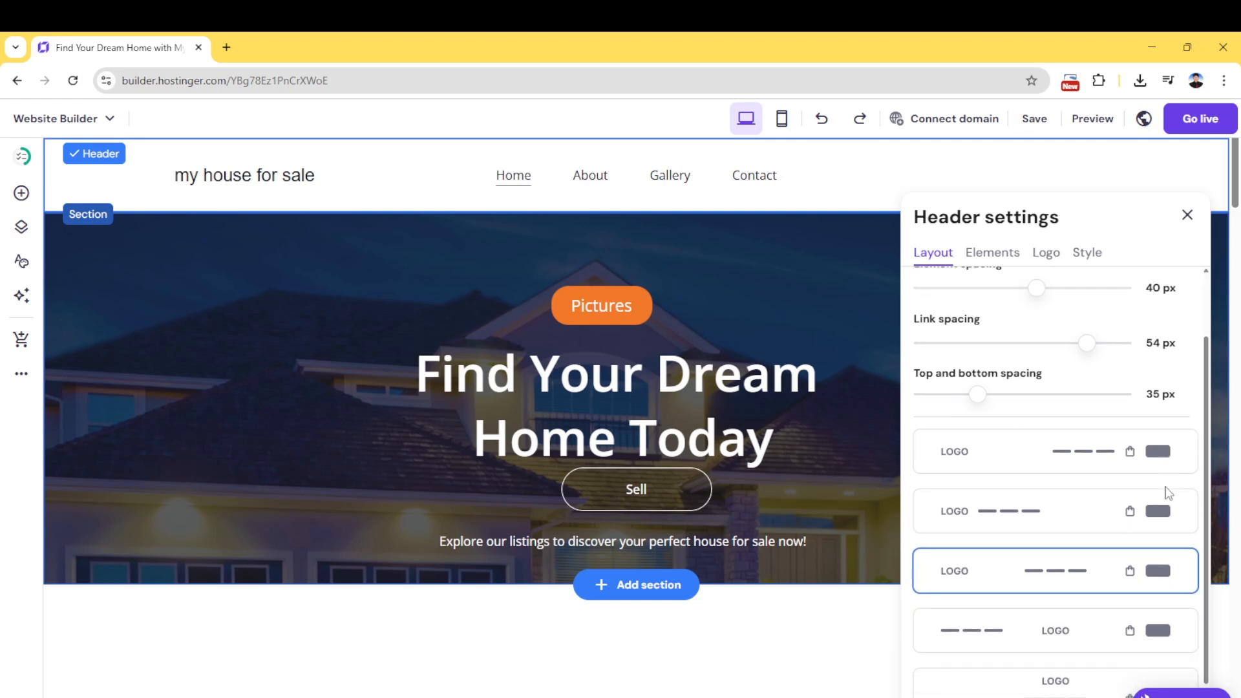
{"action": "left_click", "coordinate": [1046, 504]}
{"action": "left_click", "coordinate": [1045, 561]}
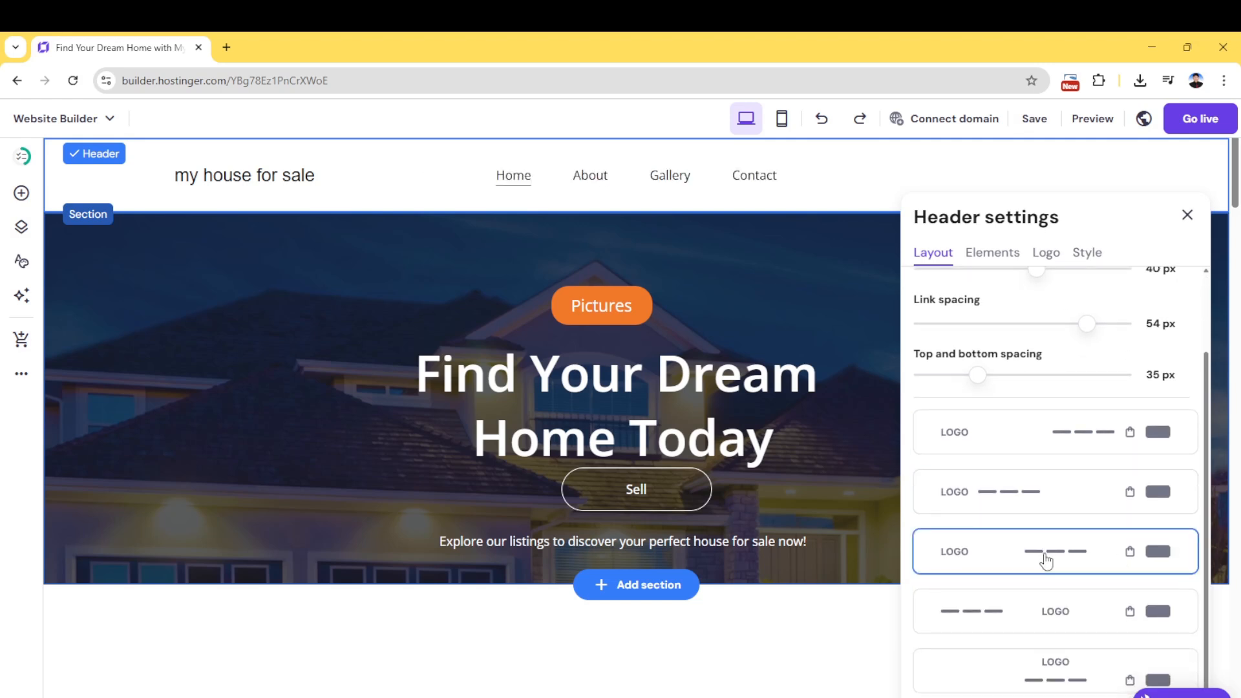
{"action": "scroll", "coordinate": [1127, 572], "scroll_direction": "down", "scroll_amount": 2}
{"action": "scroll", "coordinate": [1127, 567], "scroll_direction": "up", "scroll_amount": 3}
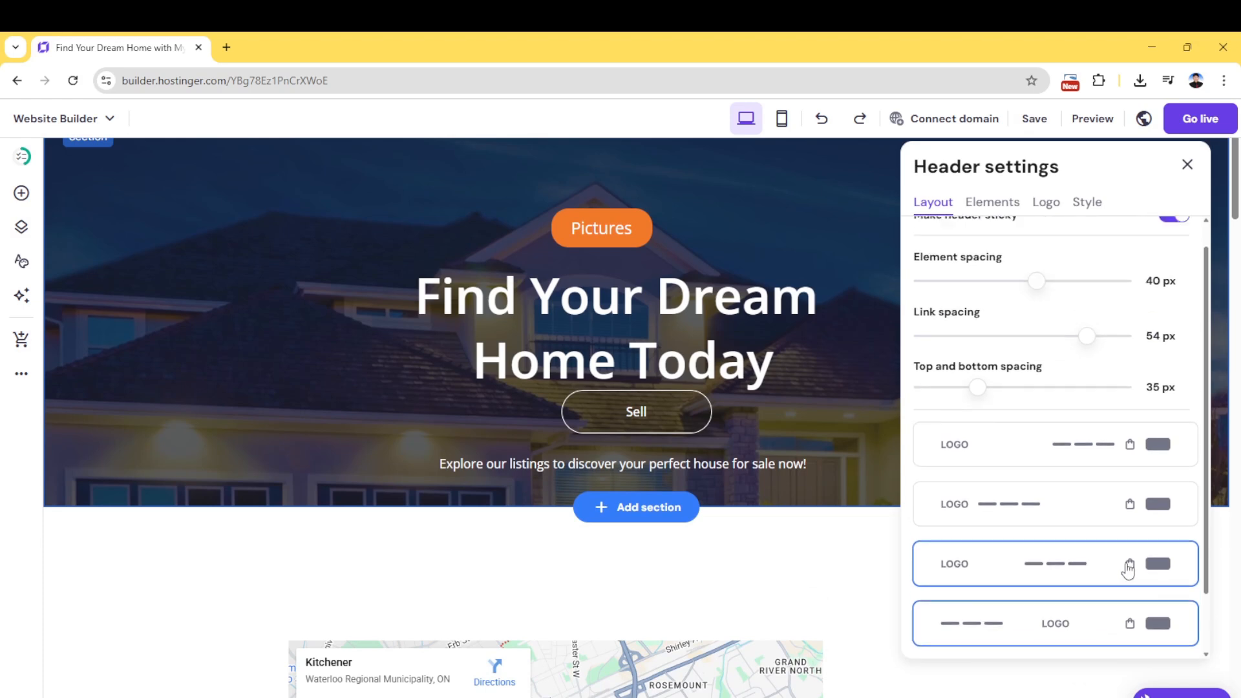
{"action": "scroll", "coordinate": [1237, 165], "scroll_direction": "up", "scroll_amount": 2}
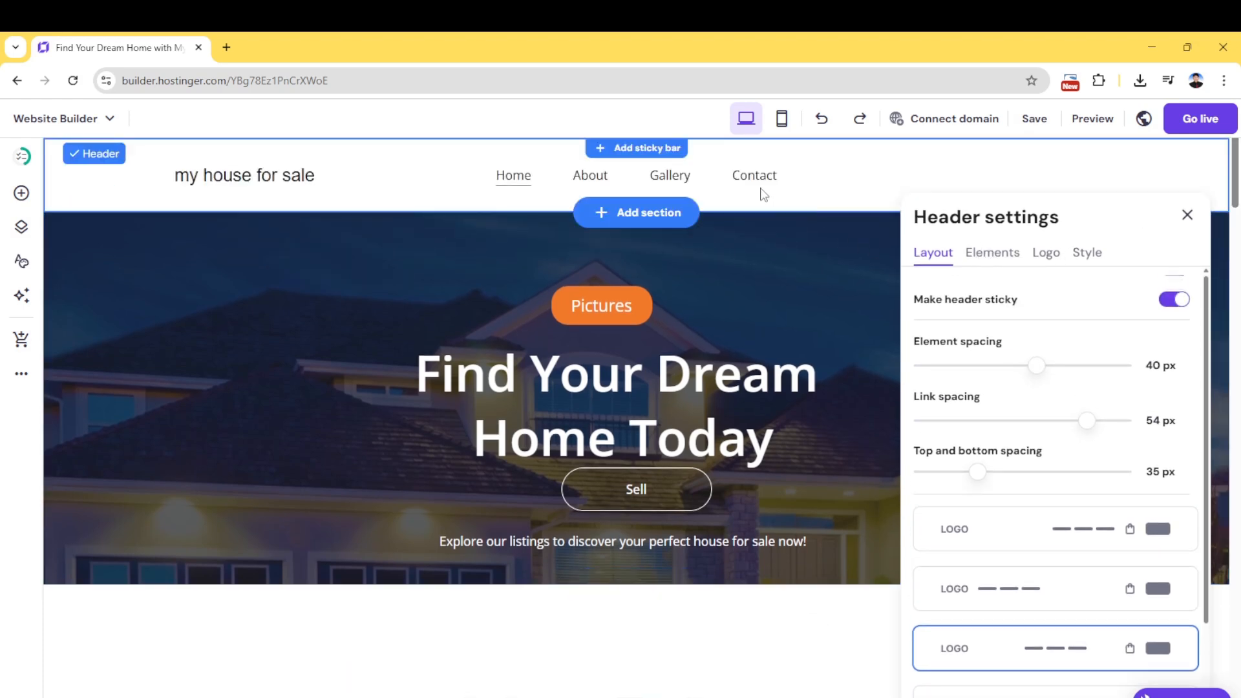
Try showing the social icons and the button in the header, switching each one off again
{"action": "left_click", "coordinate": [989, 256]}
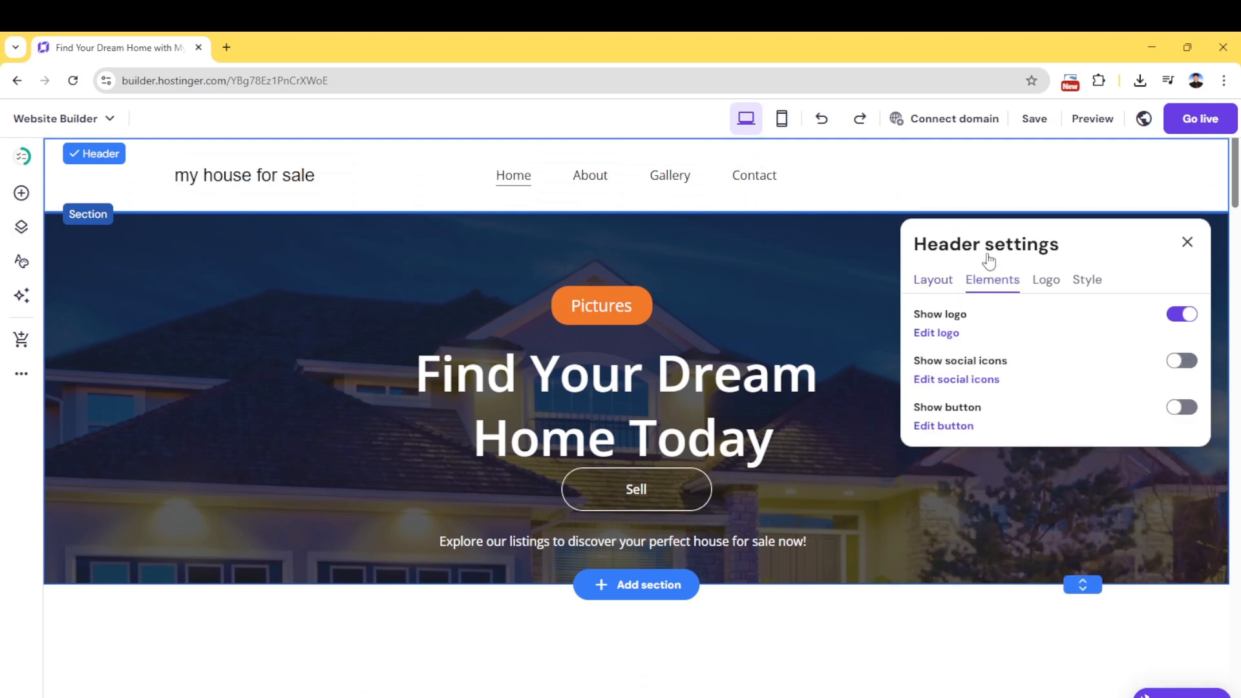
{"action": "left_click", "coordinate": [1187, 363]}
{"action": "left_click", "coordinate": [1189, 365]}
{"action": "left_click", "coordinate": [1189, 363]}
{"action": "left_click", "coordinate": [1189, 363]}
{"action": "left_click", "coordinate": [1186, 408]}
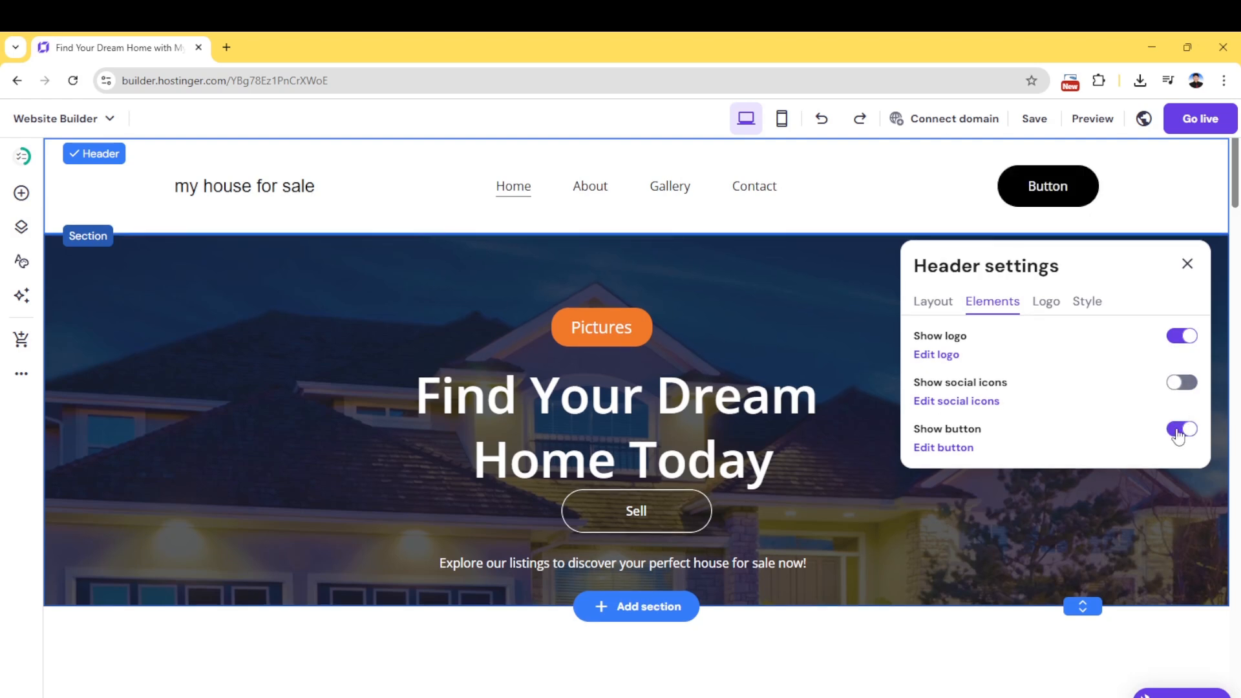
{"action": "left_click", "coordinate": [1179, 431]}
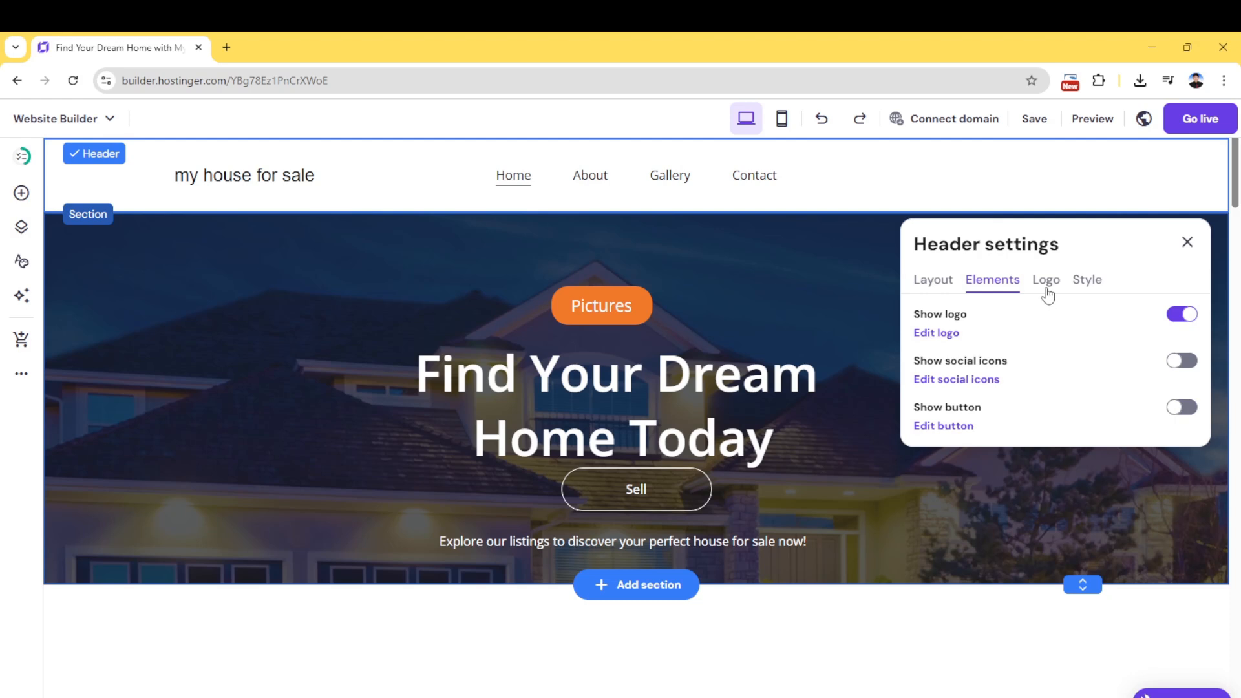
Look at the media library's options for replacing the header logo, and set the logo width to 134 px
{"action": "left_click", "coordinate": [1047, 289]}
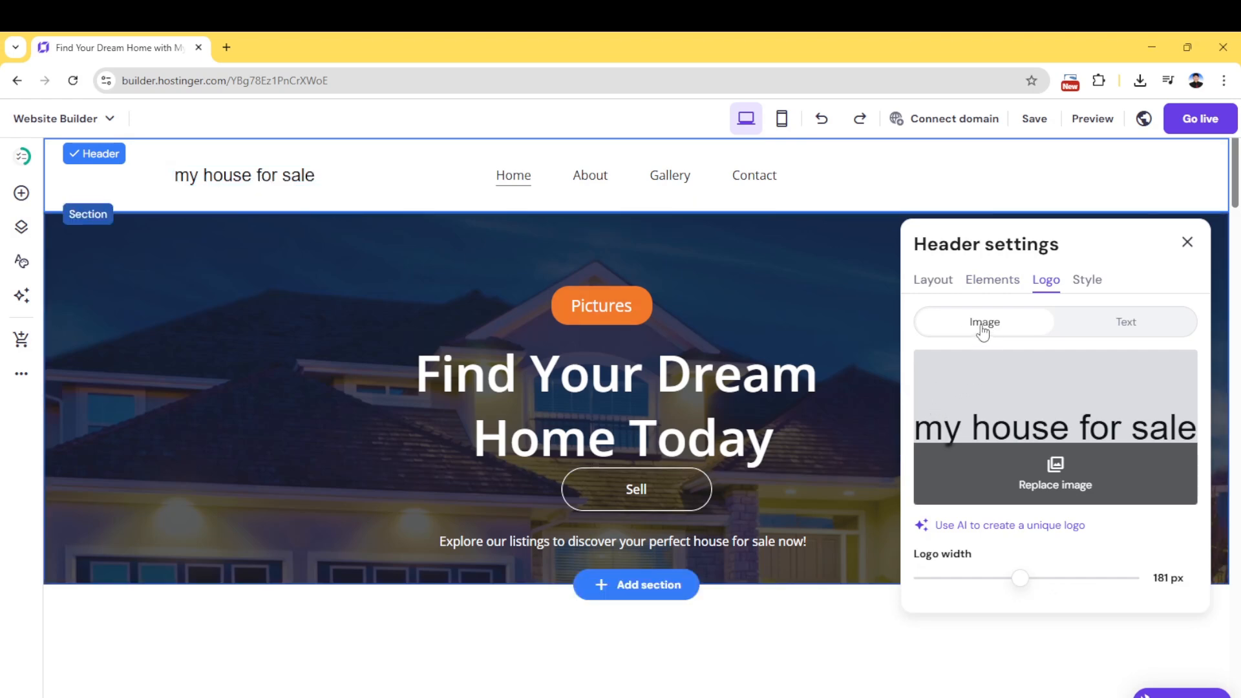
{"action": "left_click", "coordinate": [1067, 491]}
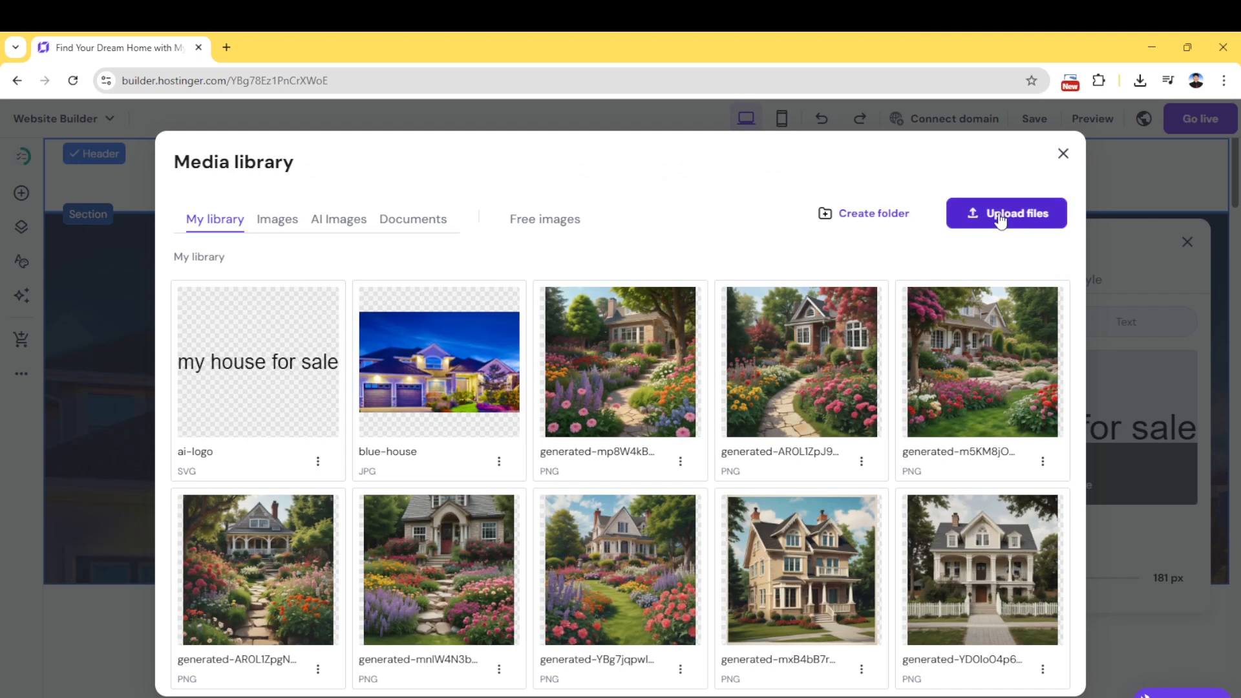
{"action": "left_click", "coordinate": [1063, 155]}
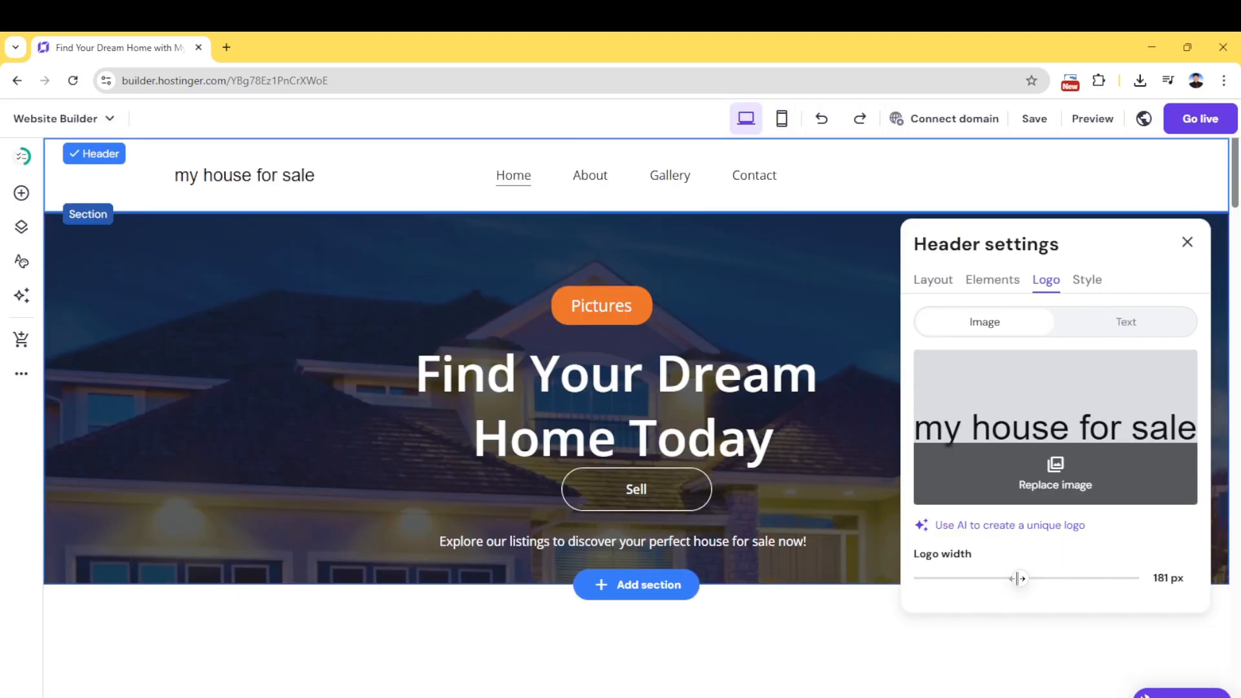
{"action": "left_click_drag", "start_coordinate": [1019, 579], "coordinate": [990, 580]}
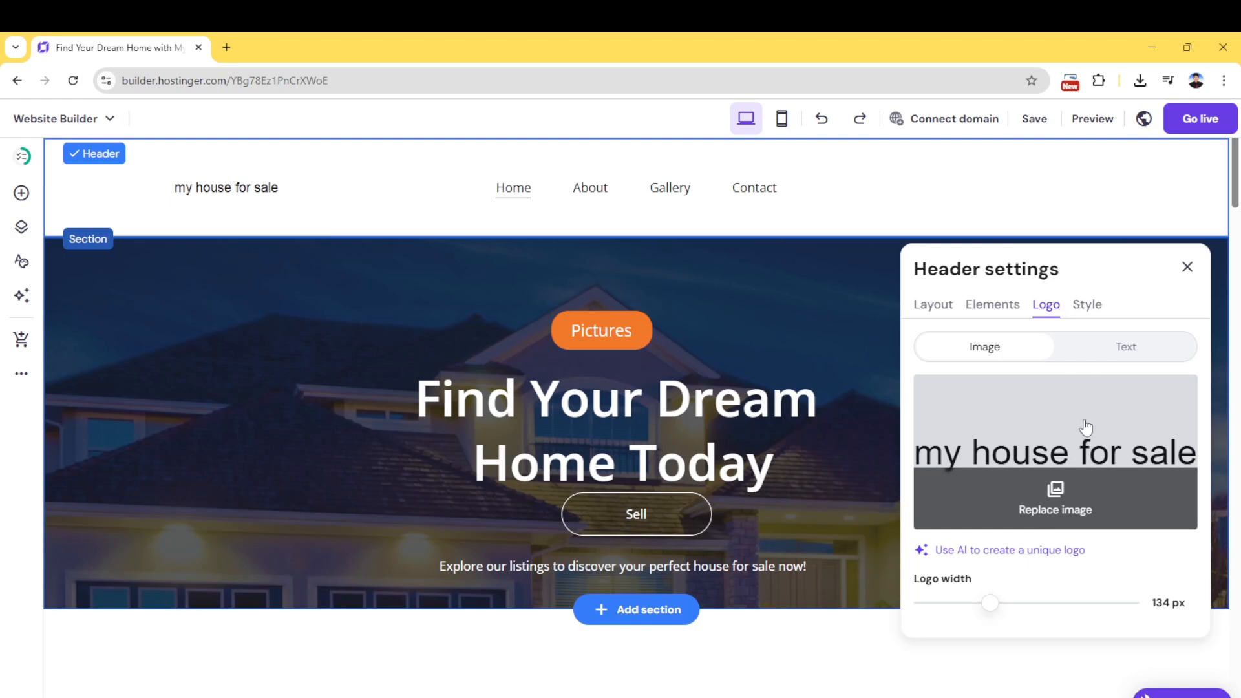
Make the header transparent and preview the page with it, returning to the editor
{"action": "left_click", "coordinate": [1087, 306]}
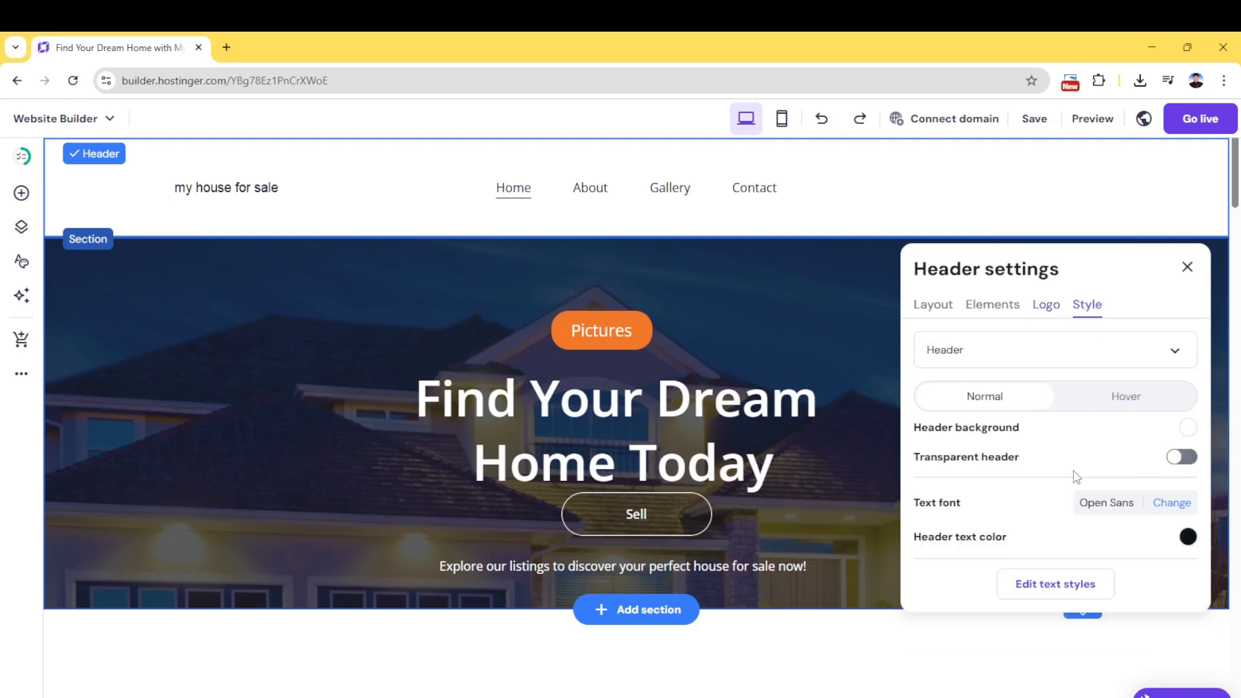
{"action": "left_click", "coordinate": [1189, 458]}
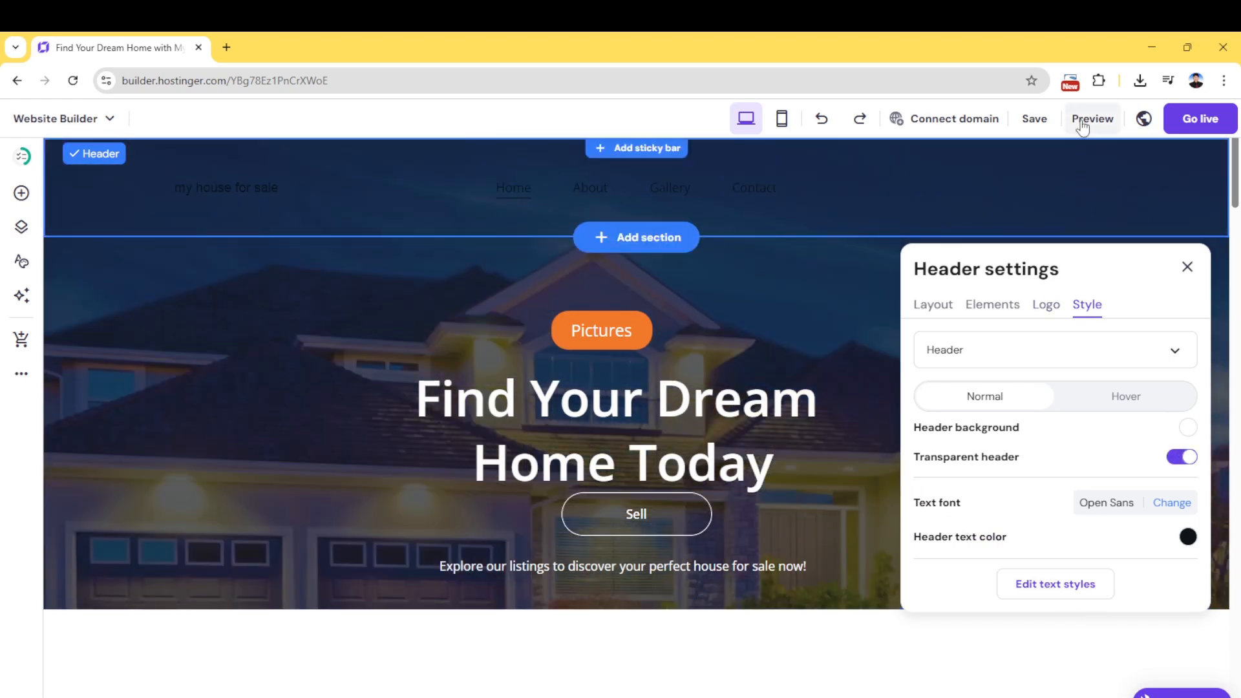
{"action": "left_click", "coordinate": [1082, 122]}
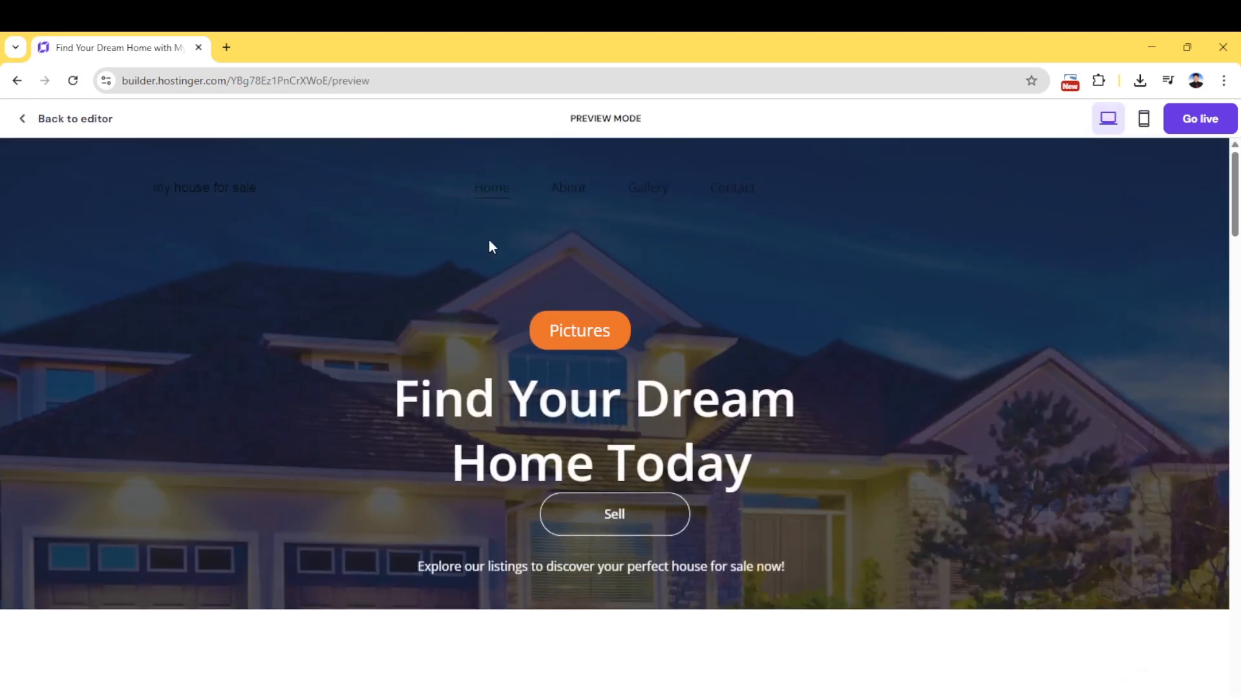
{"action": "scroll", "coordinate": [613, 388], "scroll_direction": "down", "scroll_amount": 6}
{"action": "scroll", "coordinate": [613, 387], "scroll_direction": "up", "scroll_amount": 6}
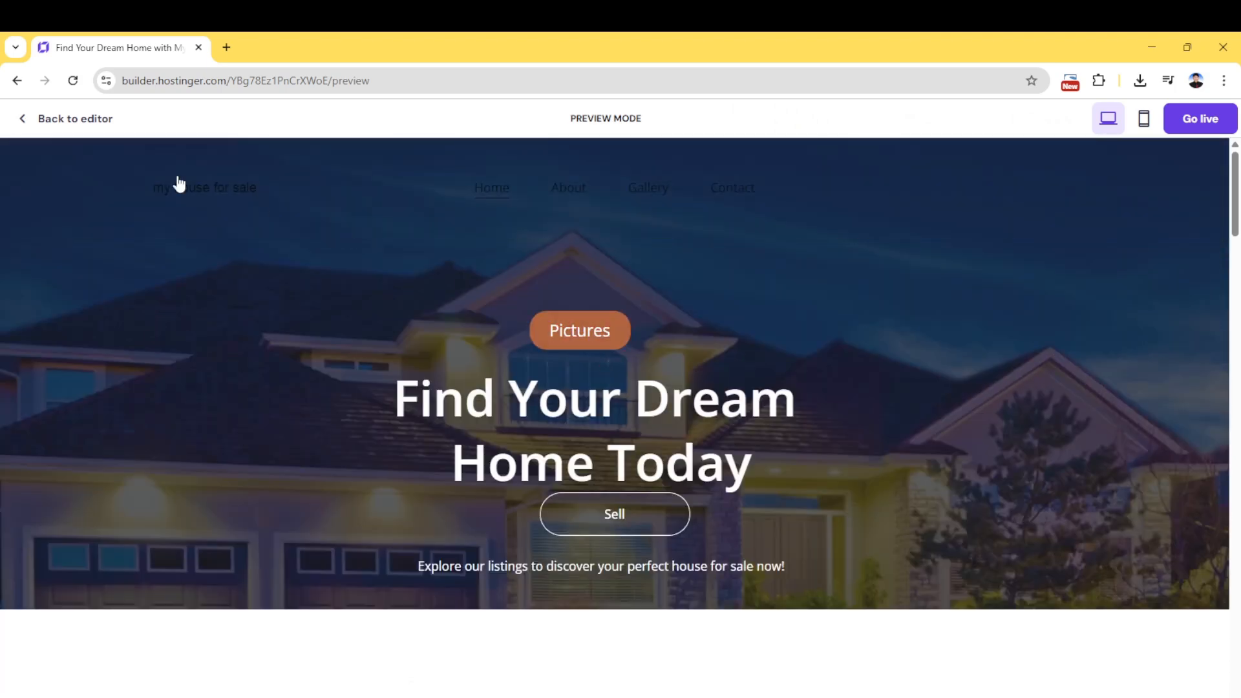
{"action": "left_click", "coordinate": [52, 119]}
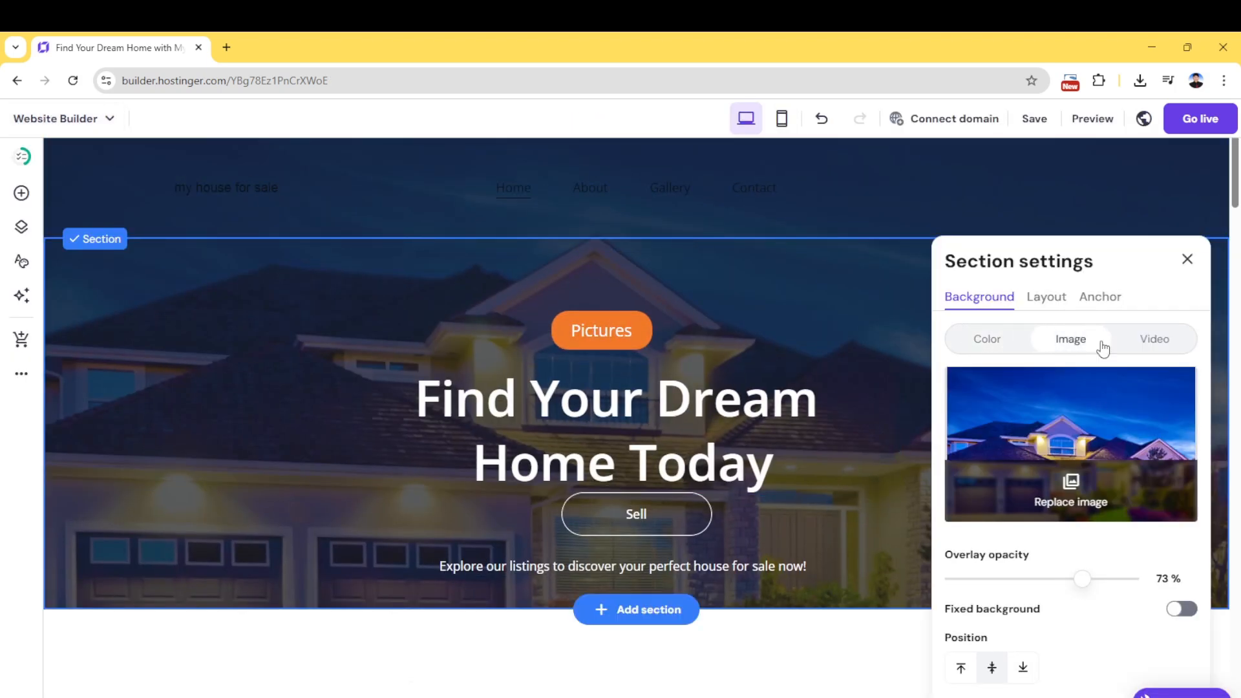
Try a bright reddish header text color in the header's style settings
{"action": "left_click", "coordinate": [797, 222]}
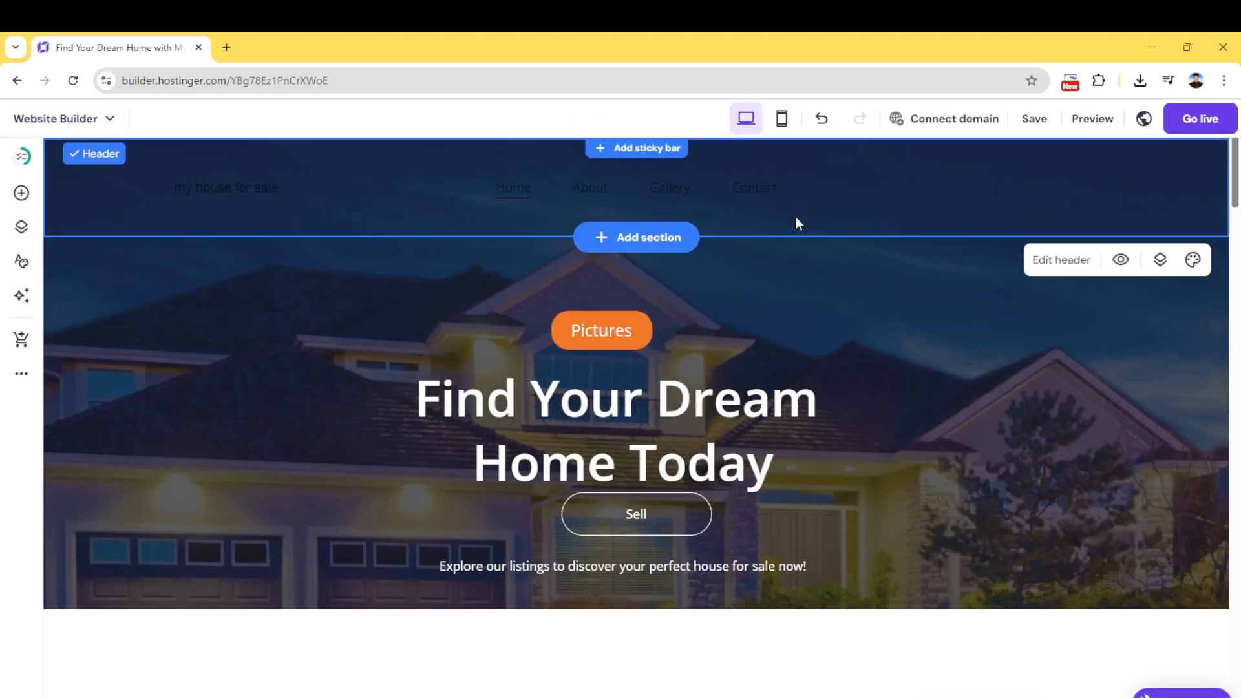
{"action": "left_click", "coordinate": [1078, 261]}
{"action": "left_click", "coordinate": [1090, 280]}
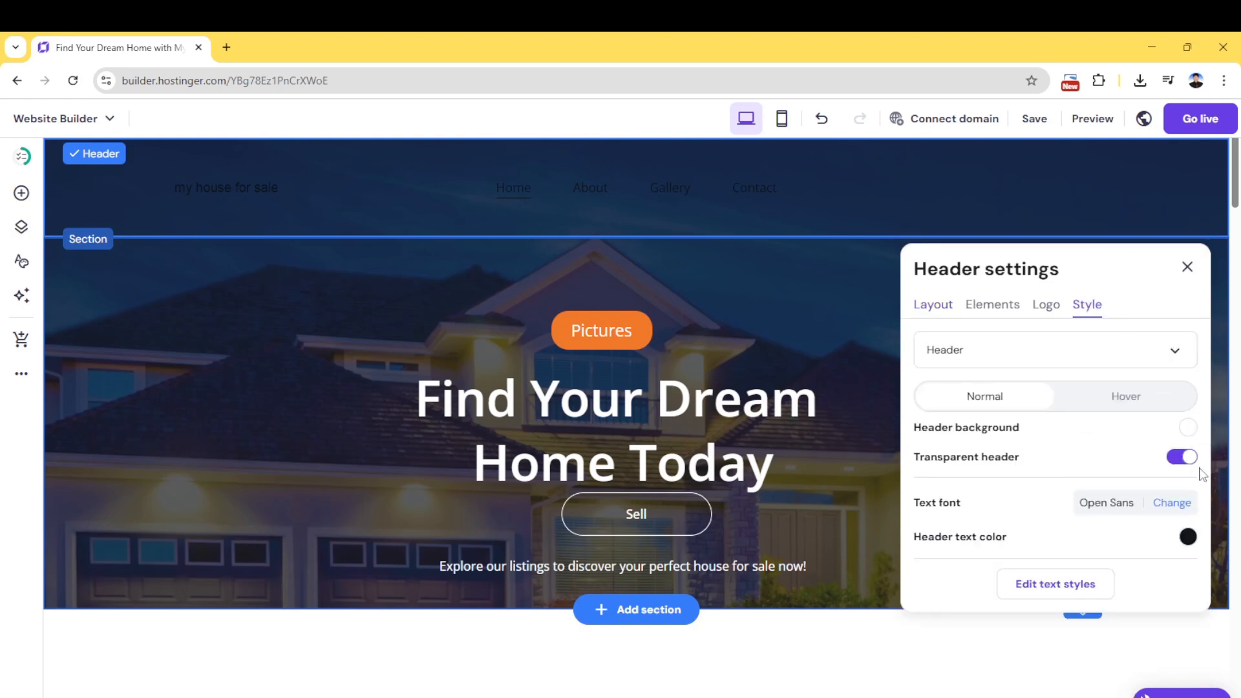
{"action": "scroll", "coordinate": [1186, 552], "scroll_direction": "down", "scroll_amount": 1}
{"action": "scroll", "coordinate": [1182, 546], "scroll_direction": "up", "scroll_amount": 1}
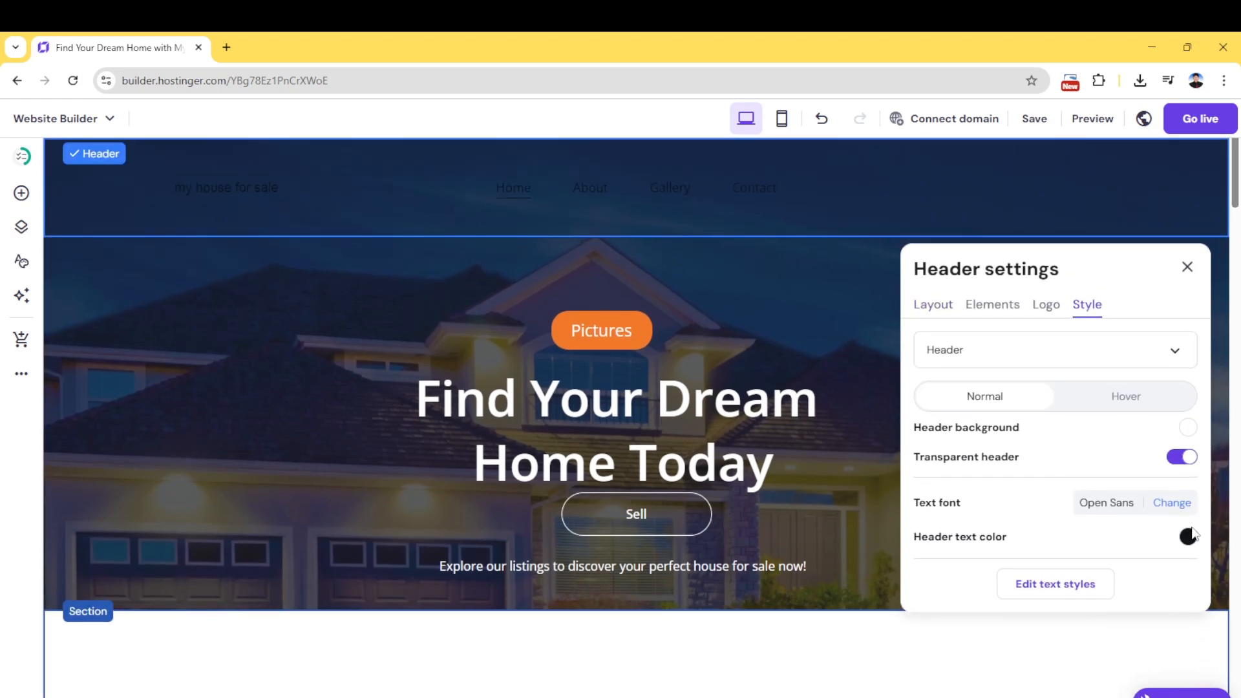
{"action": "left_click", "coordinate": [1187, 536]}
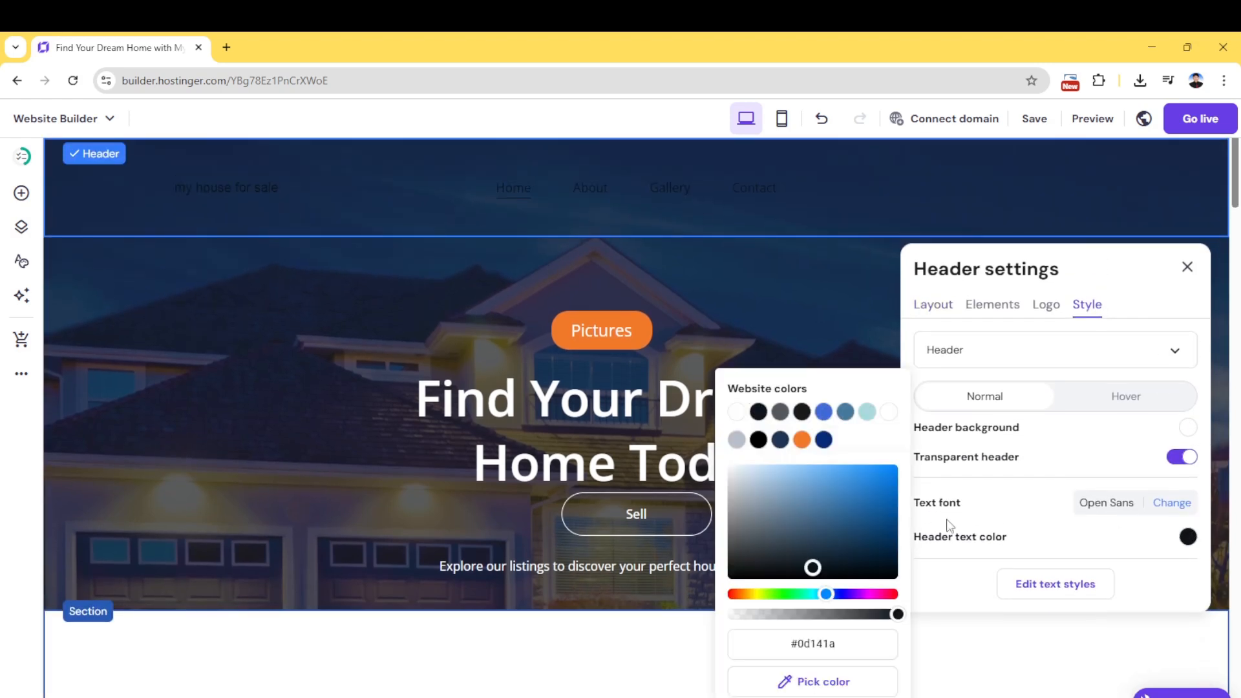
{"action": "left_click", "coordinate": [889, 595]}
{"action": "left_click", "coordinate": [886, 471]}
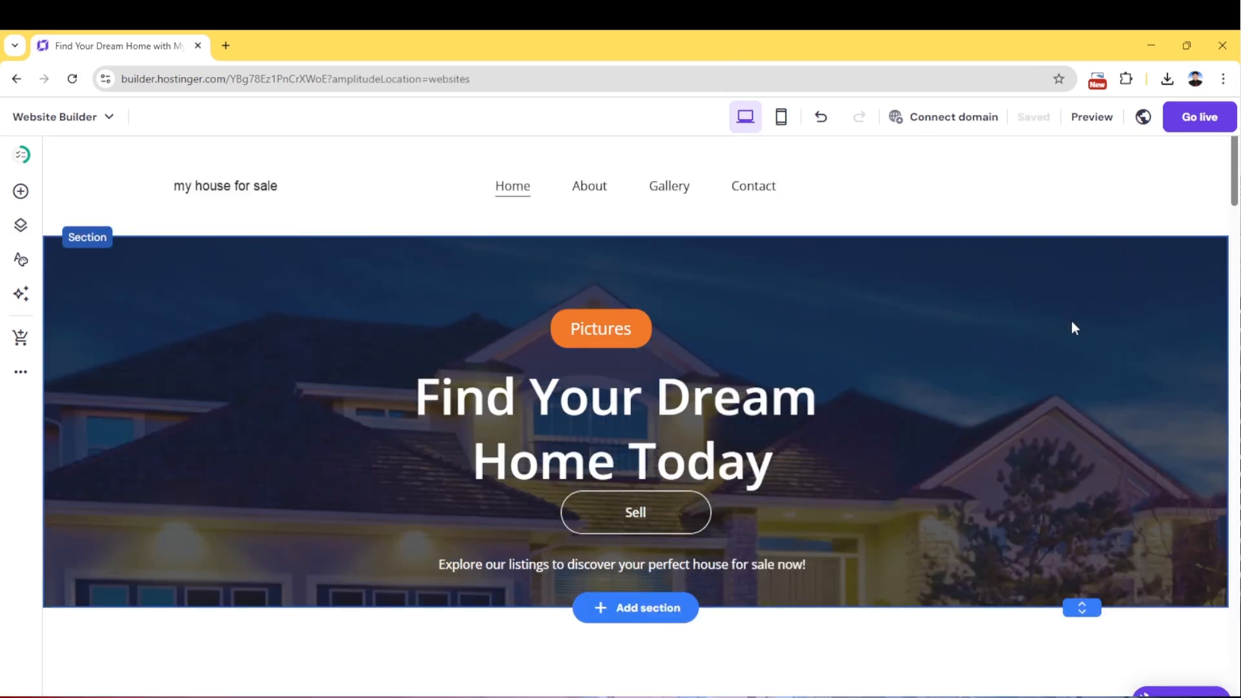
Examine the footer section's background, layout and anchor settings
{"action": "scroll", "coordinate": [1072, 320], "scroll_direction": "down", "scroll_amount": 8}
{"action": "scroll", "coordinate": [1104, 378], "scroll_direction": "down", "scroll_amount": 20}
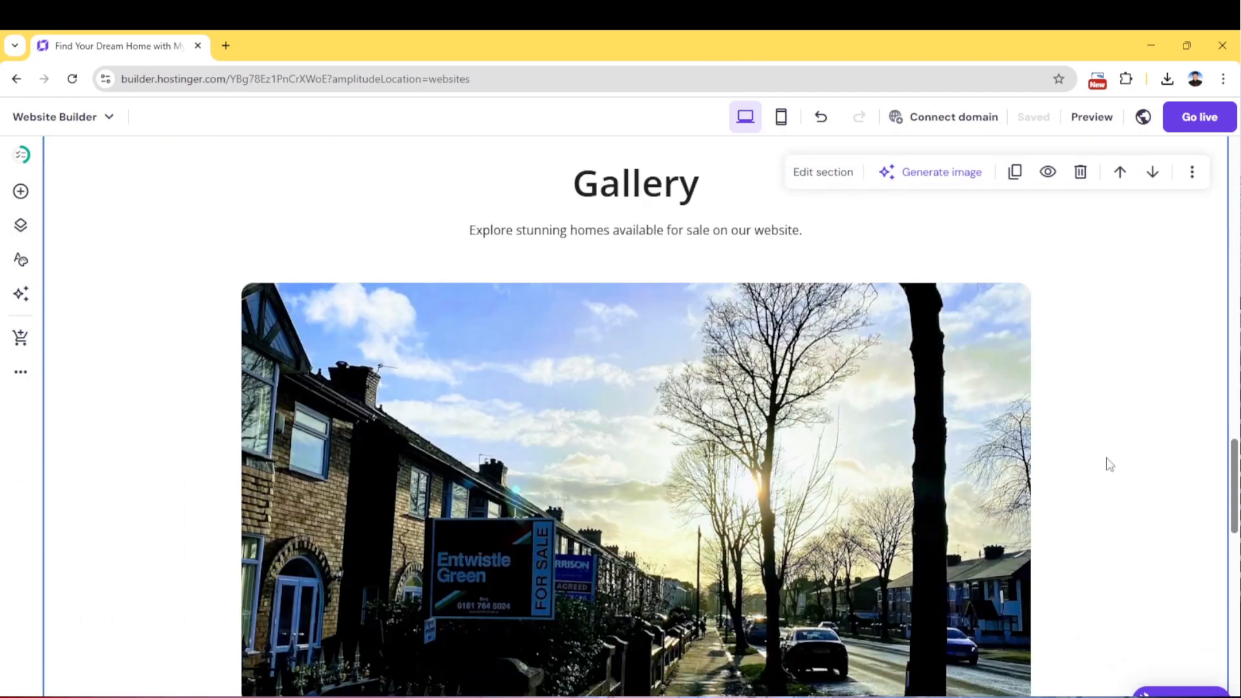
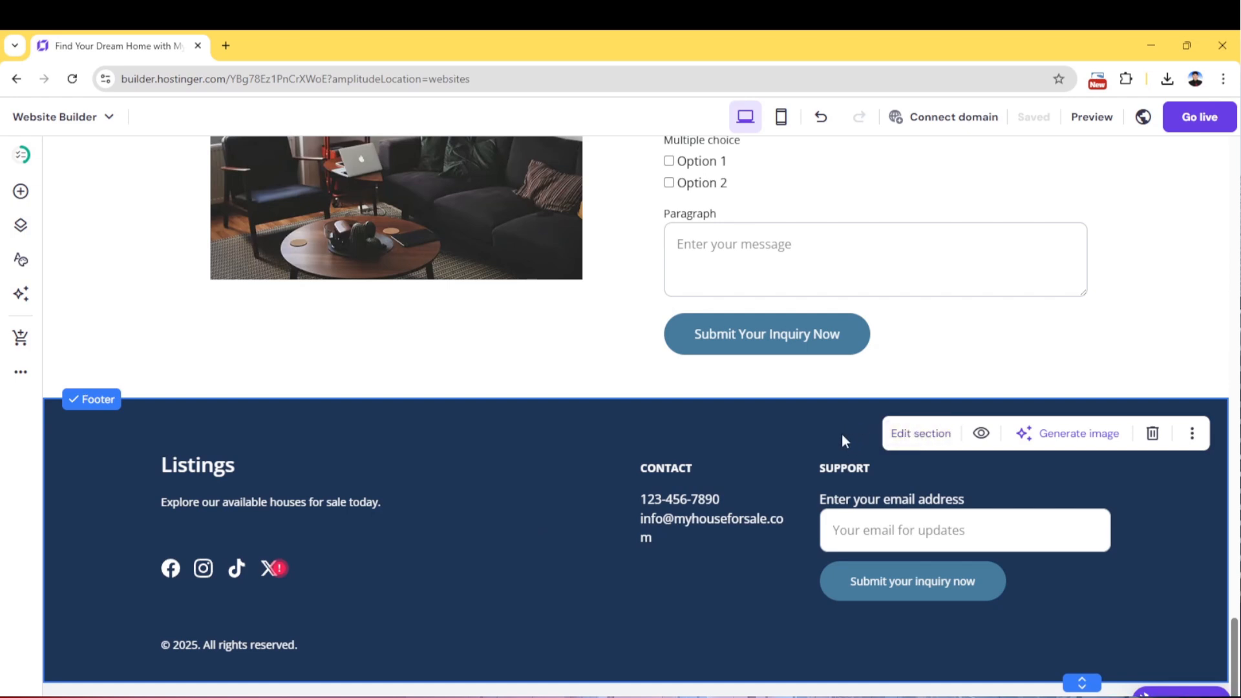
{"action": "left_click", "coordinate": [908, 434]}
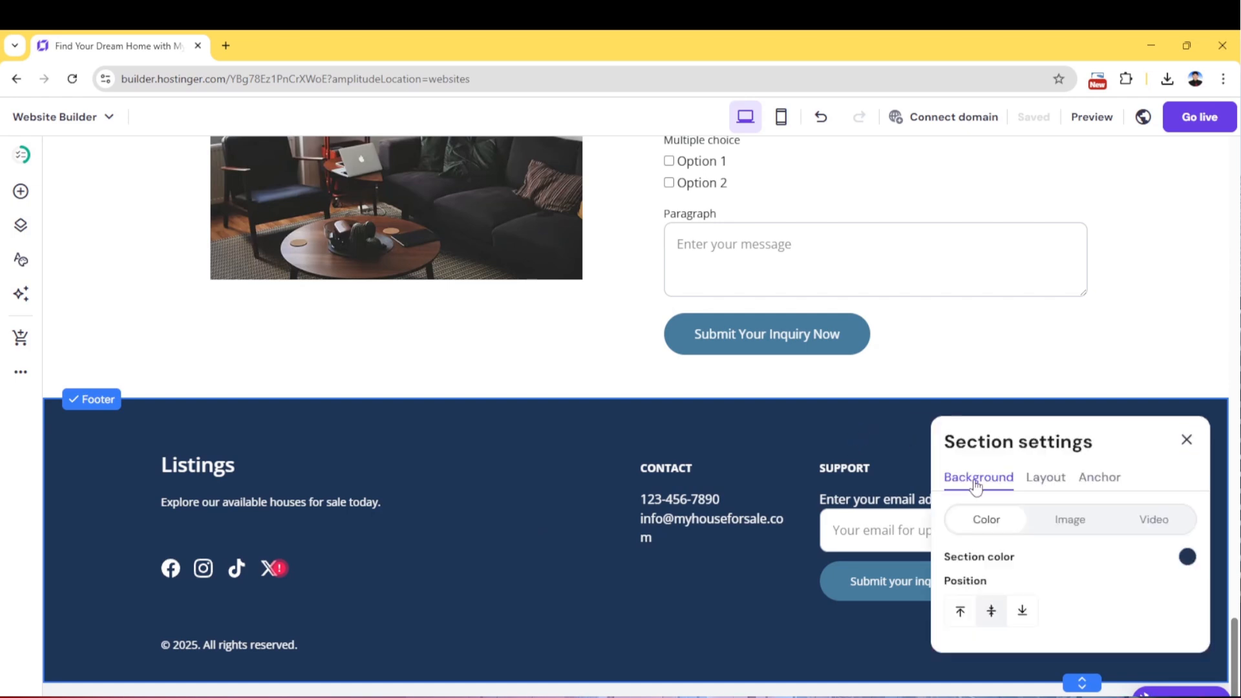
{"action": "left_click", "coordinate": [1044, 484]}
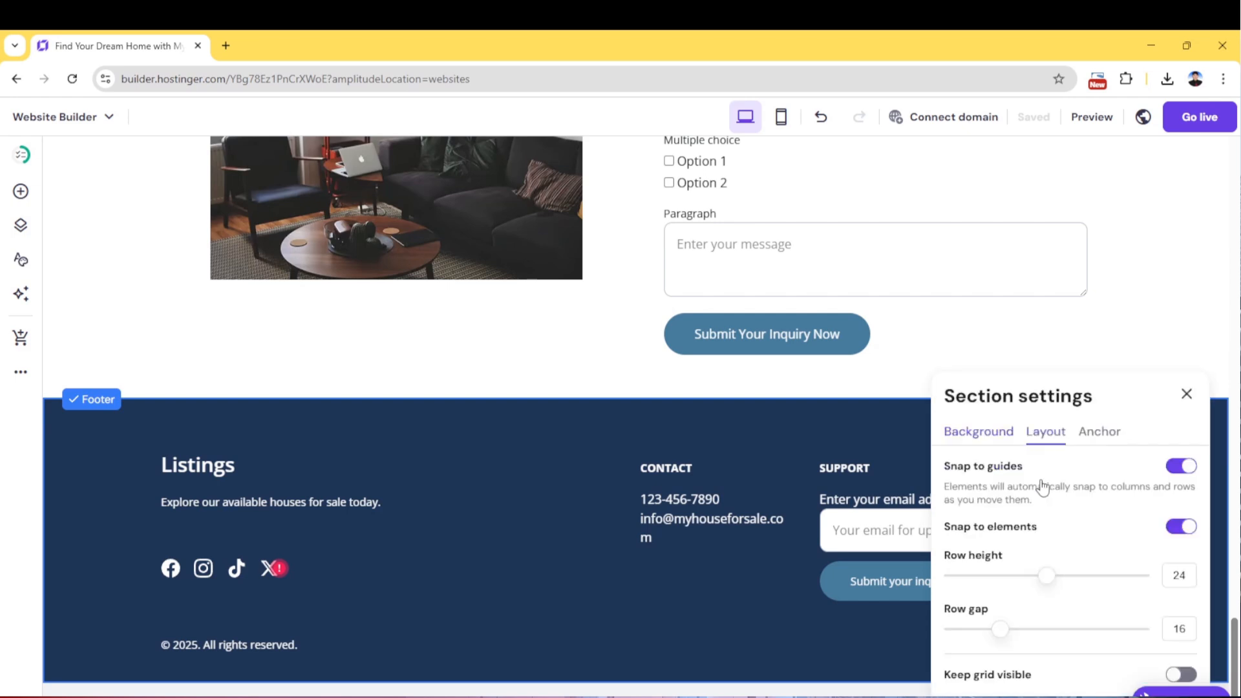
{"action": "left_click", "coordinate": [1097, 440]}
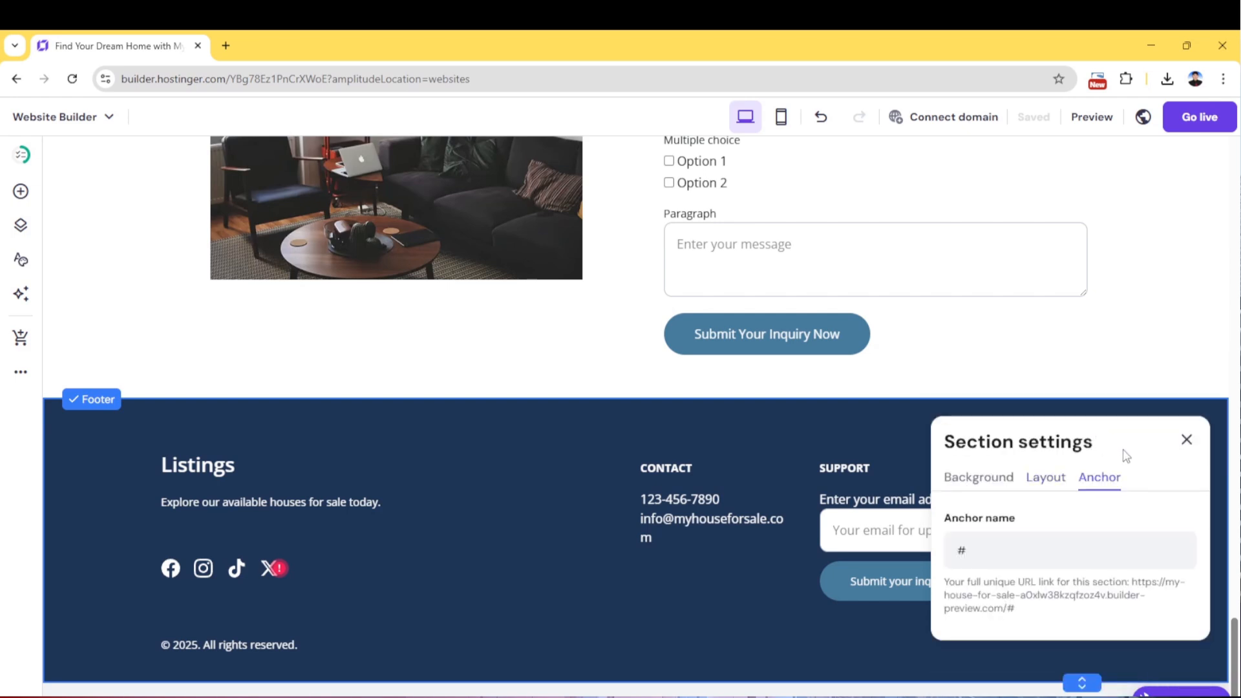
Inspect the editing options of the footer's Contact and Listings headings, social icons and email form
{"action": "left_click", "coordinate": [667, 468]}
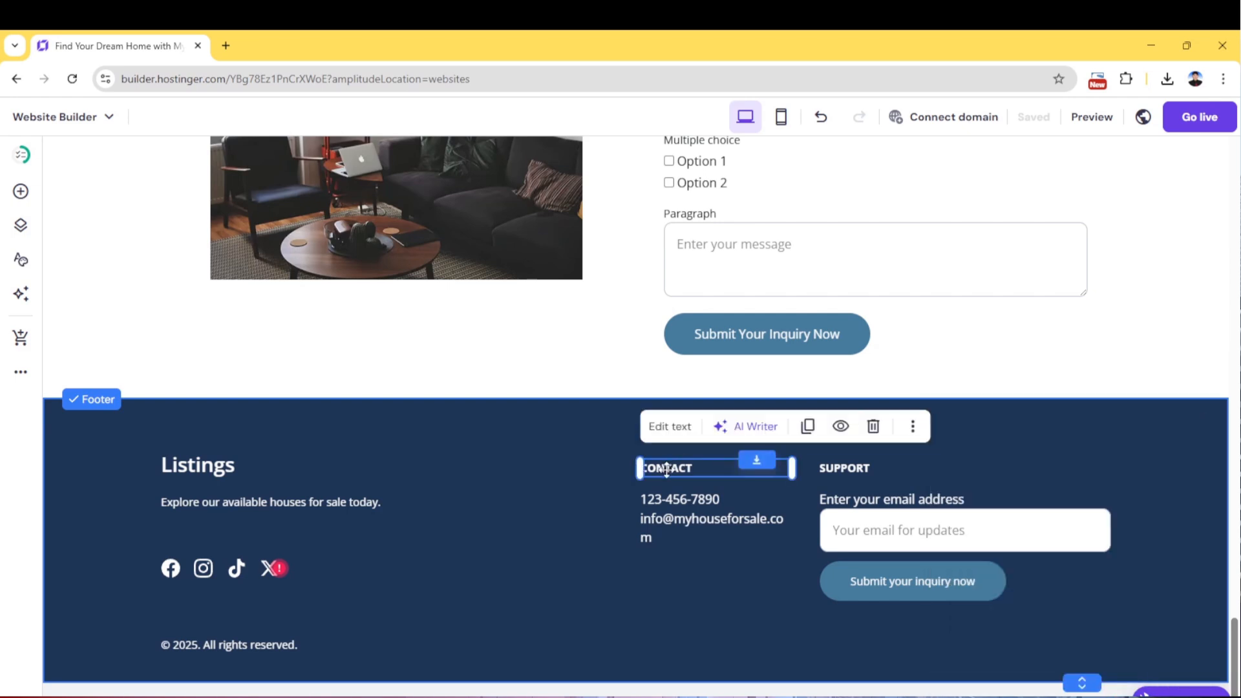
{"action": "left_click", "coordinate": [207, 465]}
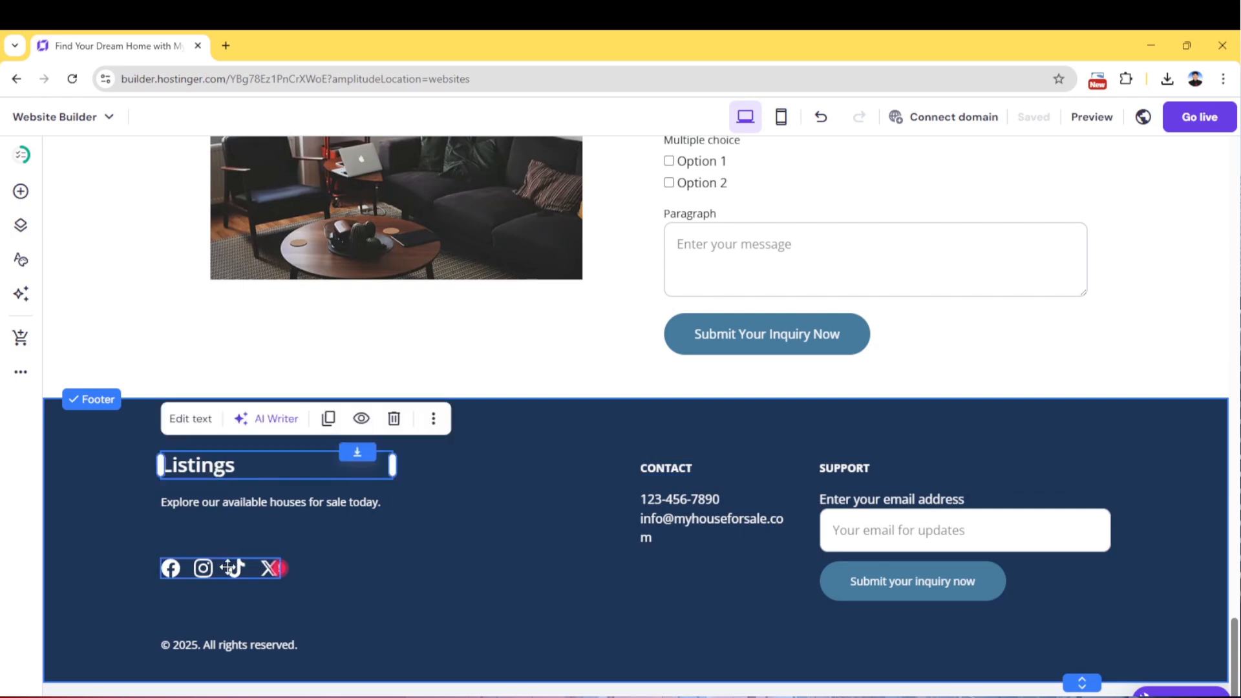
{"action": "left_click", "coordinate": [227, 567]}
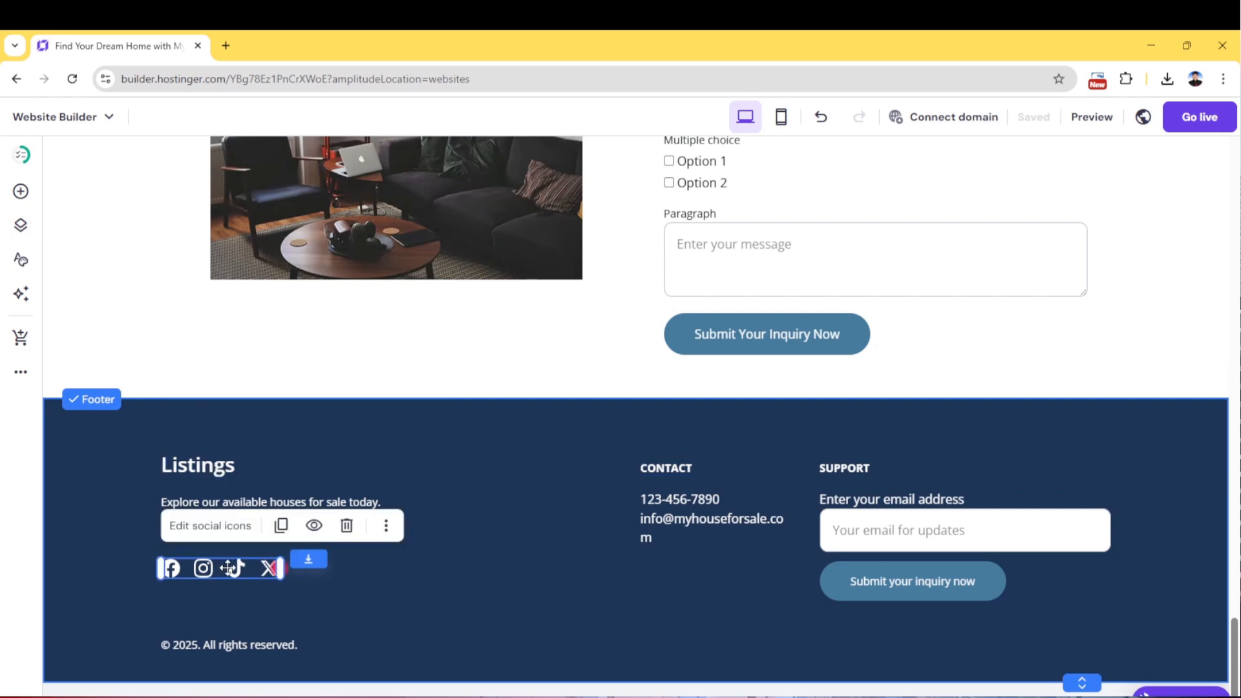
{"action": "left_click", "coordinate": [925, 540]}
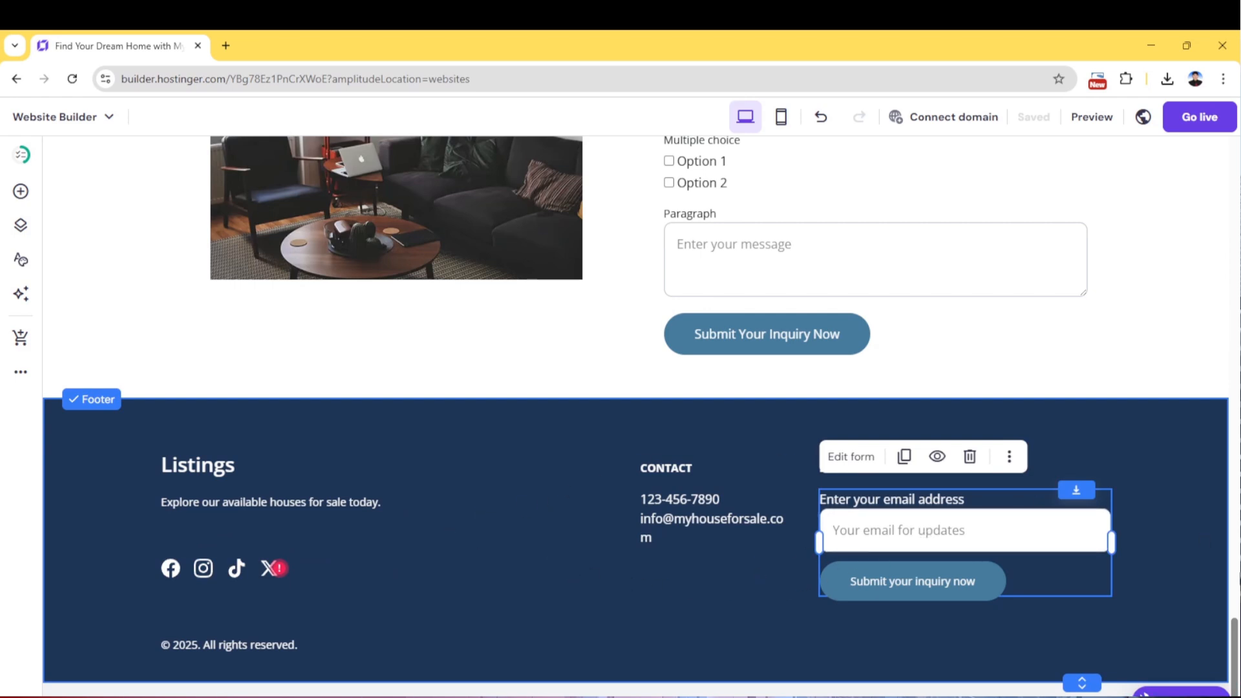
{"action": "scroll", "coordinate": [1185, 559], "scroll_direction": "up", "scroll_amount": 10}
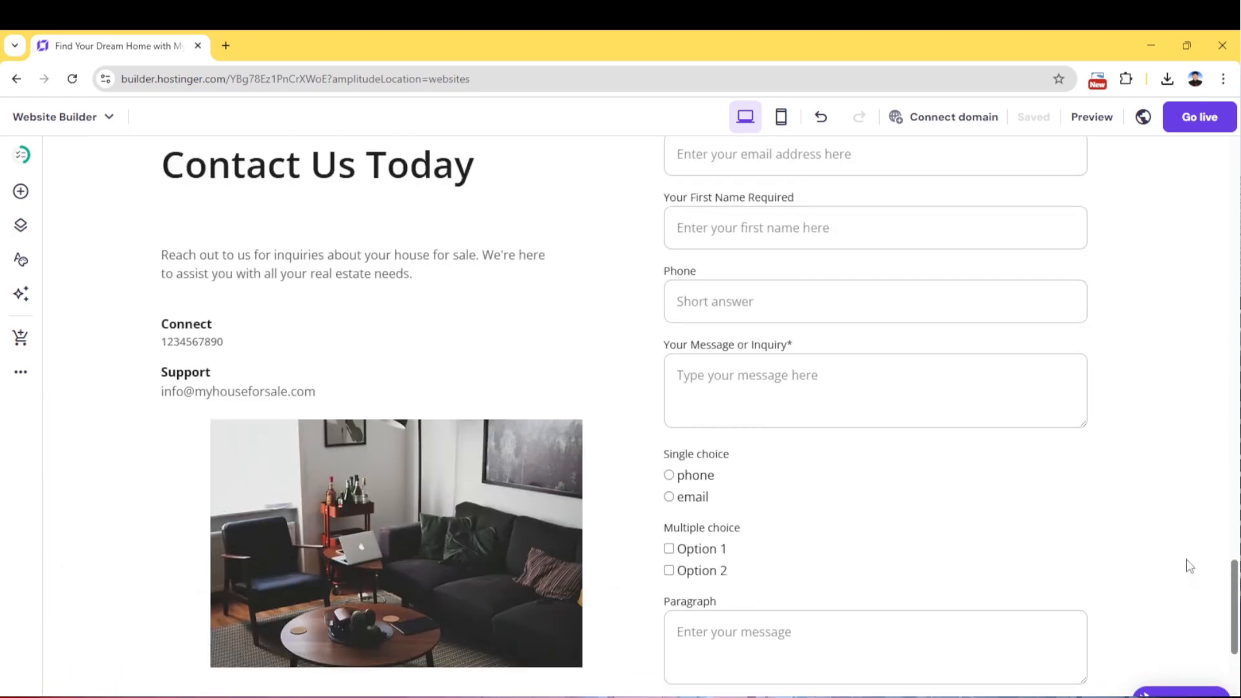
Add a living-room image and a button to the blank section below the hero on the home page
{"action": "scroll", "coordinate": [1186, 562], "scroll_direction": "up", "scroll_amount": 6}
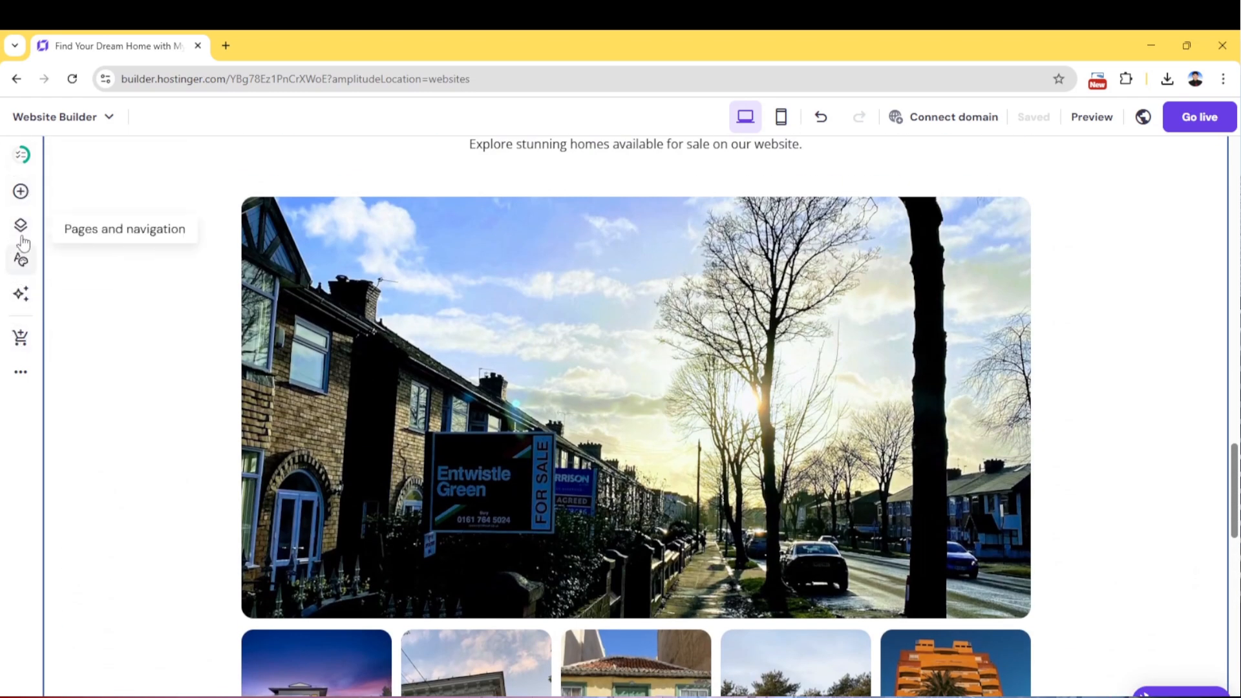
{"action": "scroll", "coordinate": [1222, 402], "scroll_direction": "up", "scroll_amount": 12}
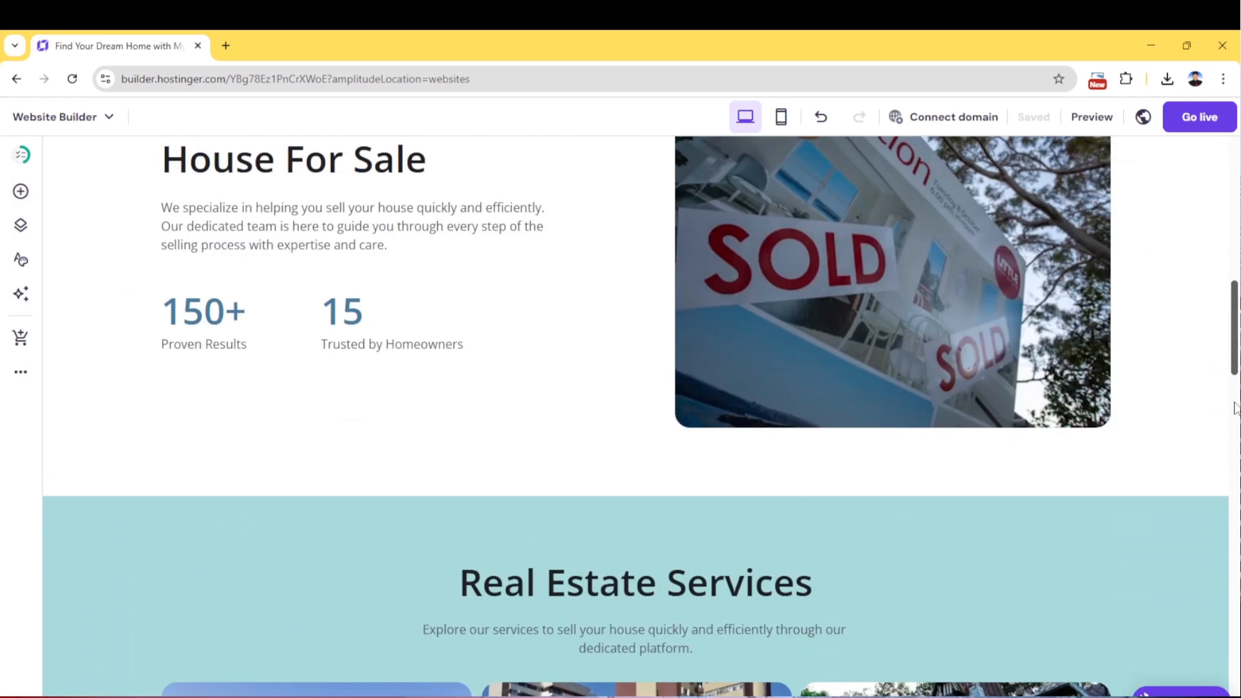
{"action": "scroll", "coordinate": [1234, 407], "scroll_direction": "up", "scroll_amount": 5}
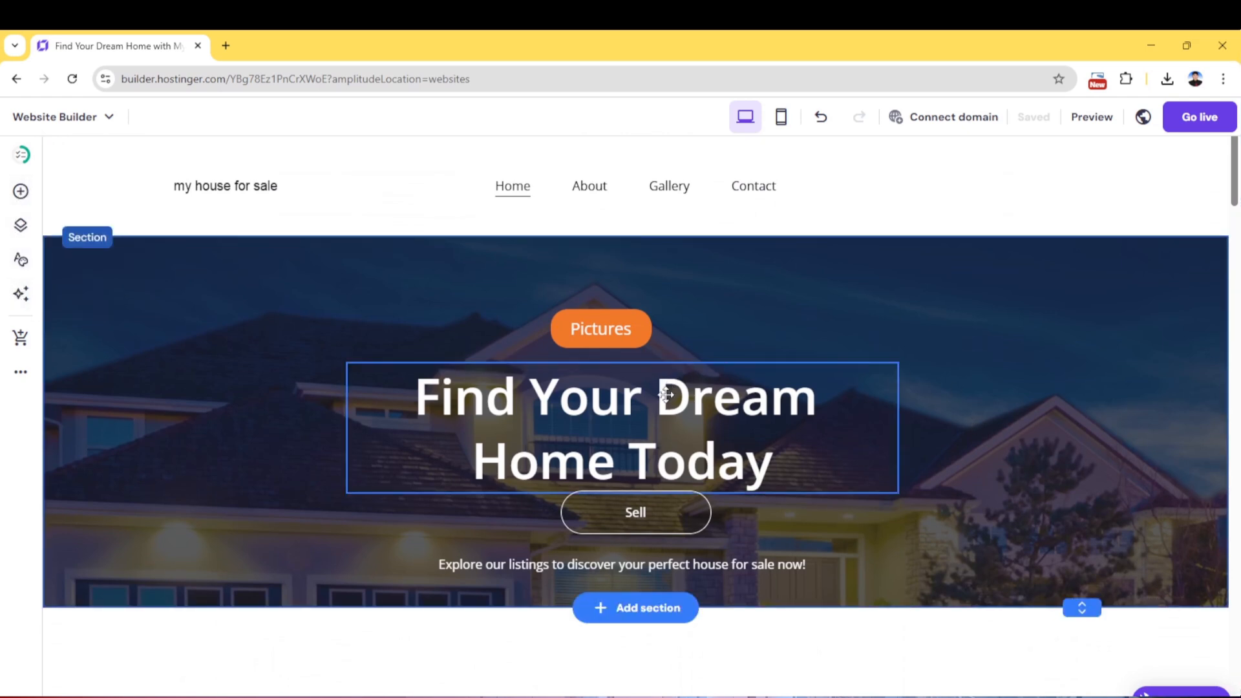
{"action": "scroll", "coordinate": [665, 394], "scroll_direction": "down", "scroll_amount": 3}
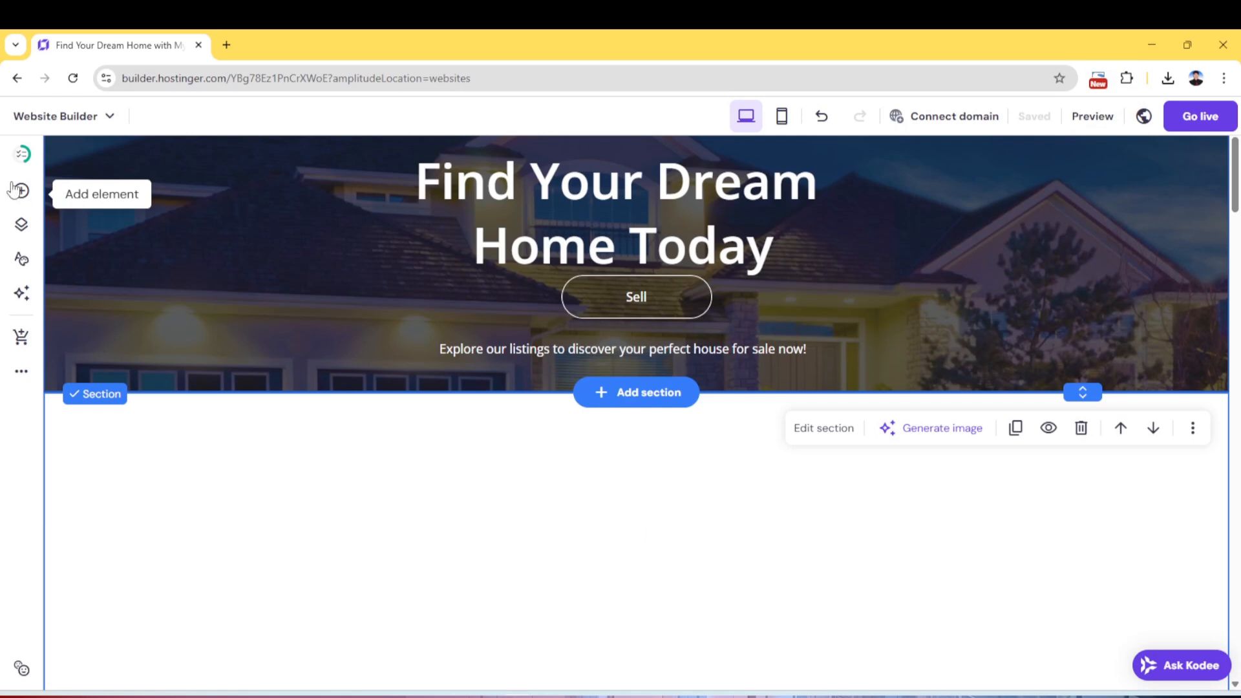
{"action": "left_click", "coordinate": [19, 192]}
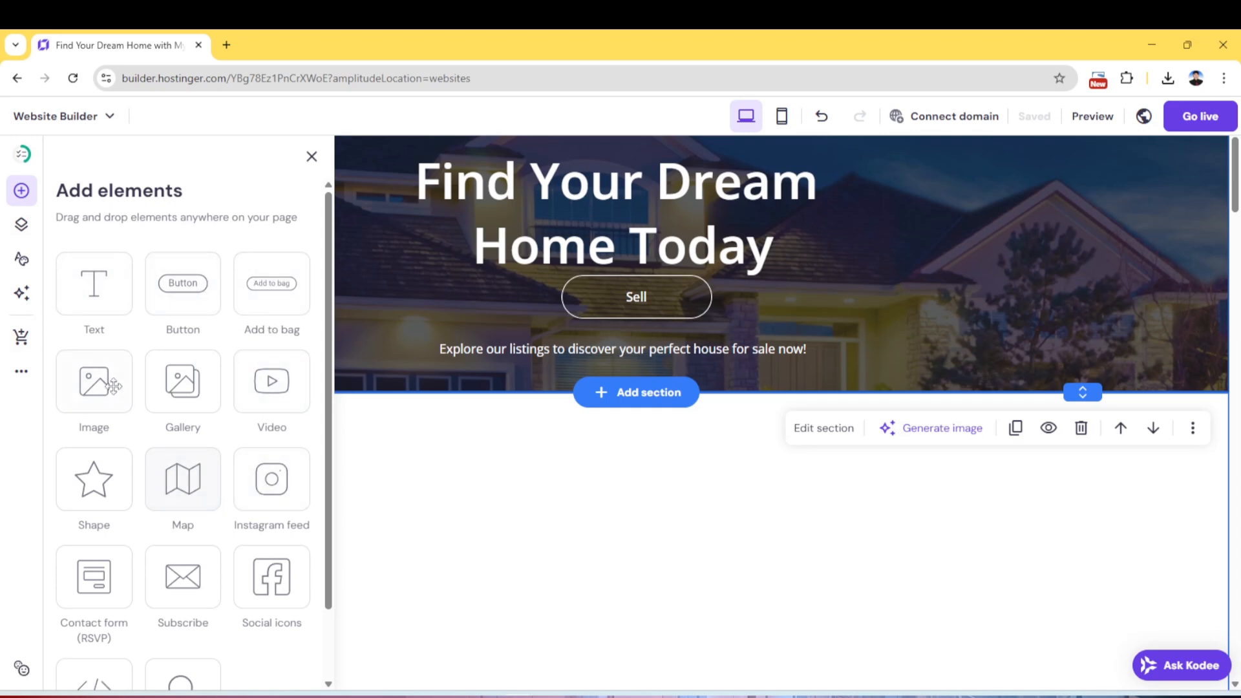
{"action": "left_click_drag", "start_coordinate": [156, 359], "coordinate": [475, 500]}
{"action": "left_click_drag", "start_coordinate": [183, 282], "coordinate": [995, 472]}
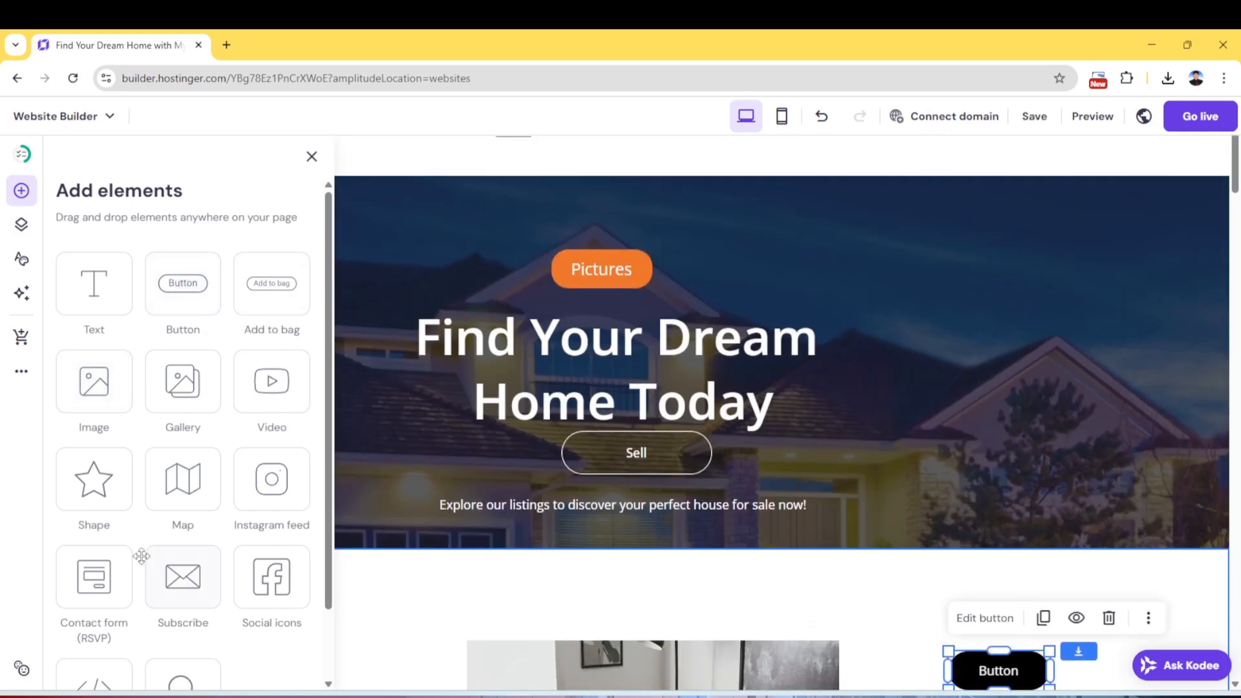
Try a contact form over the image in the section below the hero, and undo its placement
{"action": "left_click_drag", "start_coordinate": [94, 575], "coordinate": [401, 614]}
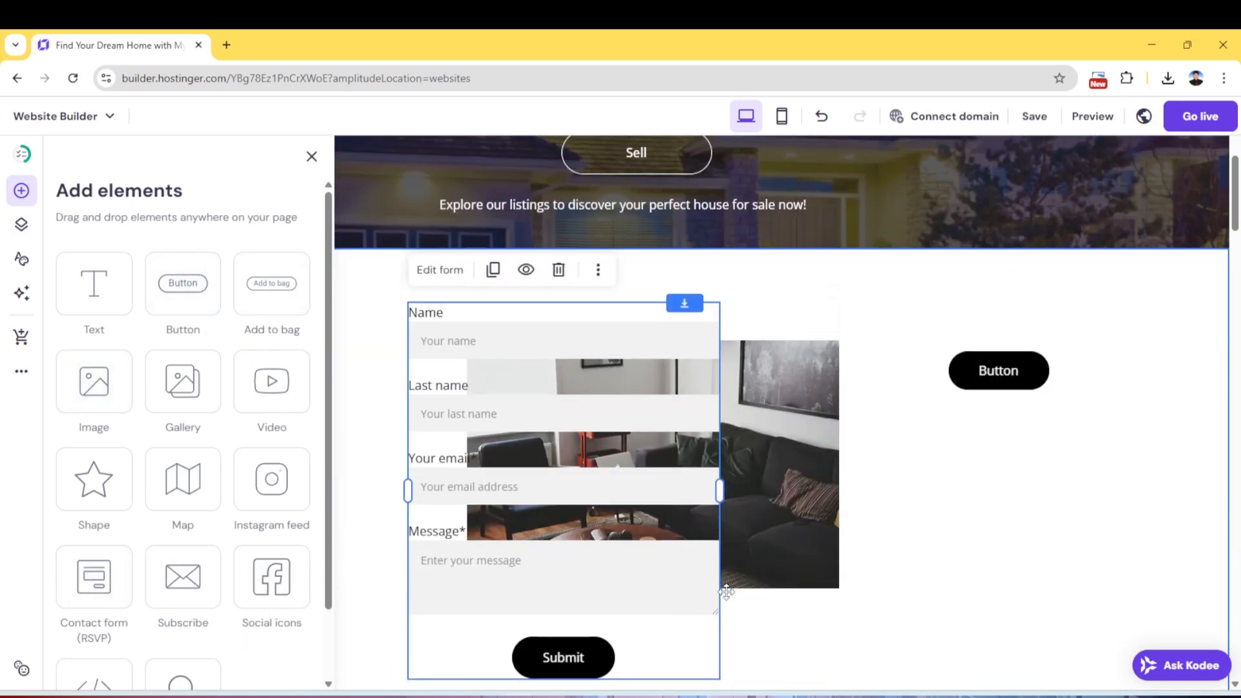
{"action": "scroll", "coordinate": [1035, 556], "scroll_direction": "down", "scroll_amount": 1}
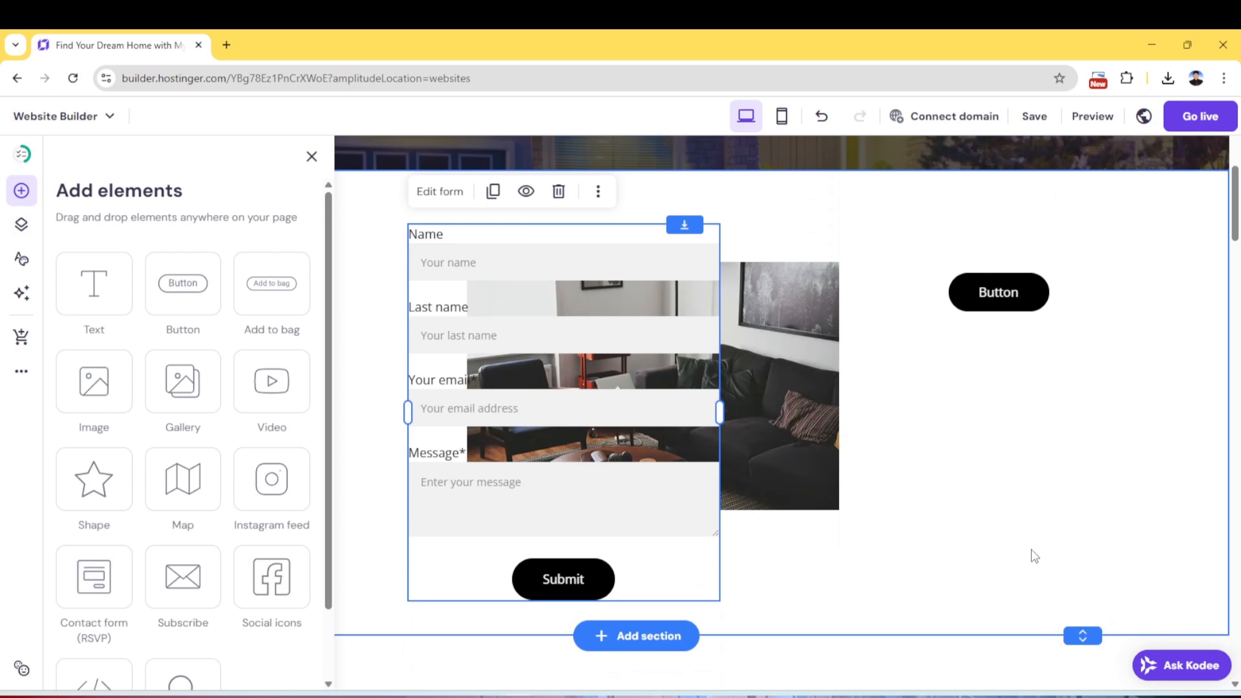
{"action": "left_click", "coordinate": [310, 159]}
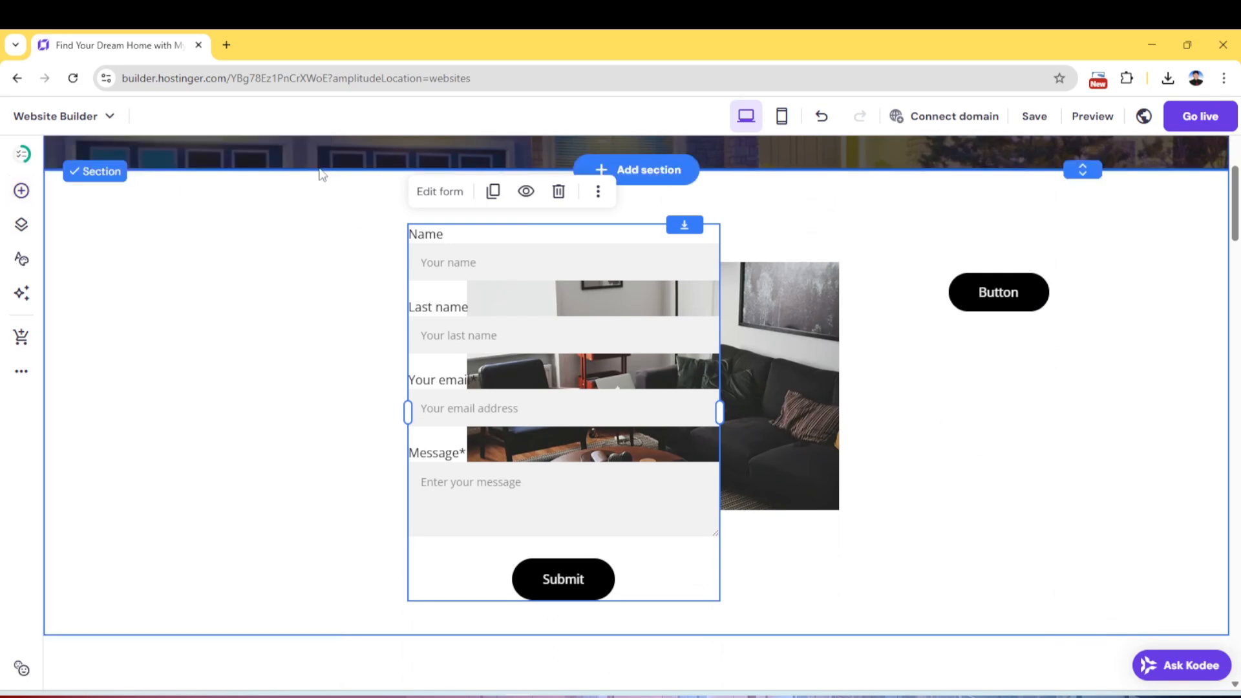
{"action": "left_click", "coordinate": [819, 123]}
Inspect the About page's options and try placing Gallery before About in the main navigation, restoring the original order
{"action": "left_click", "coordinate": [21, 226]}
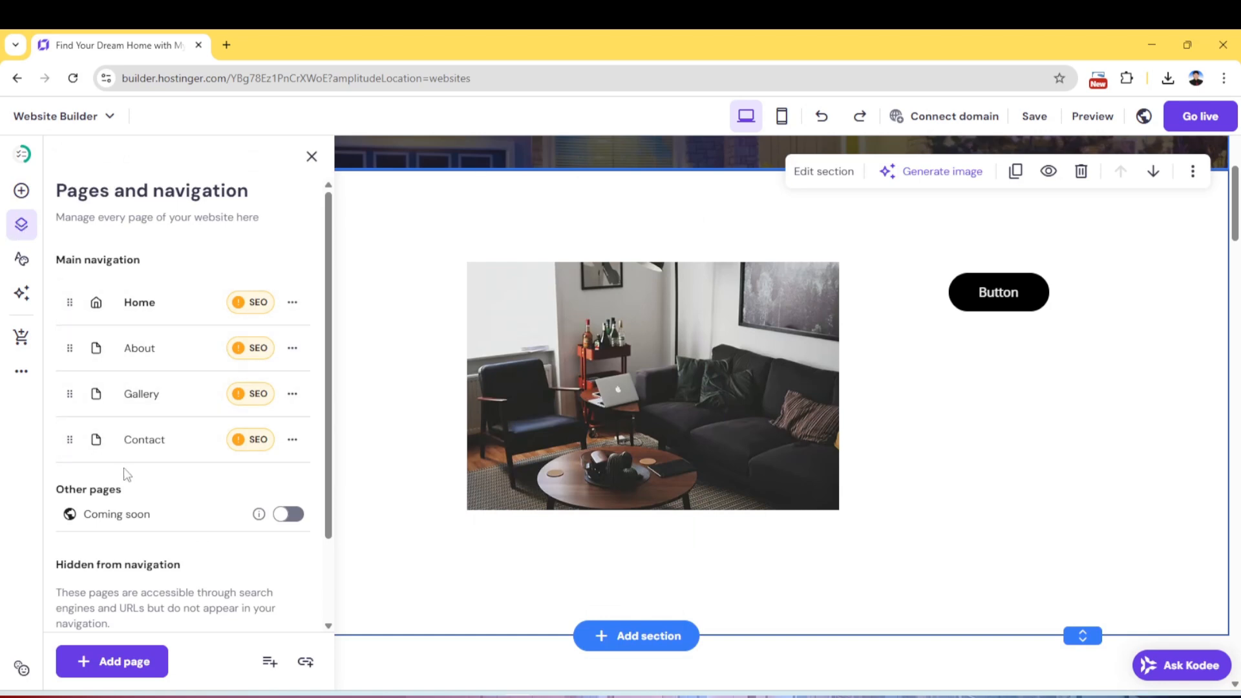
{"action": "left_click", "coordinate": [293, 350]}
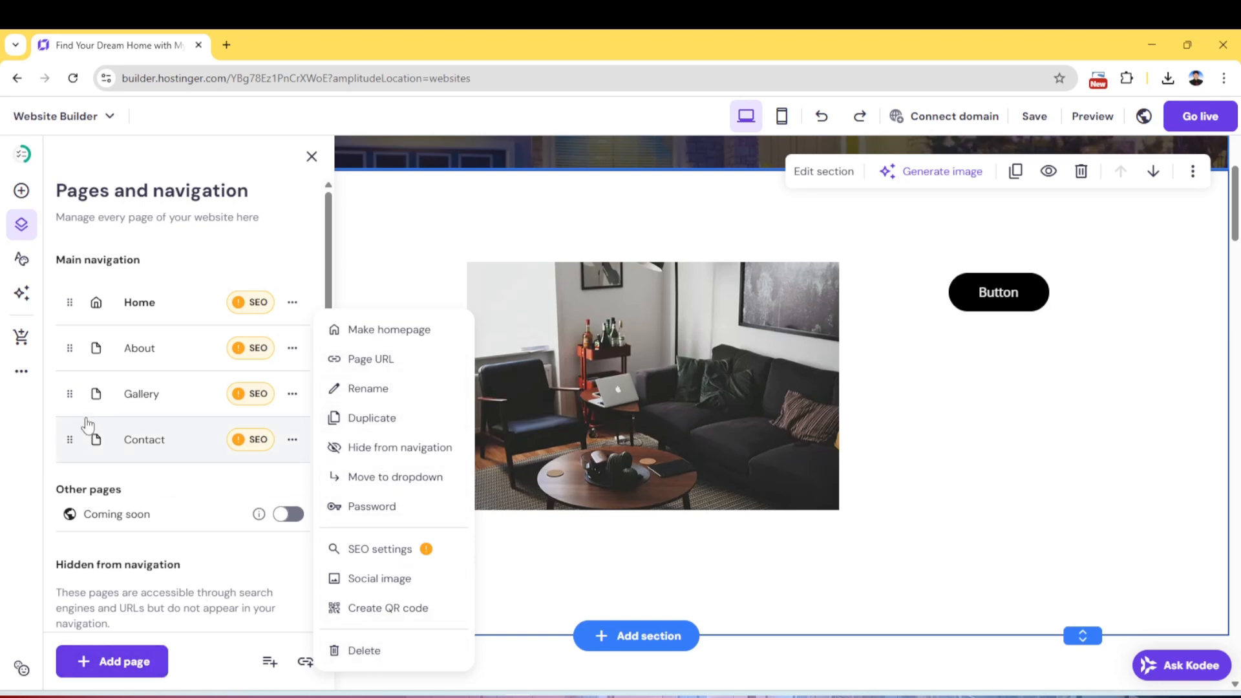
{"action": "left_click_drag", "start_coordinate": [69, 393], "coordinate": [68, 342]}
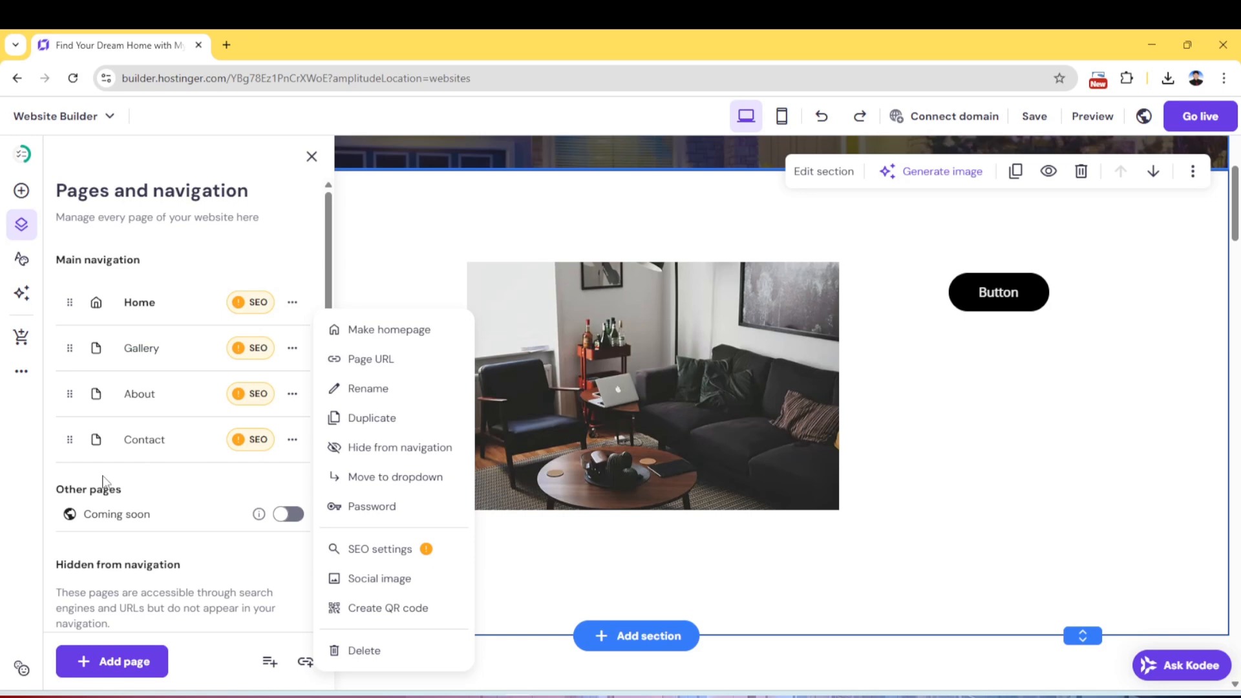
{"action": "left_click_drag", "start_coordinate": [69, 390], "coordinate": [69, 349]}
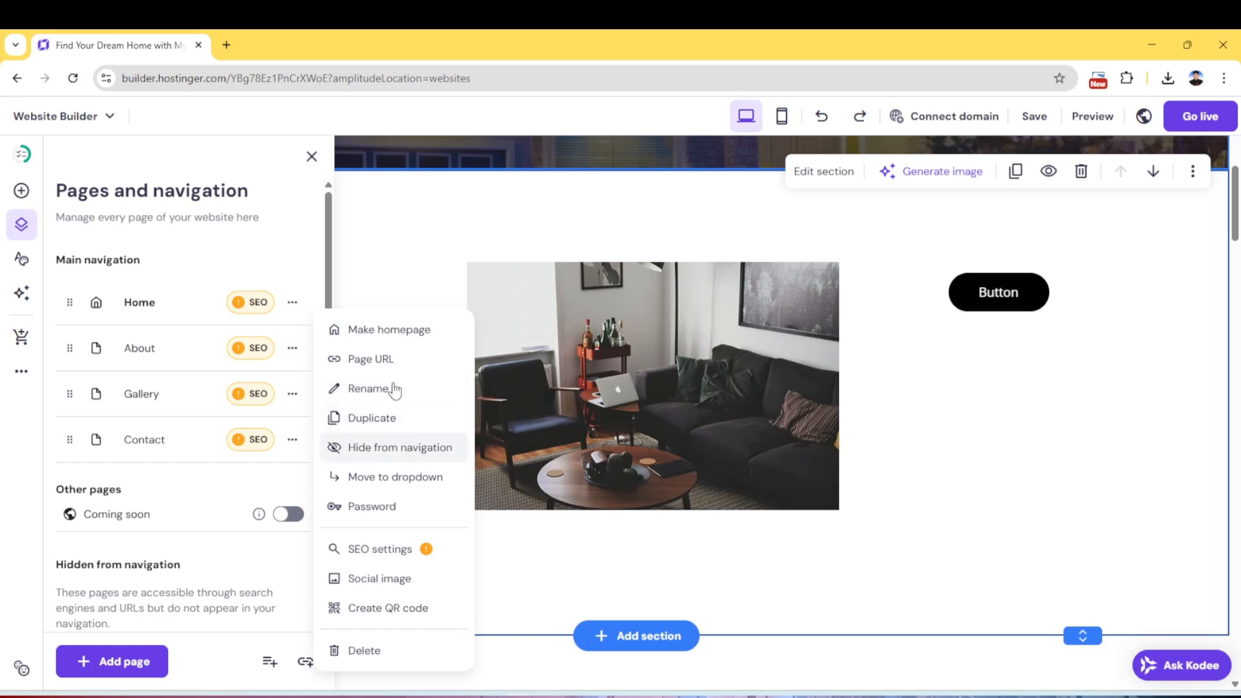
{"action": "left_click", "coordinate": [312, 158]}
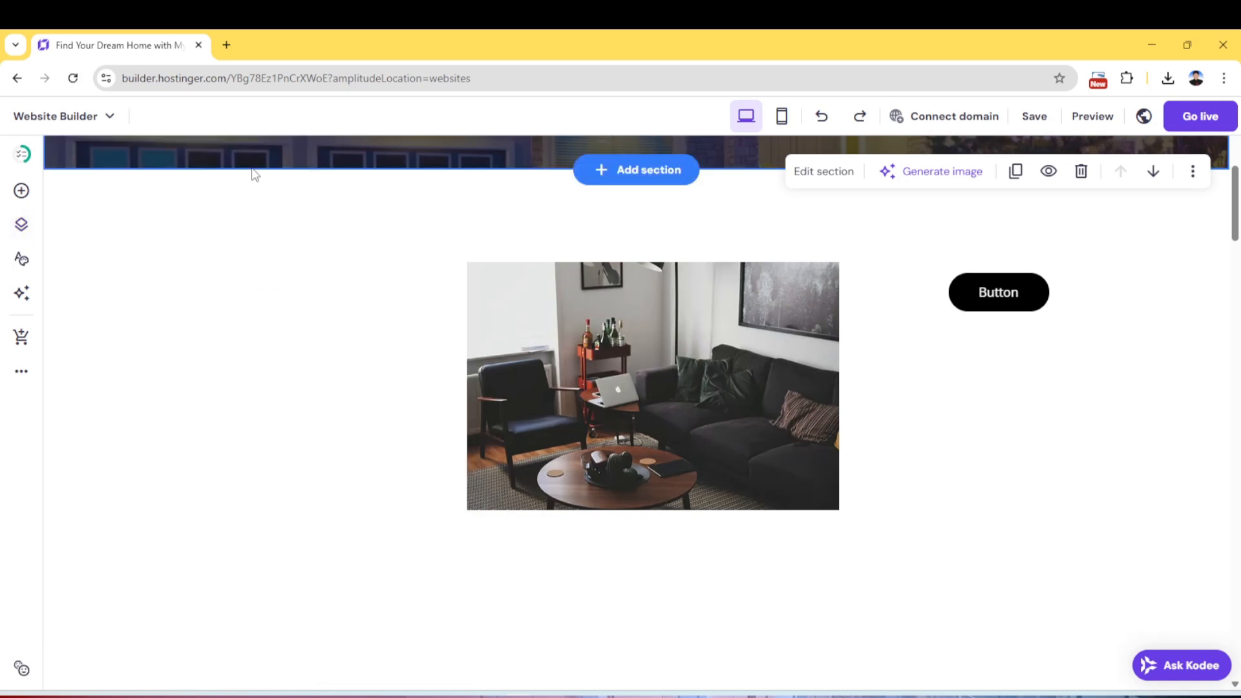
Examine the website-wide style settings for colors, fonts, buttons and animations
{"action": "left_click", "coordinate": [21, 262]}
{"action": "left_click", "coordinate": [70, 294]}
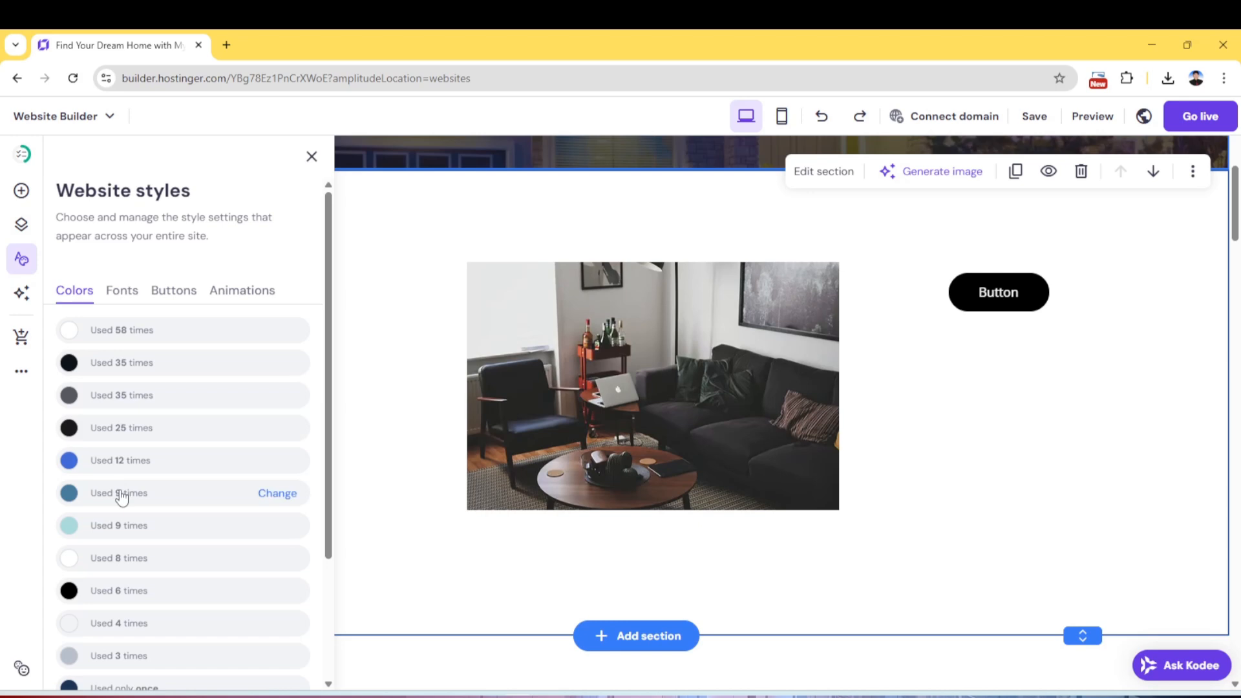
{"action": "left_click", "coordinate": [122, 293]}
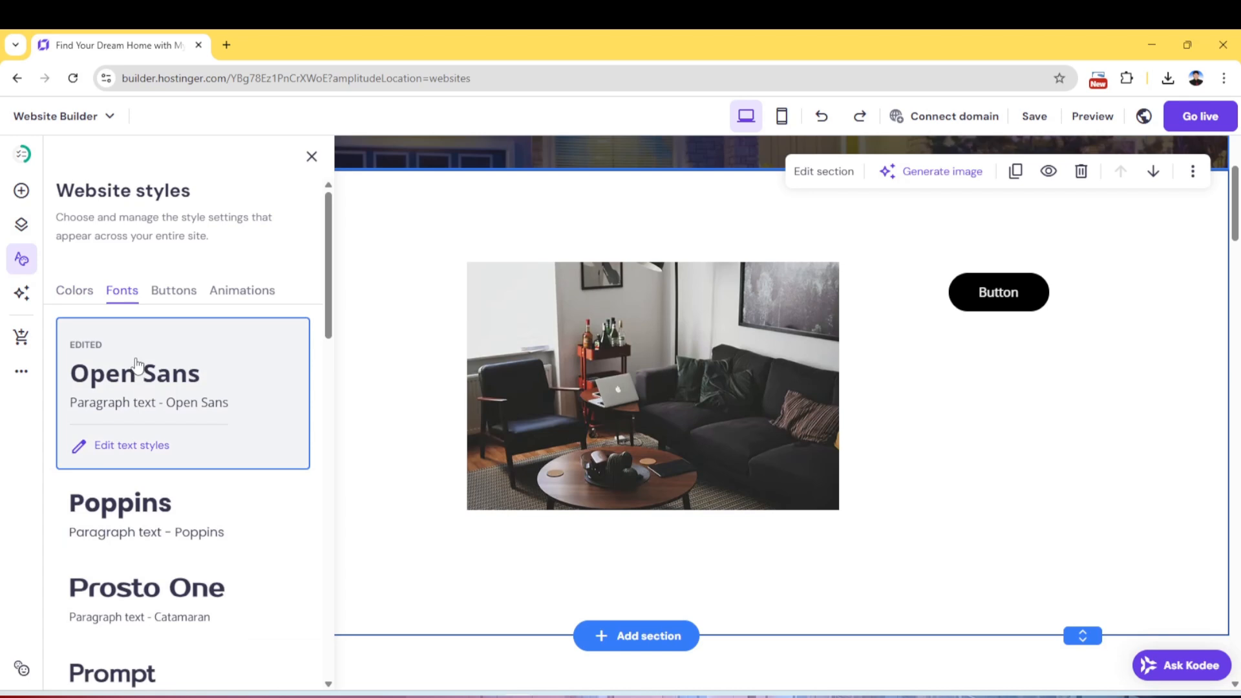
{"action": "left_click", "coordinate": [171, 289]}
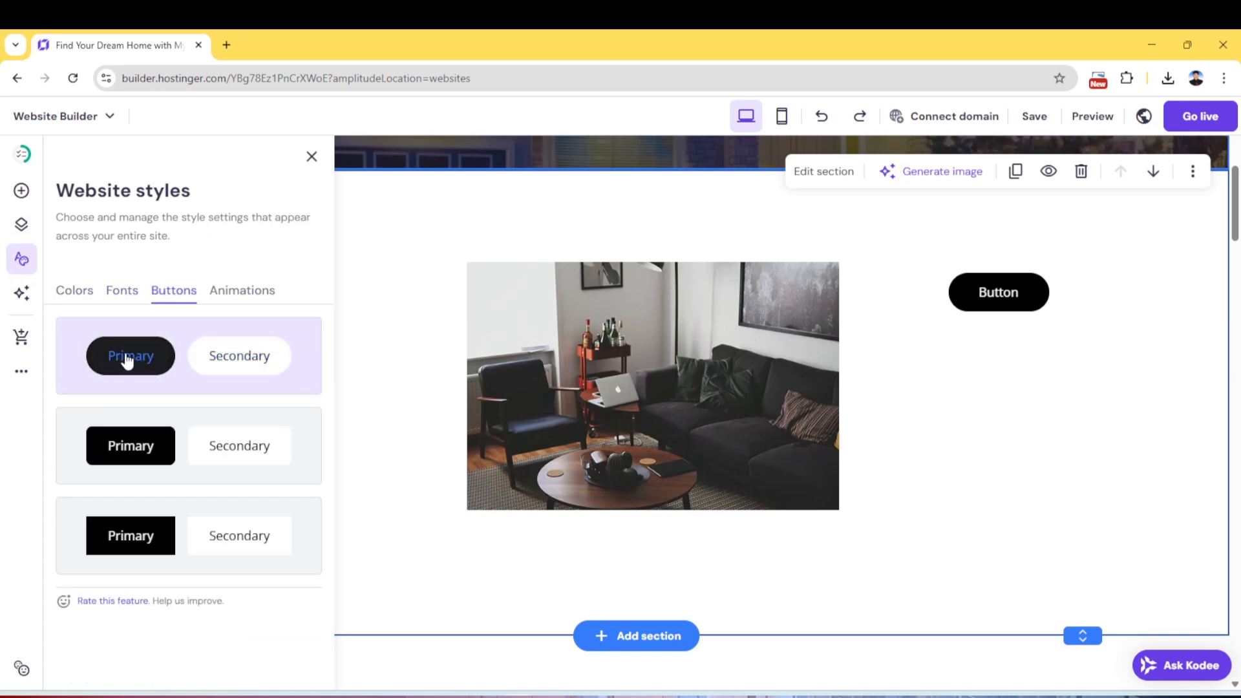
{"action": "left_click", "coordinate": [243, 291]}
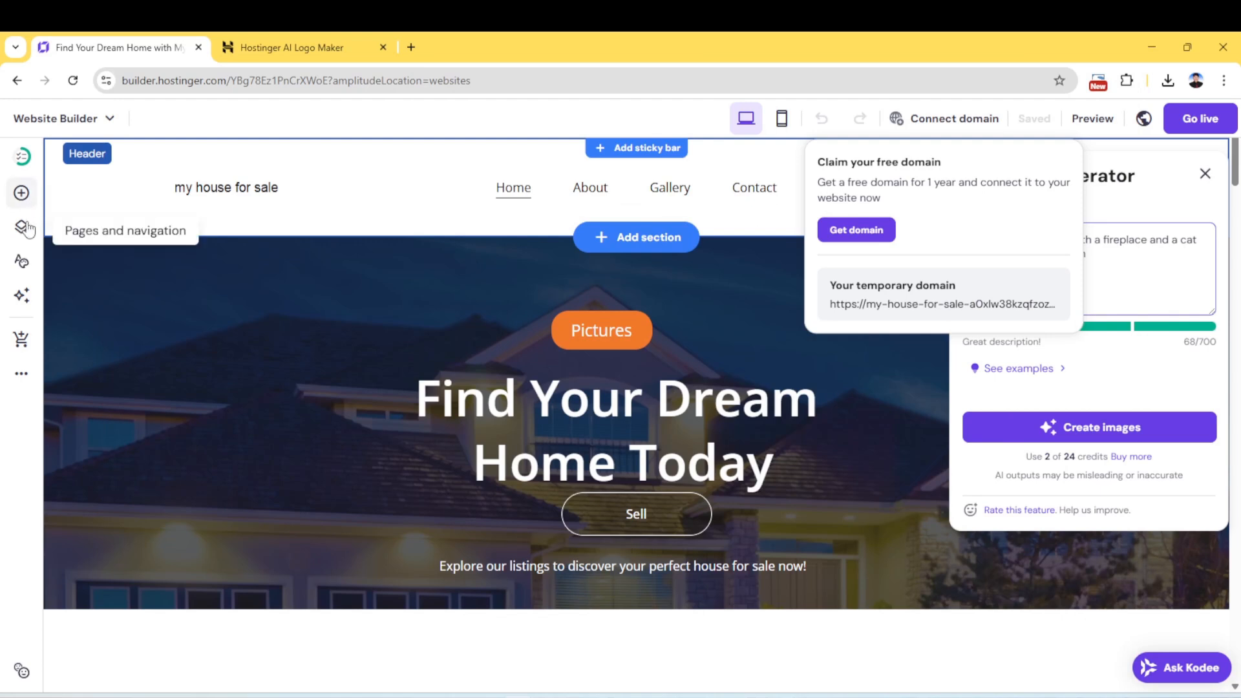
Generate AI images from the description "A cozy living room with a fireplace and a cat napping on the couch"
{"action": "left_click", "coordinate": [21, 297]}
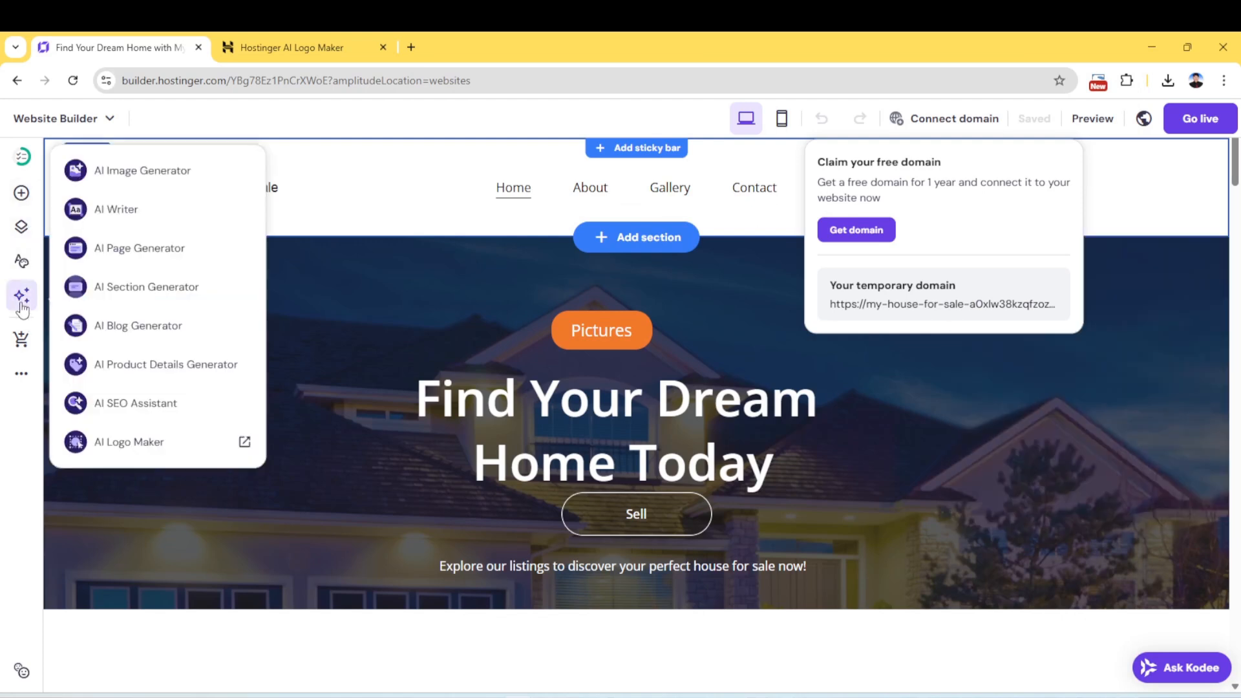
{"action": "left_click", "coordinate": [135, 174]}
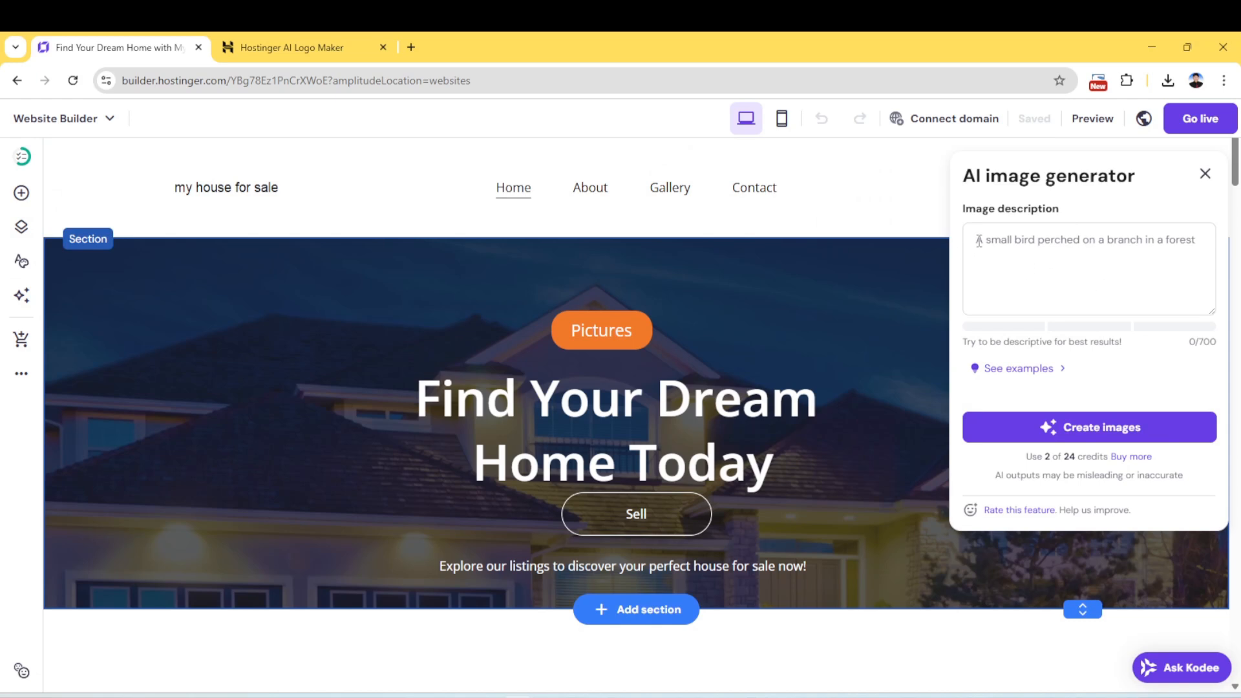
{"action": "left_click", "coordinate": [979, 241]}
{"action": "right_click", "coordinate": [979, 241]}
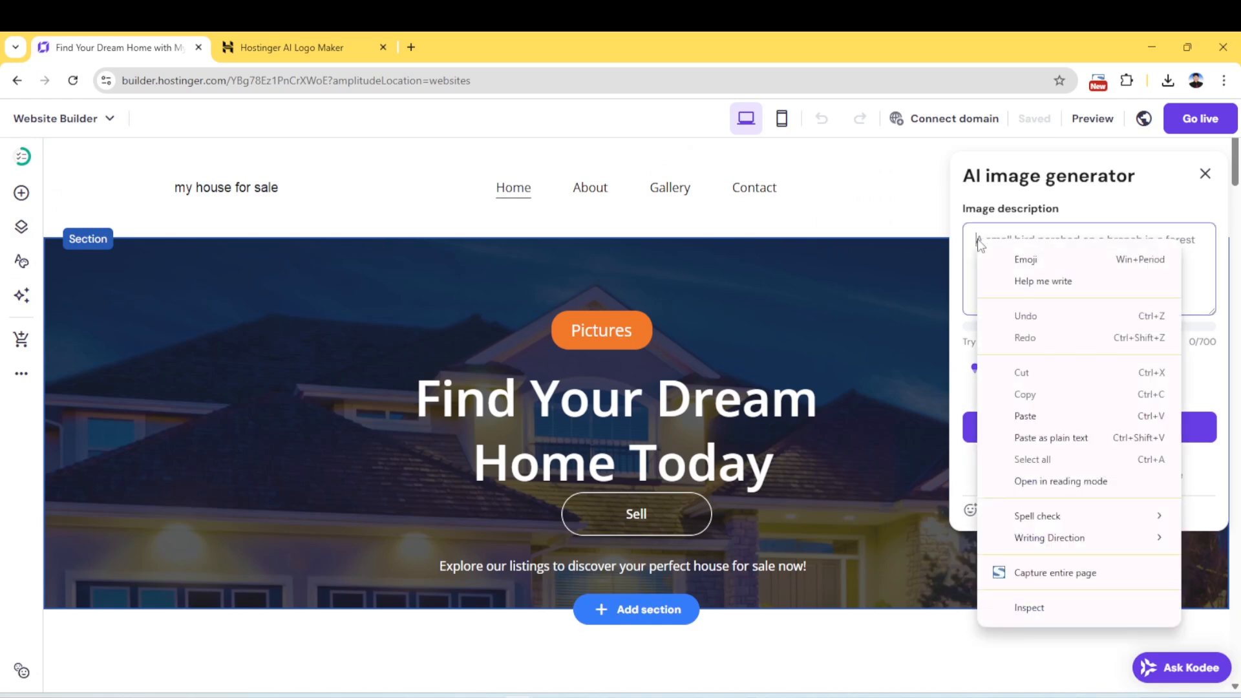
{"action": "left_click", "coordinate": [1024, 416]}
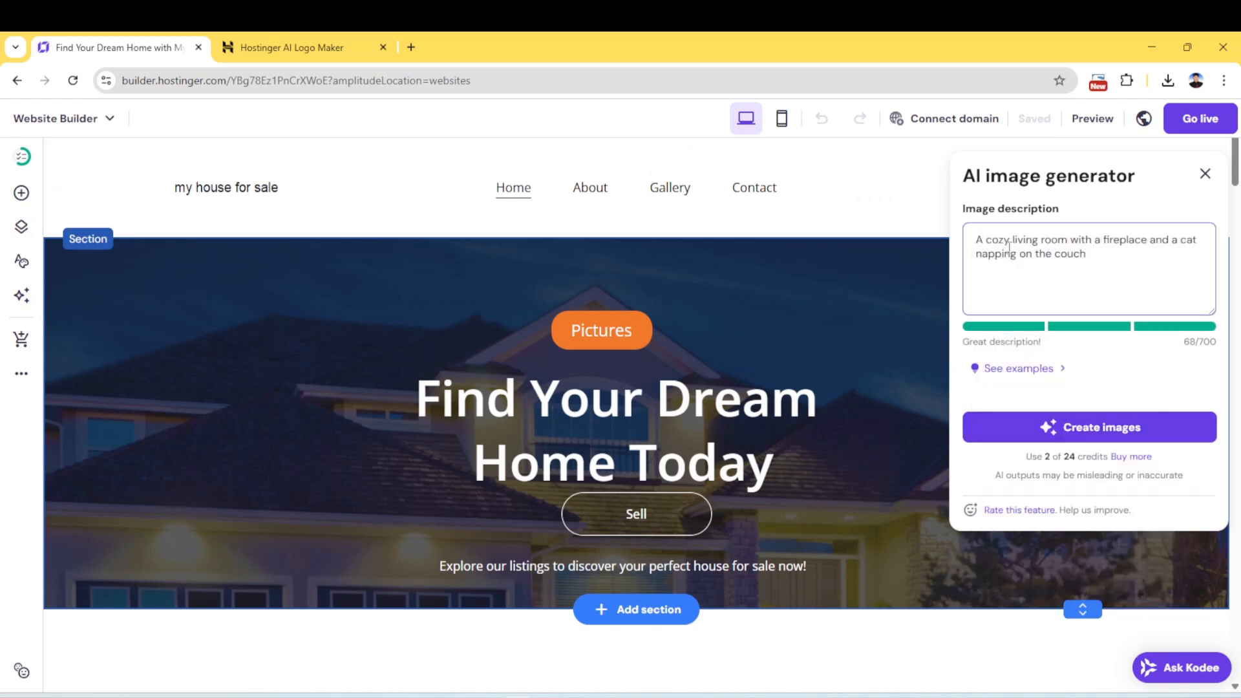
{"action": "left_click", "coordinate": [1093, 430]}
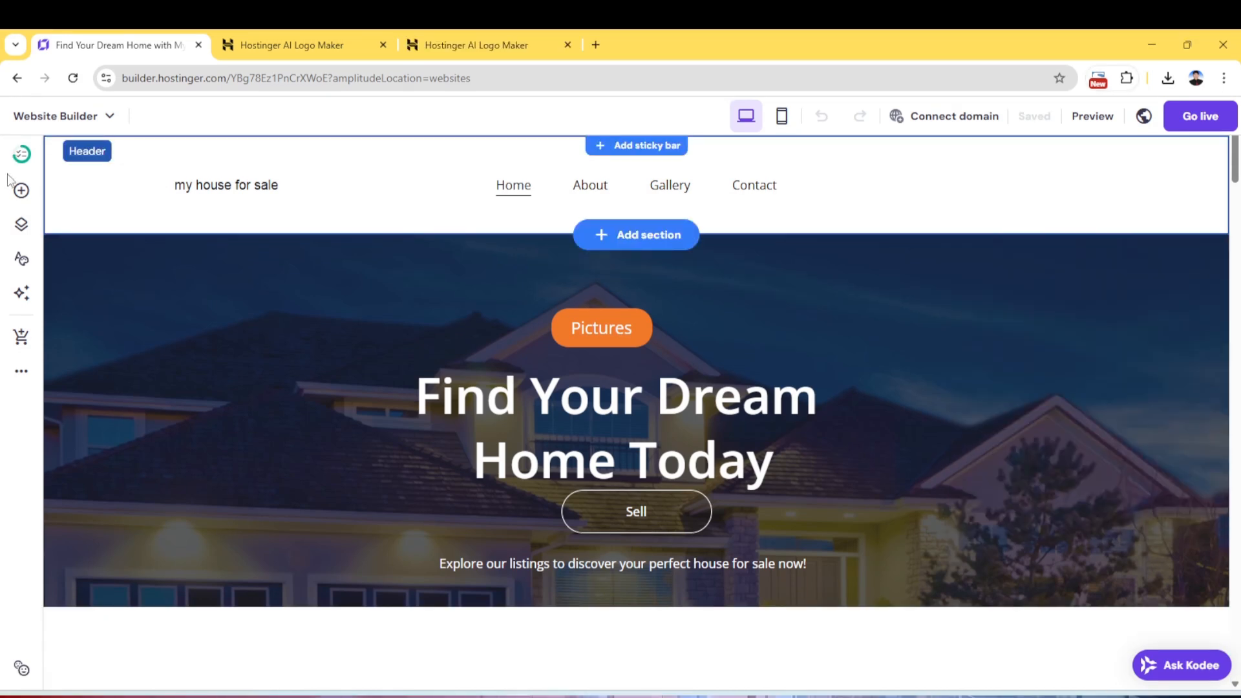
Copy the AI Writer's generated description of the three-bedroom house into the blank section below the hero
{"action": "left_click", "coordinate": [22, 291]}
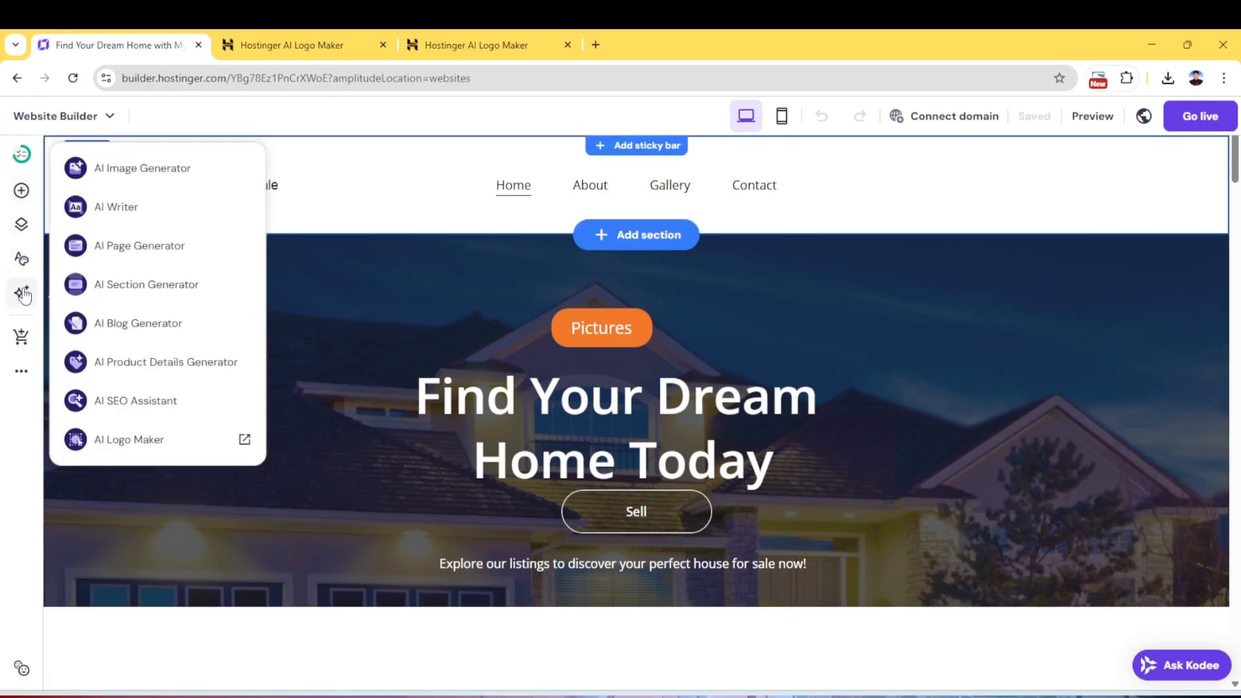
{"action": "left_click", "coordinate": [121, 208]}
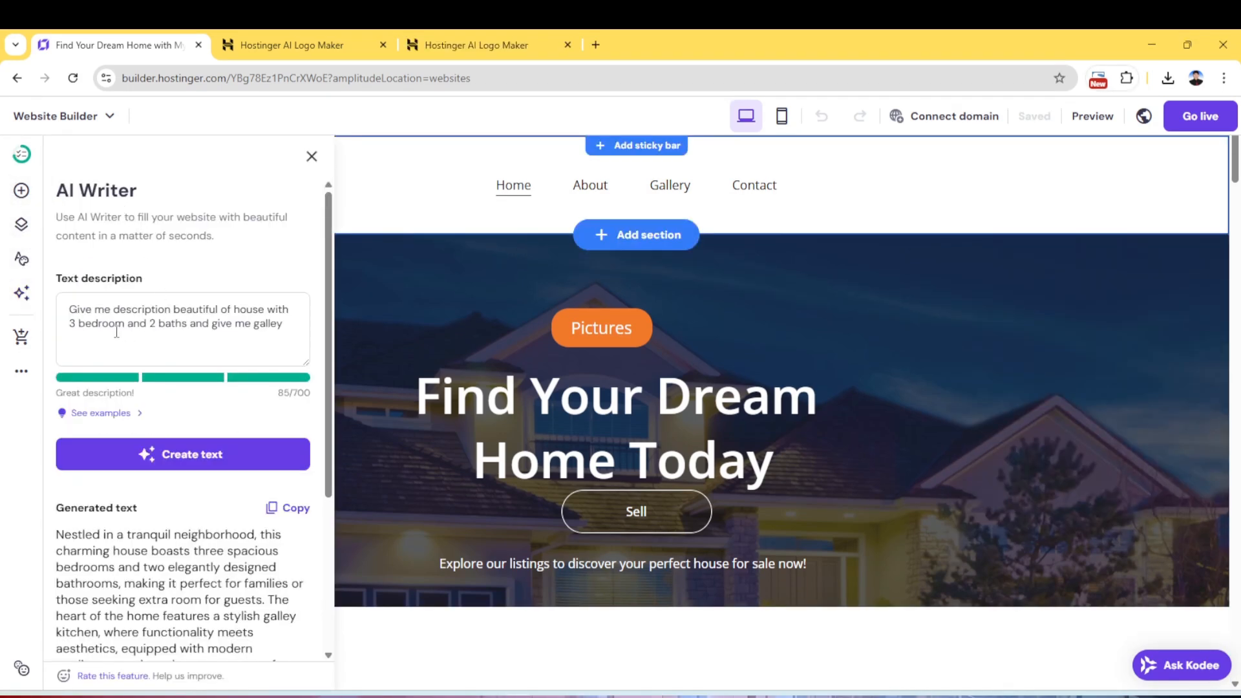
{"action": "left_click_drag", "start_coordinate": [69, 310], "coordinate": [270, 324]}
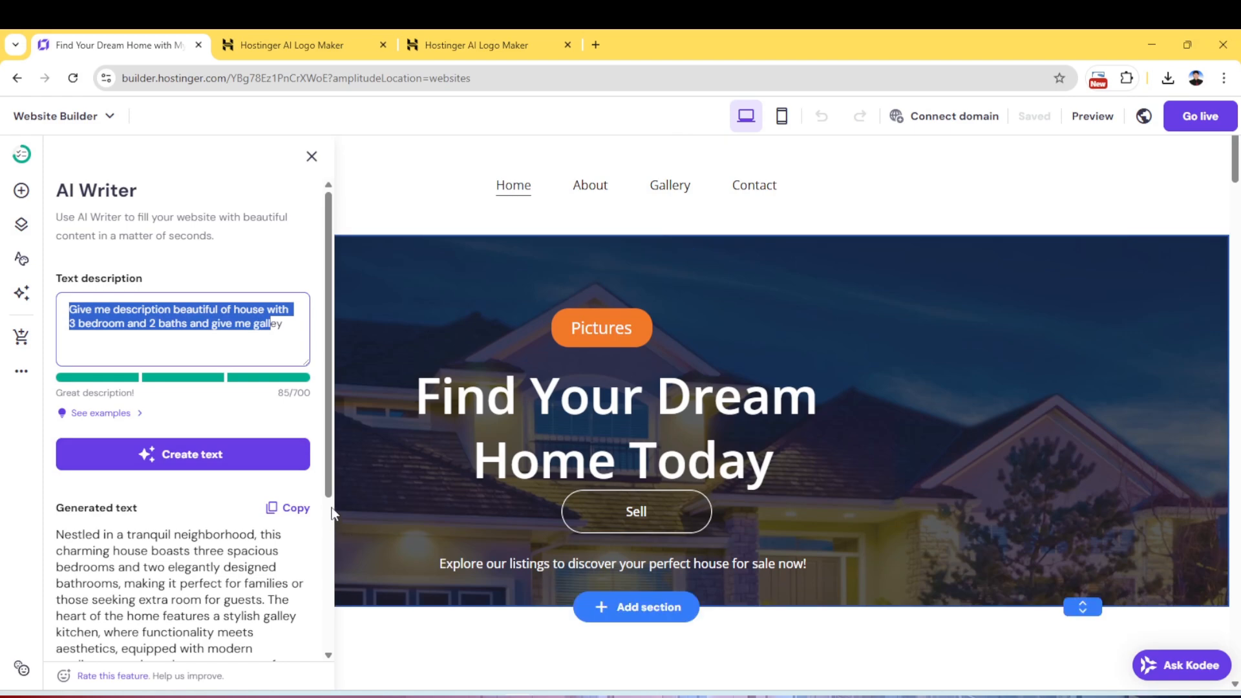
{"action": "scroll", "coordinate": [282, 383], "scroll_direction": "down", "scroll_amount": 3}
{"action": "left_click", "coordinate": [294, 277]}
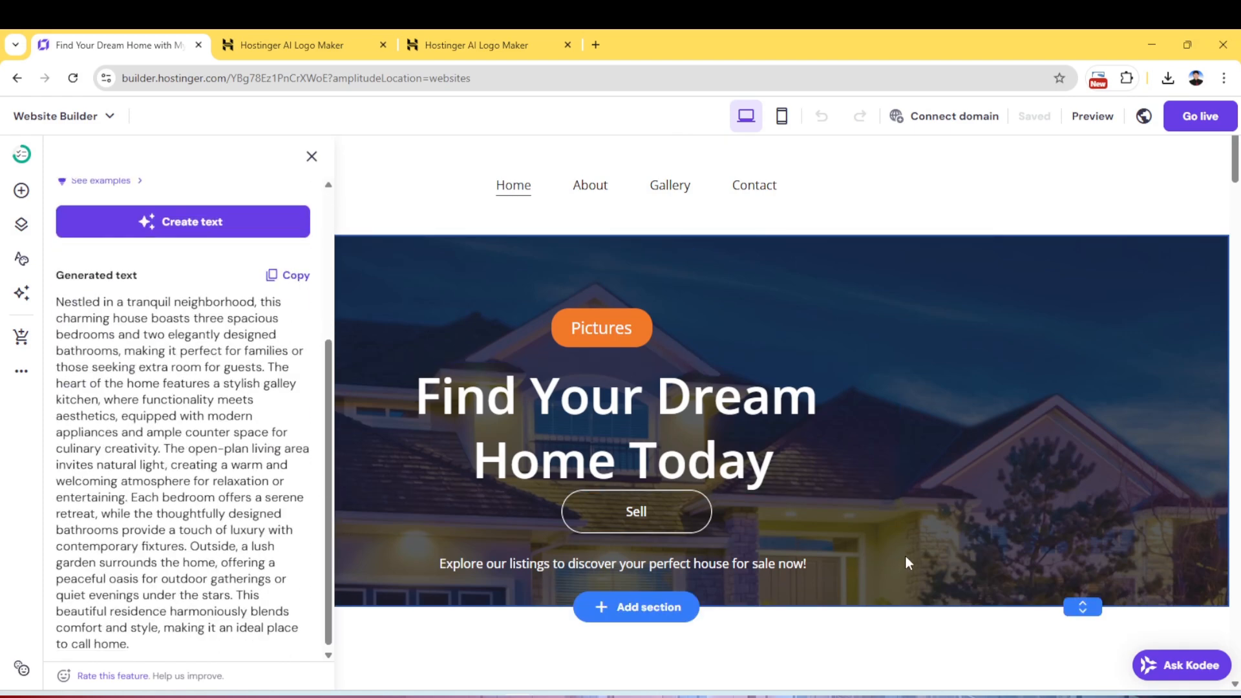
{"action": "type", "text": "Nestled in a tranquil neighborhood, this charming house boasts three spacious bedrooms and two elegantly designed bathrooms, making it perfect for families or those seeking extra room for guests. The heart of the home features a stylish galley kitchen, where functionality meets aesthetics, equipped with modern appliances and ample counter space for culinary creativity. The open-plan living area invites natural light, creating a warm and welcoming atmosphere for relaxation or entertaining. Each bedroom offers a serene retreat, while the thoughtfully designed bathrooms provide a touch of luxury with contemporary fixtures. Outside, a lush garden surrounds the home, offering a peaceful oasis for outdoor gatherings or quiet evenings under the stars. This beautiful residence harmoniously blends comfort and style, making it an ideal place to call home."}
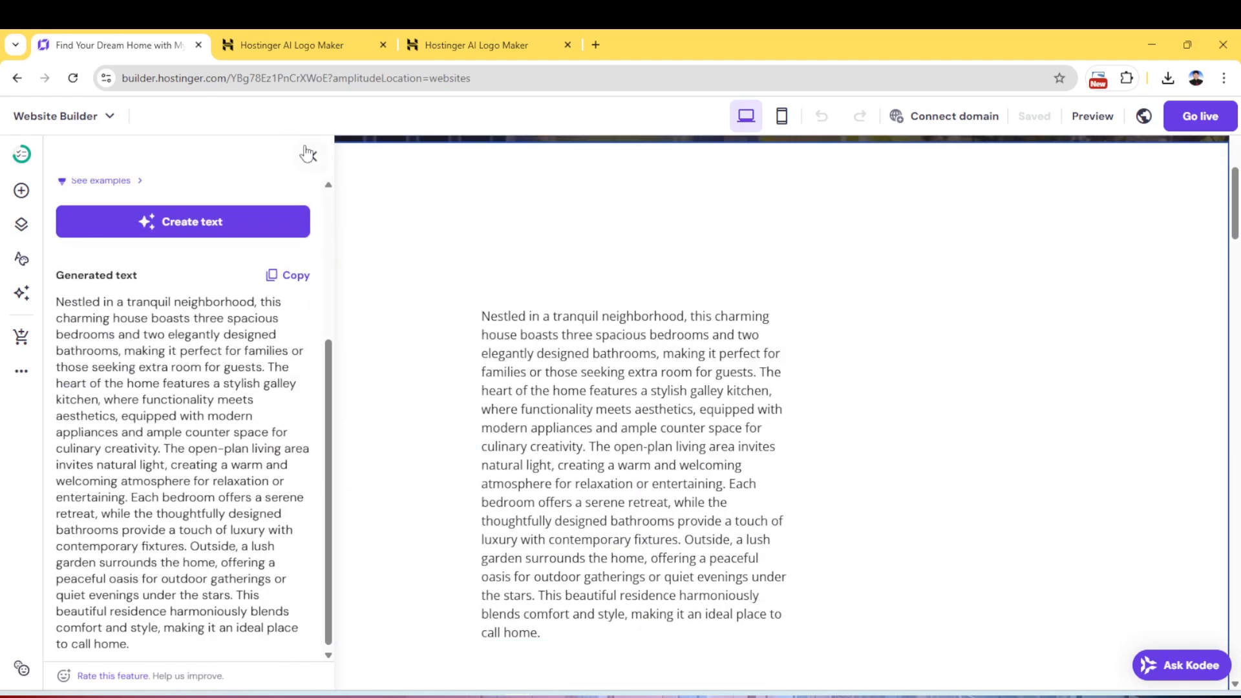
{"action": "left_click", "coordinate": [309, 157]}
Review the Home page's search preview, focus keywords, SEO title and meta description in the AI SEO Assistant
{"action": "left_click", "coordinate": [22, 293]}
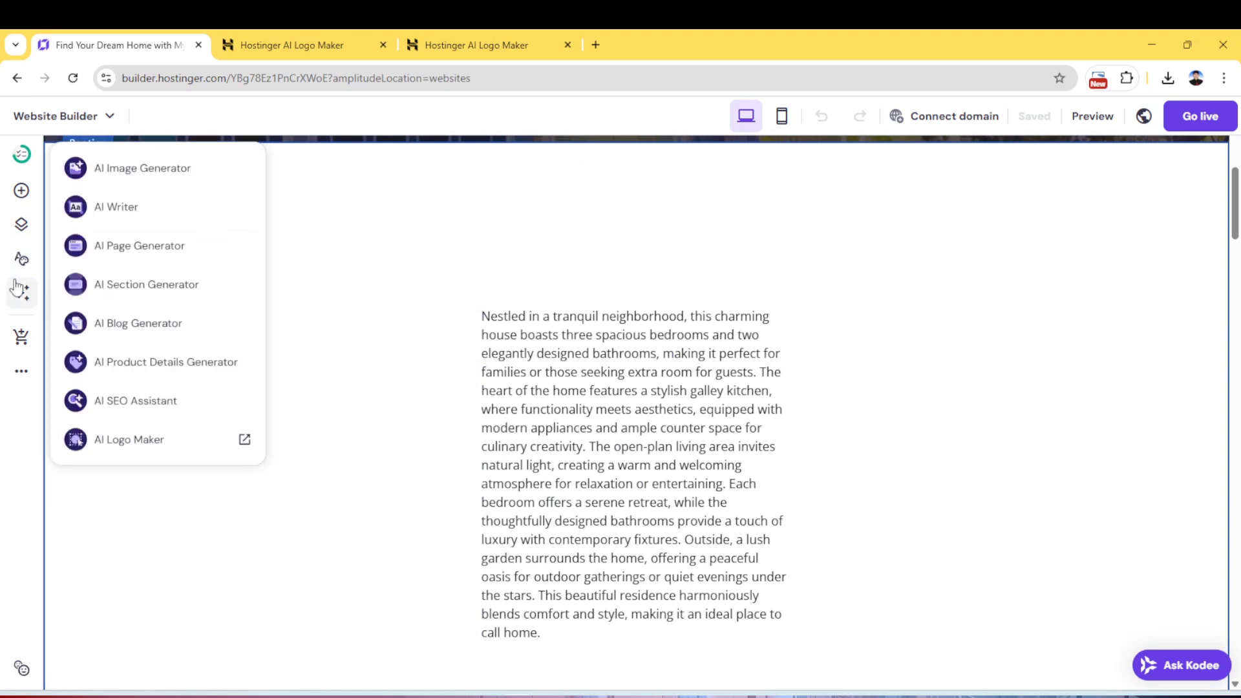
{"action": "left_click", "coordinate": [134, 400]}
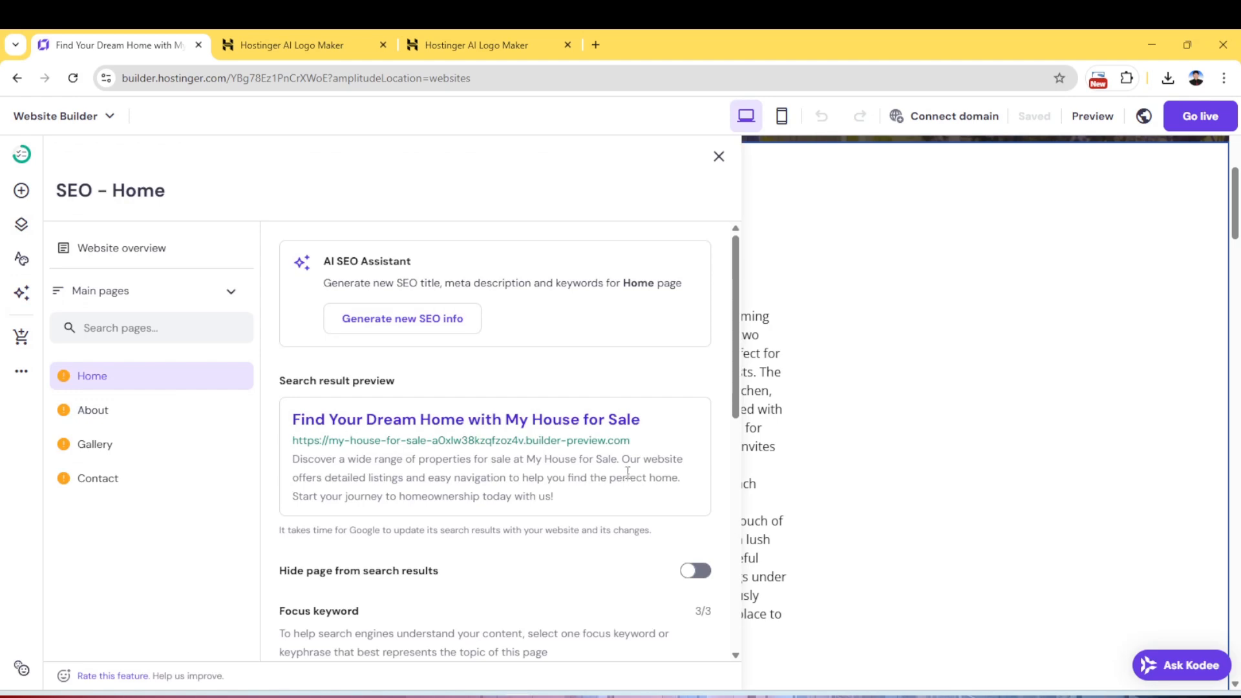
{"action": "scroll", "coordinate": [582, 452], "scroll_direction": "down", "scroll_amount": 5}
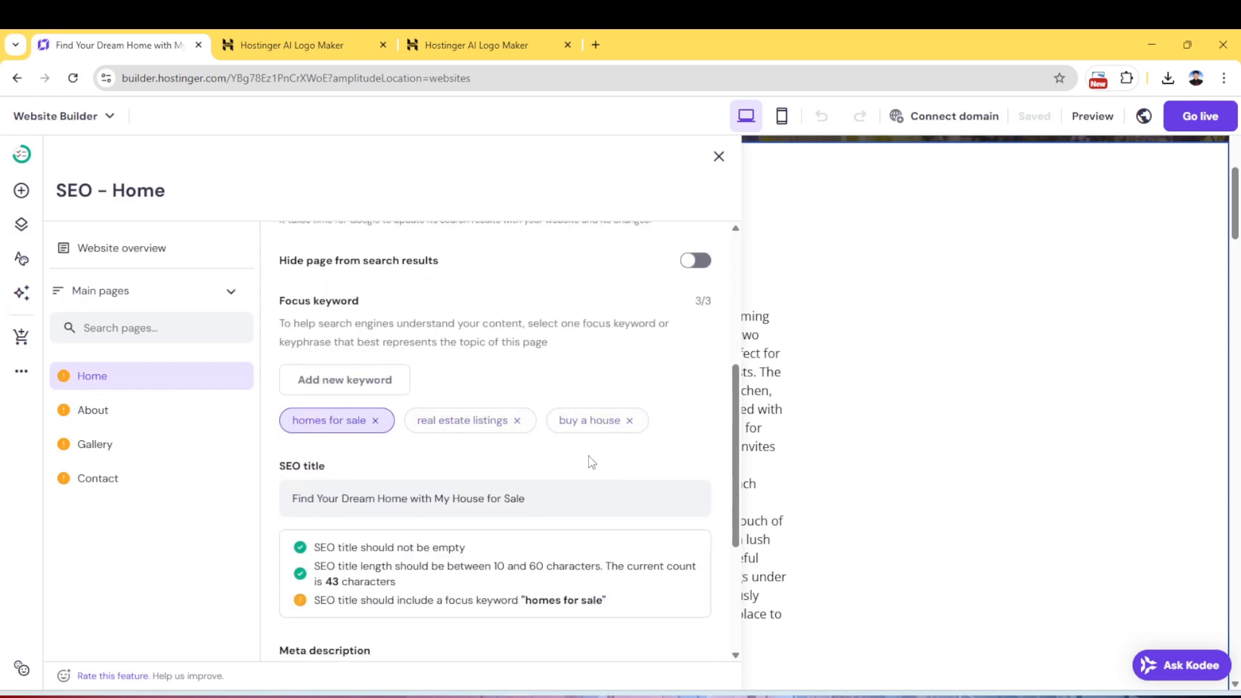
{"action": "scroll", "coordinate": [589, 457], "scroll_direction": "down", "scroll_amount": 4}
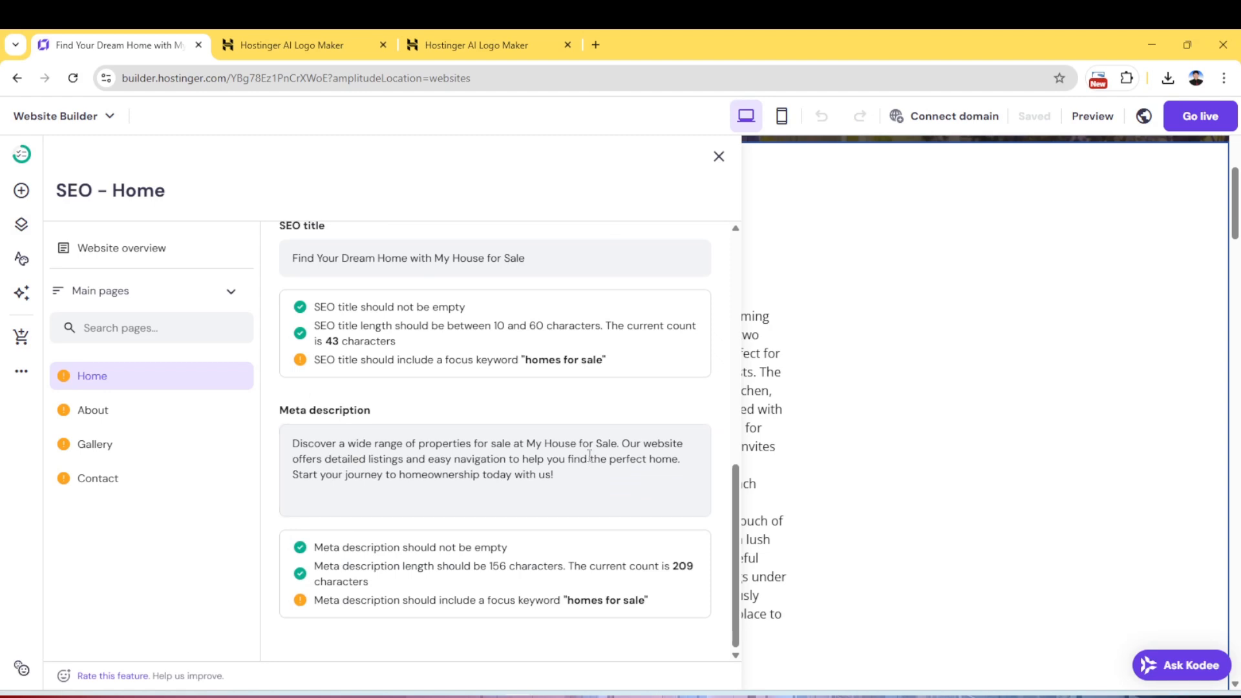
{"action": "scroll", "coordinate": [588, 455], "scroll_direction": "up", "scroll_amount": 9}
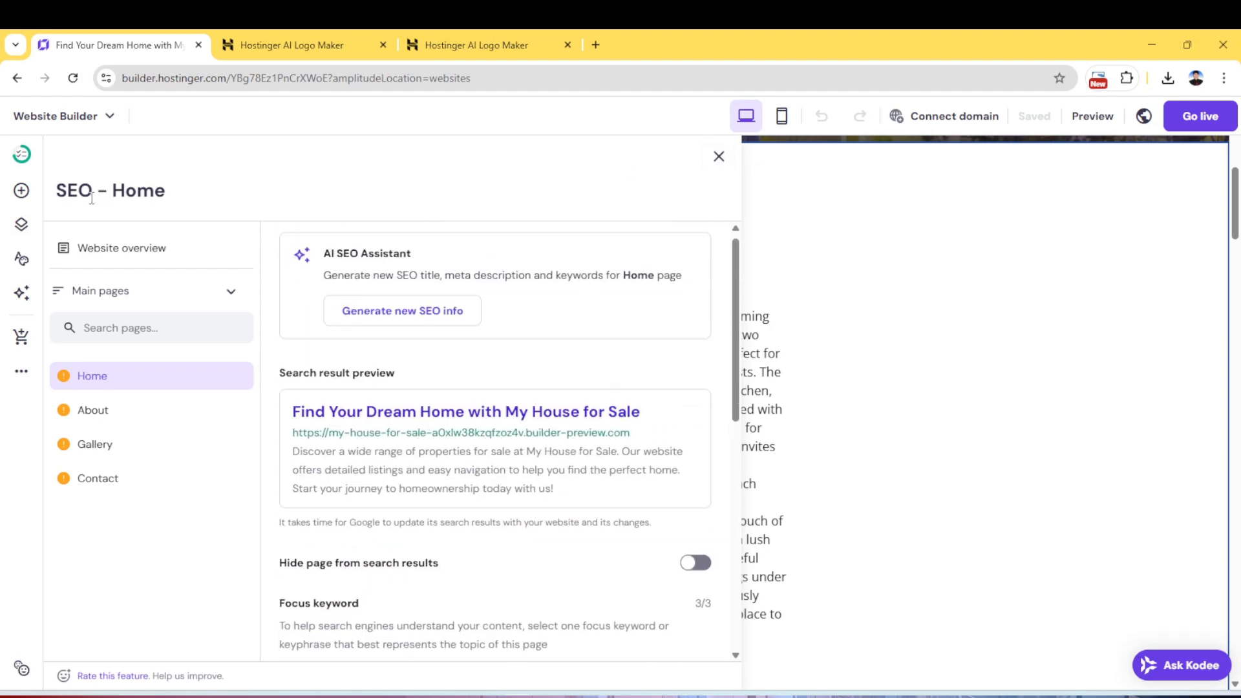
{"action": "left_click", "coordinate": [718, 157]}
Open the AI Logo Maker and inspect the "home for sale" prompt and the logo style choices
{"action": "left_click", "coordinate": [22, 293]}
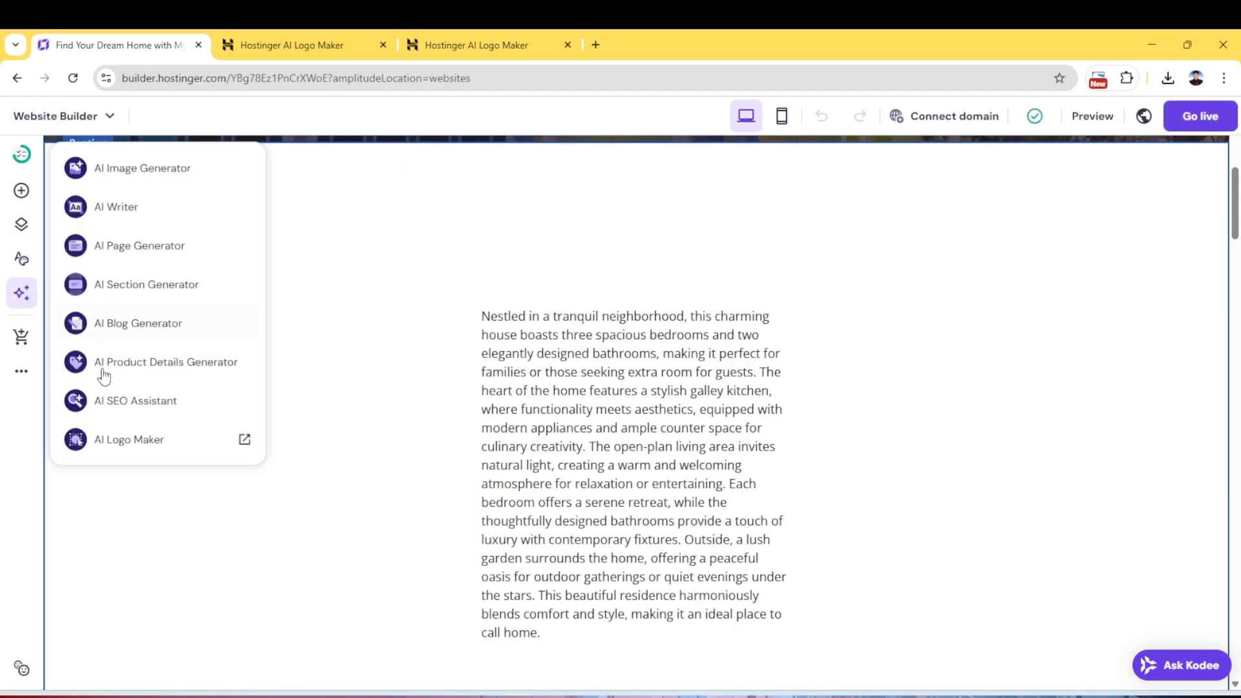
{"action": "left_click", "coordinate": [144, 439]}
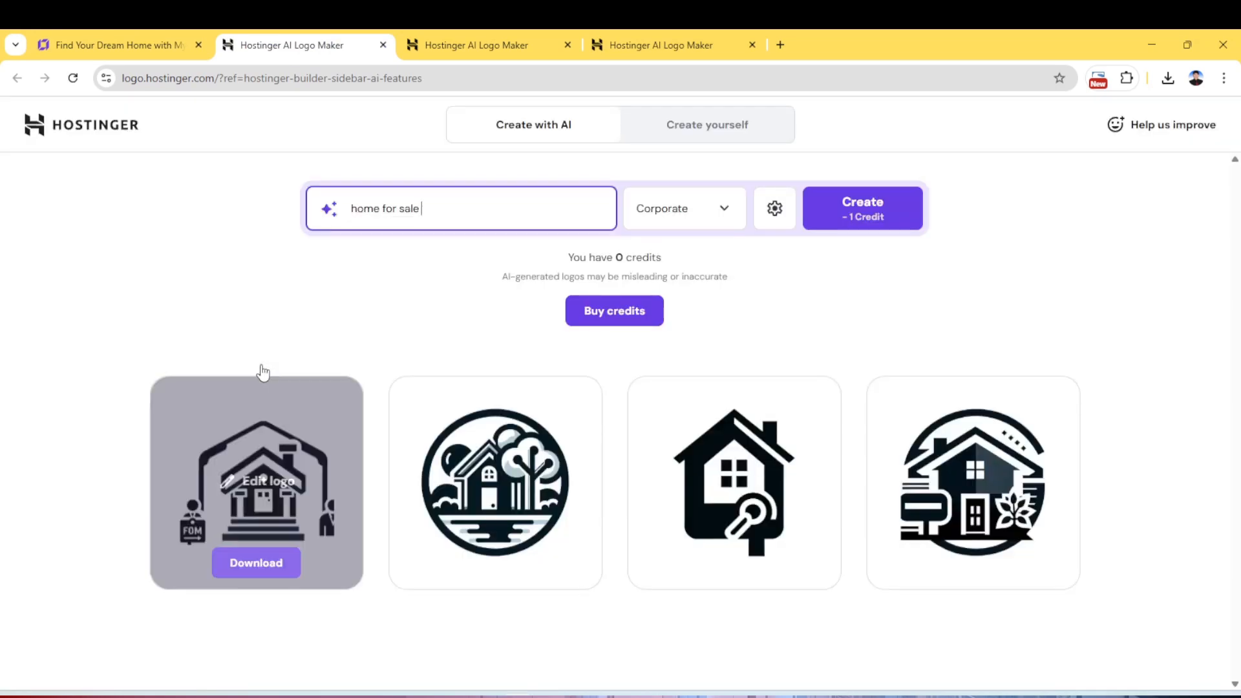
{"action": "left_click_drag", "start_coordinate": [440, 207], "coordinate": [366, 198]}
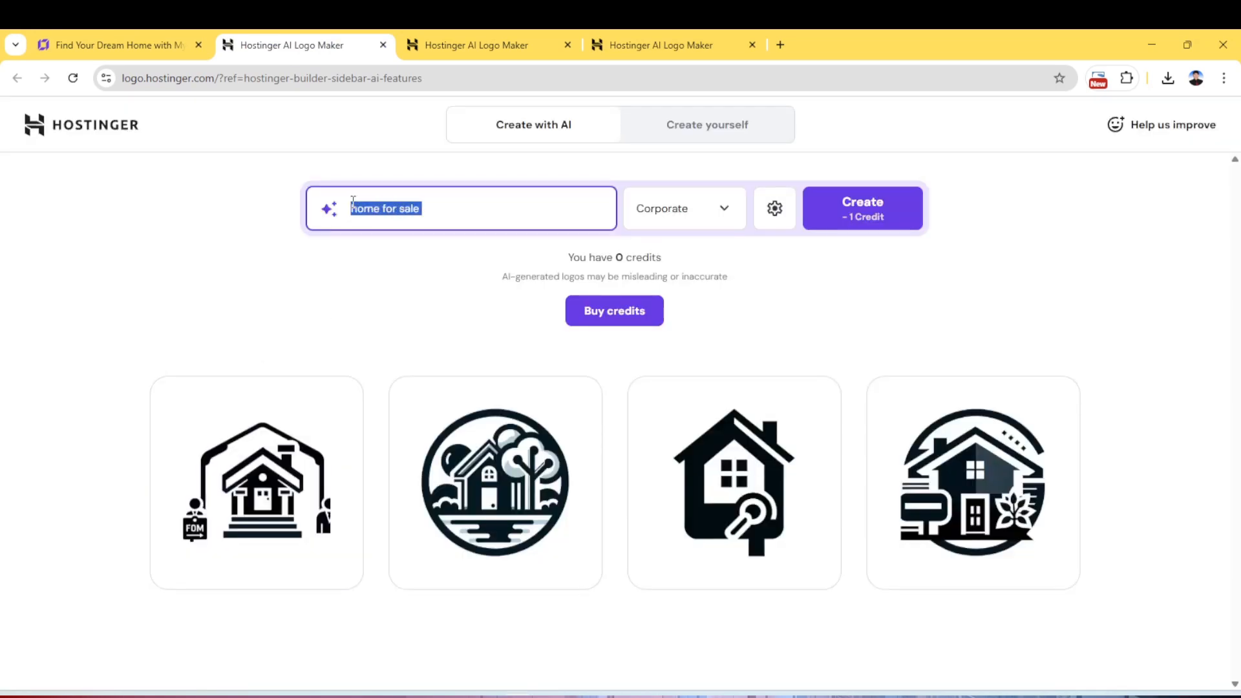
{"action": "left_click", "coordinate": [721, 210]}
{"action": "left_click", "coordinate": [692, 295]}
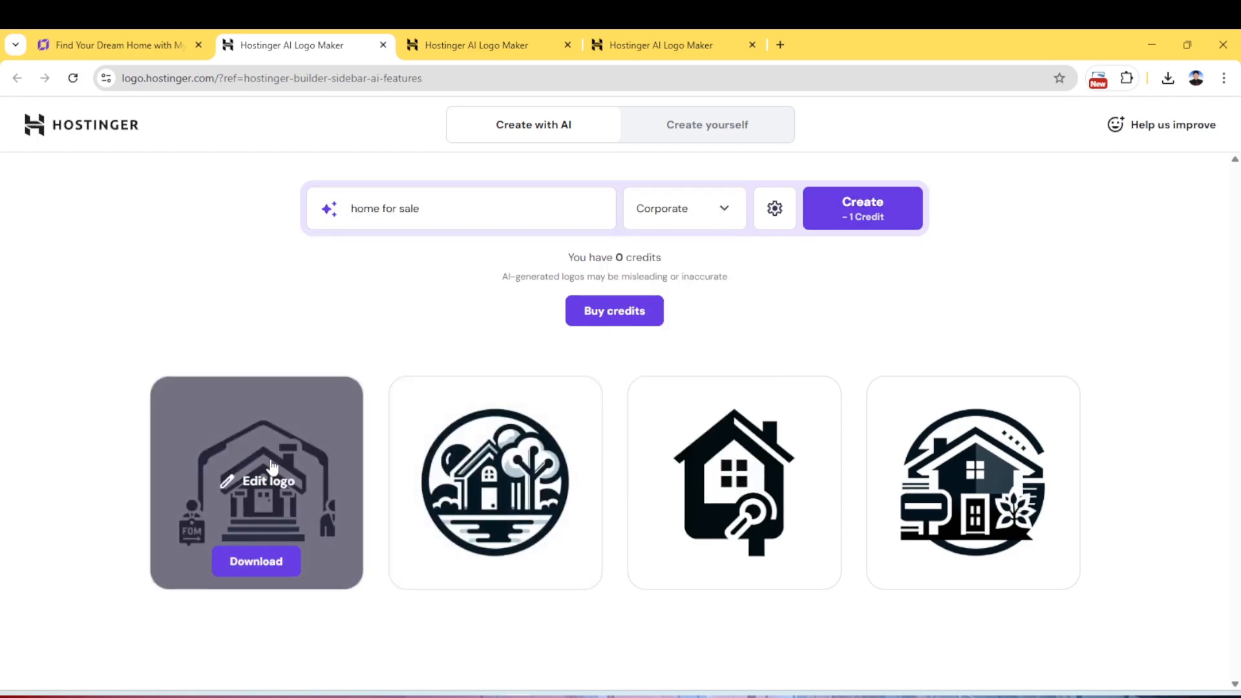
Examine the editing options of the first generated house logo, including its name, slogan and font settings
{"action": "mouse_move", "coordinate": [412, 478]}
{"action": "left_click", "coordinate": [224, 488]}
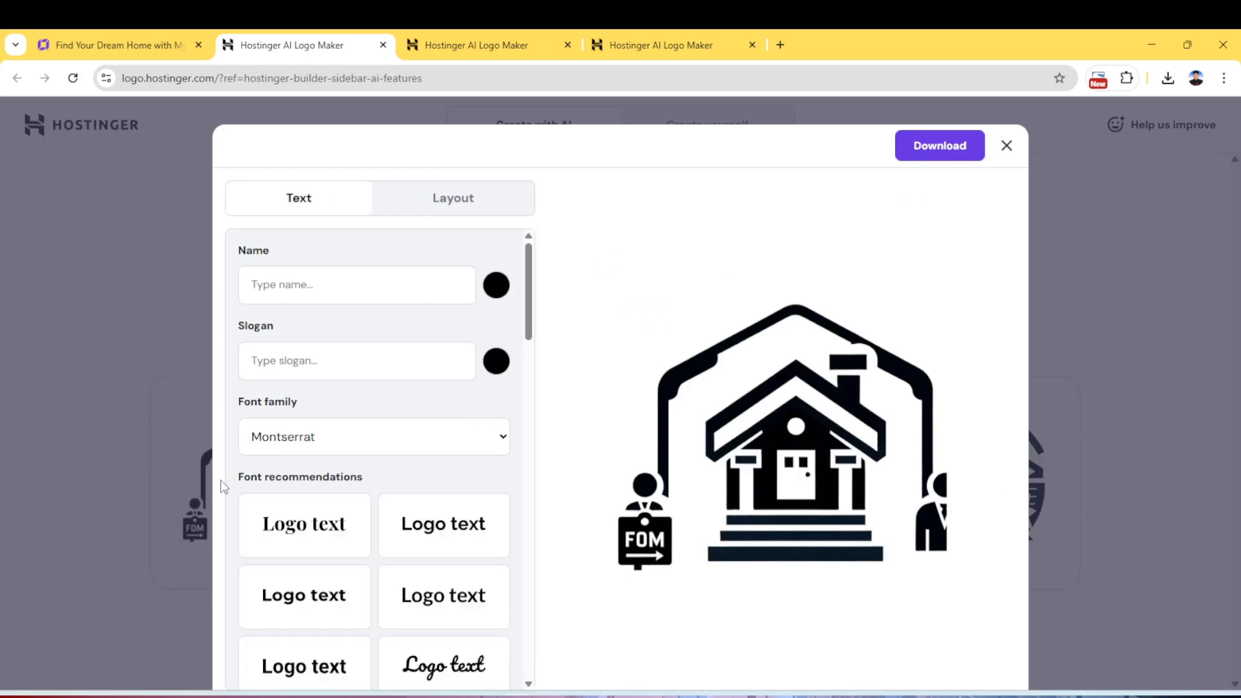
{"action": "left_click", "coordinate": [1006, 146]}
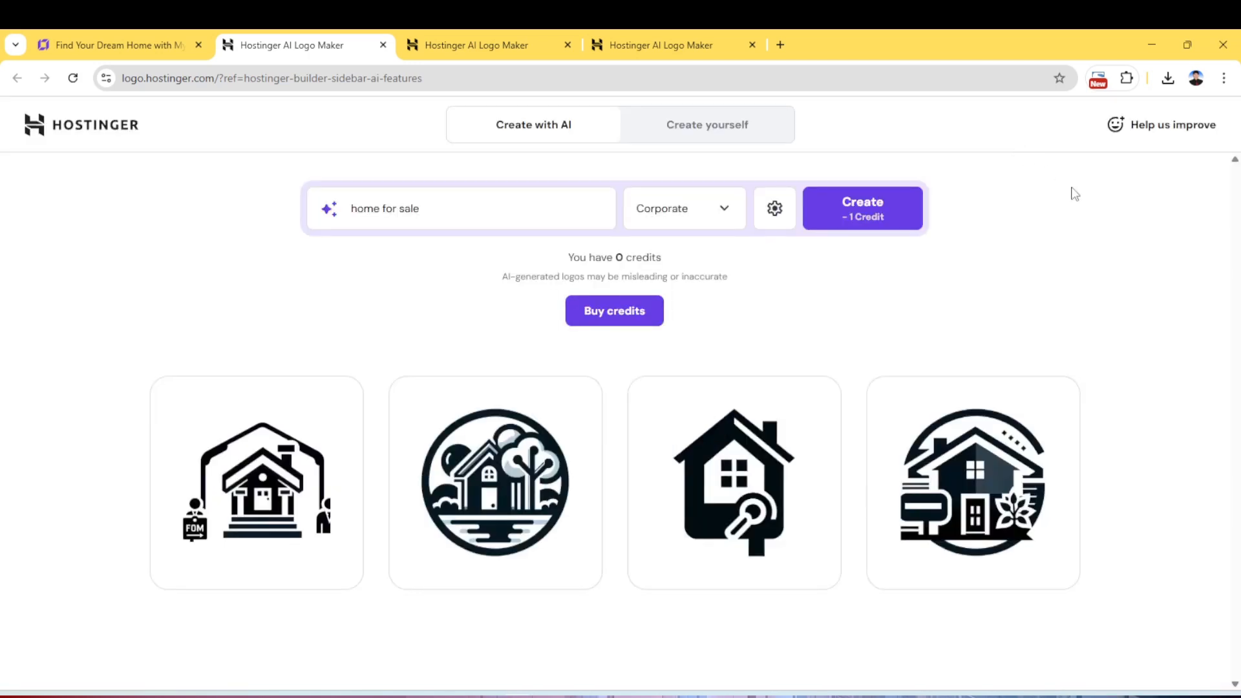